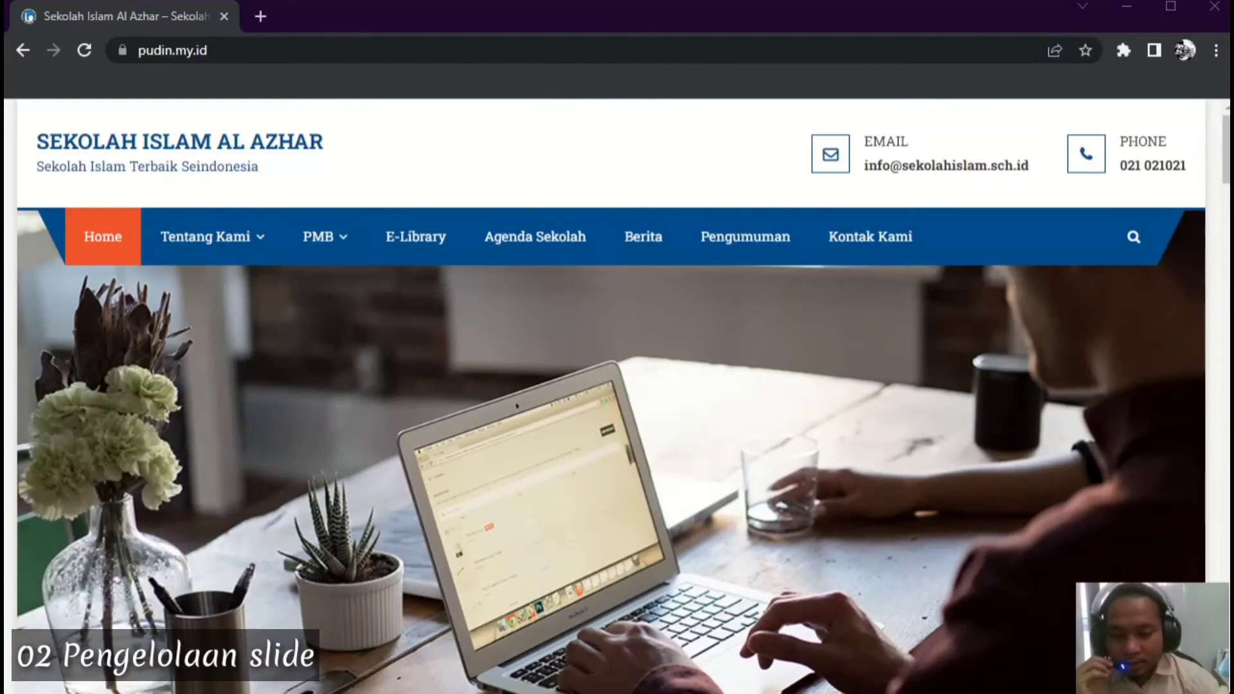
# Read the Notepad task notes, including the 1536 x 680 slide size, then minimize them
pyautogui.hotkey('alt', 'Tab')
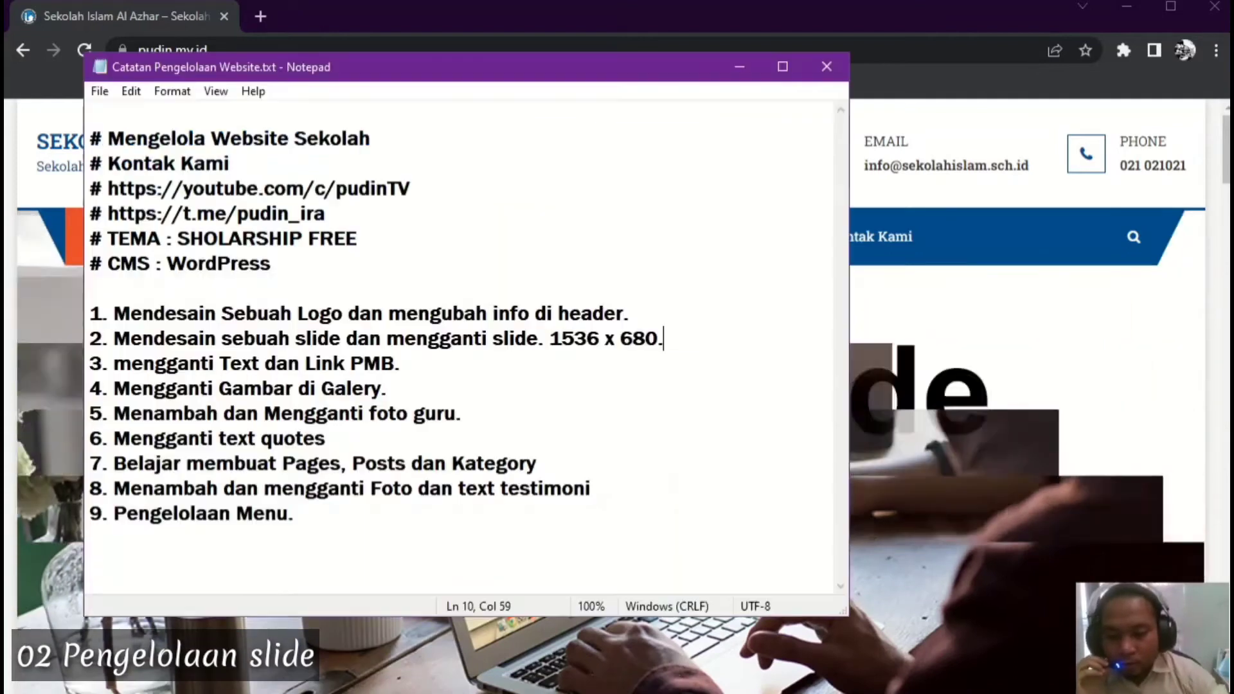
pyautogui.moveTo(475, 76); pyautogui.dragTo(552, 72)
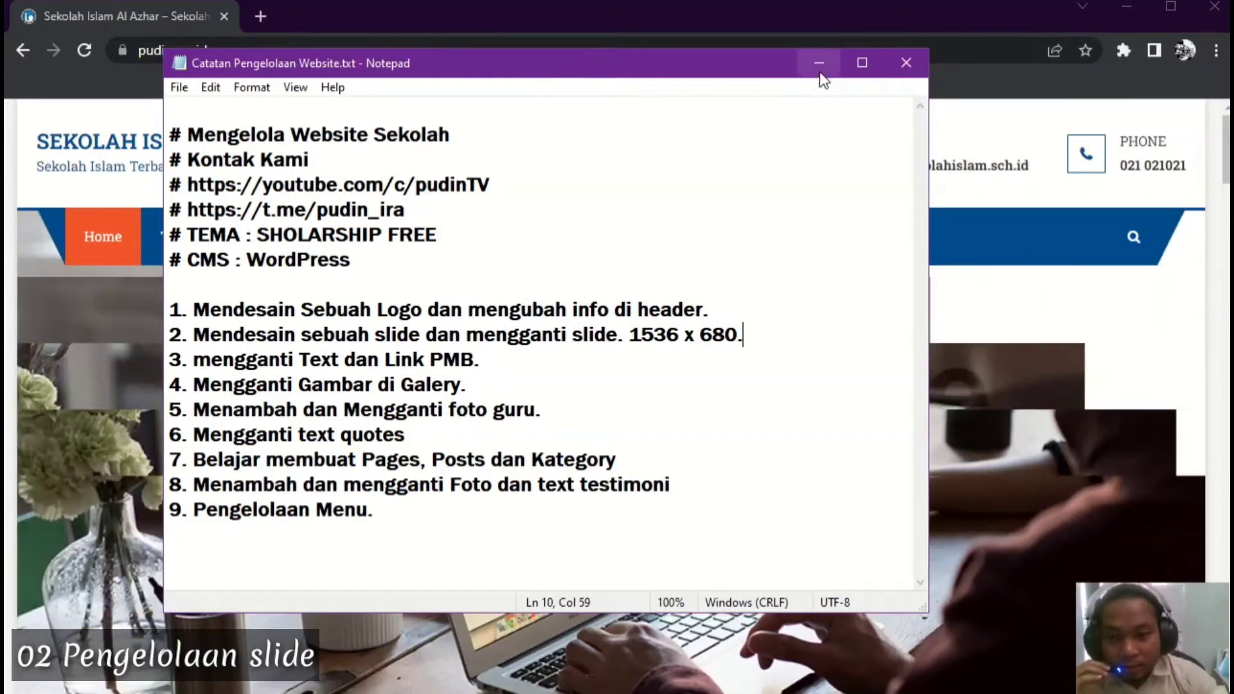
pyautogui.click(819, 72)
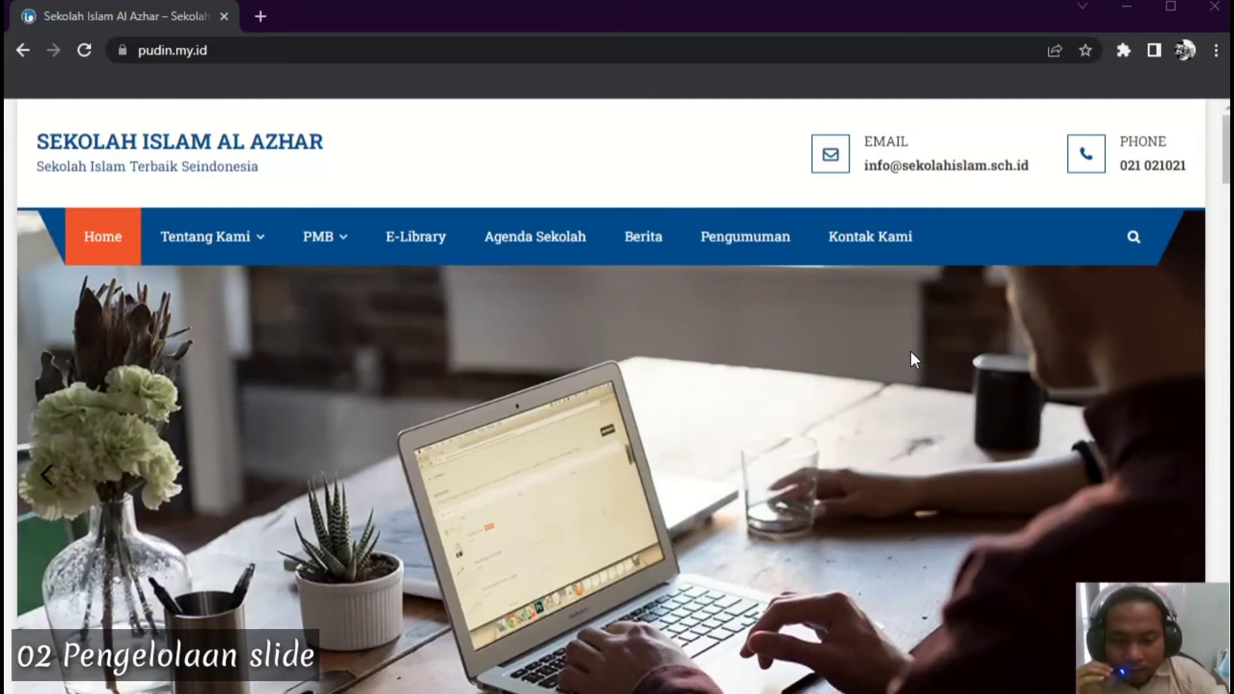
# Watch the homepage slider's stock photos rotate, then briefly recheck the task notes and hide them
pyautogui.moveTo(224, 247)
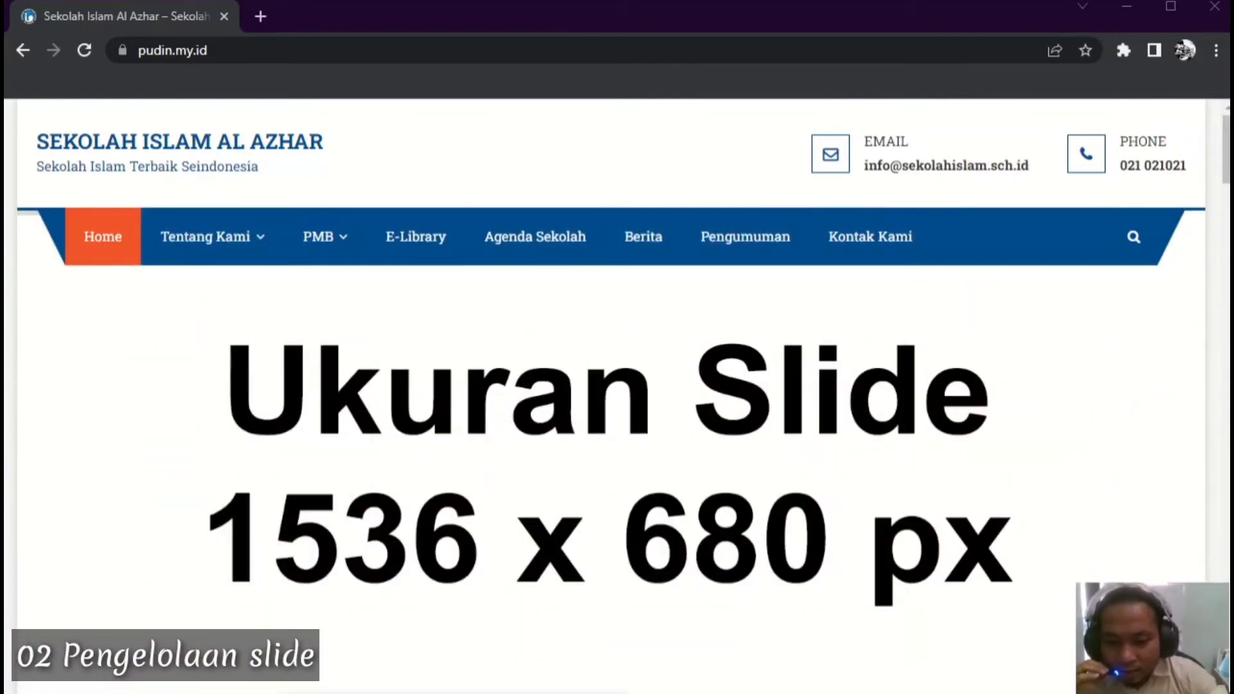
pyautogui.hotkey('alt', 'Tab')
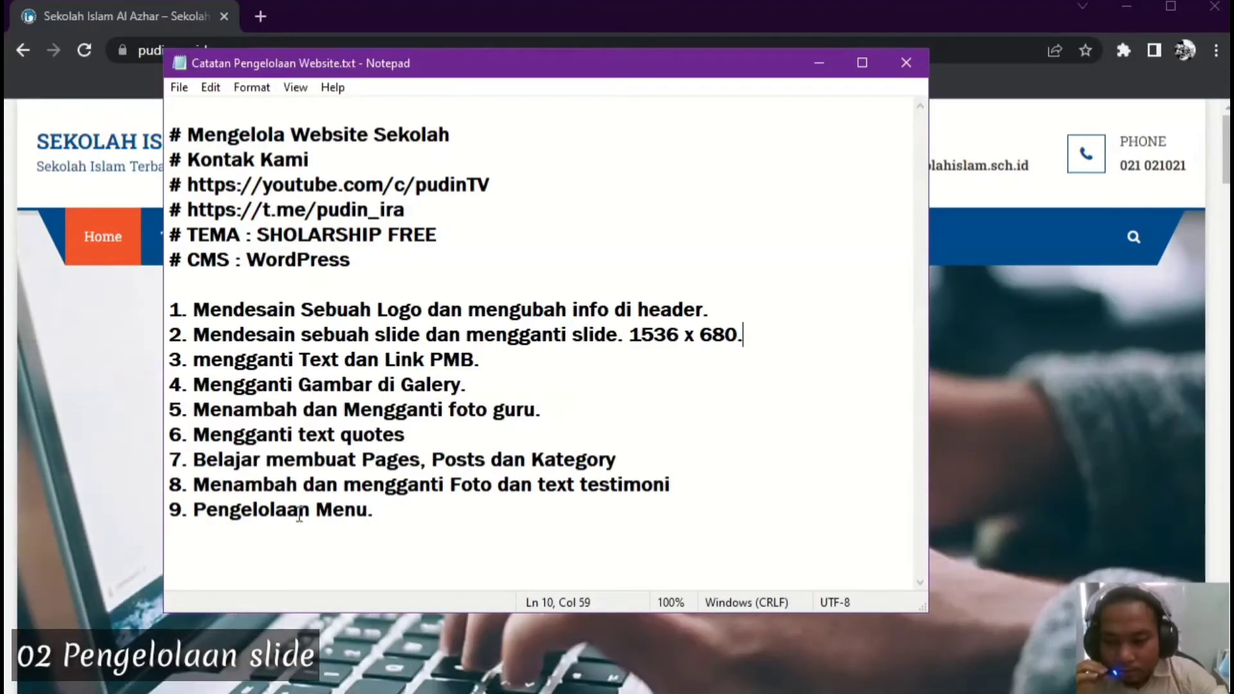
pyautogui.click(816, 64)
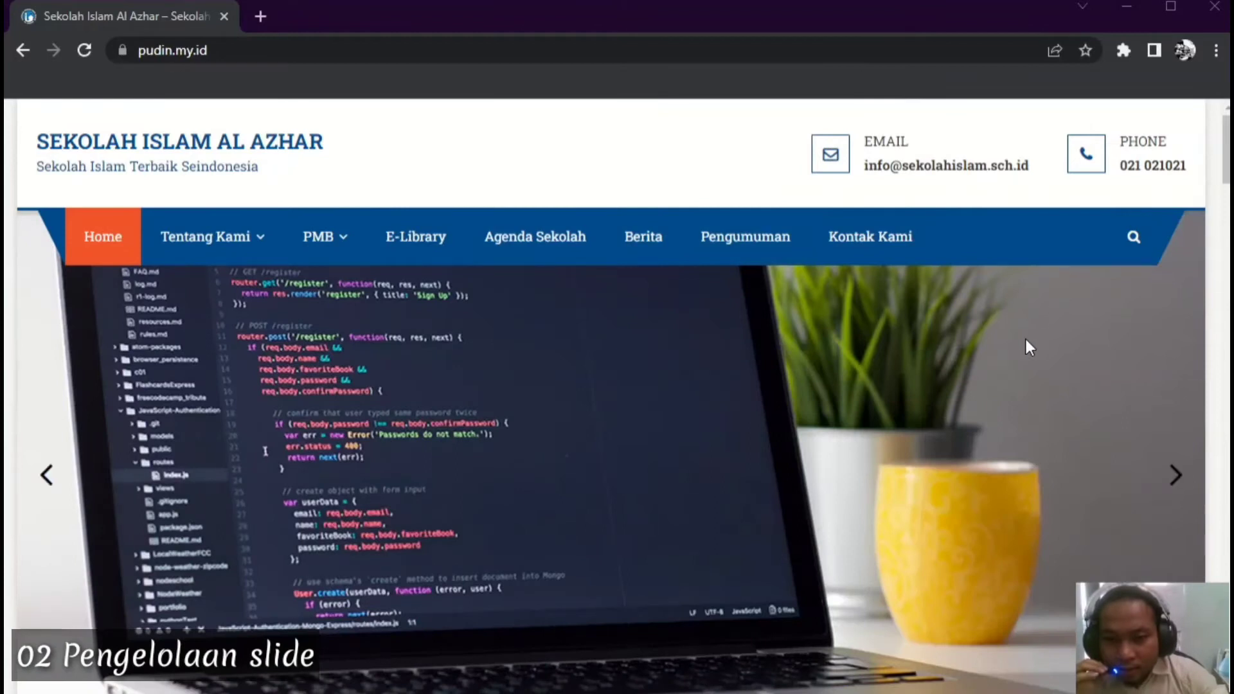
# Scroll to the homepage slider and jump to its fourth slide, 'Ukuran Slide 1536 x 680 px'
pyautogui.scroll(-1, 1025, 339)
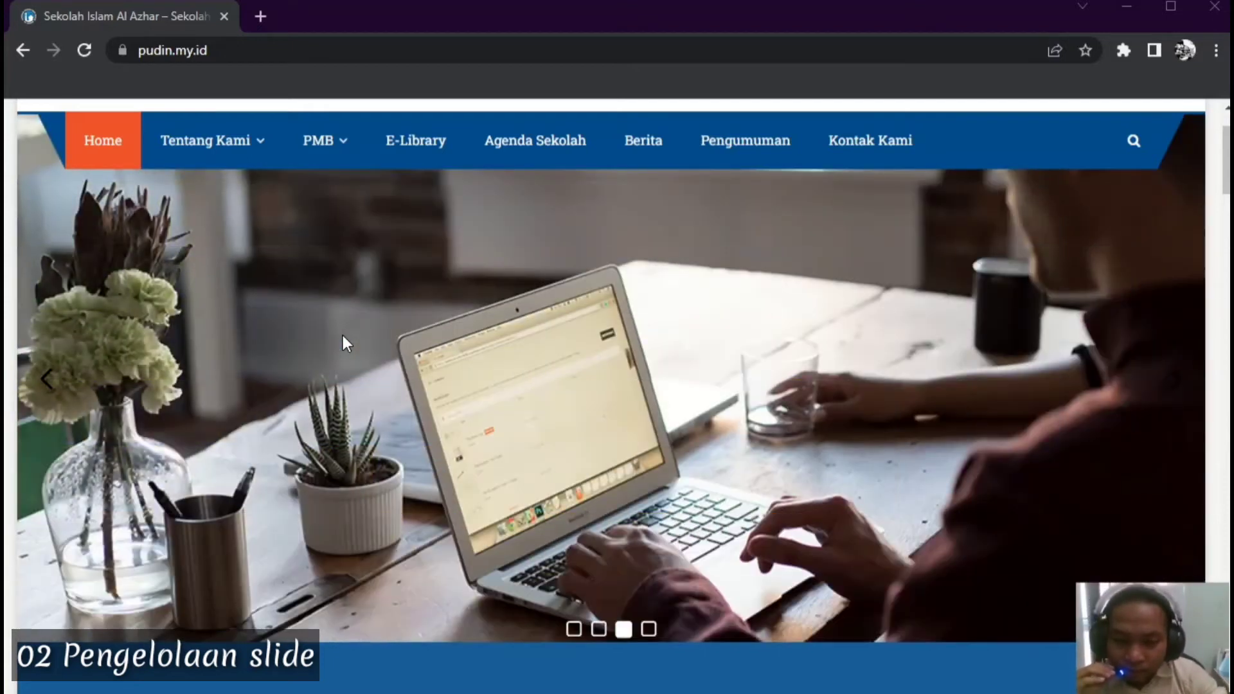
pyautogui.click(648, 629)
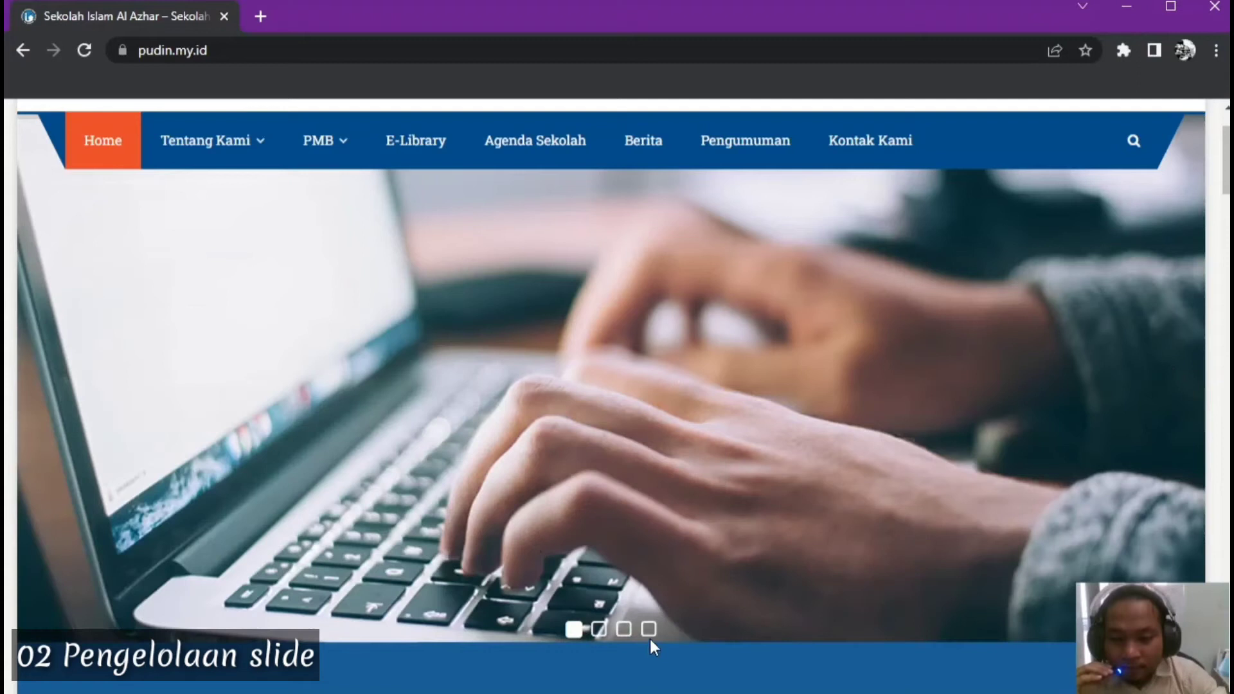
pyautogui.click(649, 630)
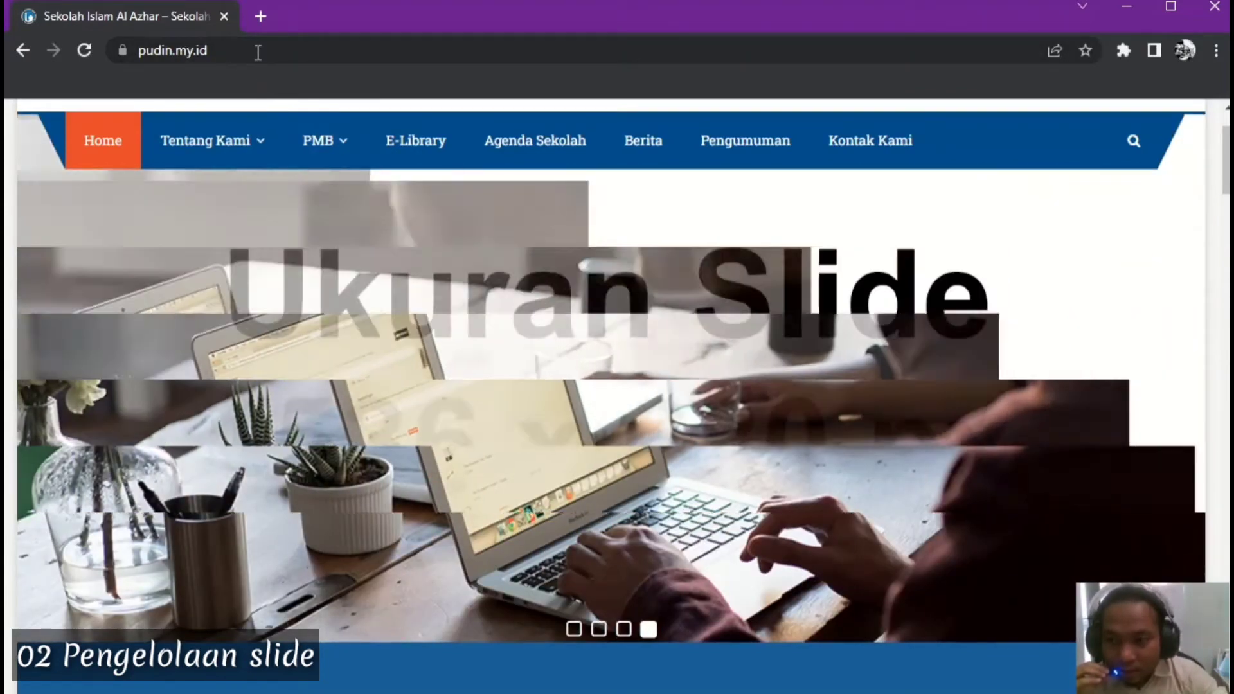
pyautogui.click(256, 52)
# Load the admin login page at pudin.my.id/bo and dismiss the translation offer
pyautogui.click(283, 52)
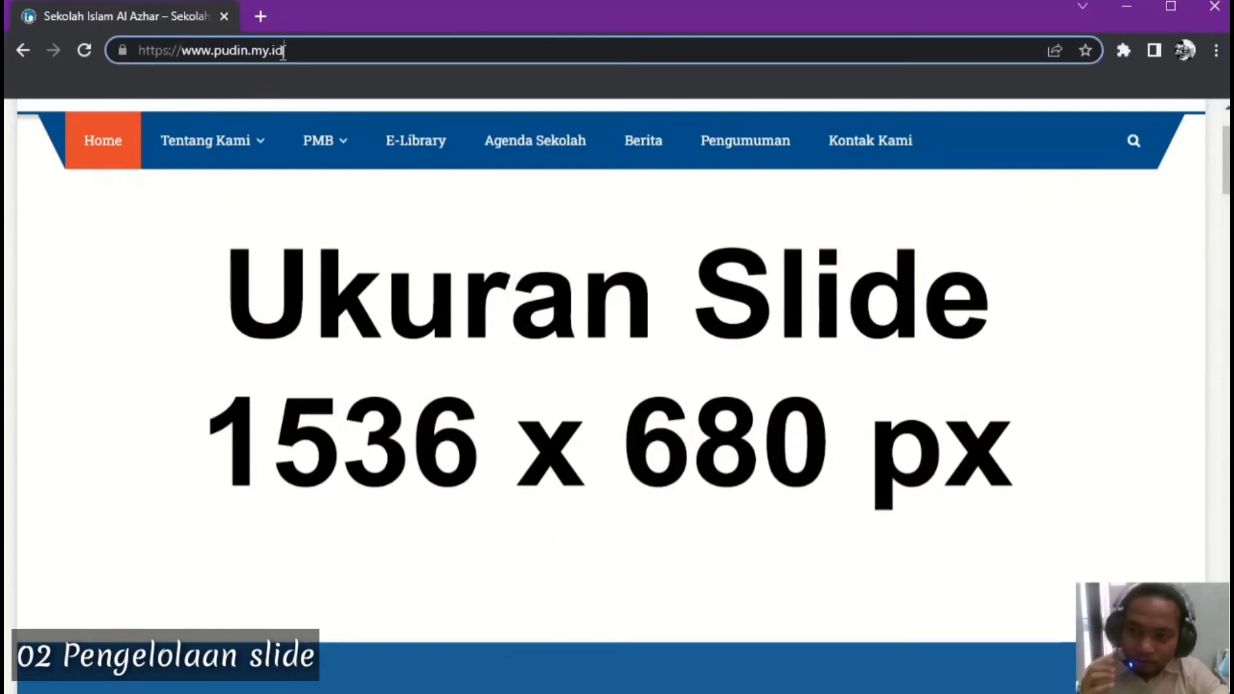
pyautogui.write('/bo')
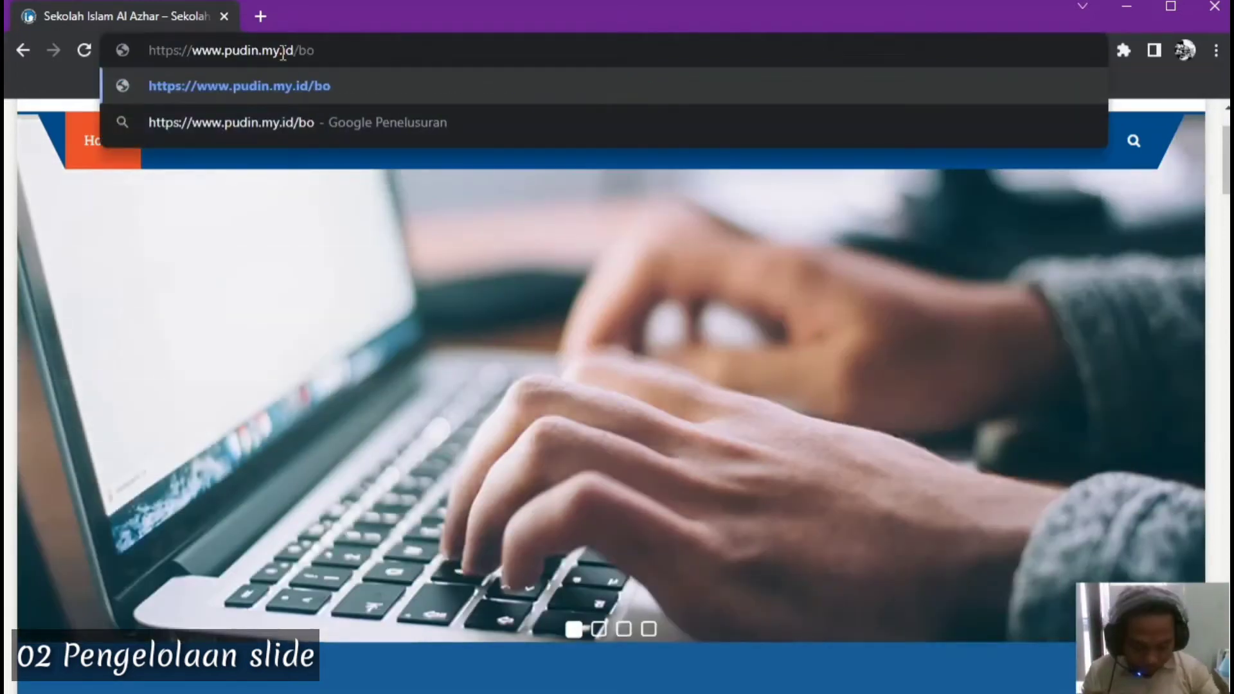
pyautogui.press('Return')
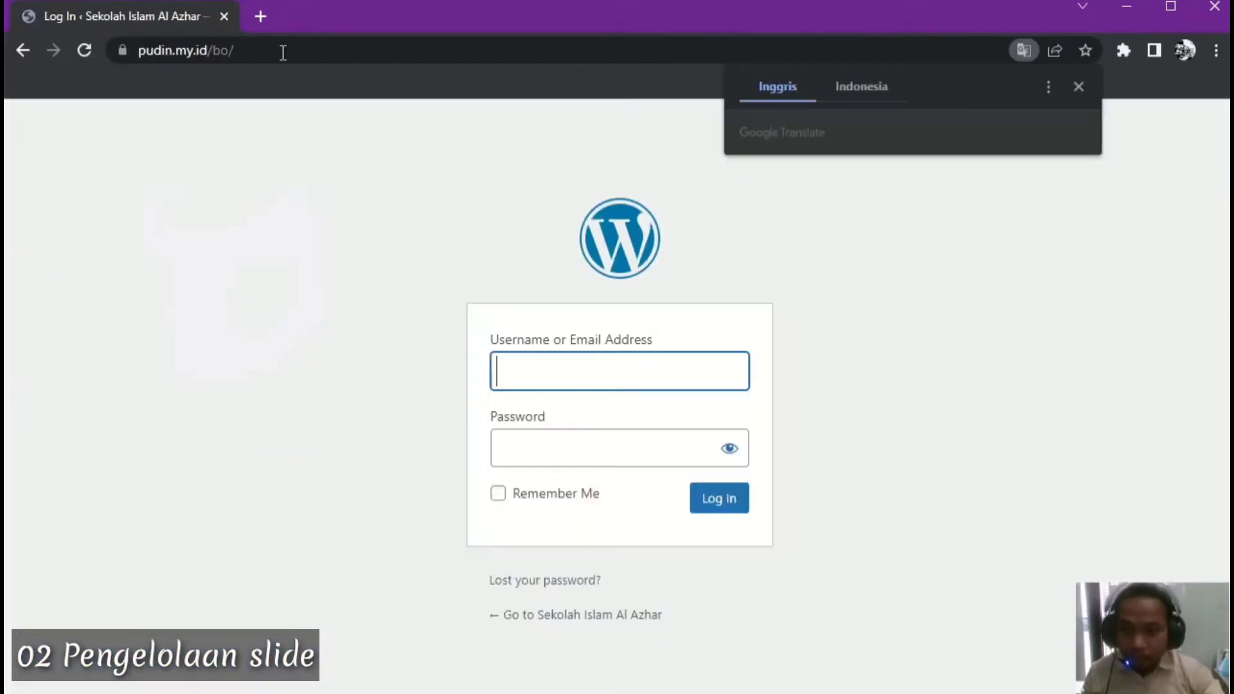
pyautogui.click(1078, 88)
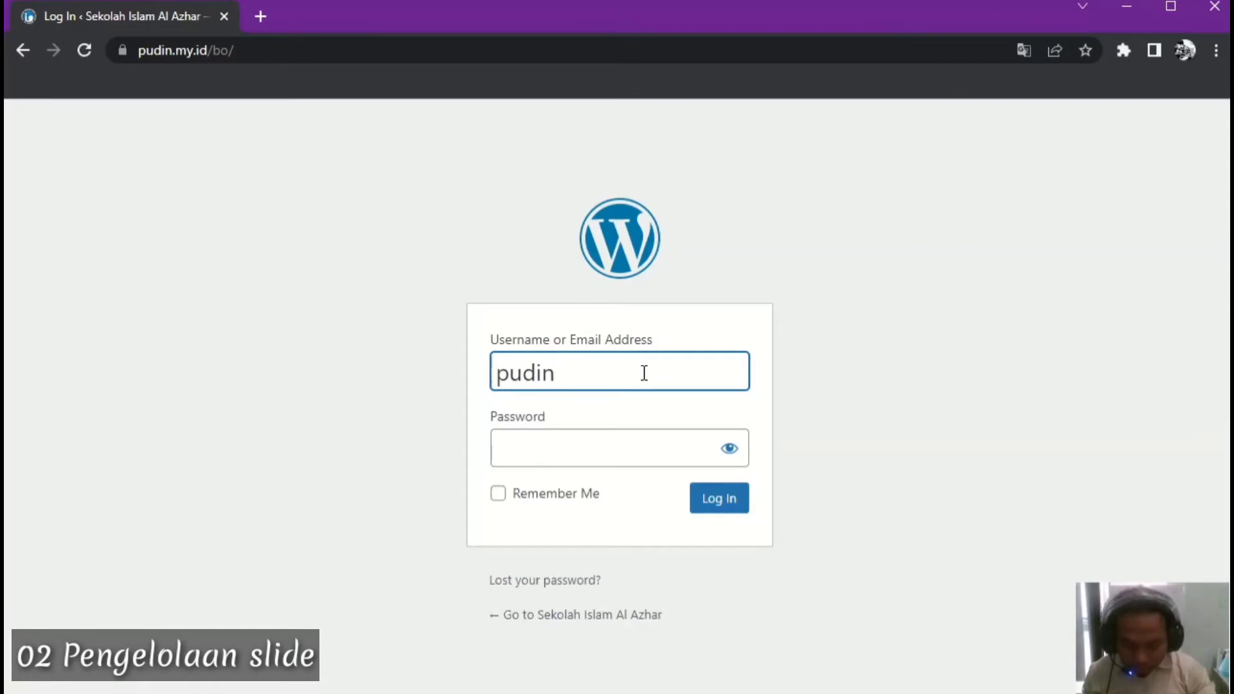
# Correct the username, enter the password, and log in to the Dashboard
pyautogui.press('BackSpace')
pyautogui.press('BackSpace')
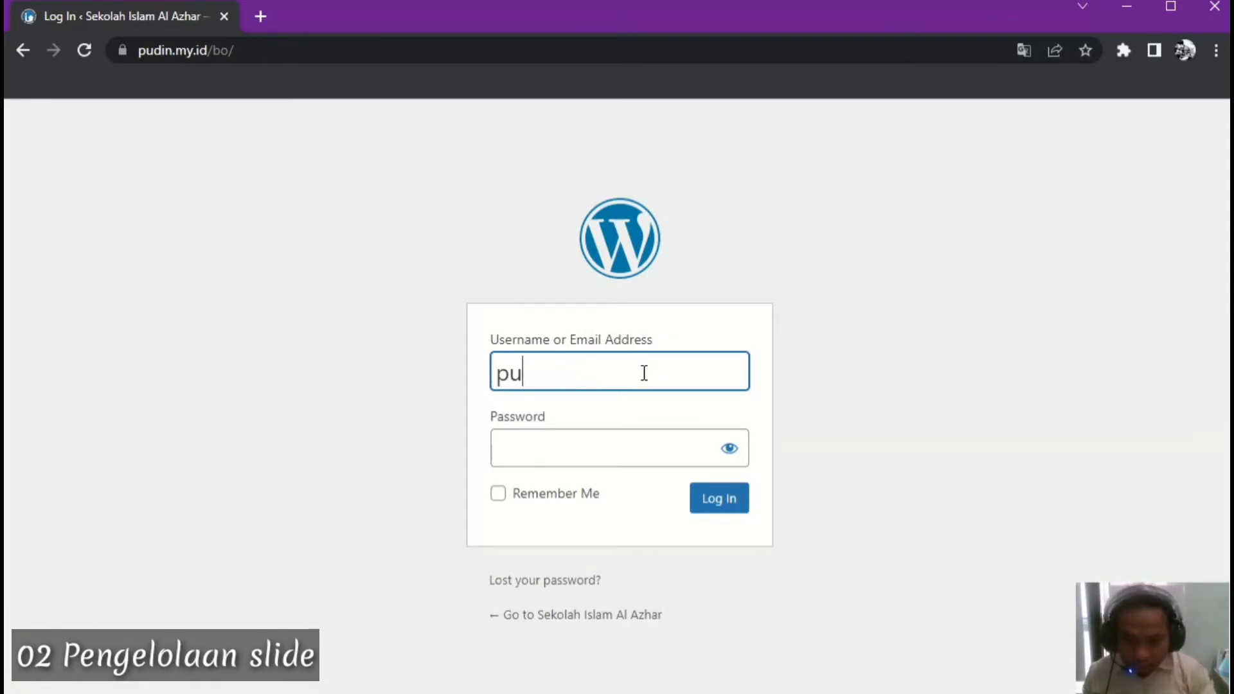
pyautogui.write('01')
pyautogui.press('Tab')
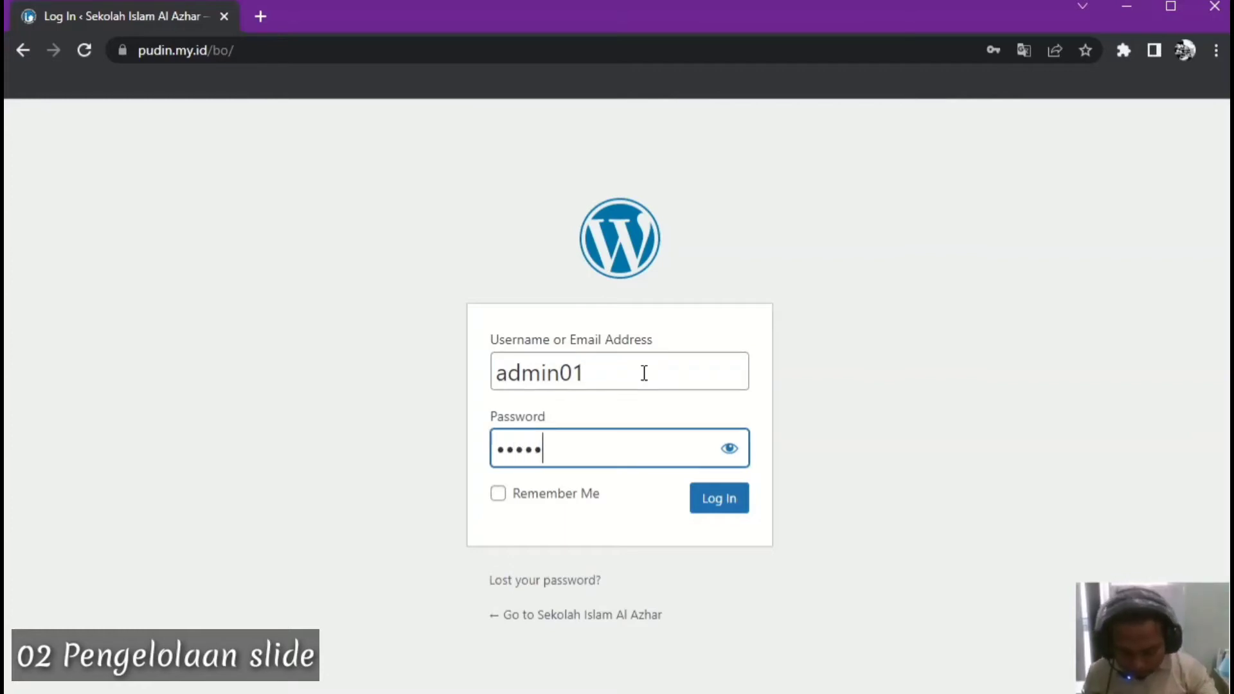
pyautogui.write('1')
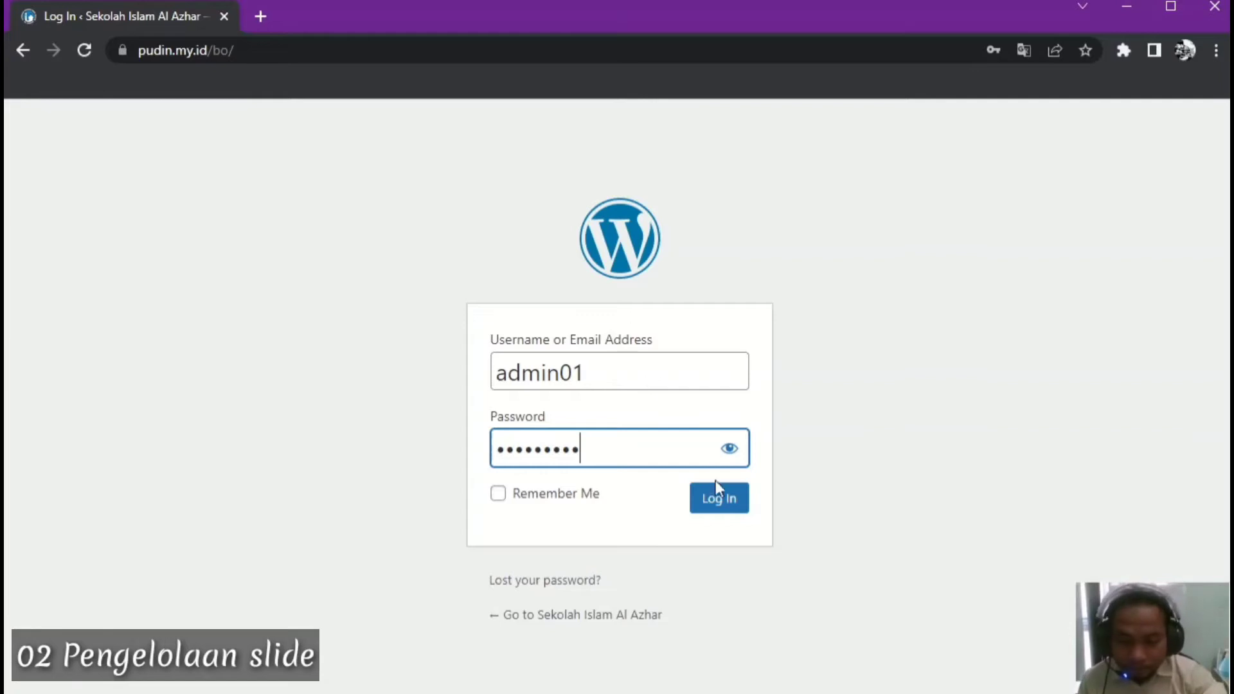
pyautogui.click(721, 501)
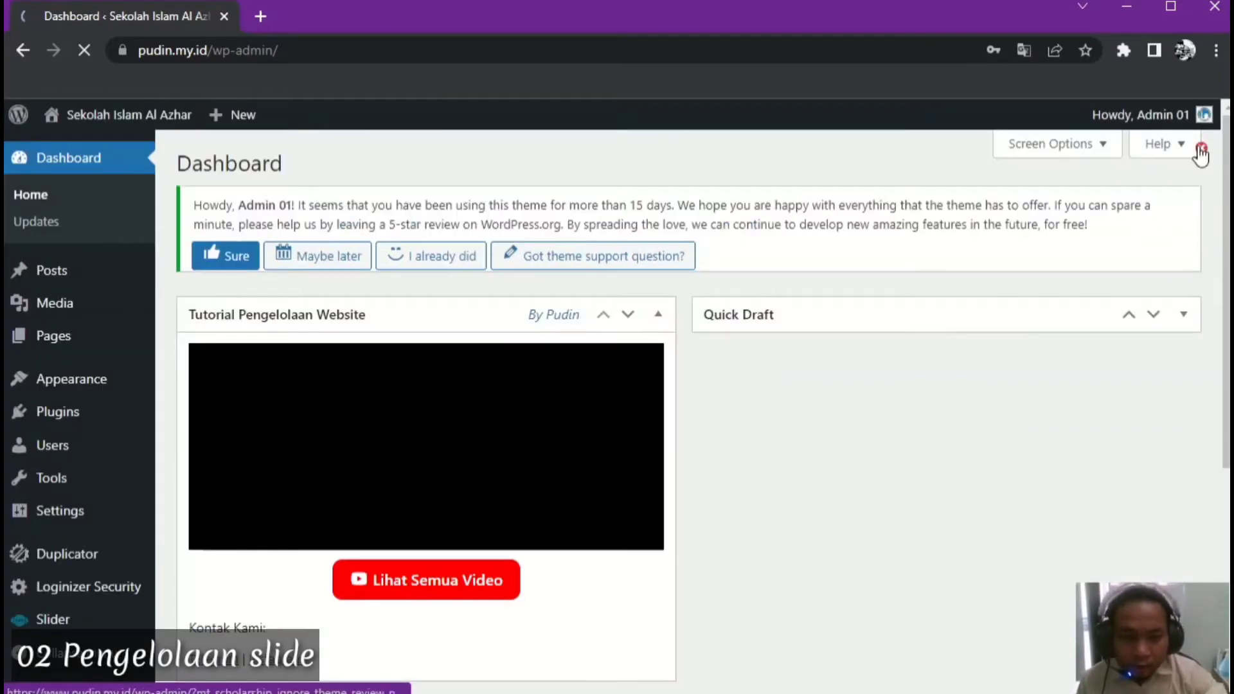
# Dismiss the theme review notice and choose 'Jangan pernah' to never save the password
pyautogui.click(1200, 148)
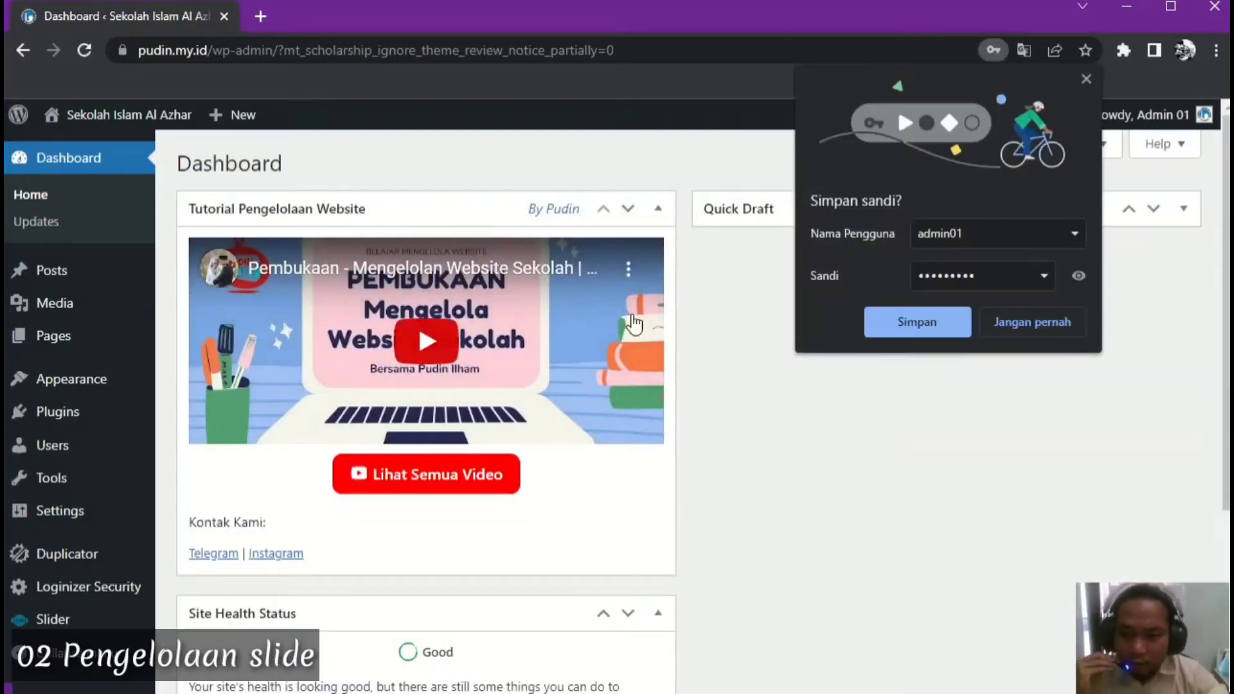
pyautogui.click(1032, 321)
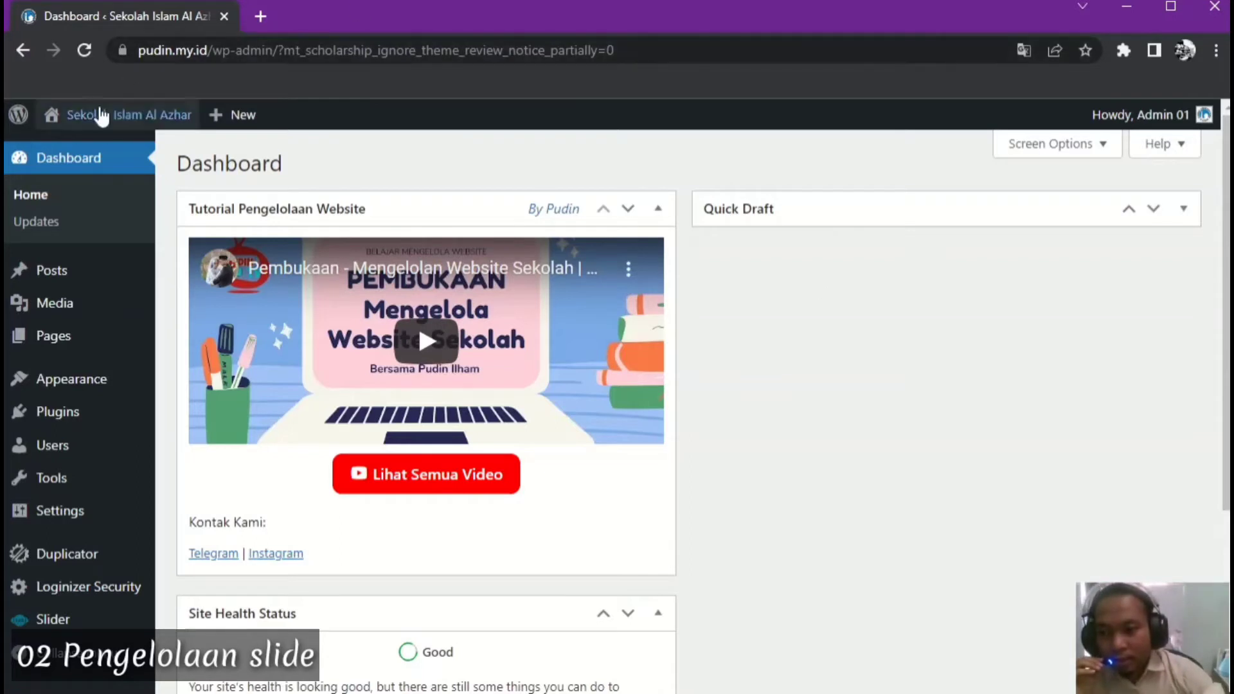
# Open Visit Site in a new tab, check the live homepage, and return to the Dashboard tab
pyautogui.moveTo(98, 125)
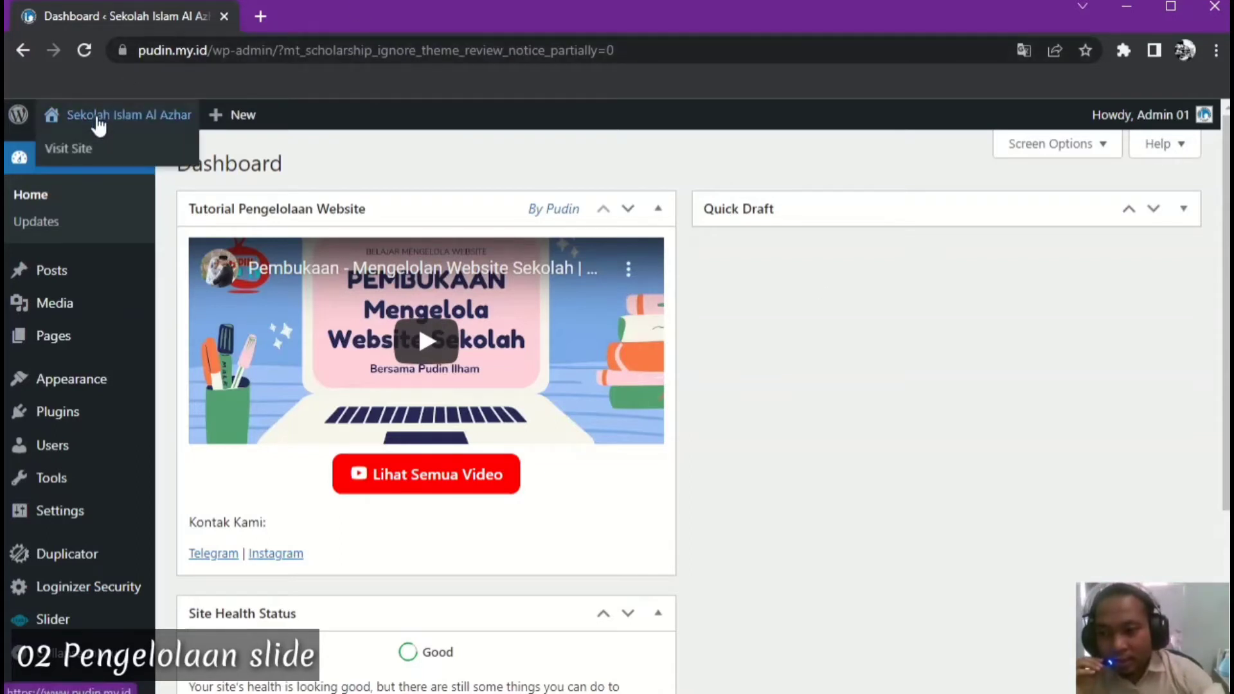
pyautogui.rightClick(81, 149)
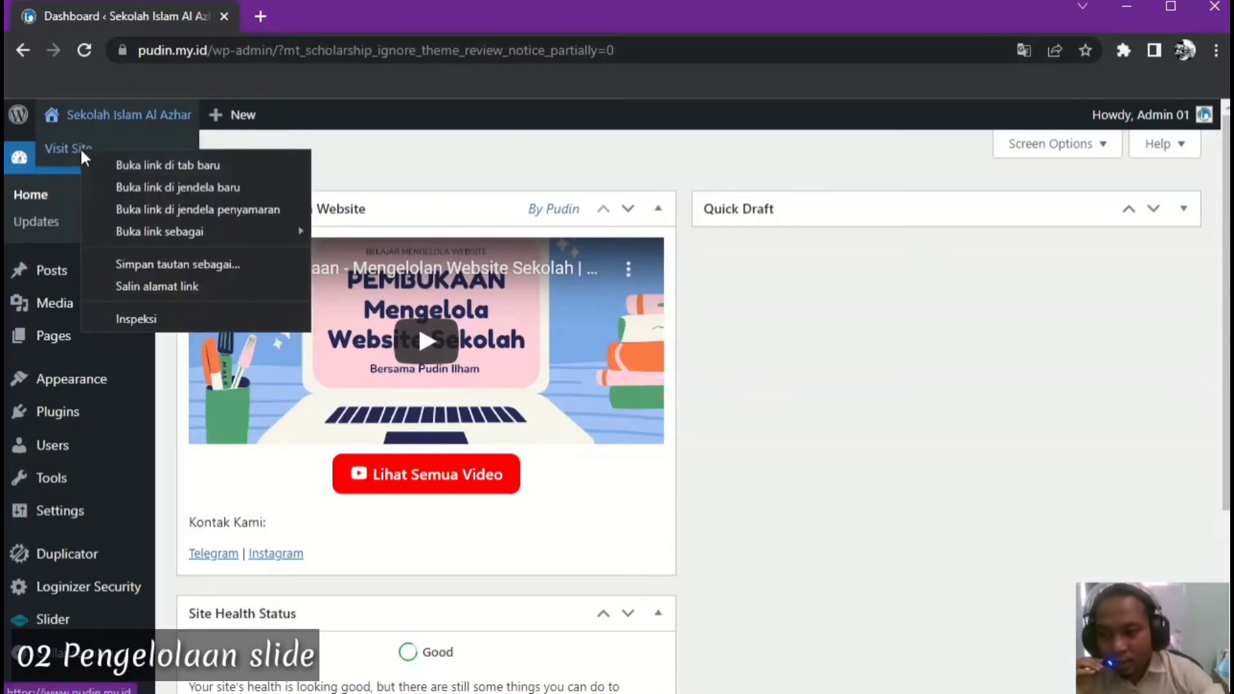
pyautogui.click(173, 164)
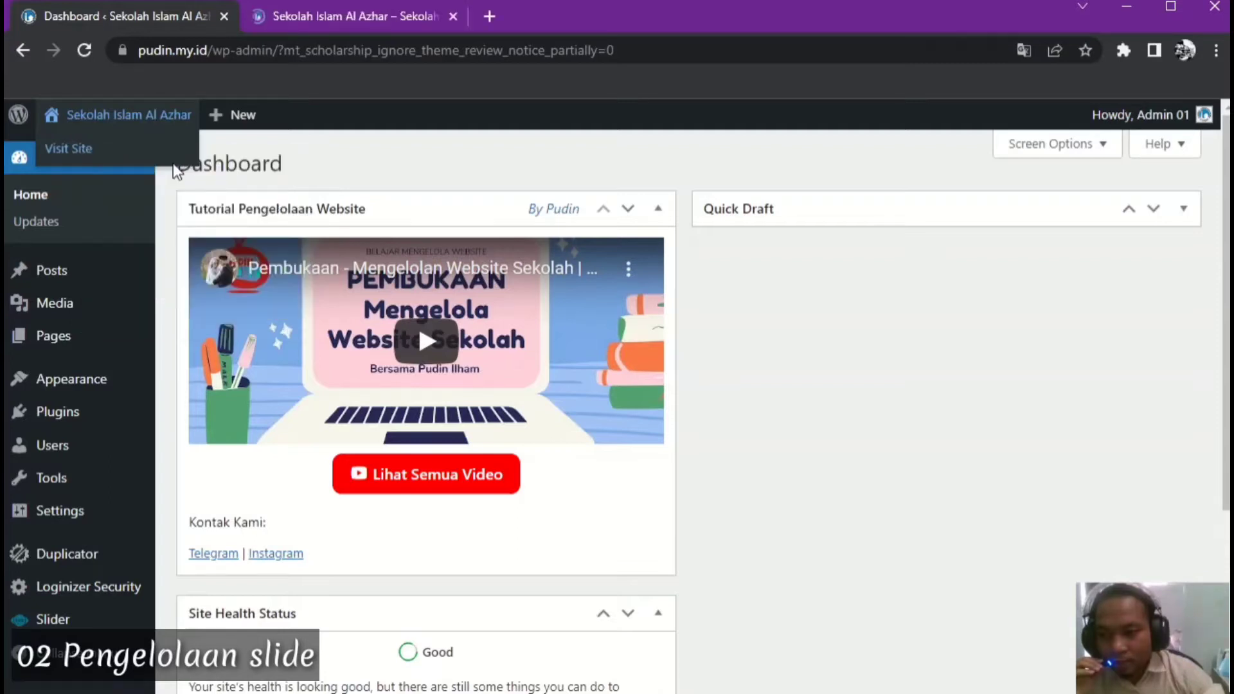
pyautogui.click(359, 18)
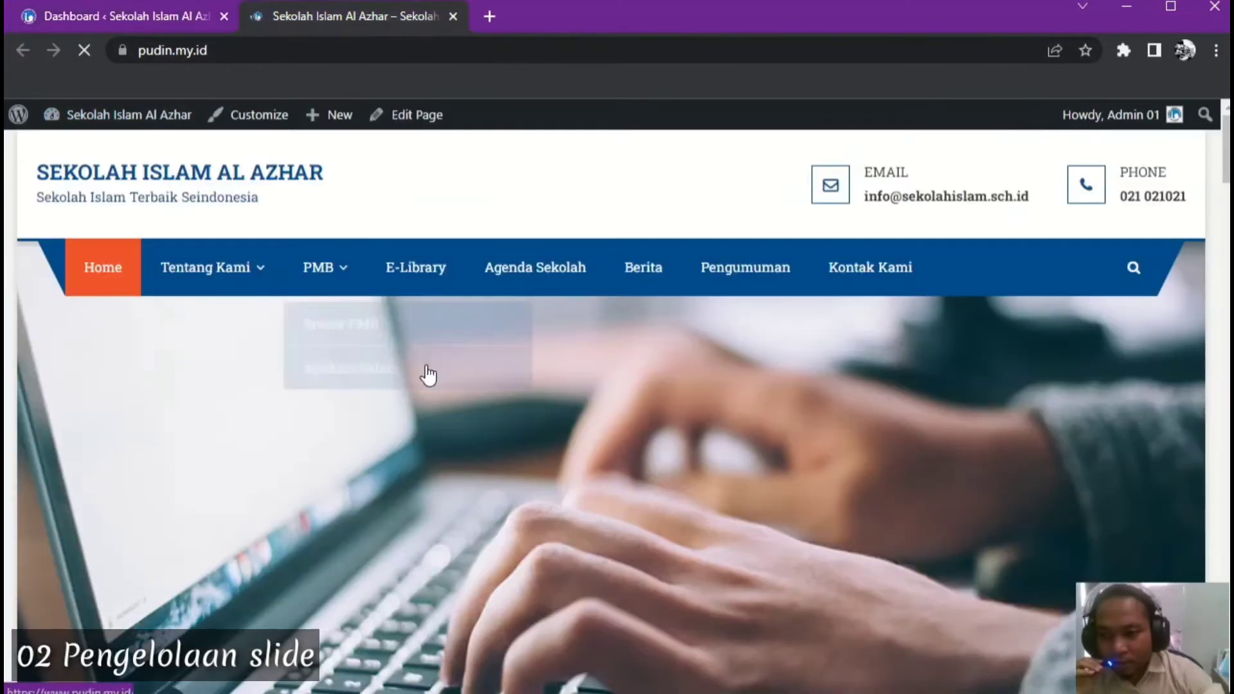
pyautogui.click(124, 15)
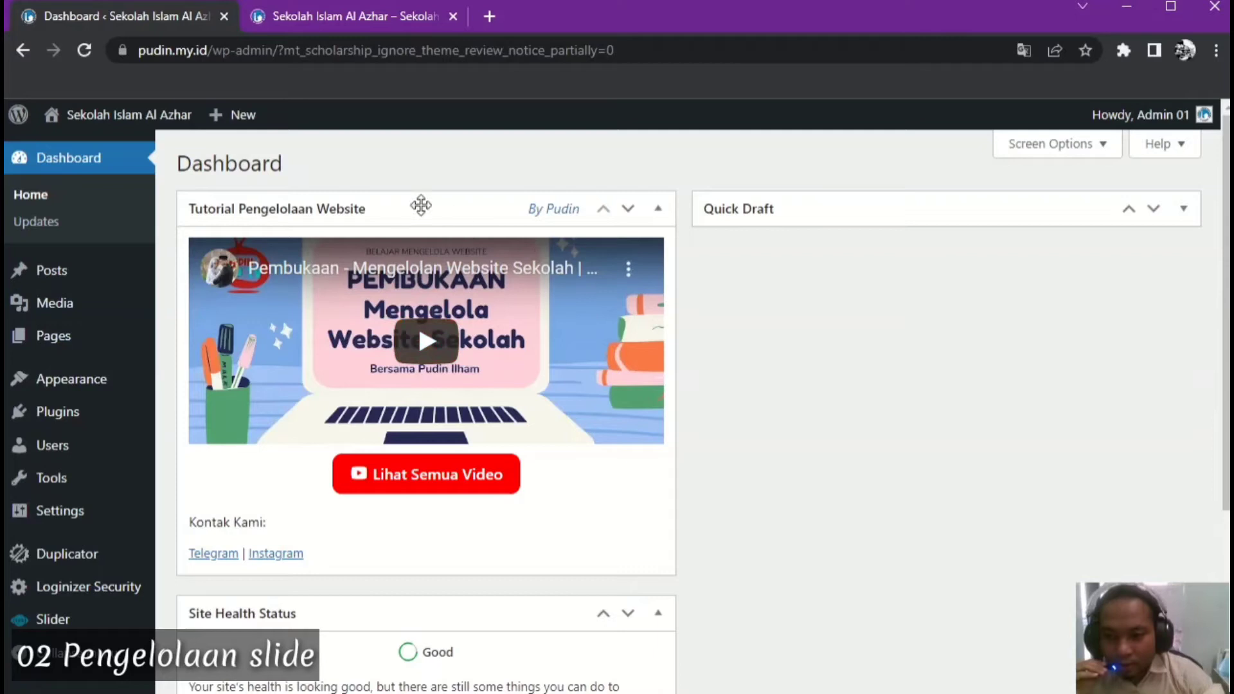
pyautogui.click(334, 17)
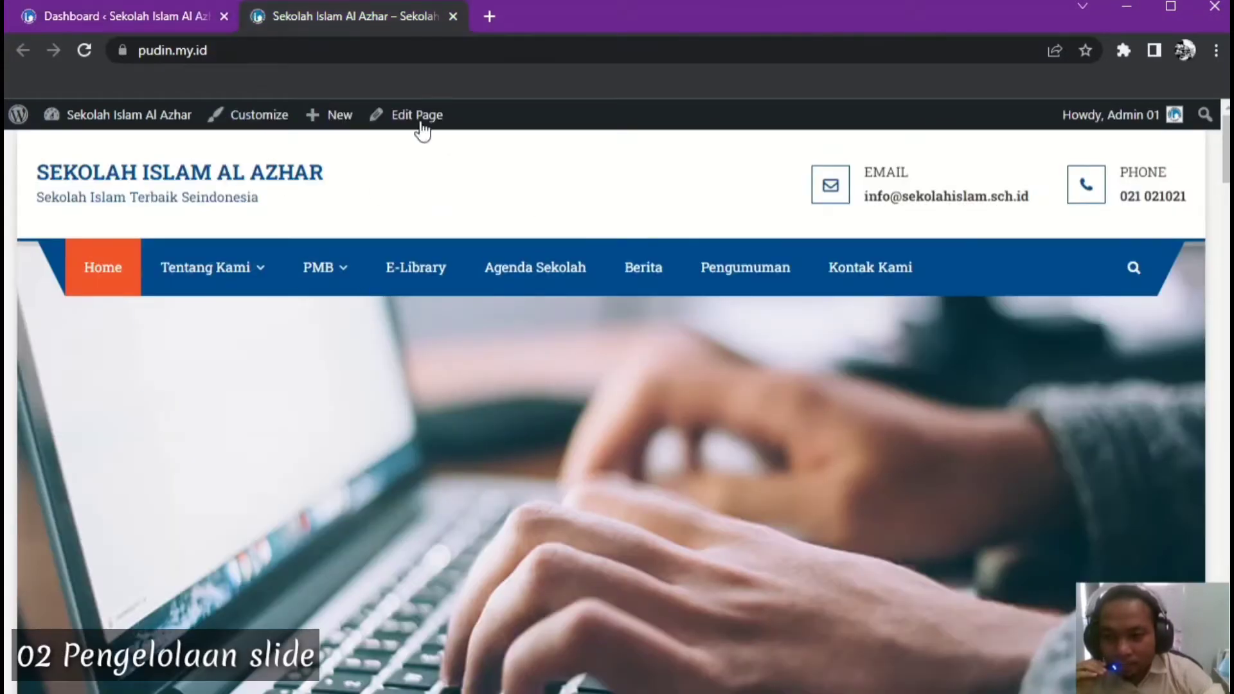
pyautogui.click(172, 15)
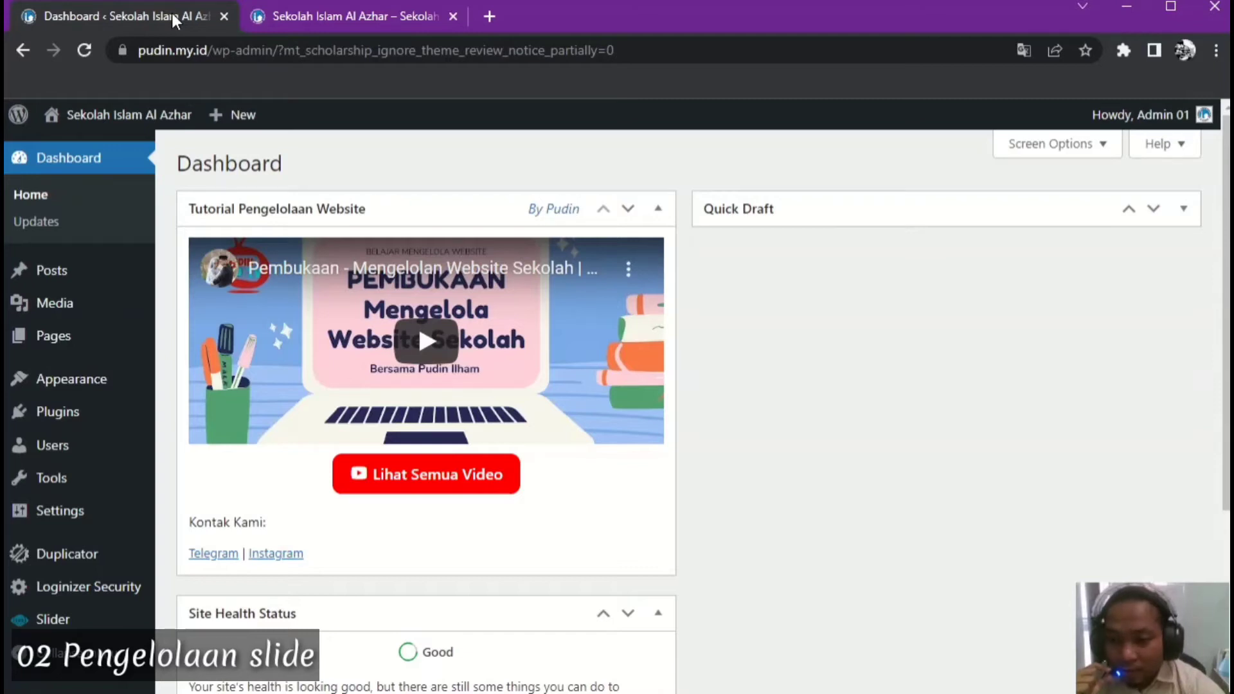
pyautogui.moveTo(56, 620)
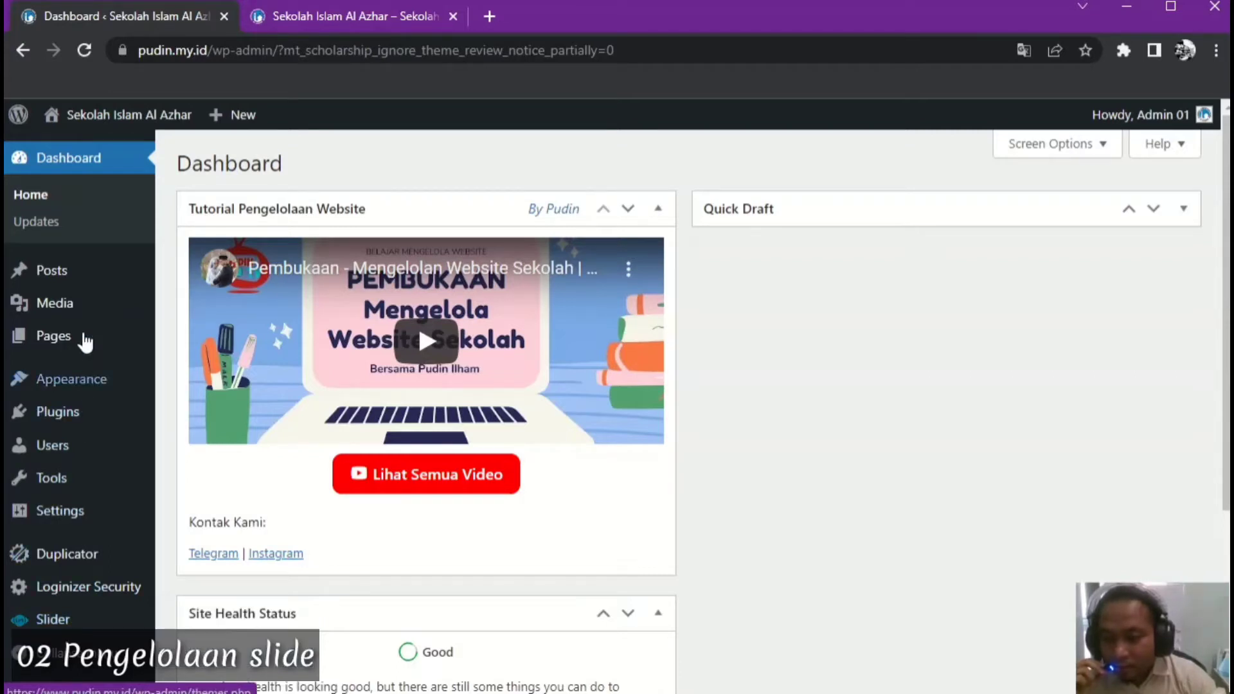
pyautogui.moveTo(64, 281)
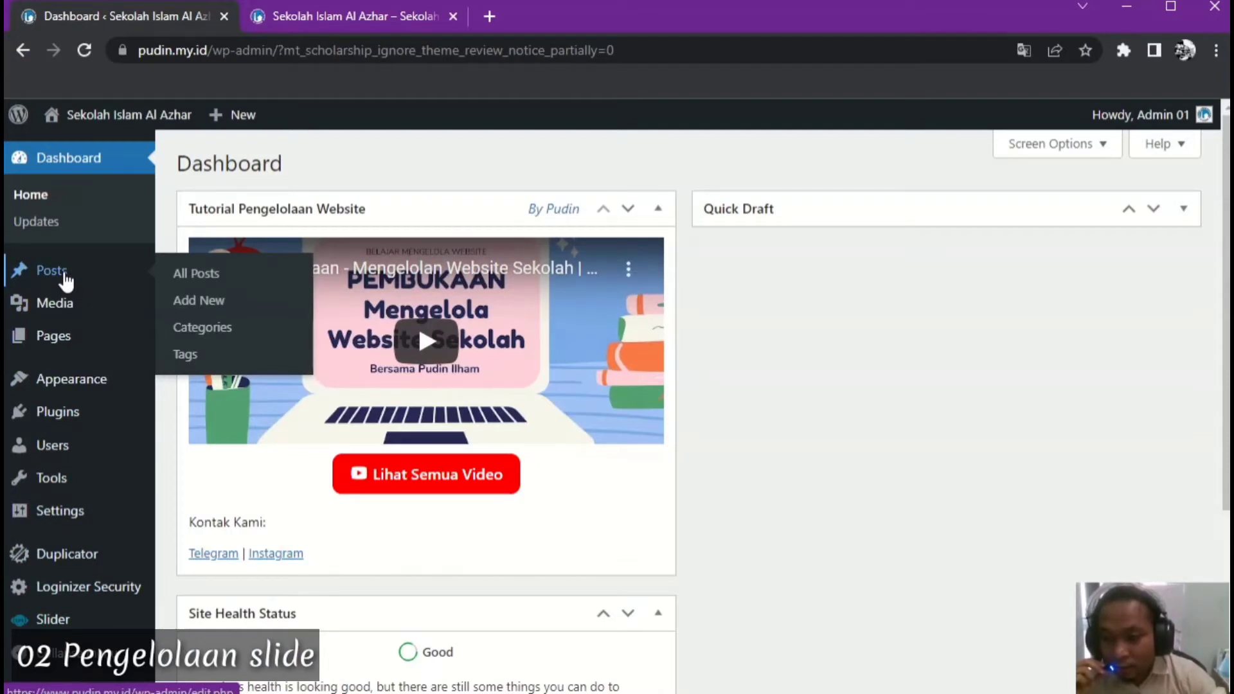
pyautogui.click(65, 281)
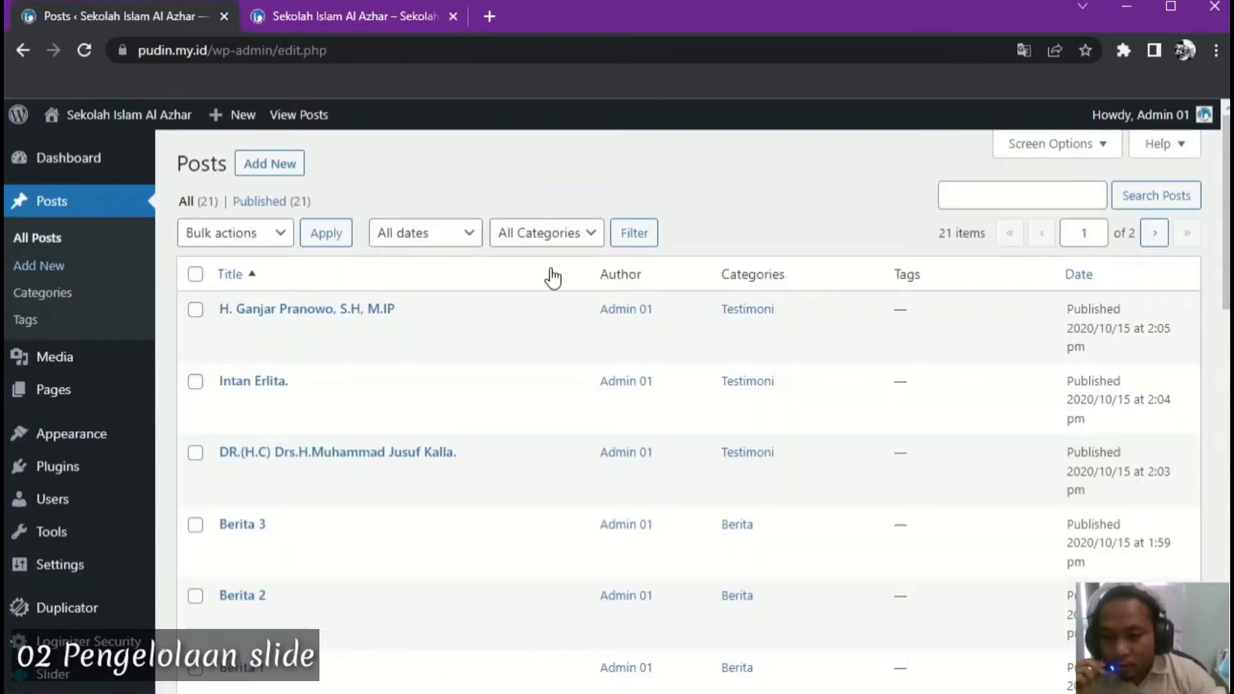
pyautogui.click(598, 236)
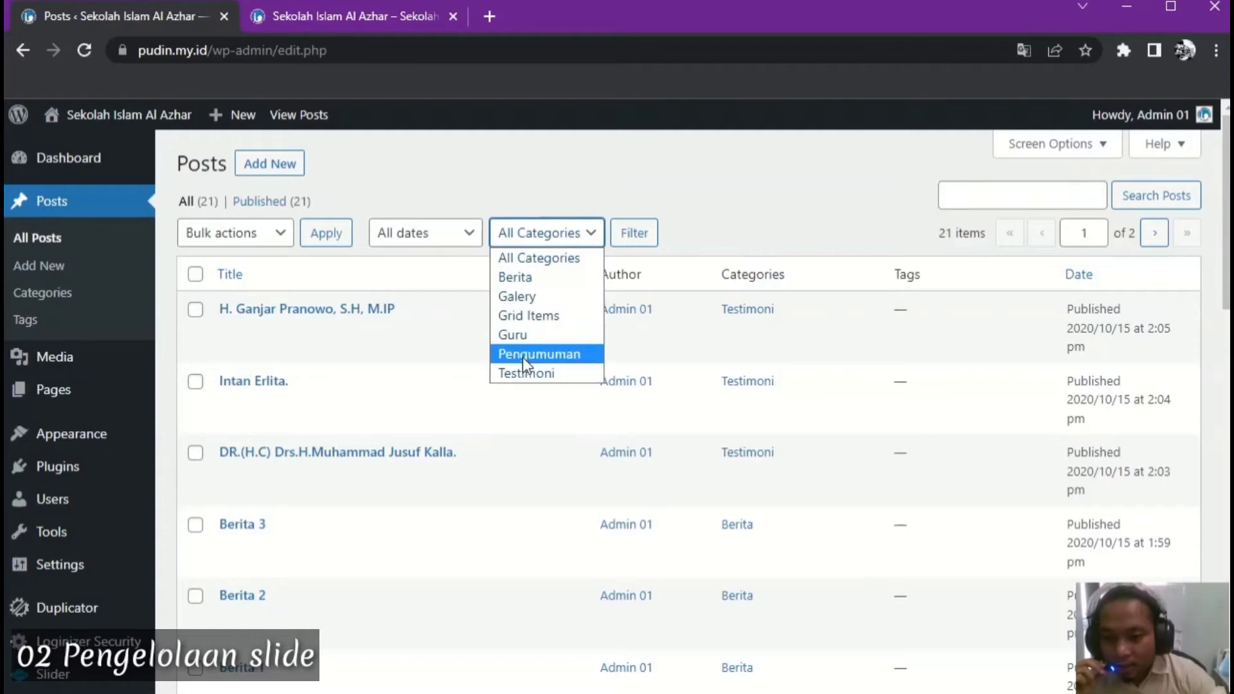
pyautogui.click(529, 171)
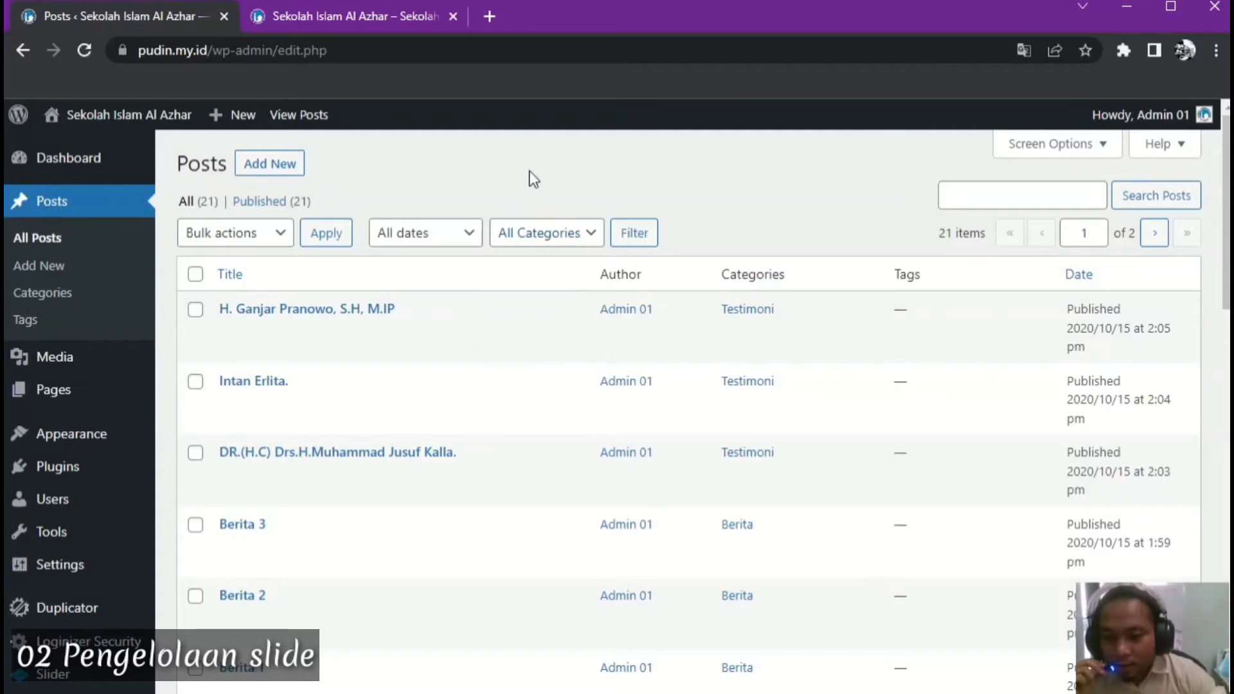
pyautogui.click(589, 234)
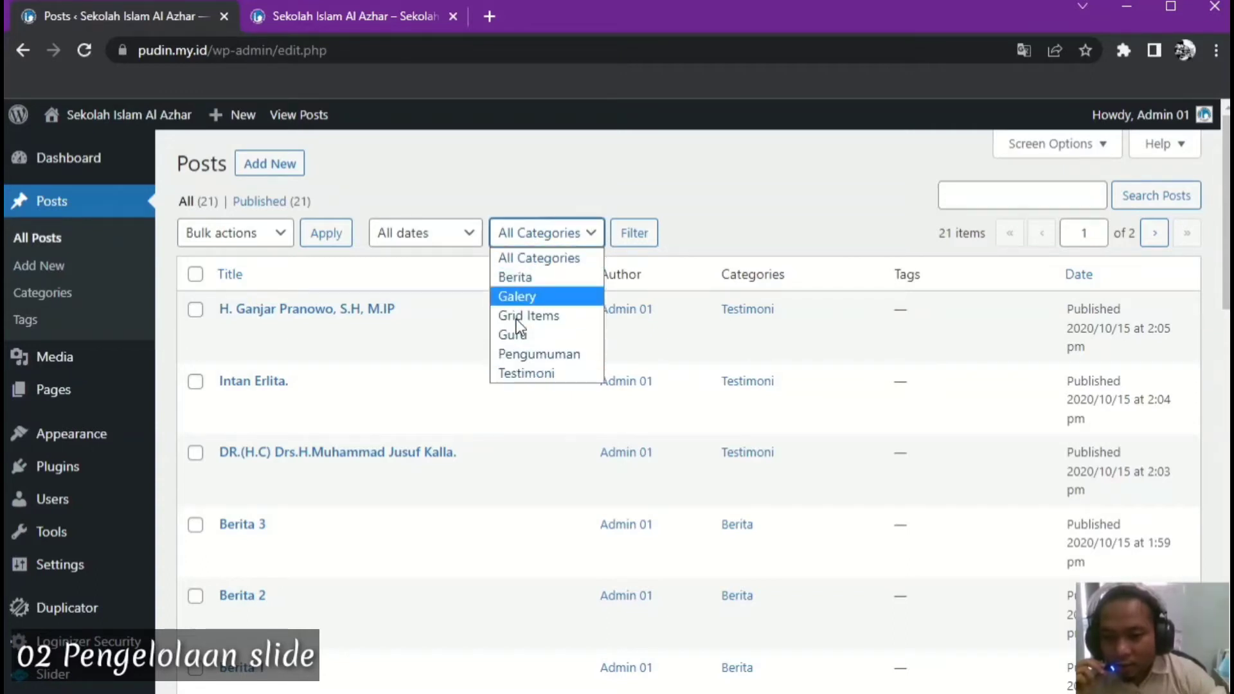
pyautogui.click(506, 172)
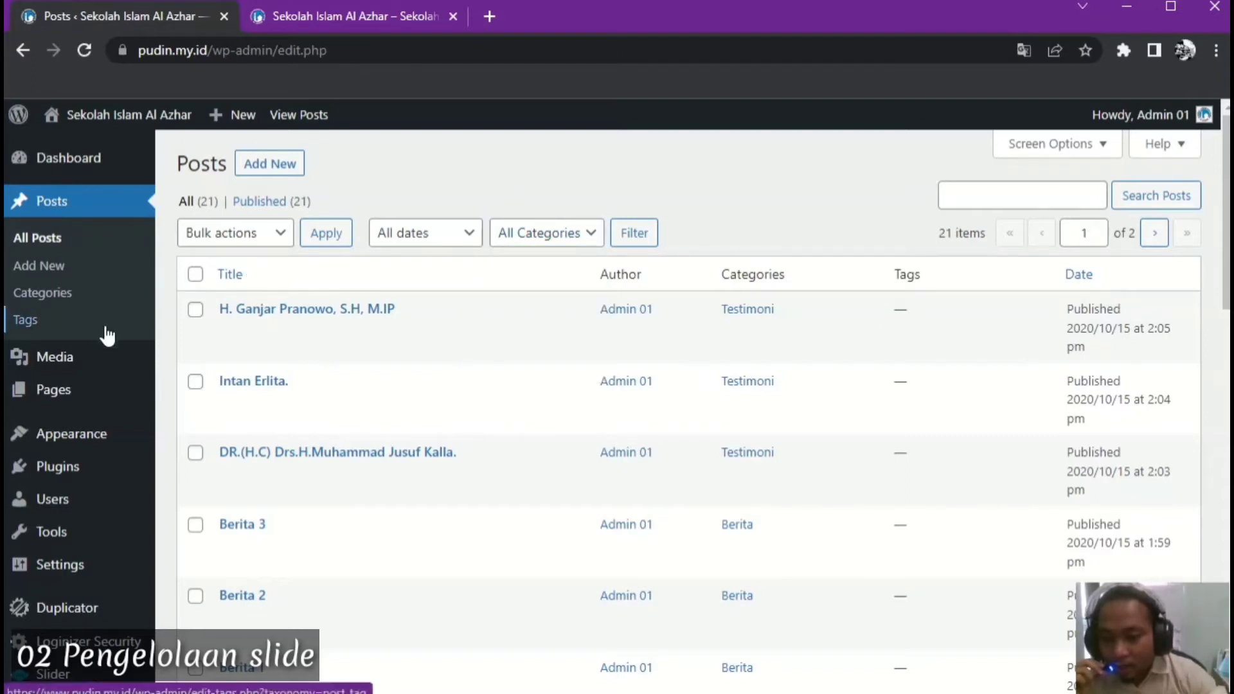
pyautogui.scroll(-2, 105, 336)
pyautogui.moveTo(67, 645)
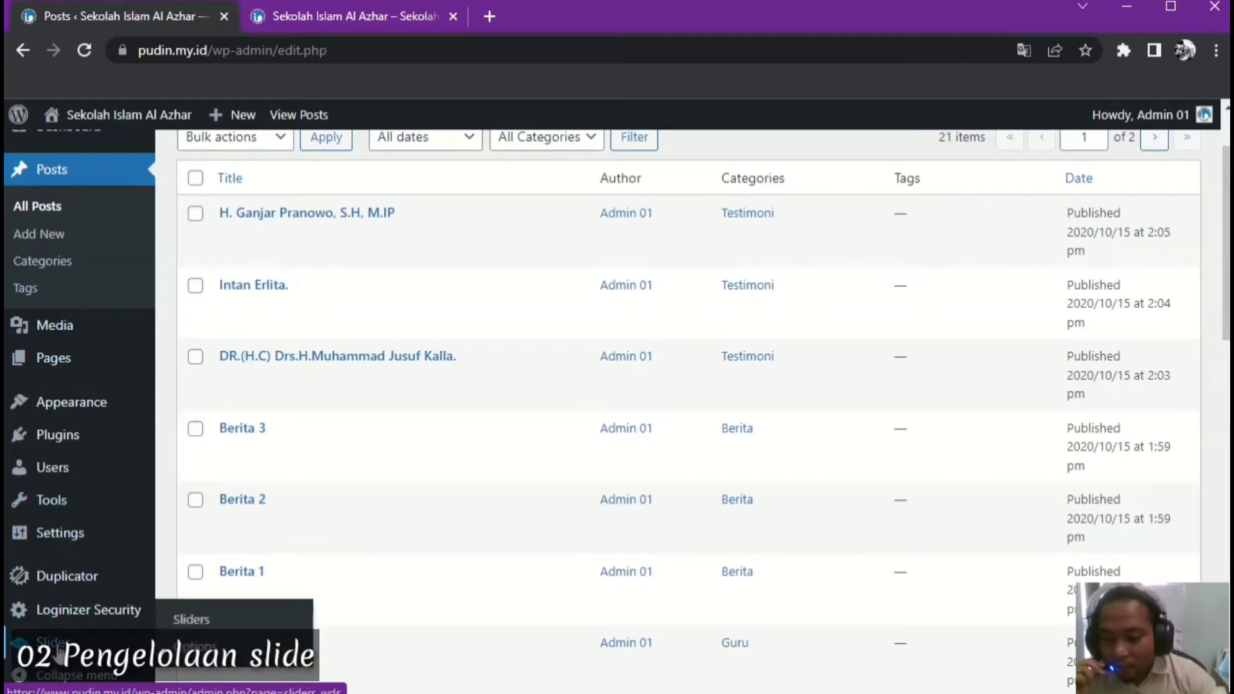
# Open the Slider page listing the 4-slide HomePage slider, then view the live homepage's slider
pyautogui.click(60, 657)
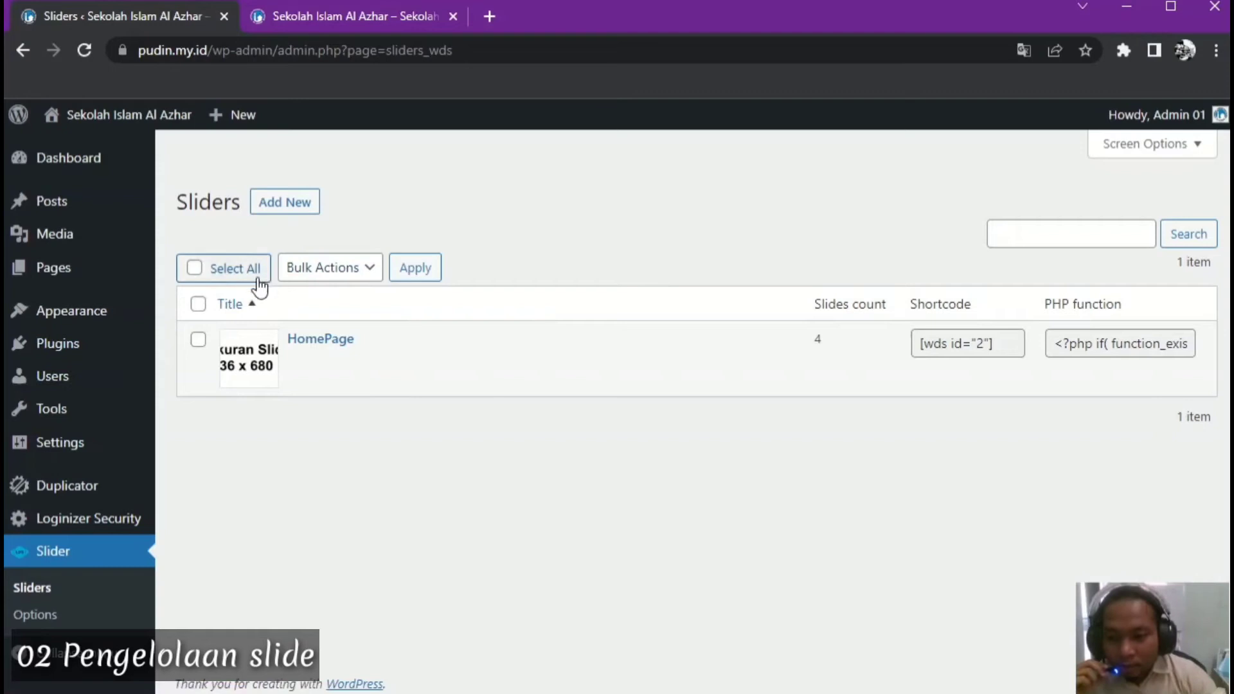
pyautogui.click(337, 18)
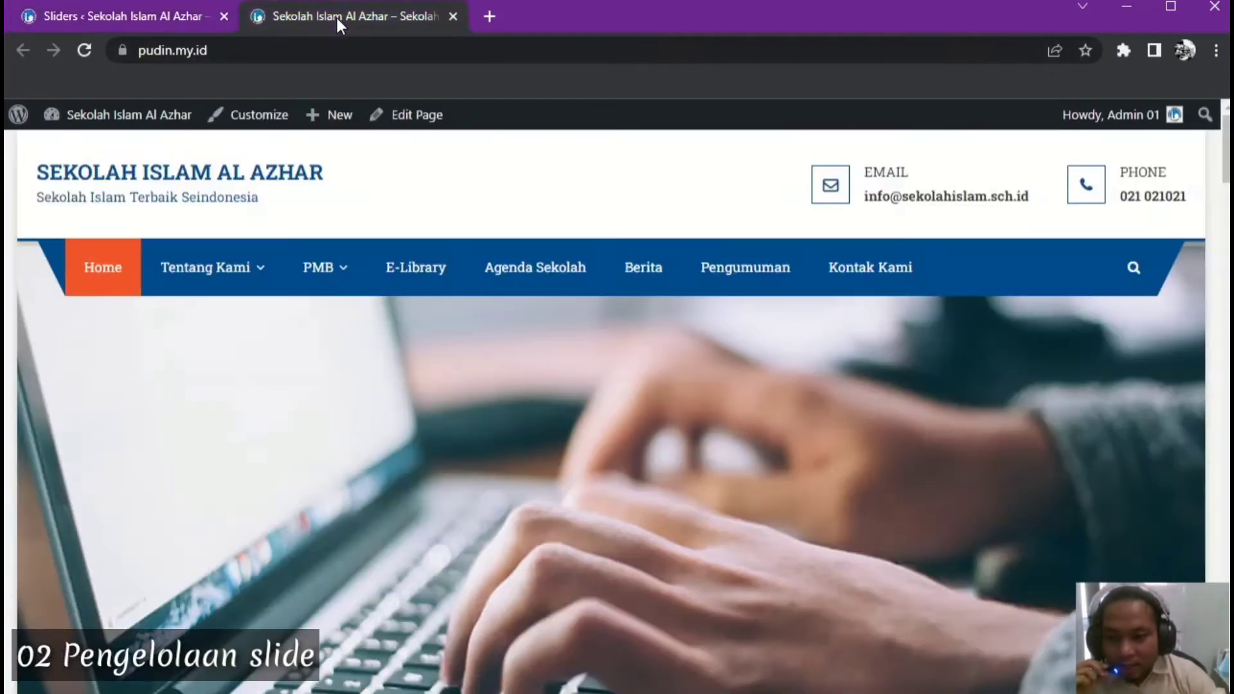
pyautogui.scroll(-2, 780, 382)
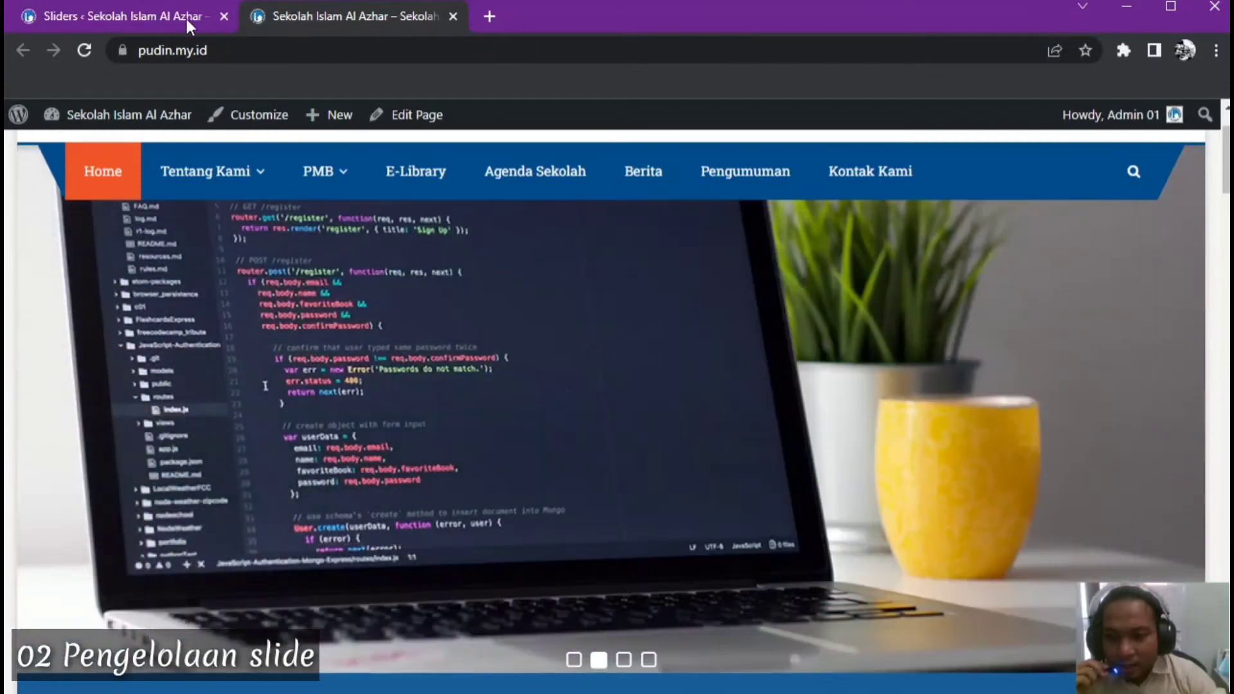
# Return to the Sliders admin tab and open the HomePage slider's edit screen
pyautogui.click(185, 16)
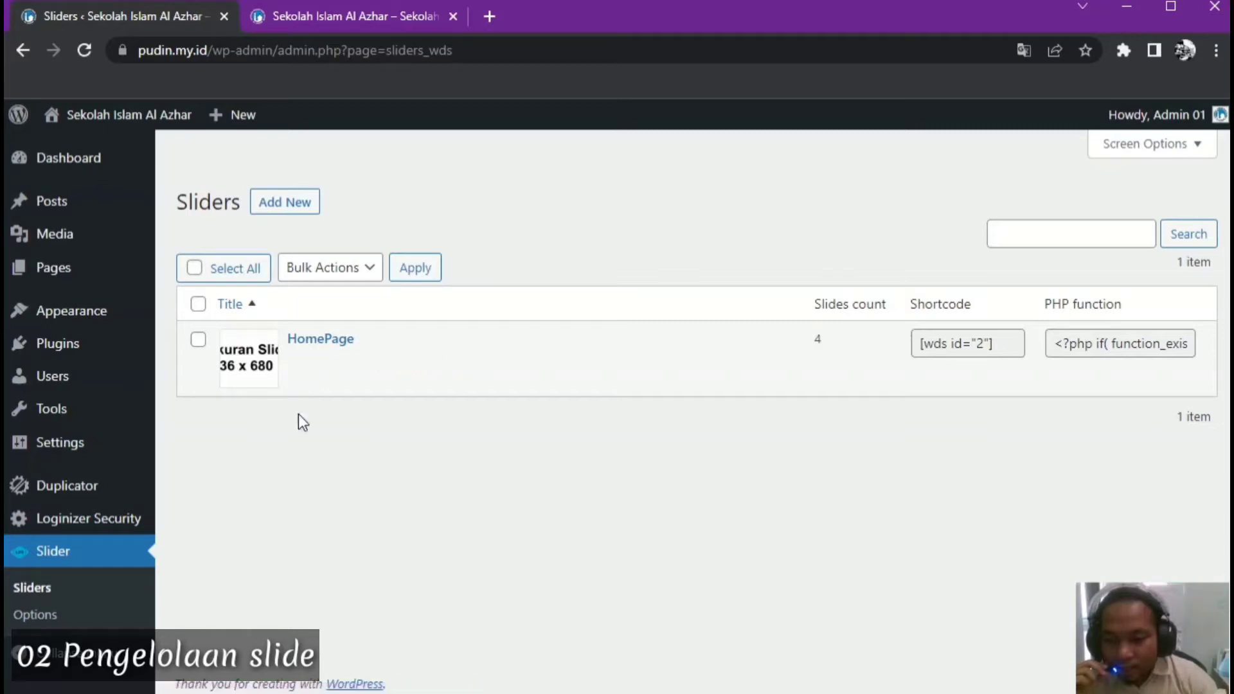
pyautogui.click(298, 370)
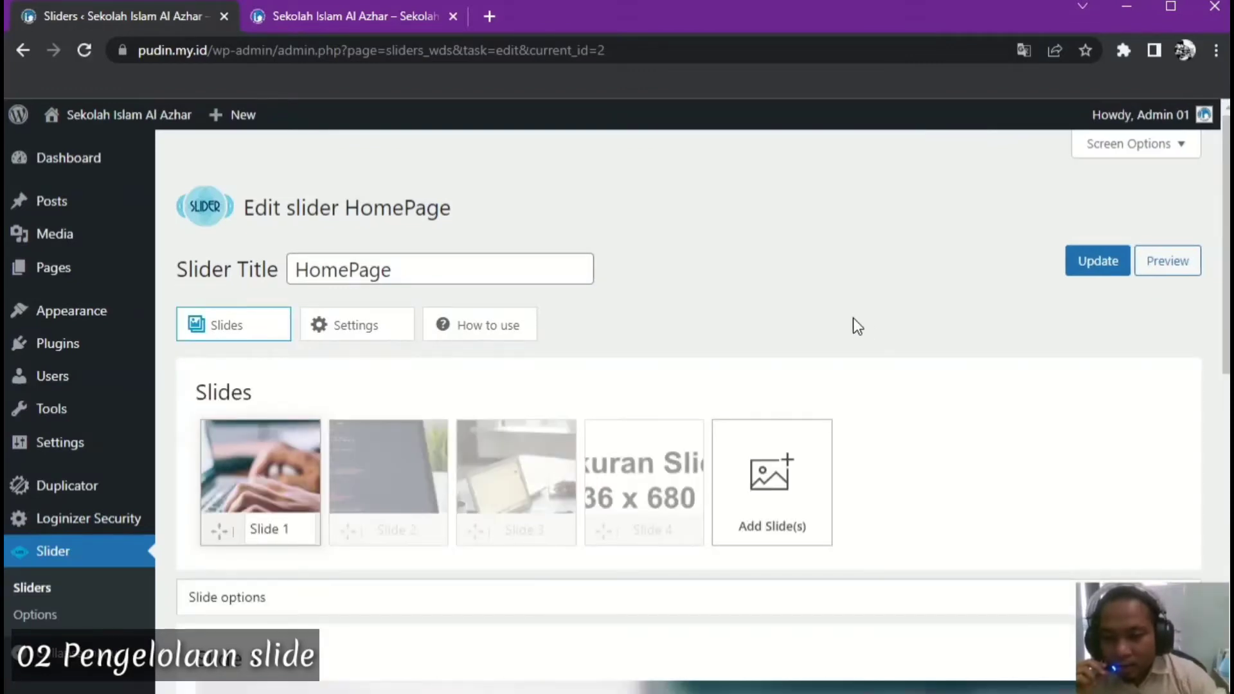
# Look over the HomePage slider's four slides, then open the Images / Videos picker to add a slide
pyautogui.moveTo(348, 464)
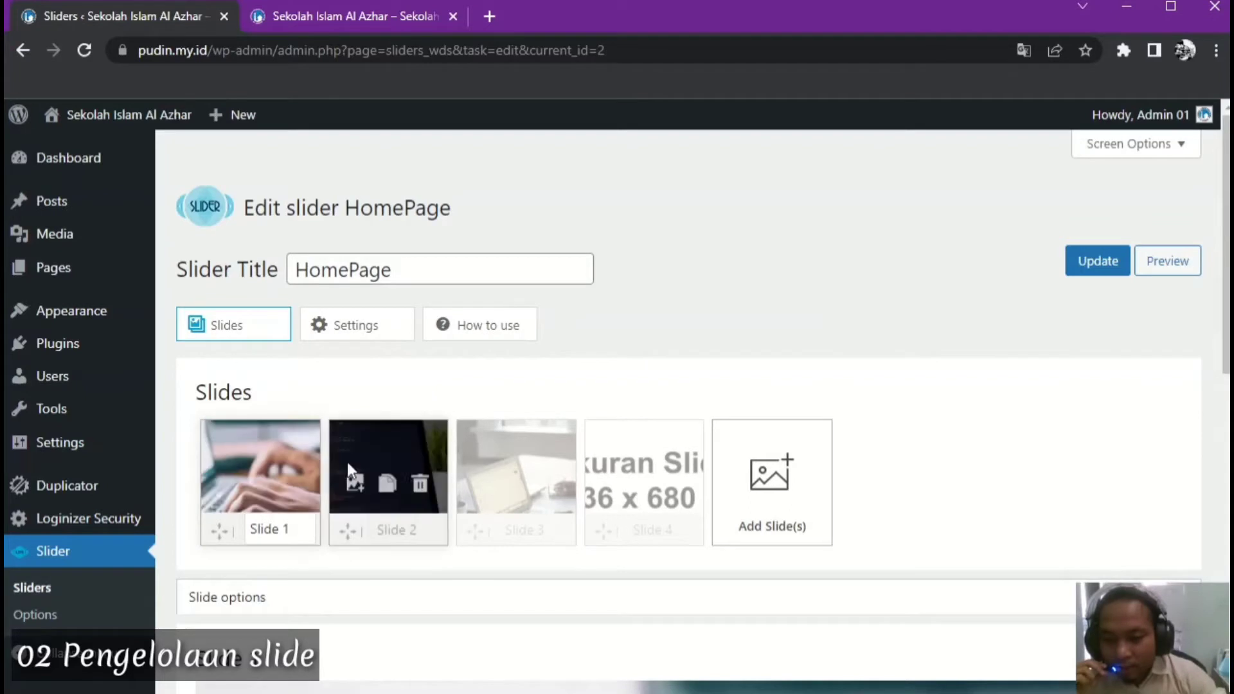
pyautogui.moveTo(647, 465)
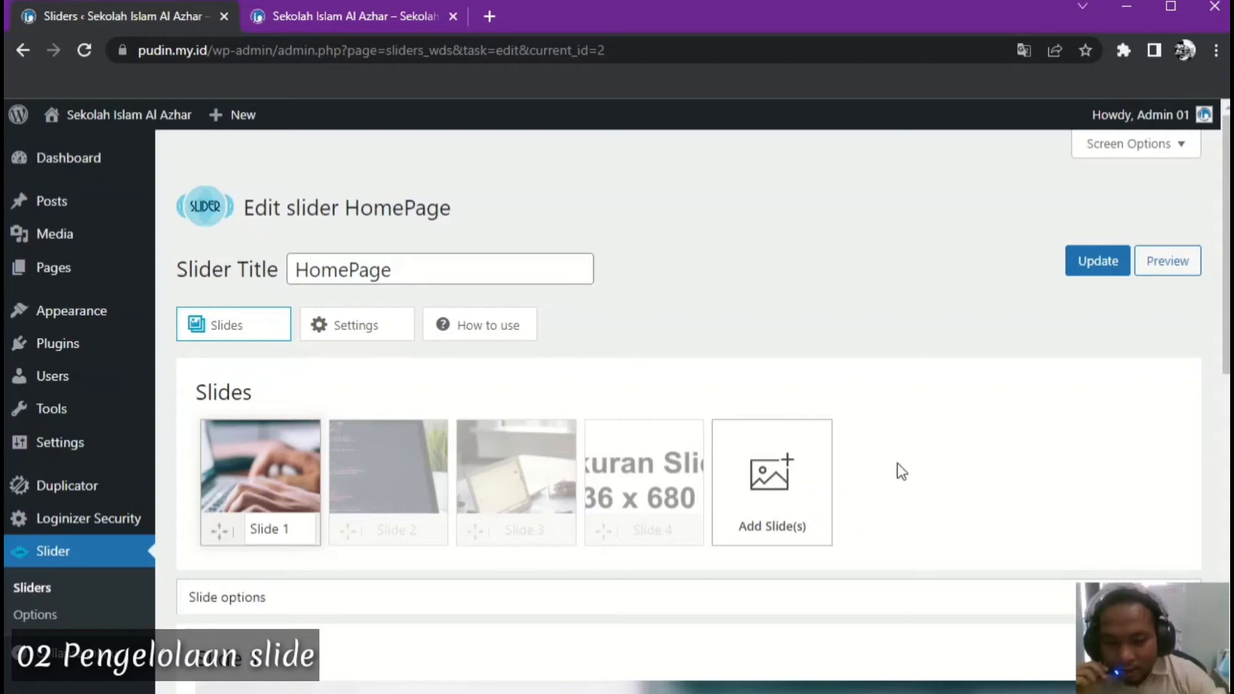
pyautogui.scroll(-2, 906, 466)
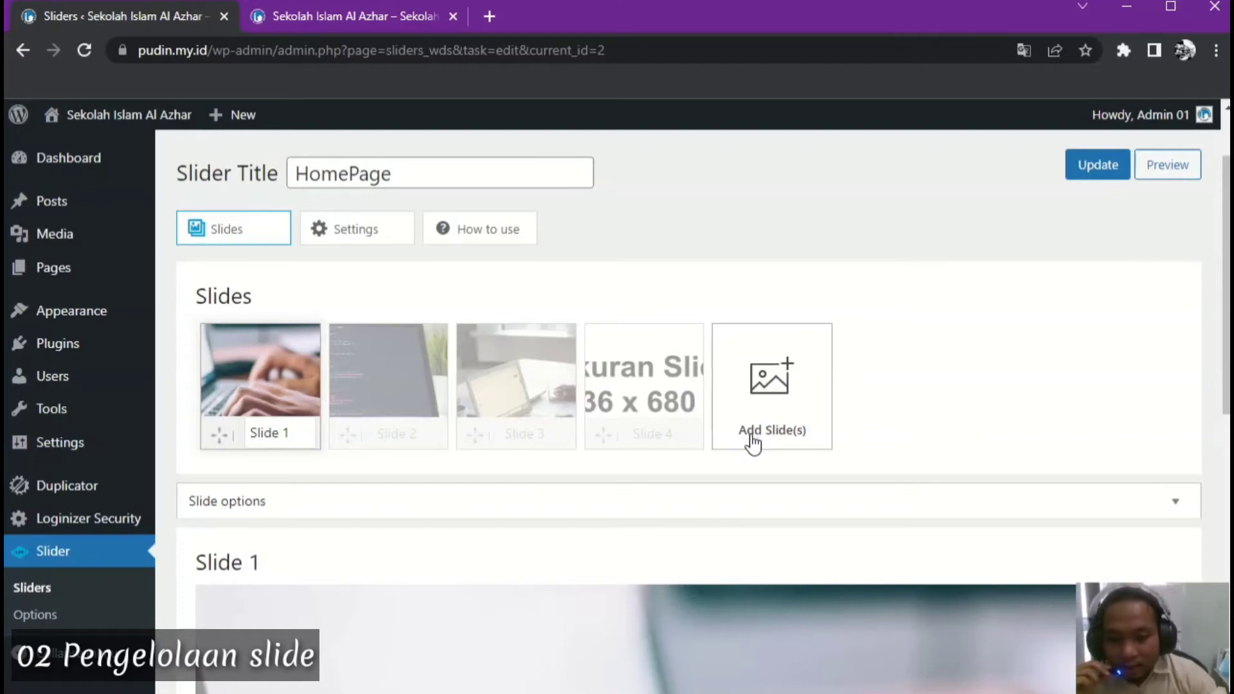
pyautogui.click(764, 385)
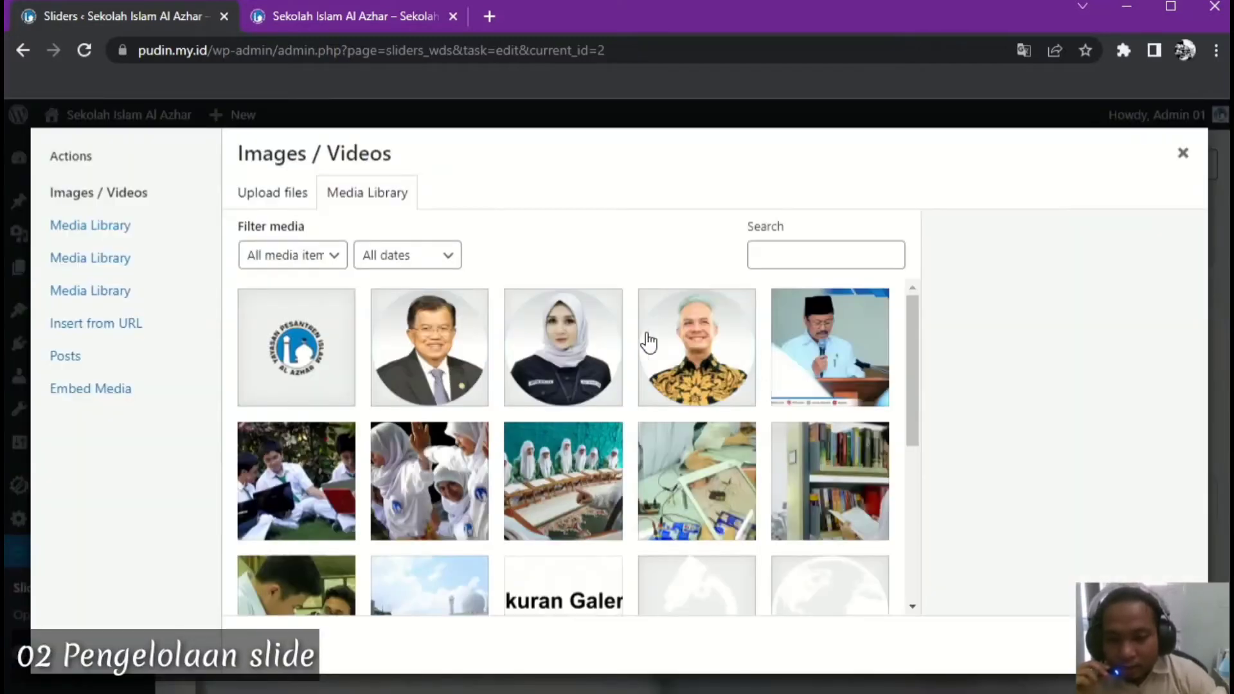
pyautogui.moveTo(912, 350); pyautogui.dragTo(911, 389)
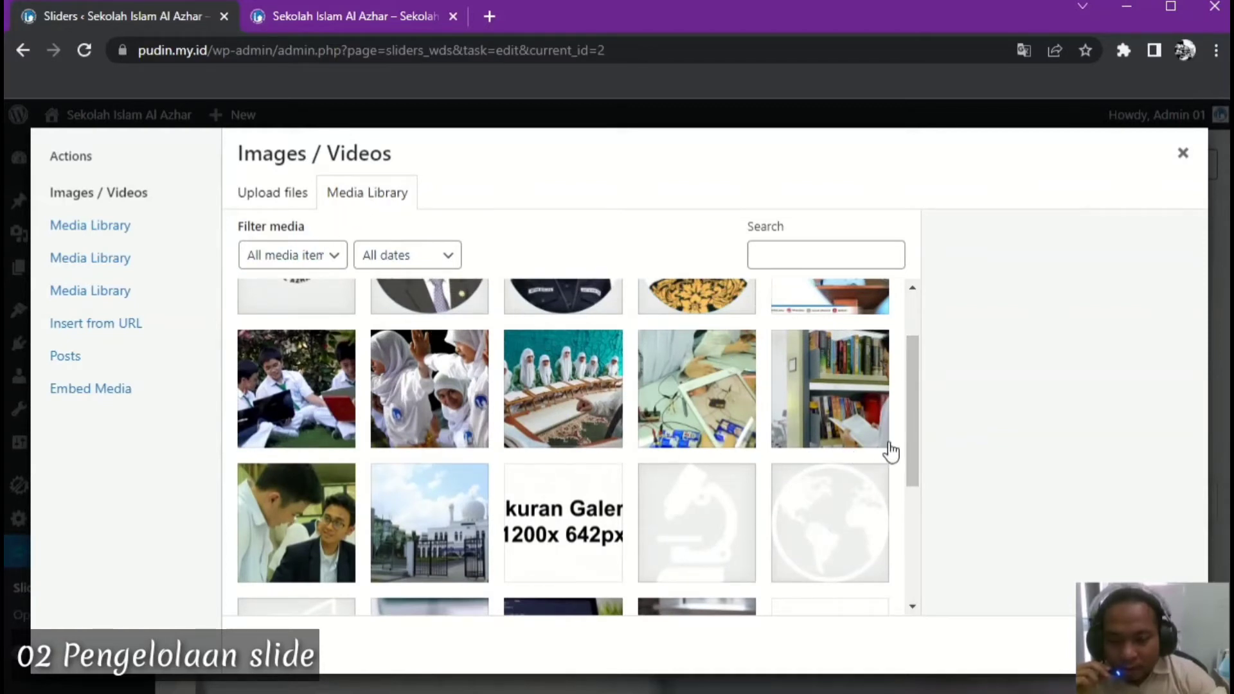
pyautogui.moveTo(916, 439); pyautogui.dragTo(877, 414)
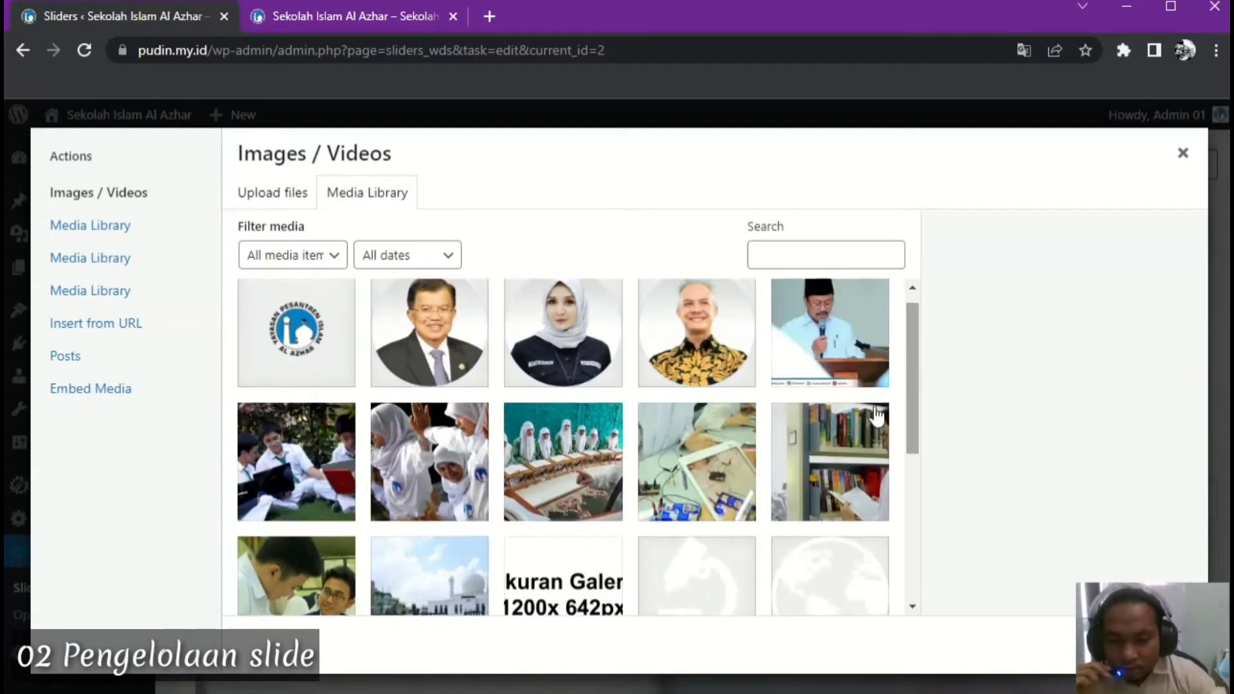
pyautogui.click(283, 194)
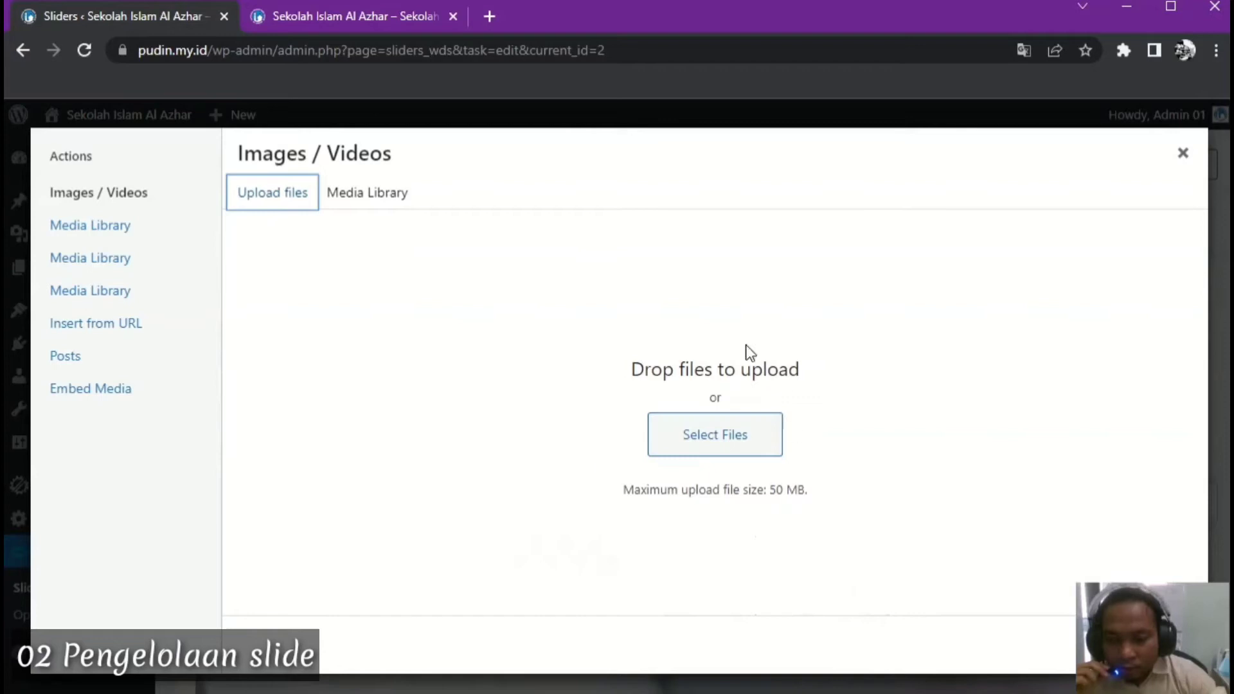
pyautogui.click(1181, 158)
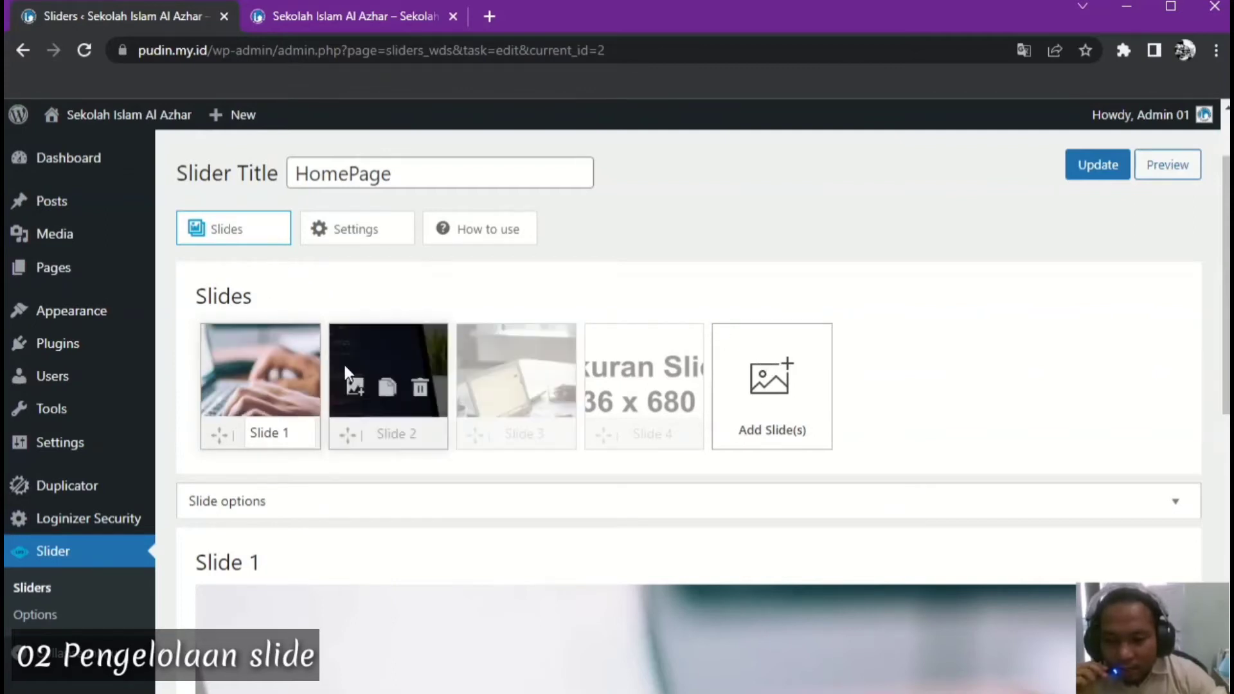
# Check the Slide 2 and Slide 3 settings, then open Slide 1's Edit Image chooser
pyautogui.moveTo(259, 349)
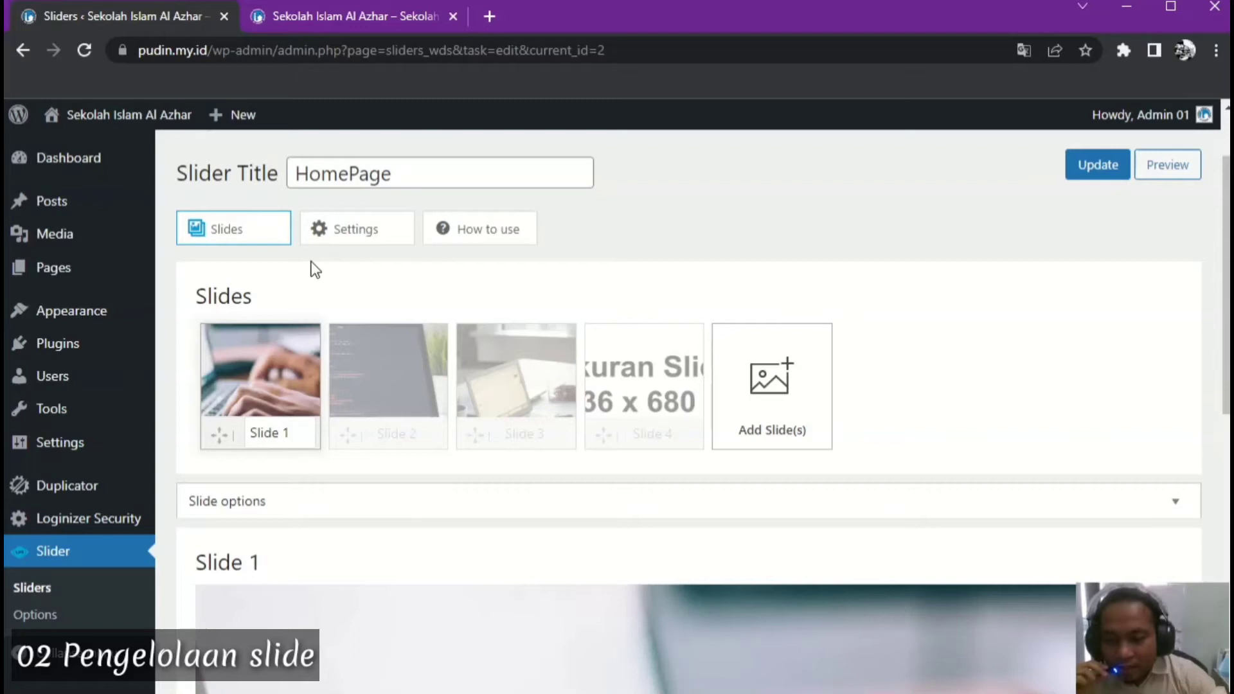
pyautogui.moveTo(230, 374)
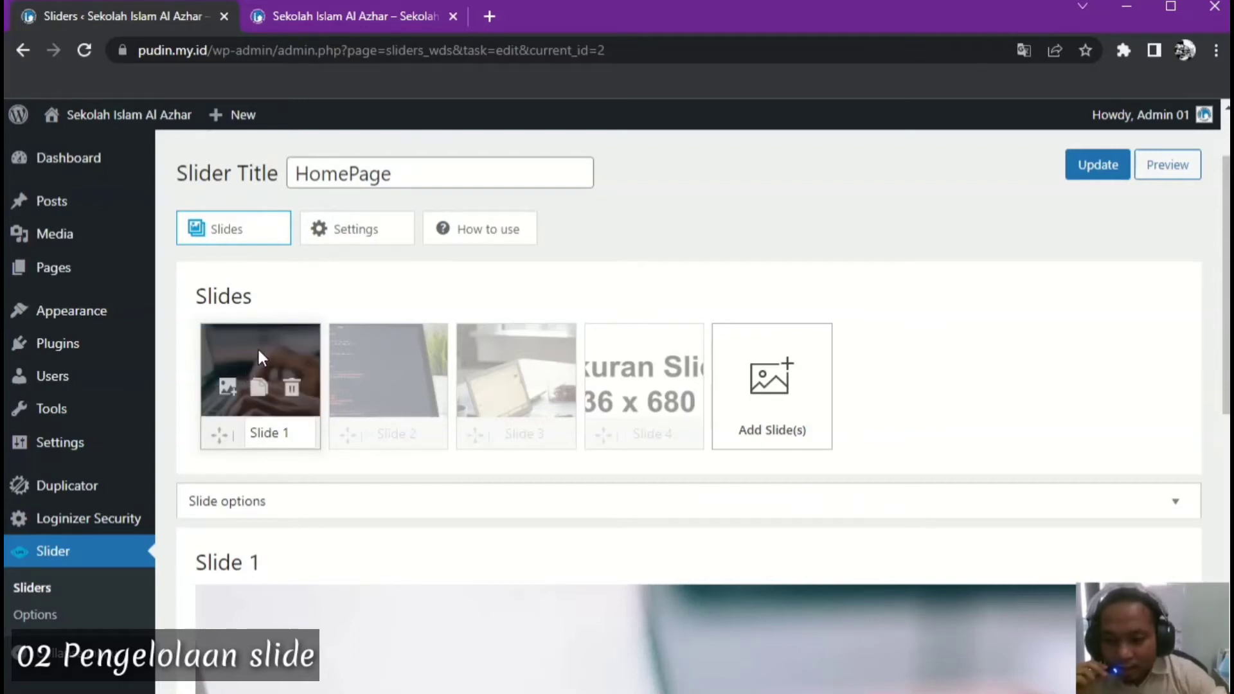
pyautogui.click(382, 353)
pyautogui.click(511, 355)
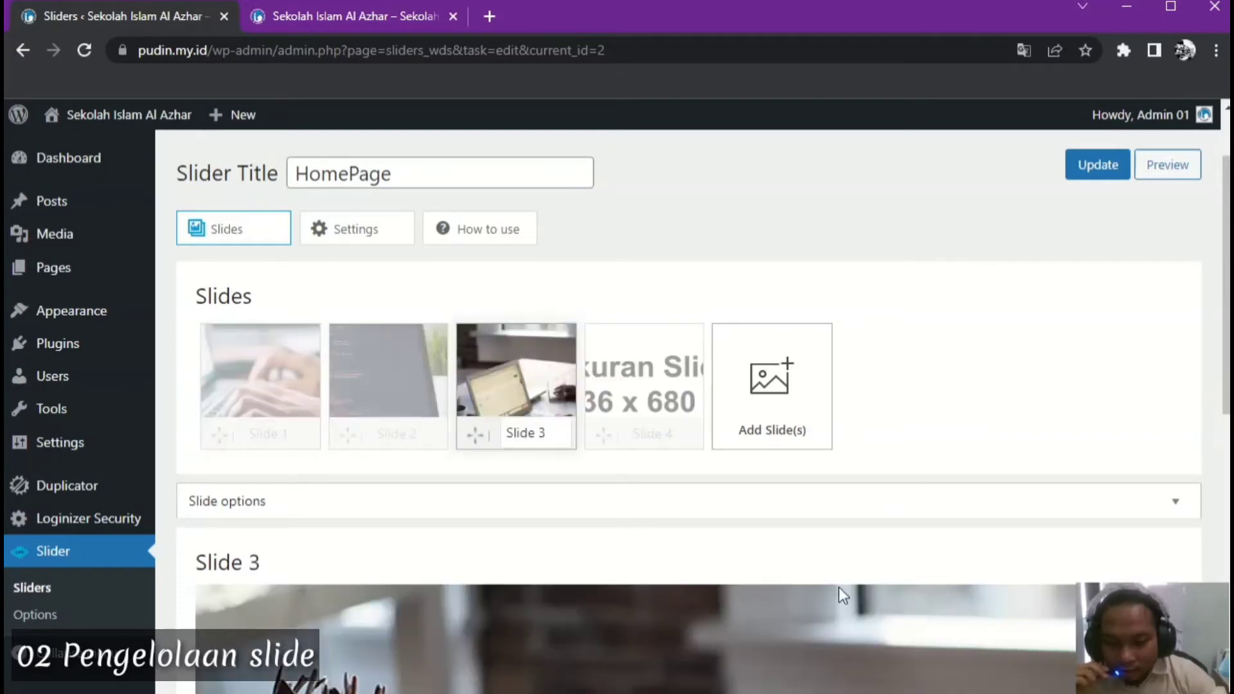
pyautogui.scroll(-3, 848, 582)
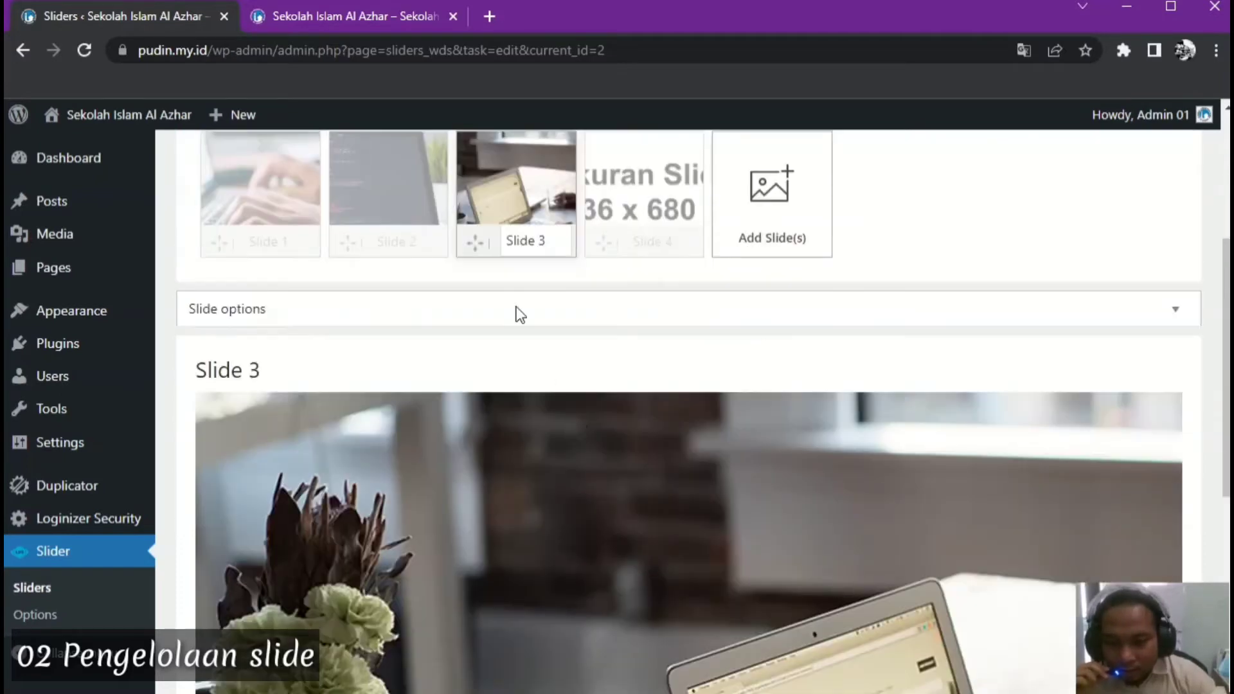
pyautogui.click(364, 167)
pyautogui.scroll(3, 437, 452)
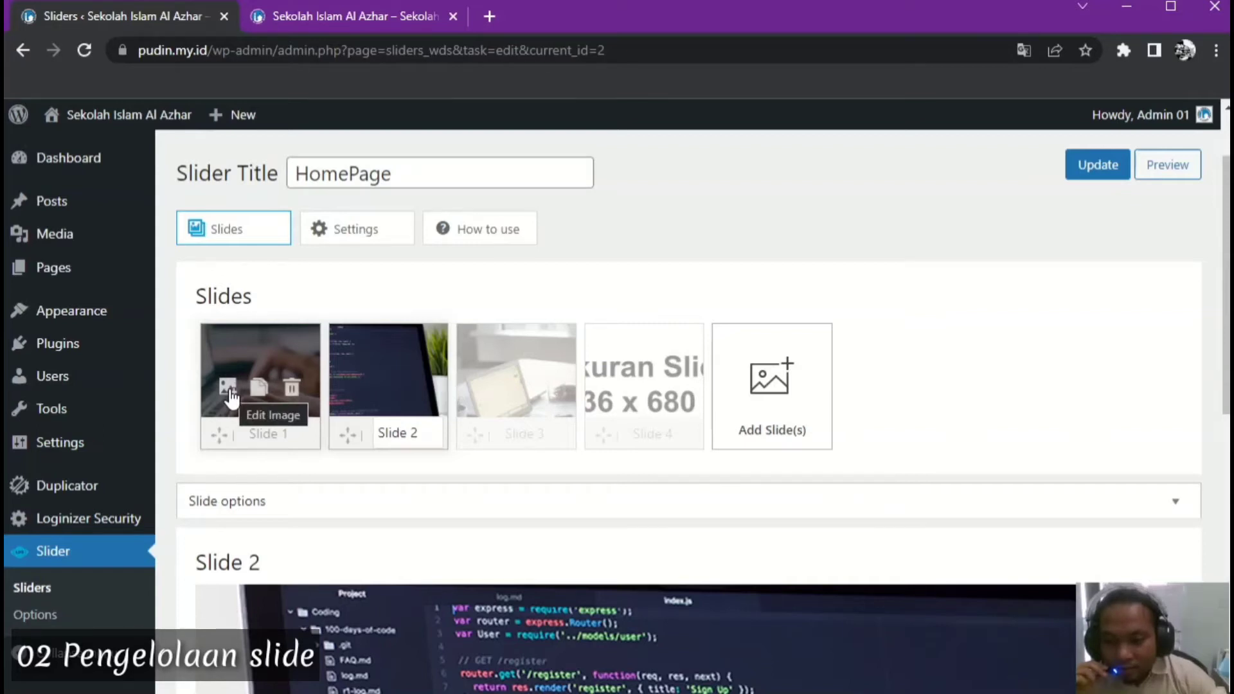
pyautogui.click(228, 387)
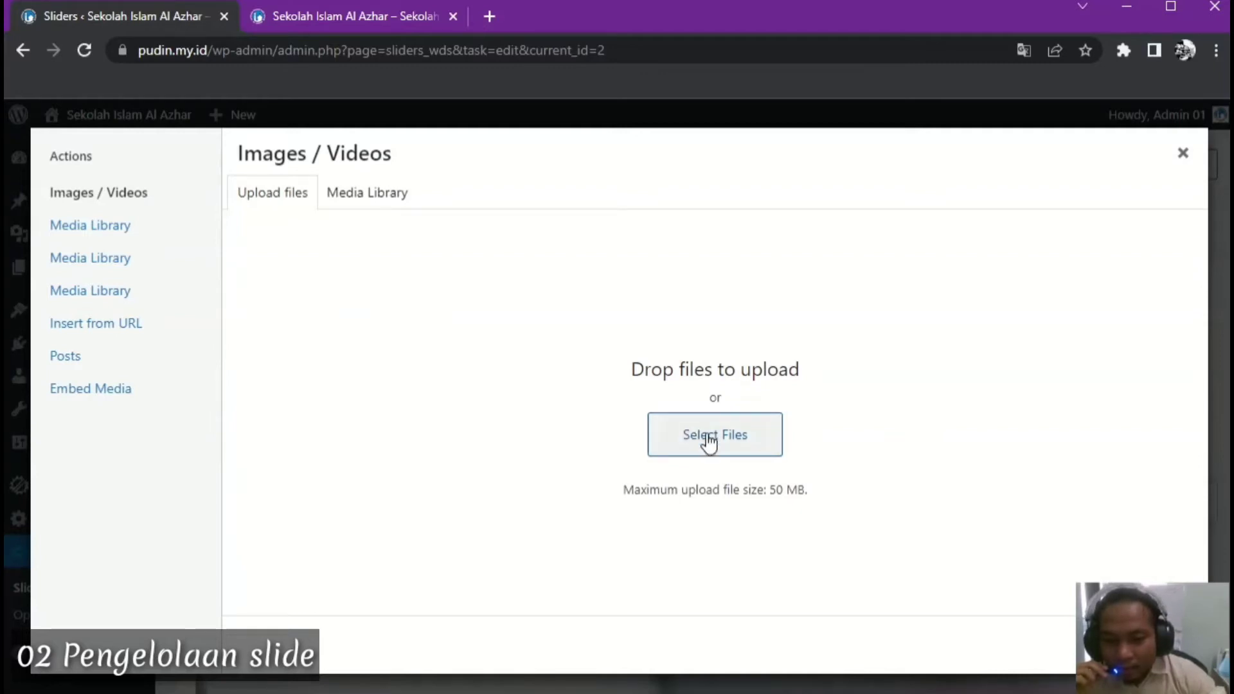
pyautogui.click(363, 202)
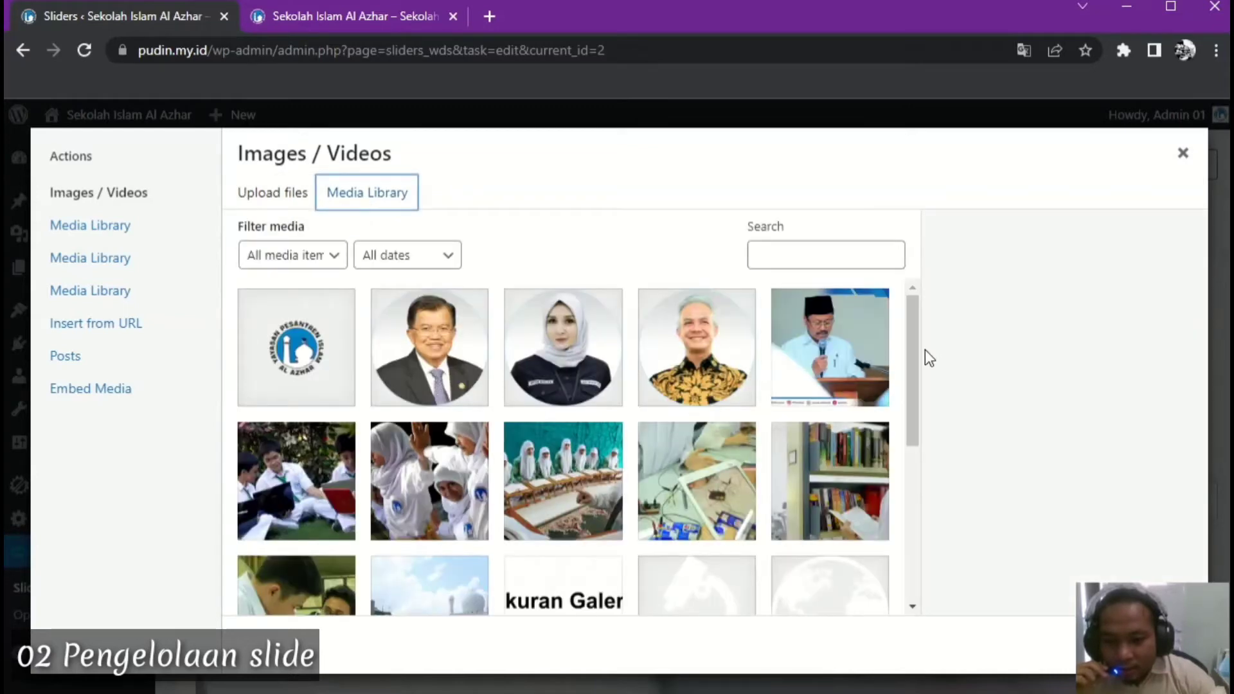
pyautogui.moveTo(913, 360); pyautogui.dragTo(908, 533)
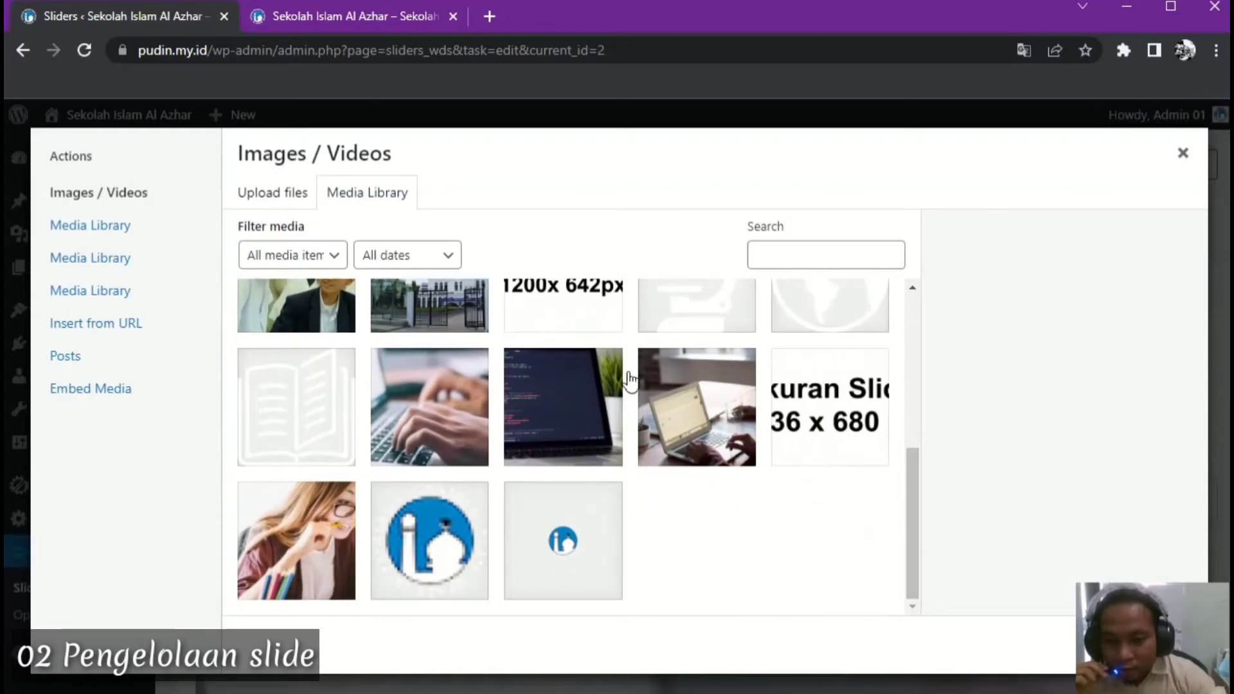
pyautogui.moveTo(912, 538); pyautogui.dragTo(935, 379)
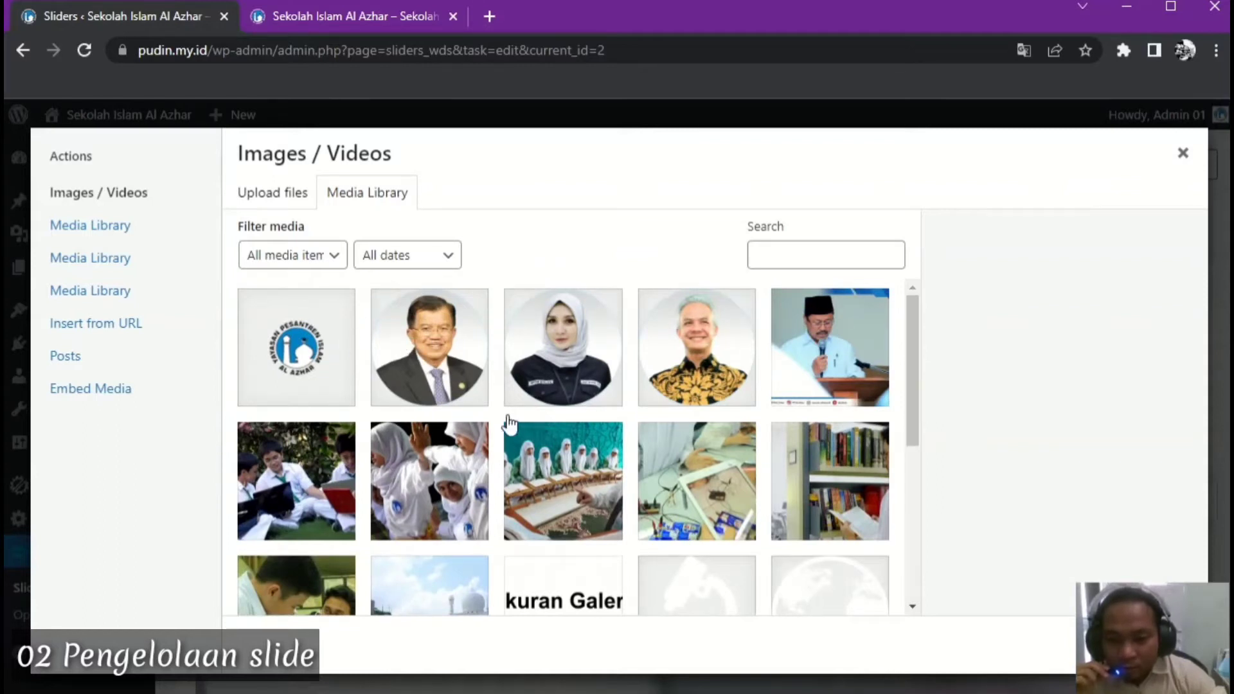
pyautogui.moveTo(915, 381)
pyautogui.mouseDown()
pyautogui.moveTo(904, 483)
pyautogui.moveTo(912, 375)
pyautogui.mouseUp()
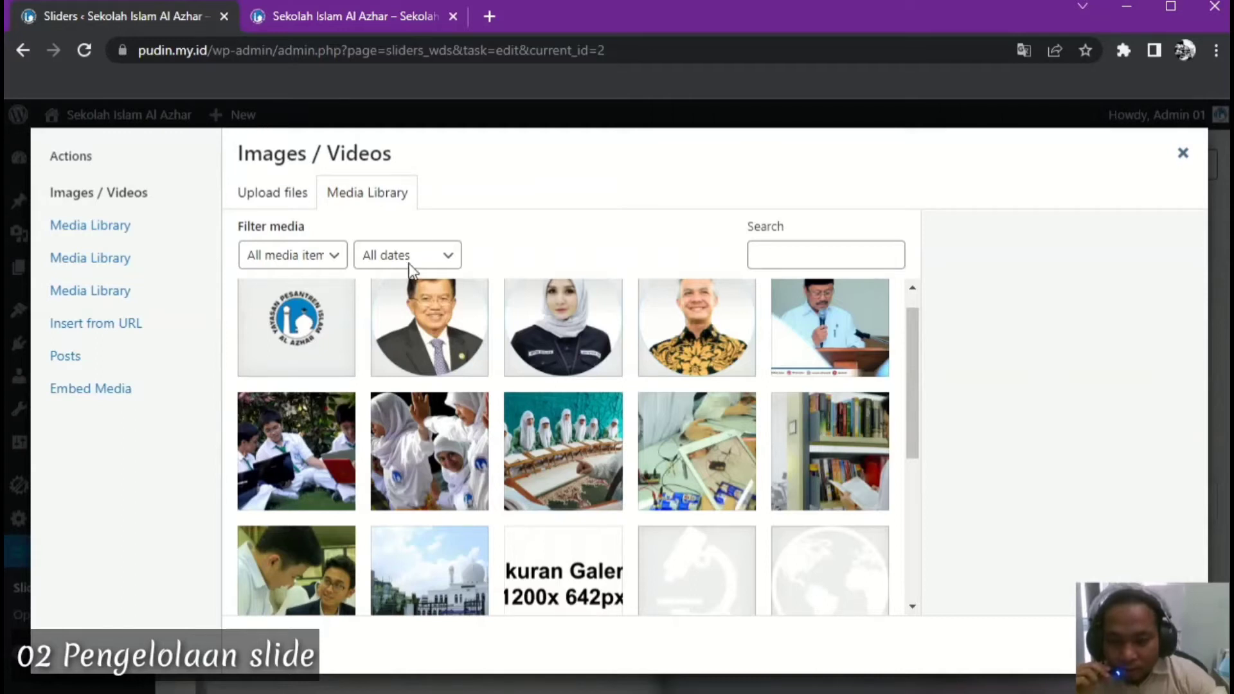
pyautogui.click(1182, 154)
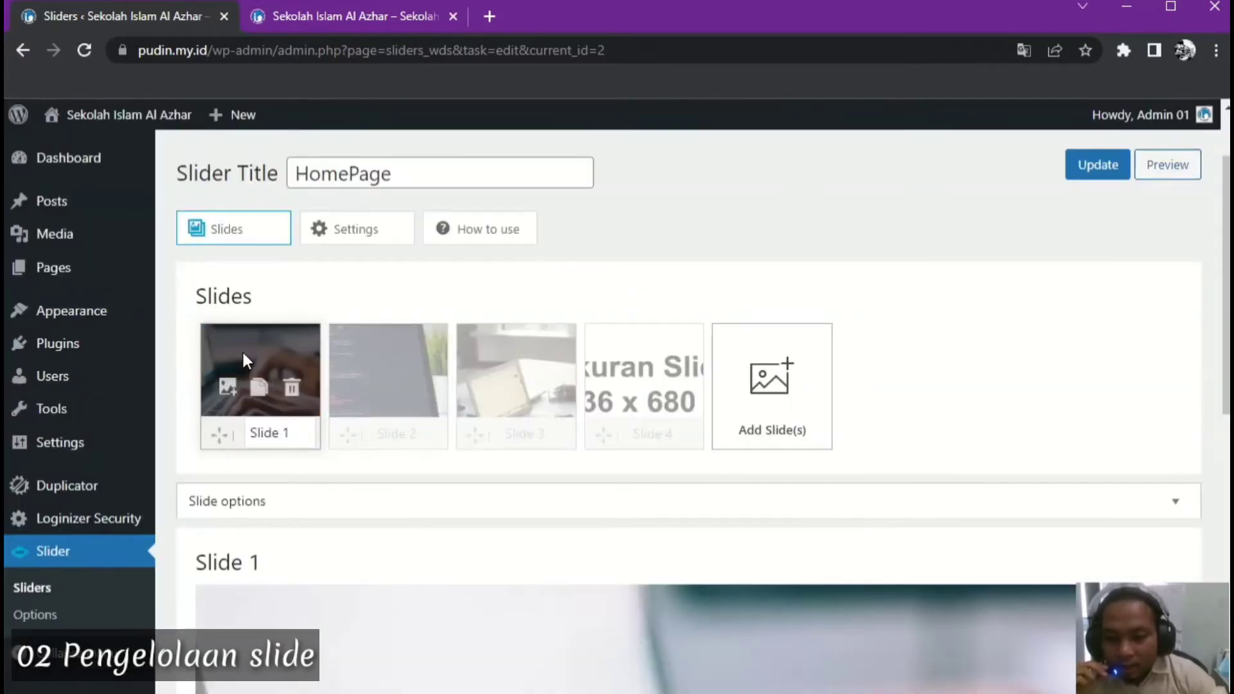
# Replace Slide 1's image with the mosque photo from the Media Library, save, and view the homepage
pyautogui.click(227, 387)
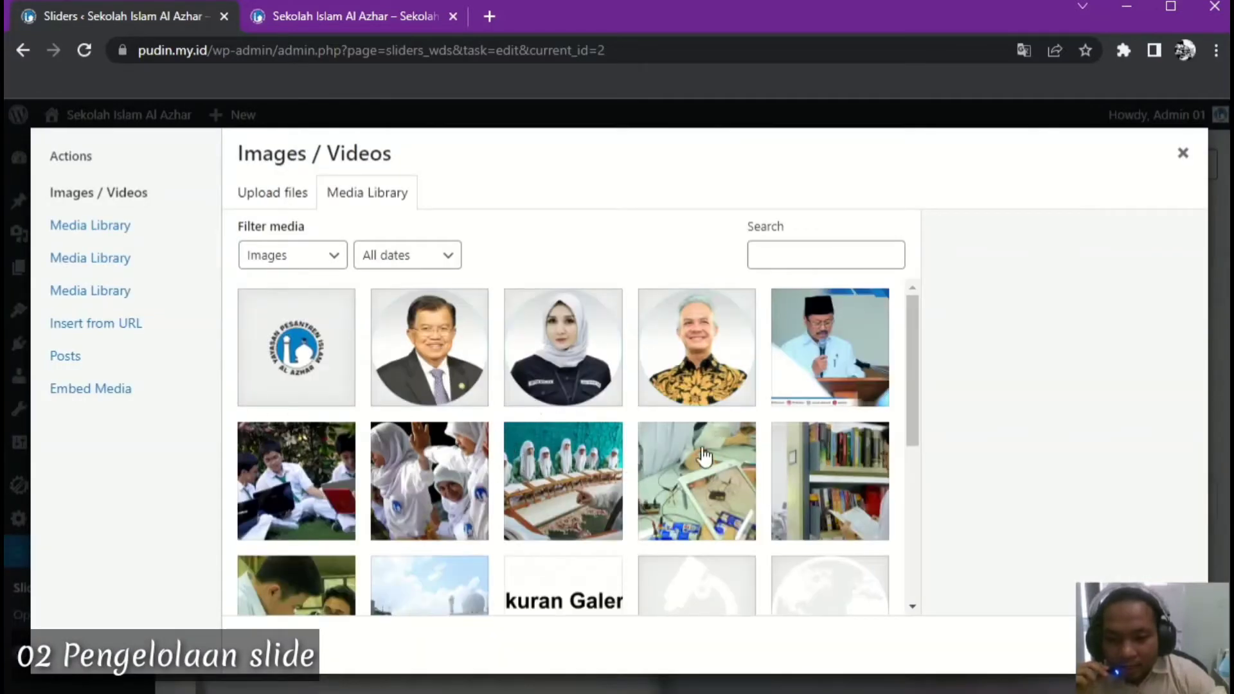
pyautogui.moveTo(915, 359); pyautogui.dragTo(908, 415)
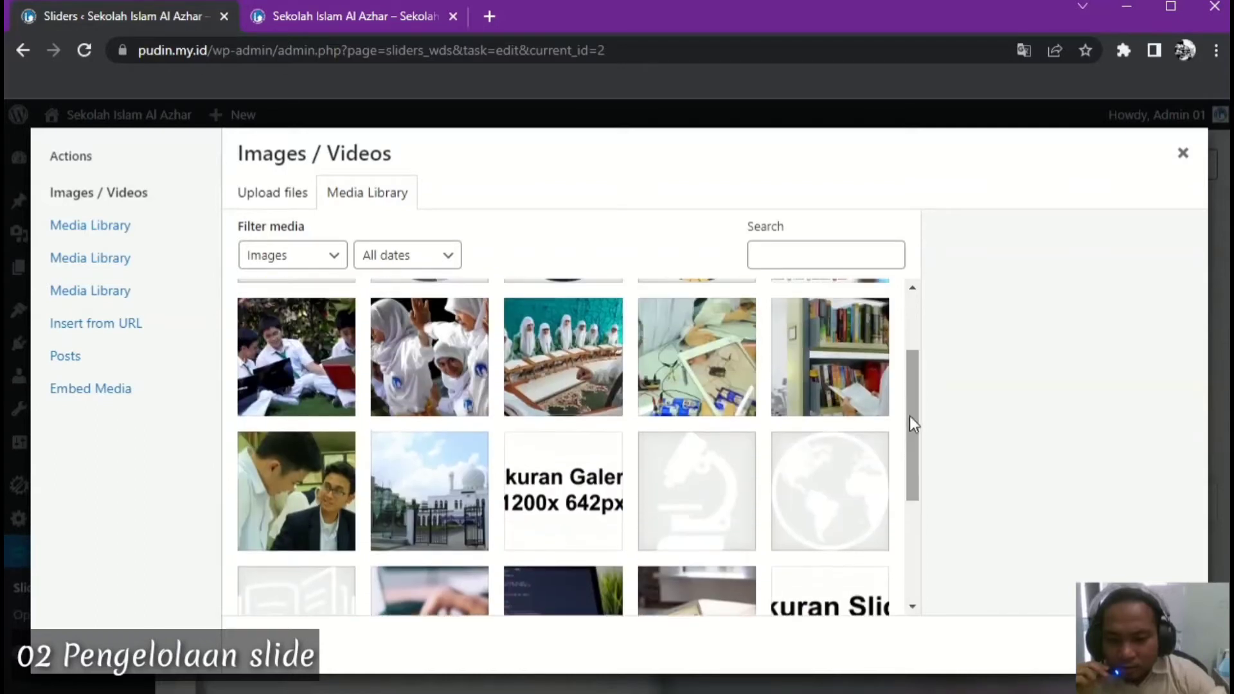
pyautogui.click(429, 492)
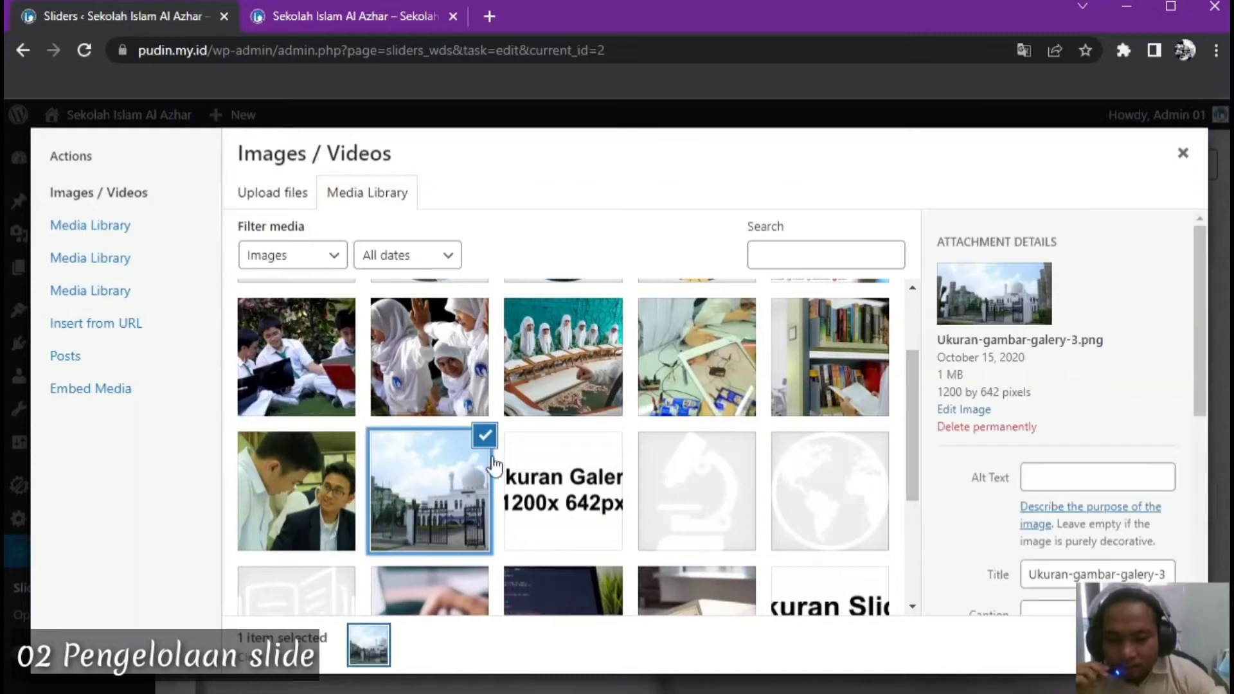
pyautogui.moveTo(1200, 389); pyautogui.dragTo(1198, 586)
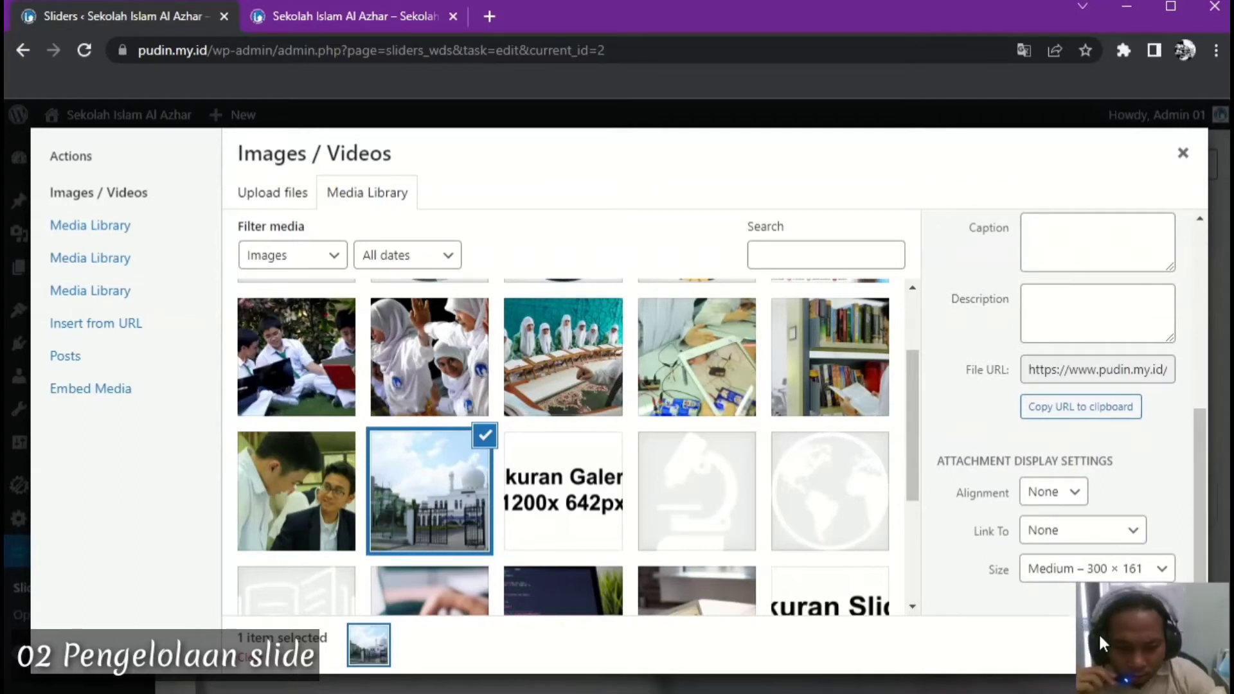
pyautogui.click(1122, 626)
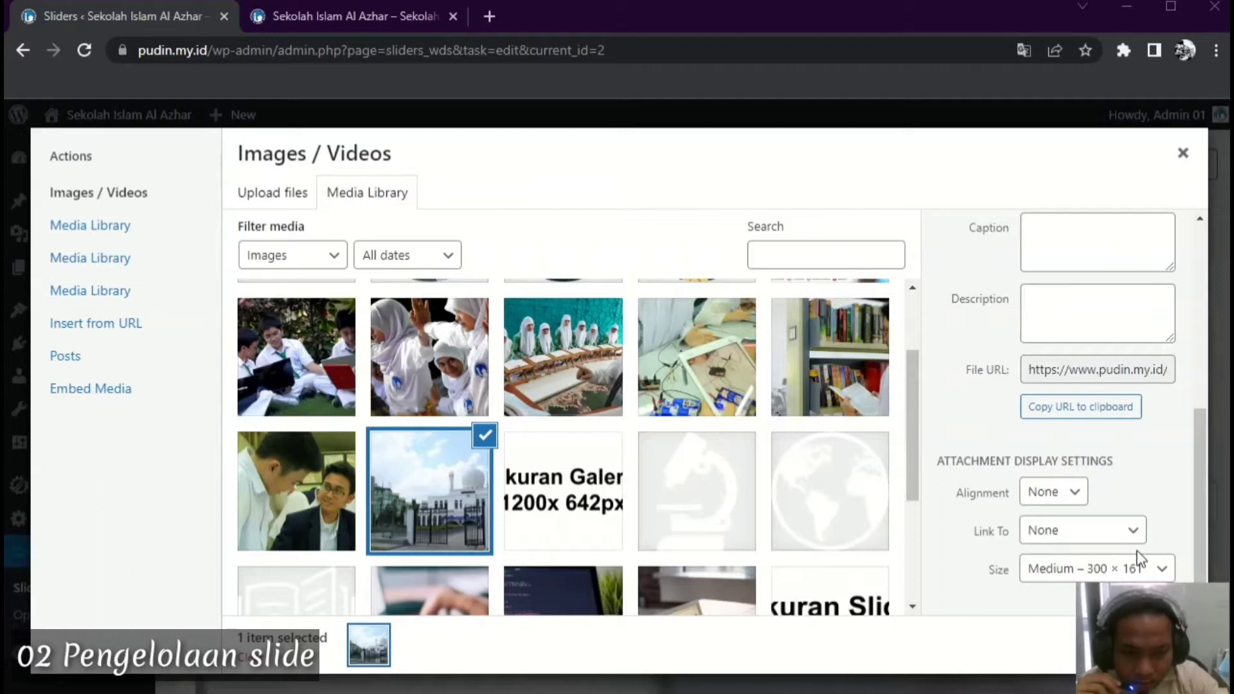
pyautogui.moveTo(995, 693); pyautogui.dragTo(995, 572)
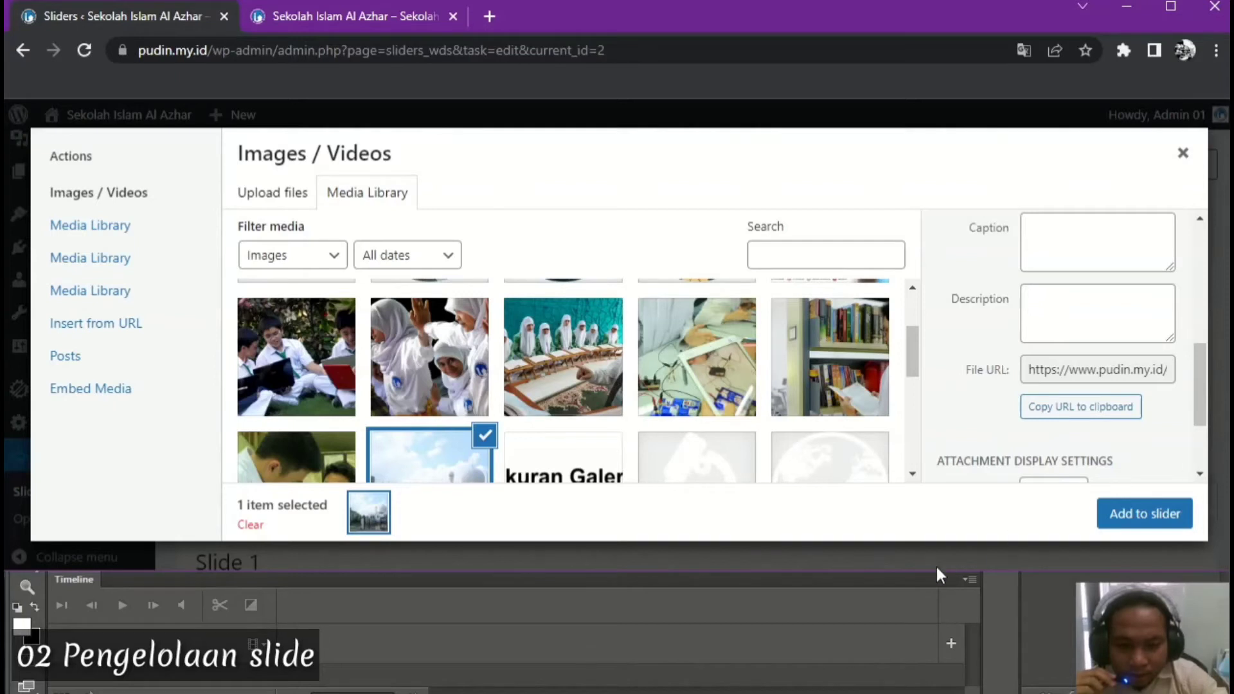
pyautogui.moveTo(934, 576); pyautogui.dragTo(934, 603)
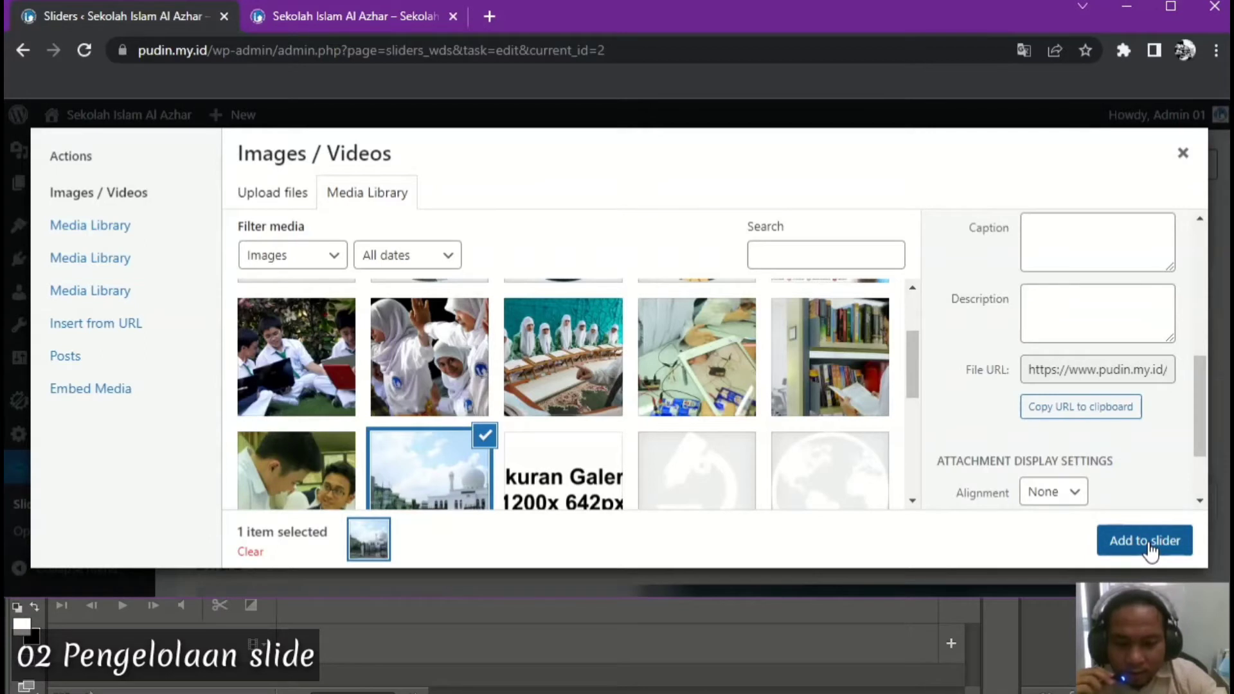
pyautogui.click(1147, 542)
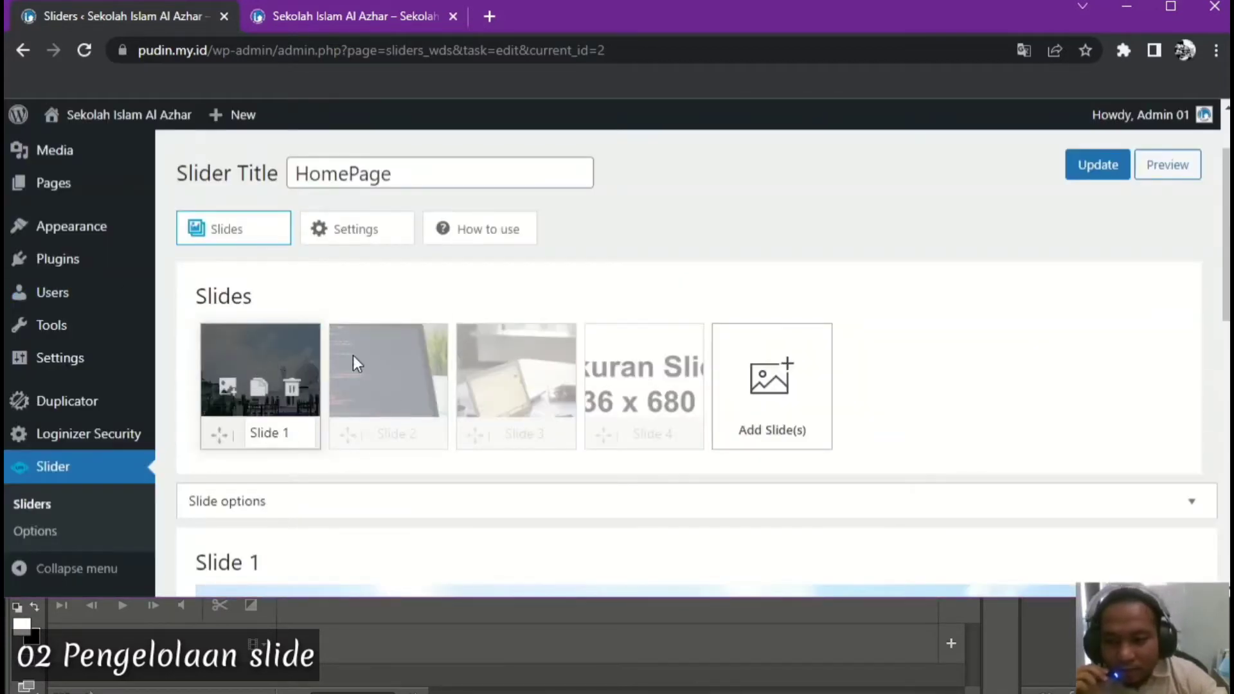
pyautogui.click(1090, 168)
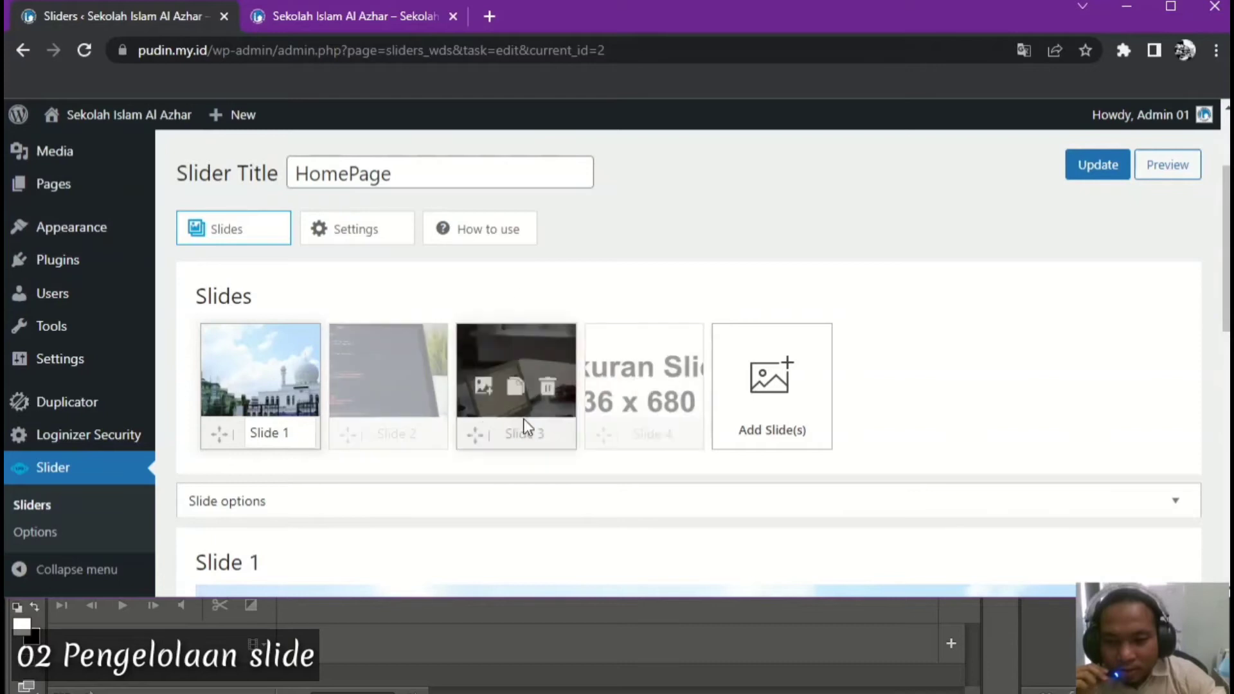
pyautogui.click(351, 20)
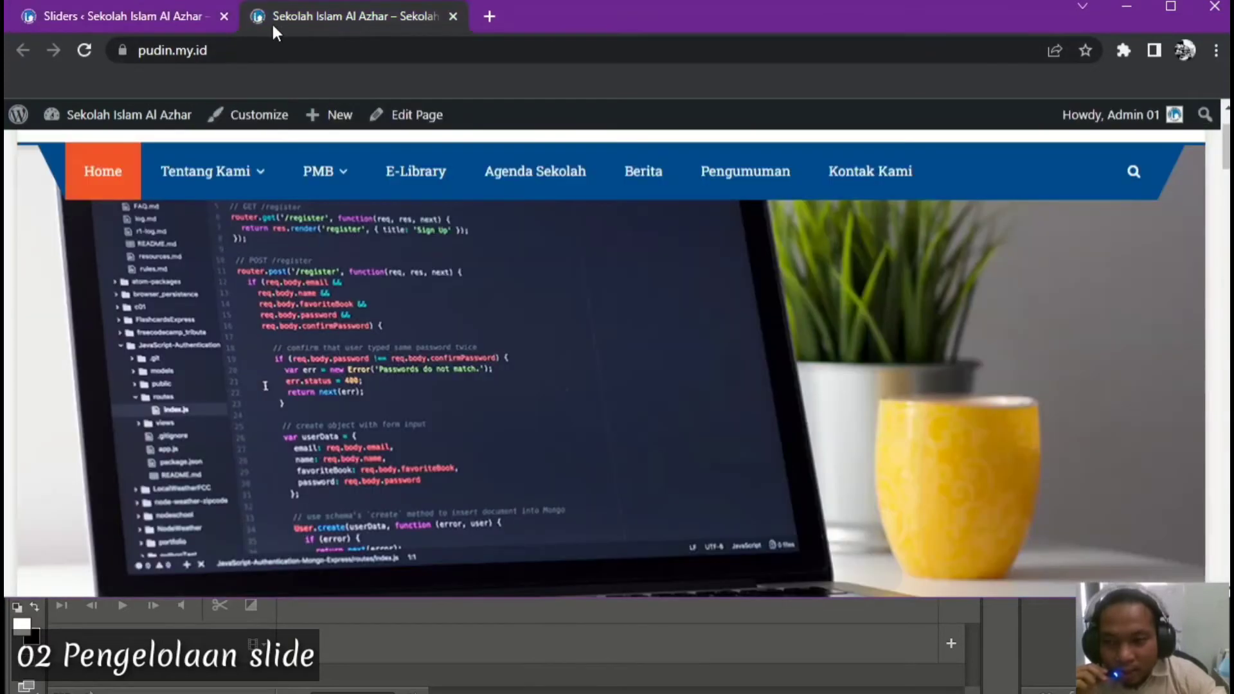
pyautogui.click(75, 52)
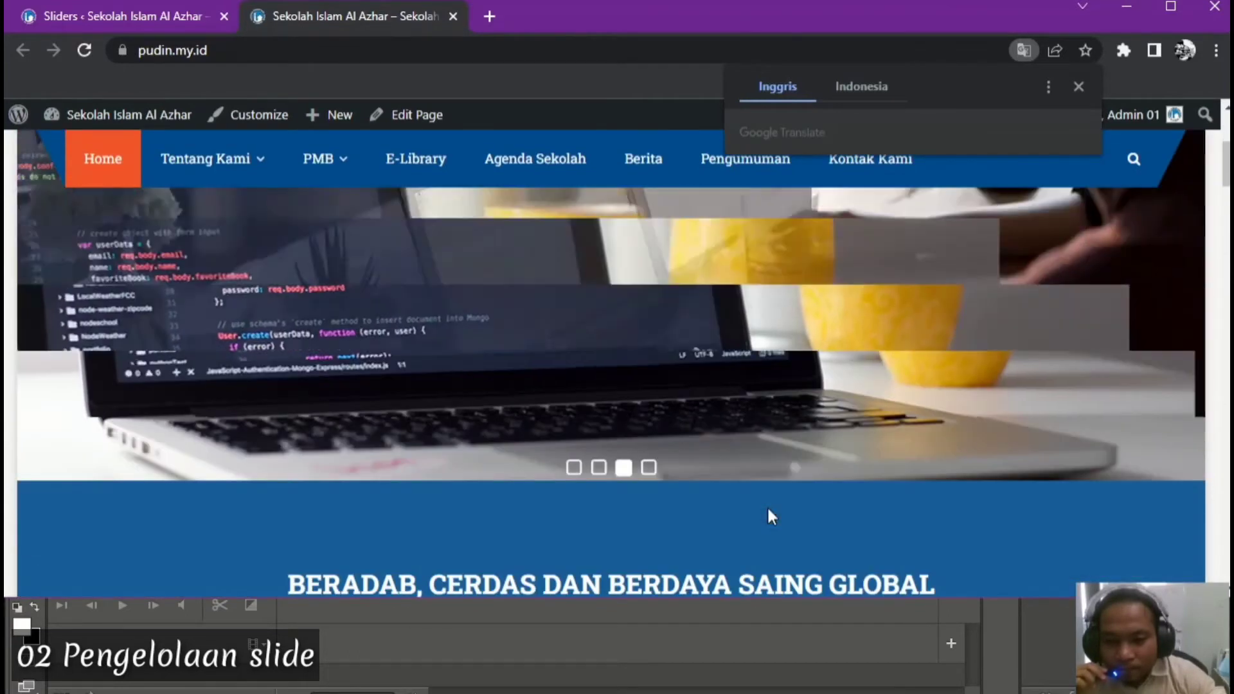
pyautogui.scroll(2, 768, 506)
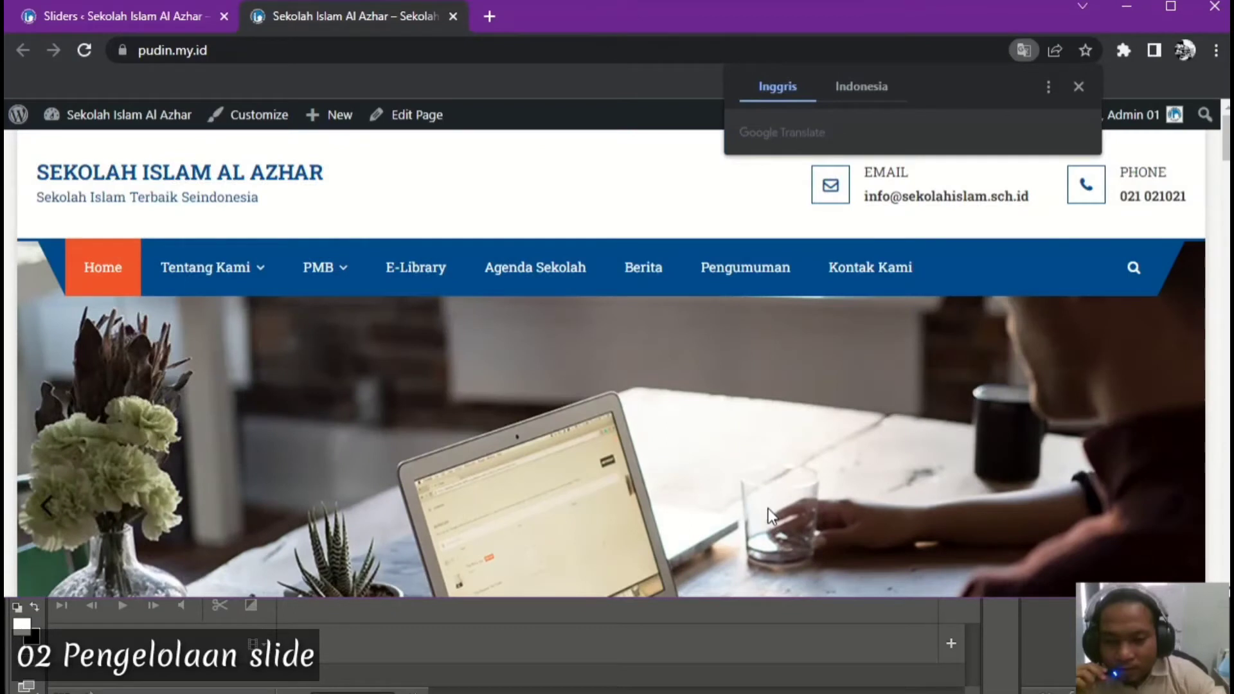
pyautogui.scroll(-2, 769, 508)
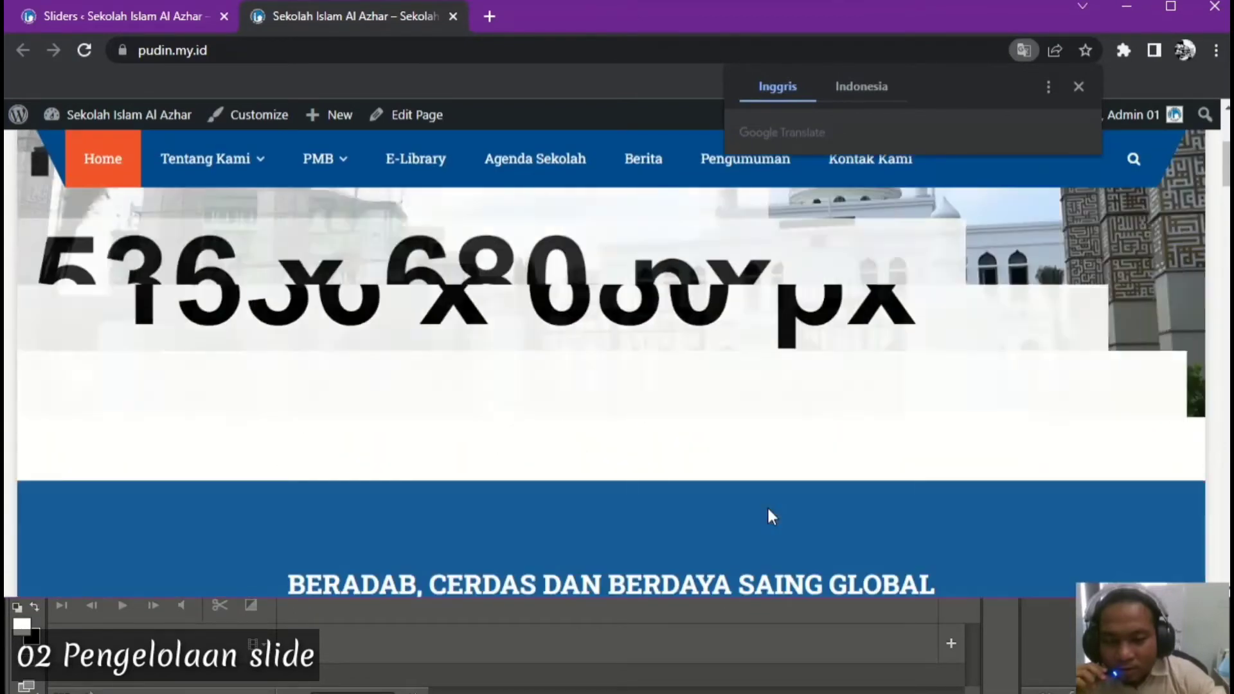
pyautogui.scroll(3, 768, 507)
pyautogui.scroll(2, 768, 507)
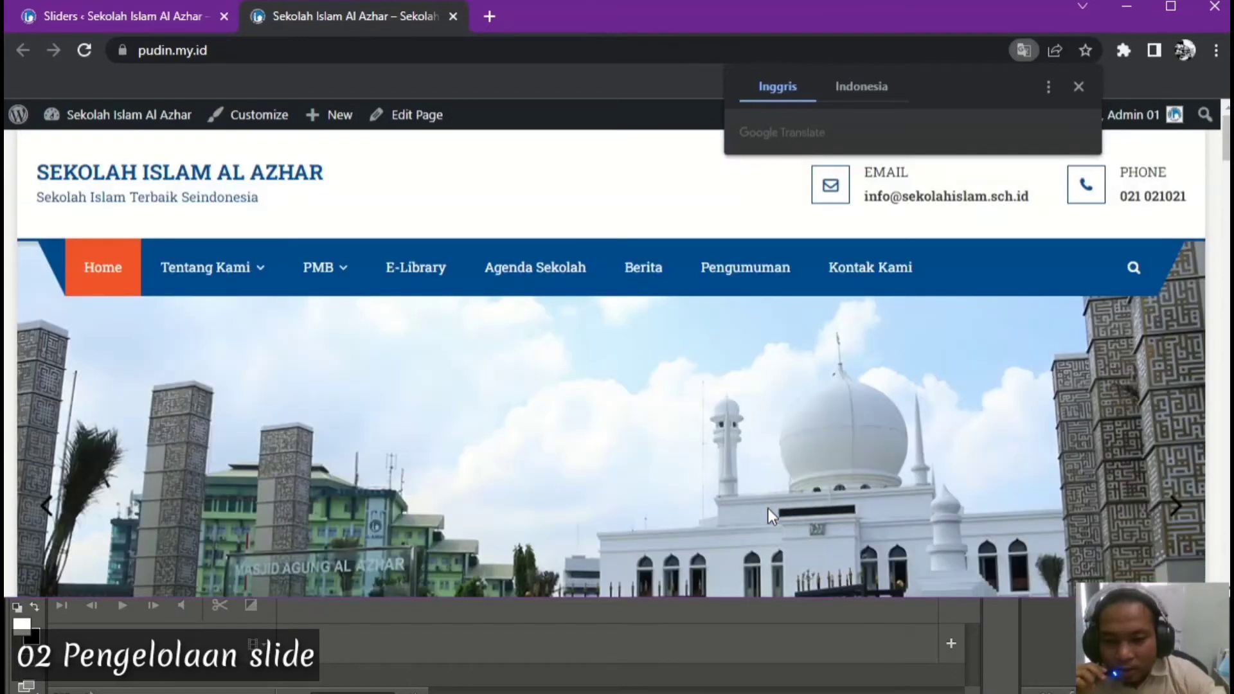
pyautogui.scroll(-2, 769, 508)
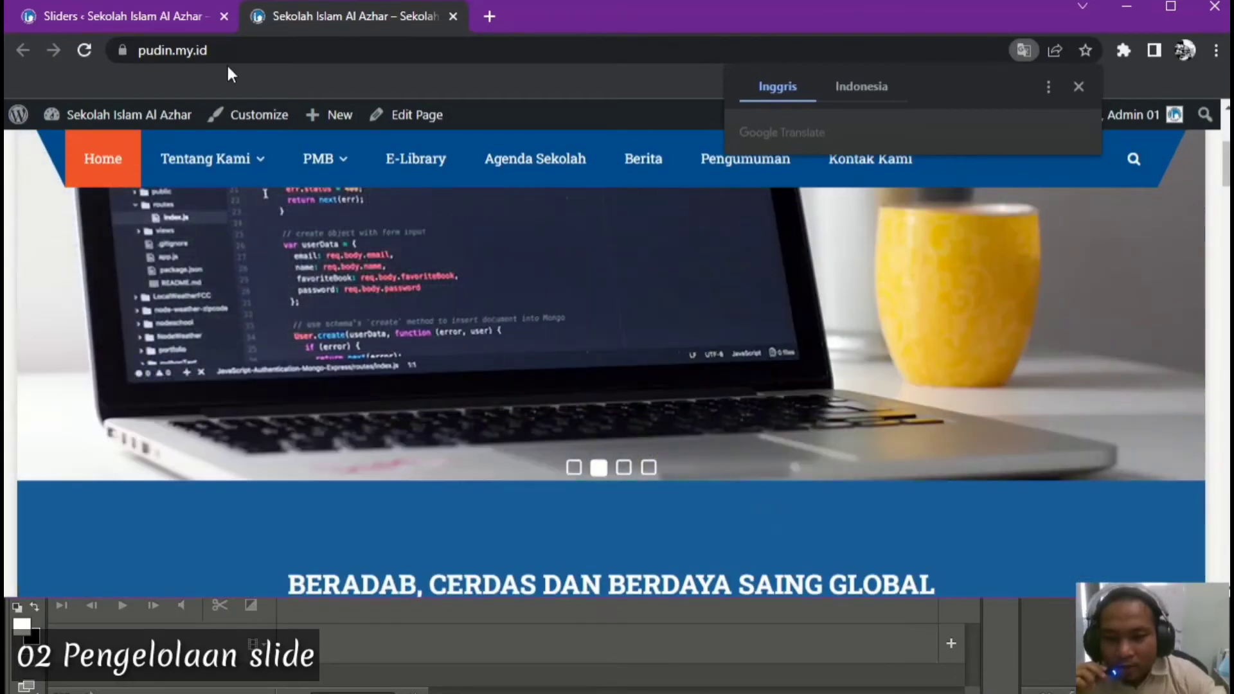
pyautogui.click(124, 15)
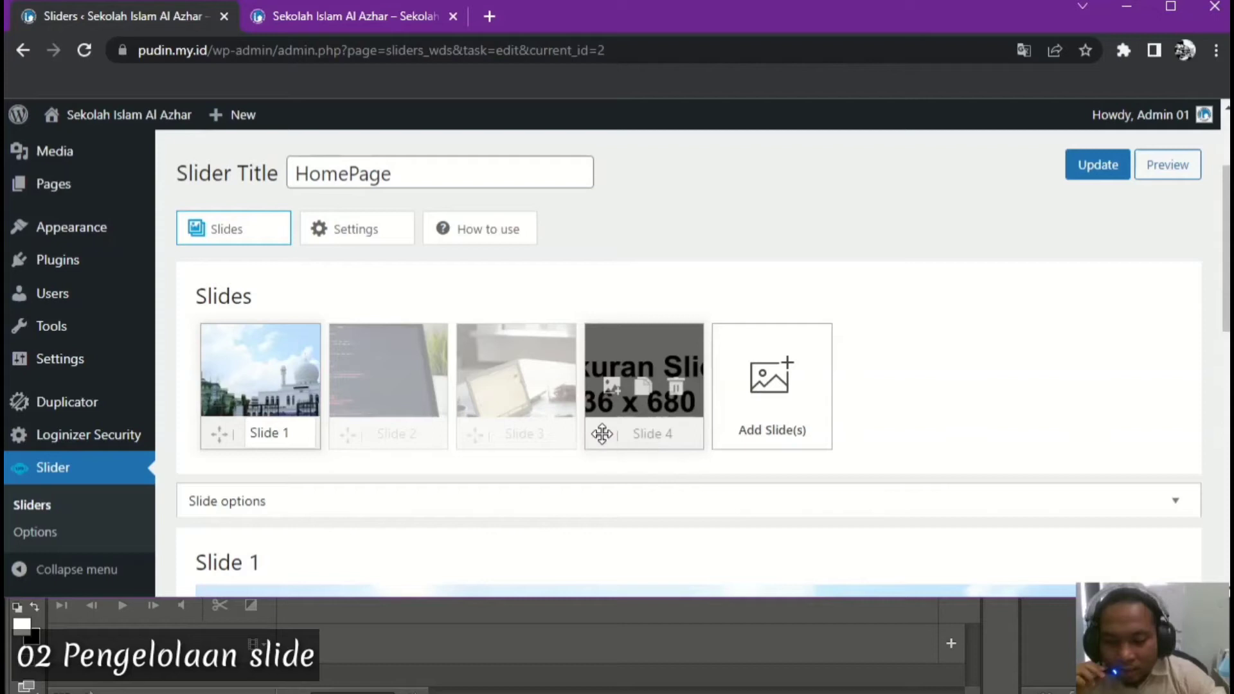
# Move Slide 4, the 1536 x 680 size-notice slide, to first place, save, and view the homepage
pyautogui.moveTo(602, 434); pyautogui.dragTo(217, 428)
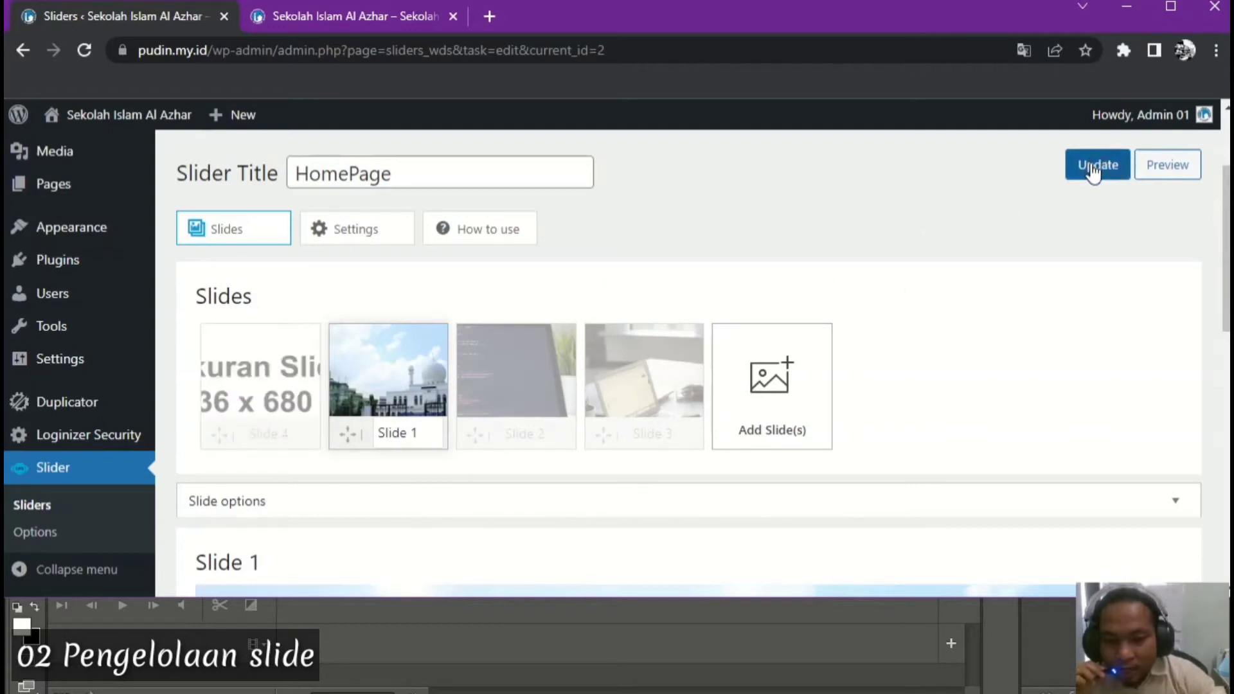
pyautogui.click(1092, 168)
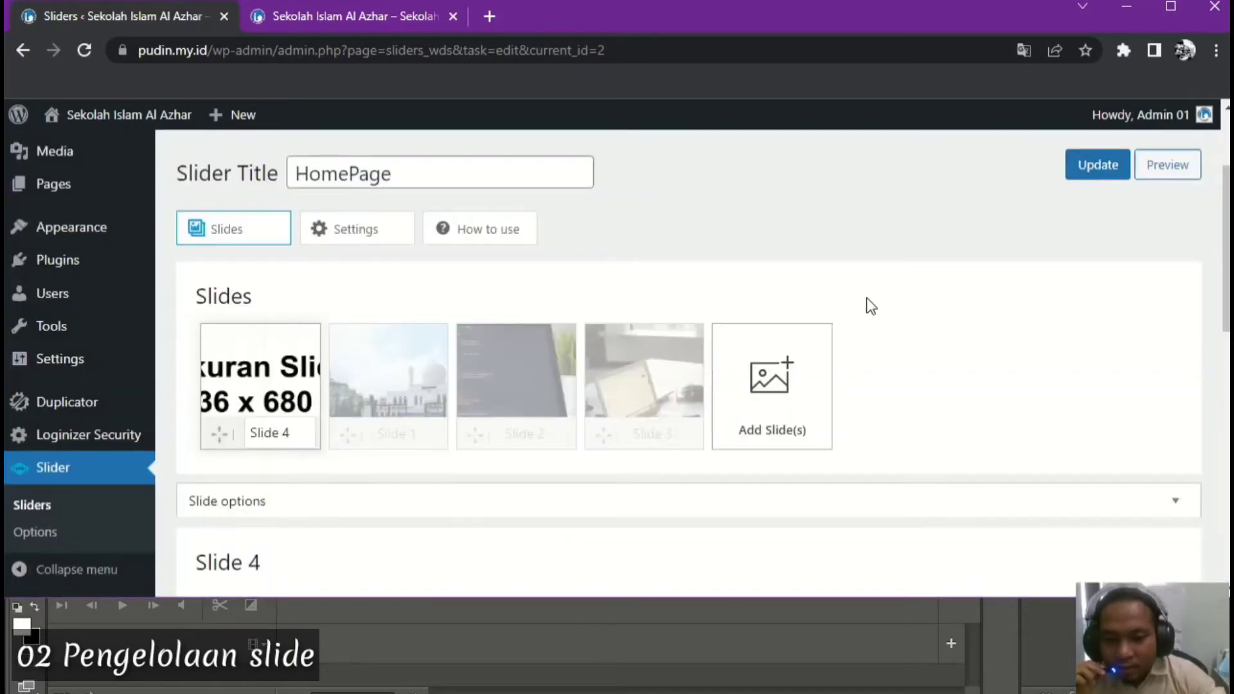
pyautogui.click(362, 18)
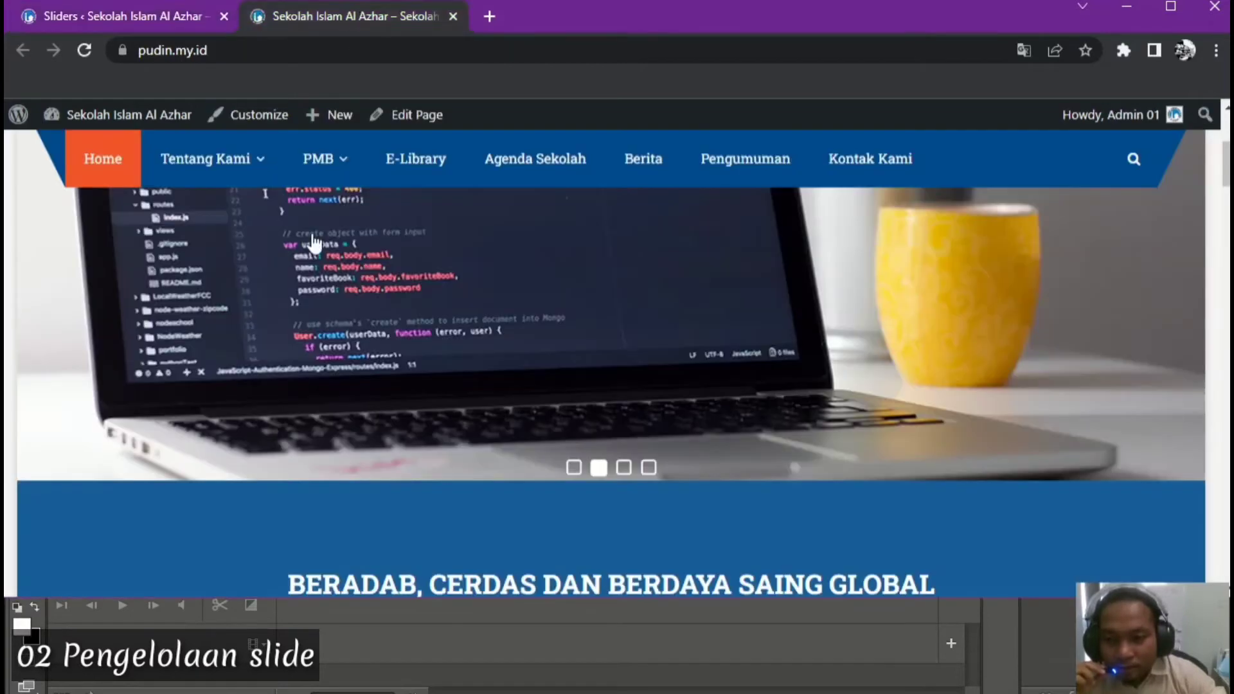
# Reload the homepage, jump to the new first slide, then go back to the Sliders editor
pyautogui.click(82, 48)
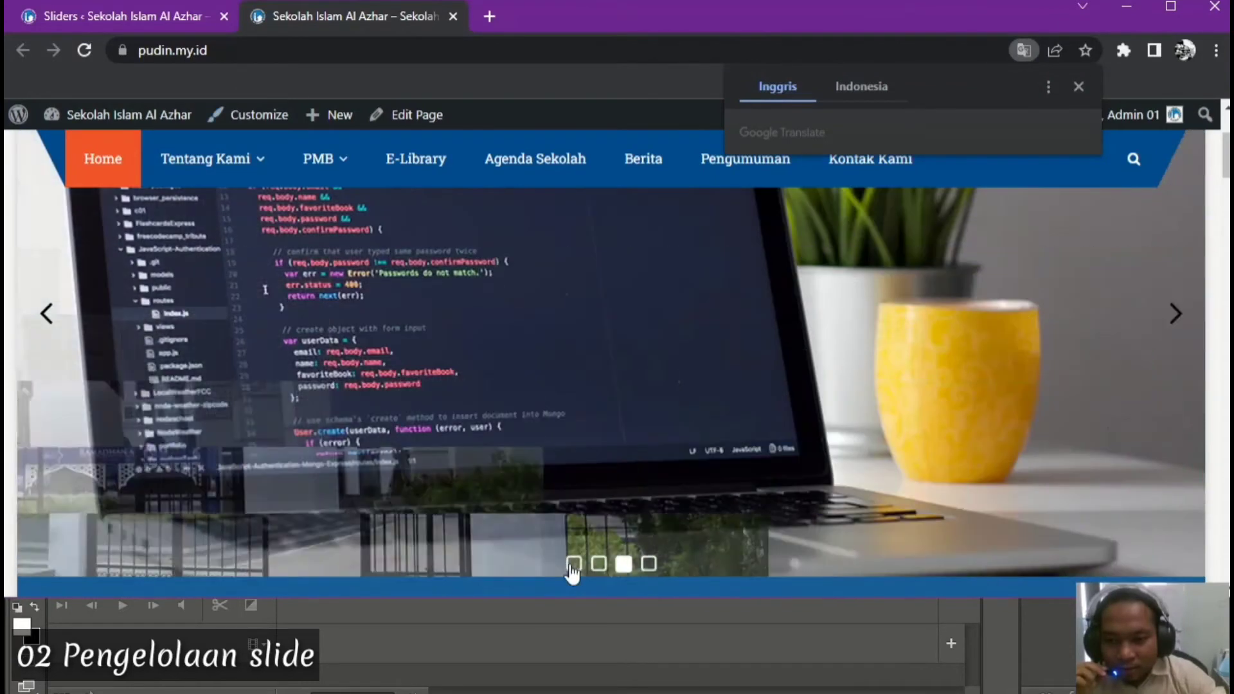
pyautogui.click(571, 567)
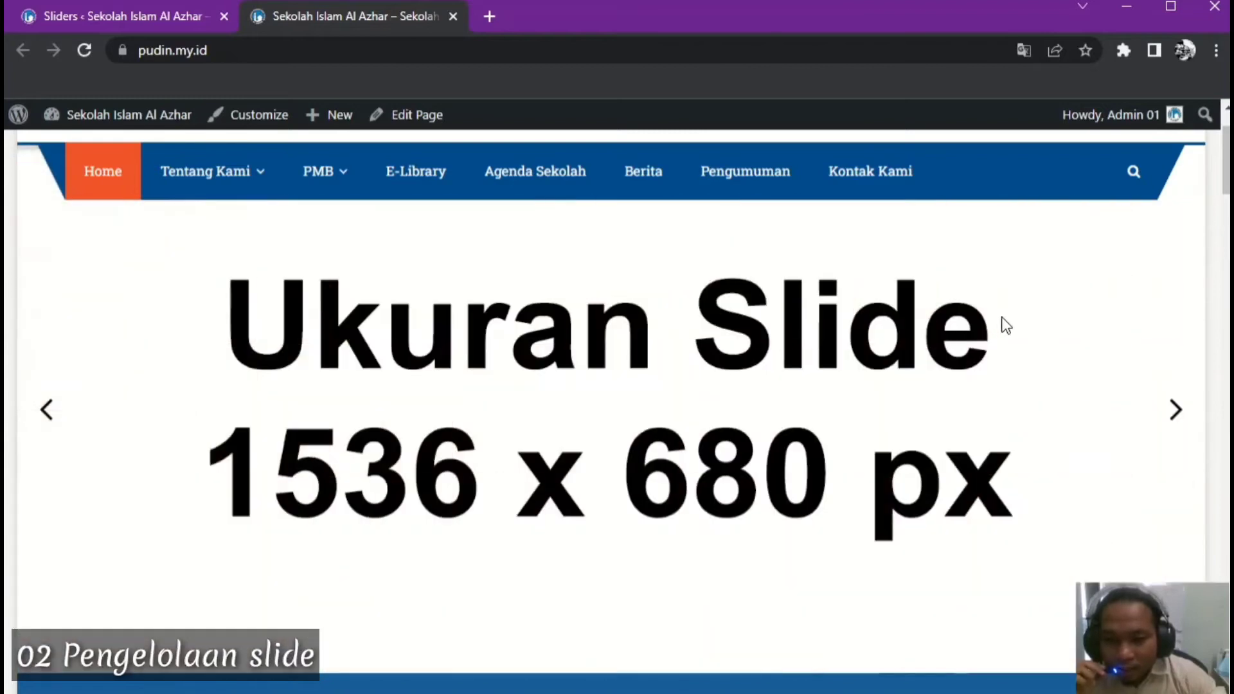
pyautogui.click(130, 17)
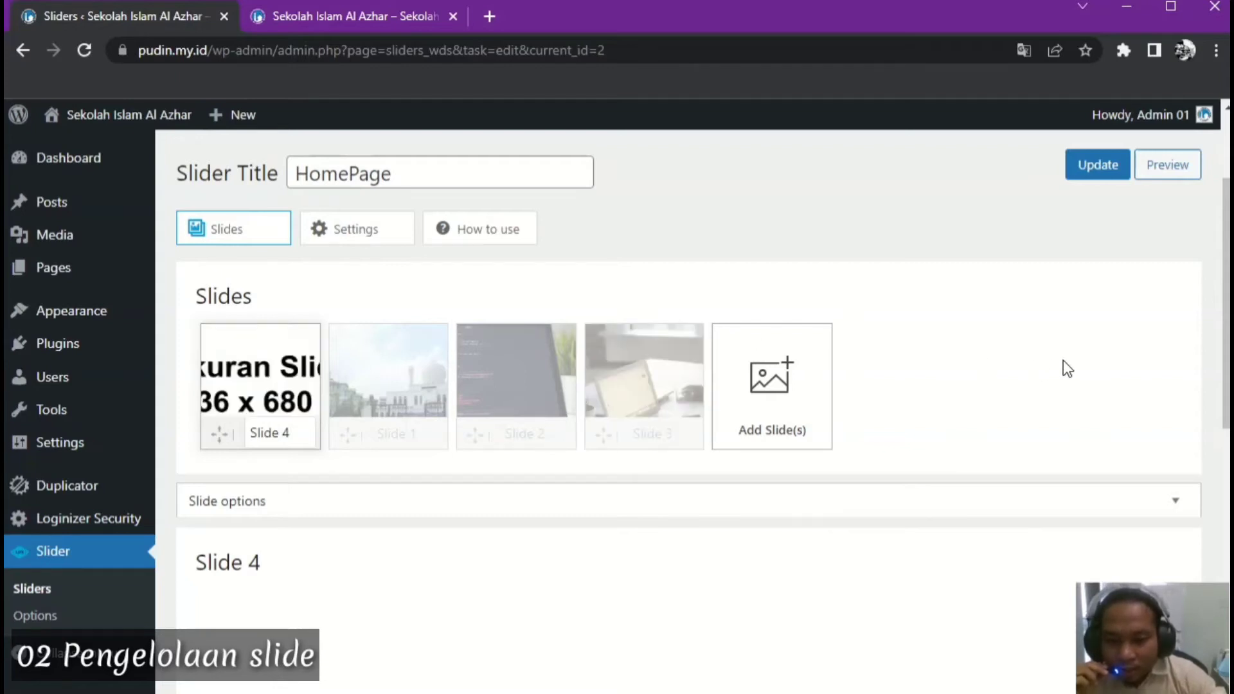
# Check the Items Successfully Saved notice in the slider editor, then view the homepage
pyautogui.scroll(-3, 1063, 359)
pyautogui.scroll(-3, 1062, 359)
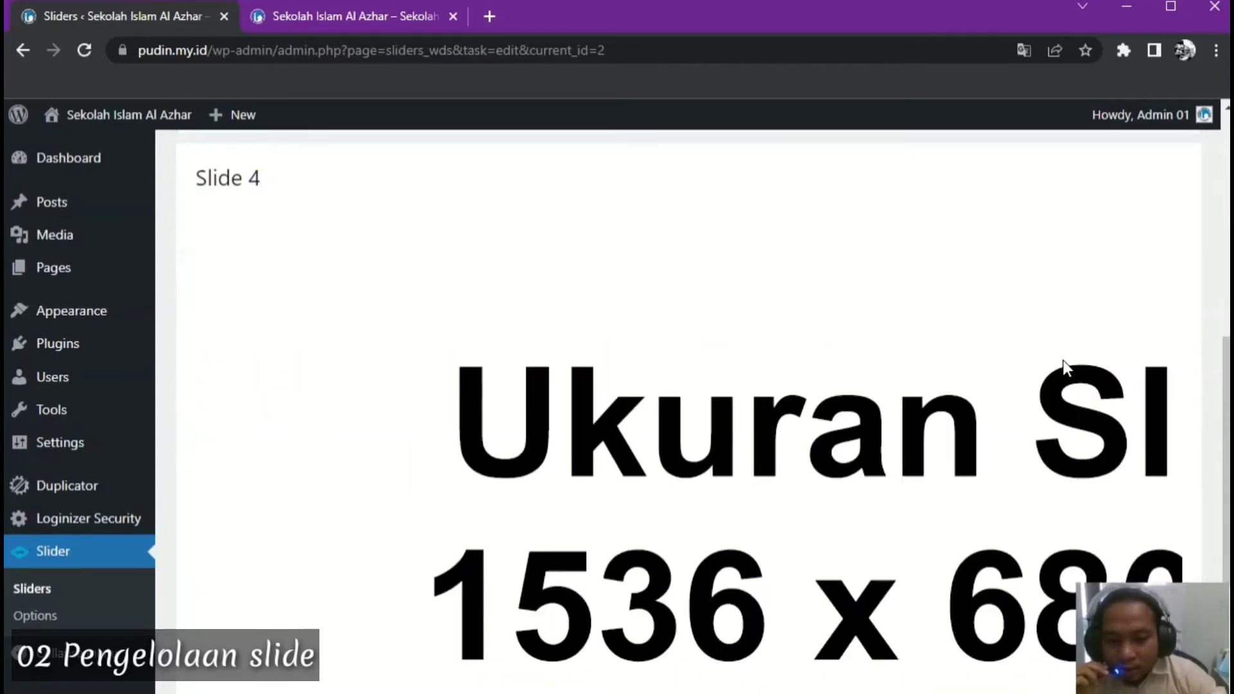
pyautogui.scroll(10, 1063, 359)
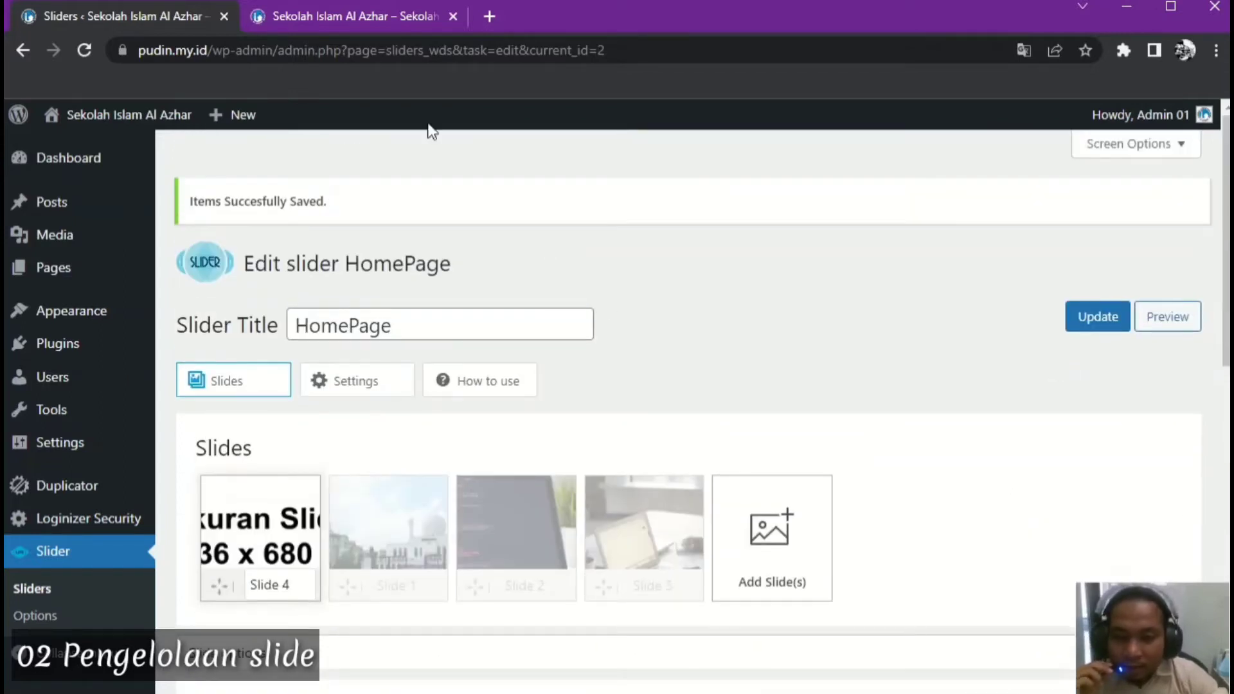
pyautogui.click(338, 18)
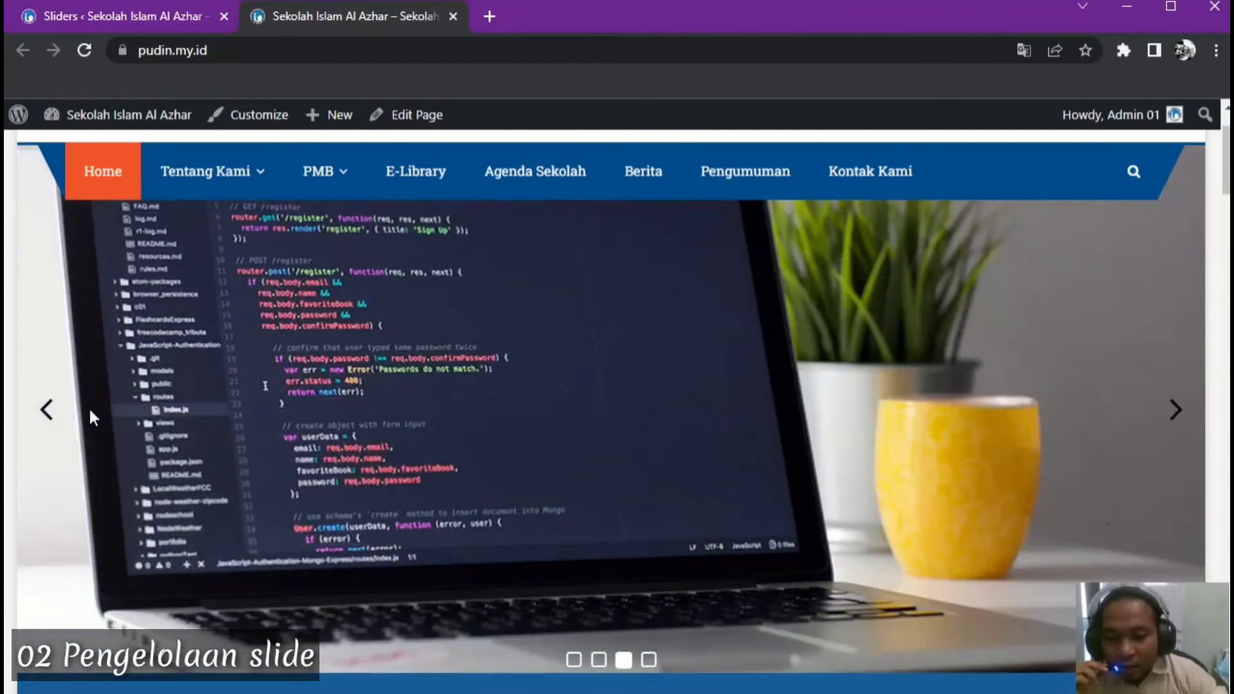
# Step the homepage slider back one slide, then open a new empty browser tab
pyautogui.click(43, 412)
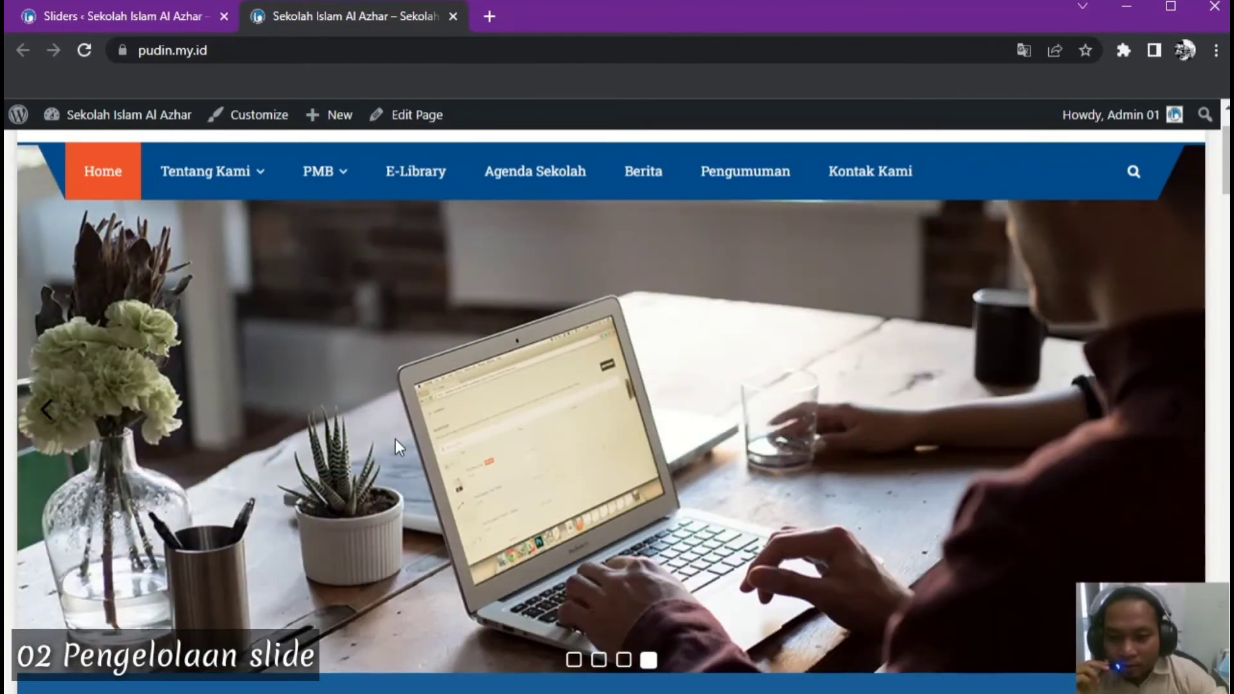
pyautogui.click(489, 17)
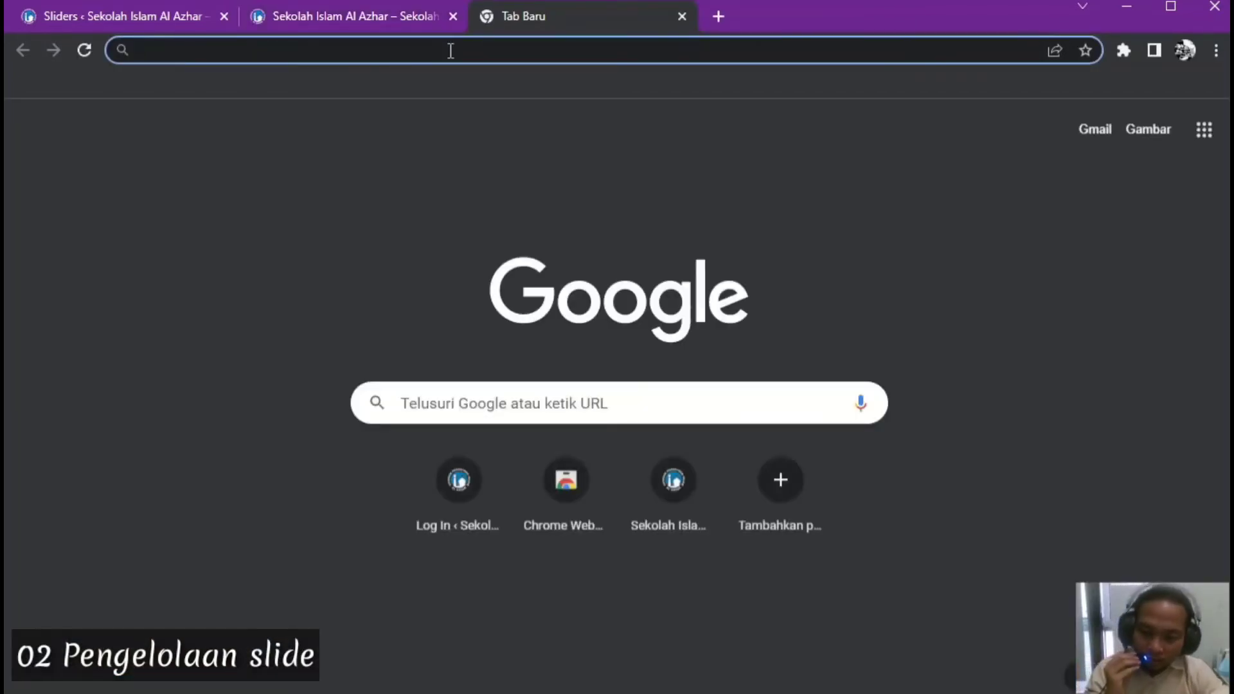
# Load salam-alazhar.id in the new tab and dismiss the translation prompt
pyautogui.write('s')
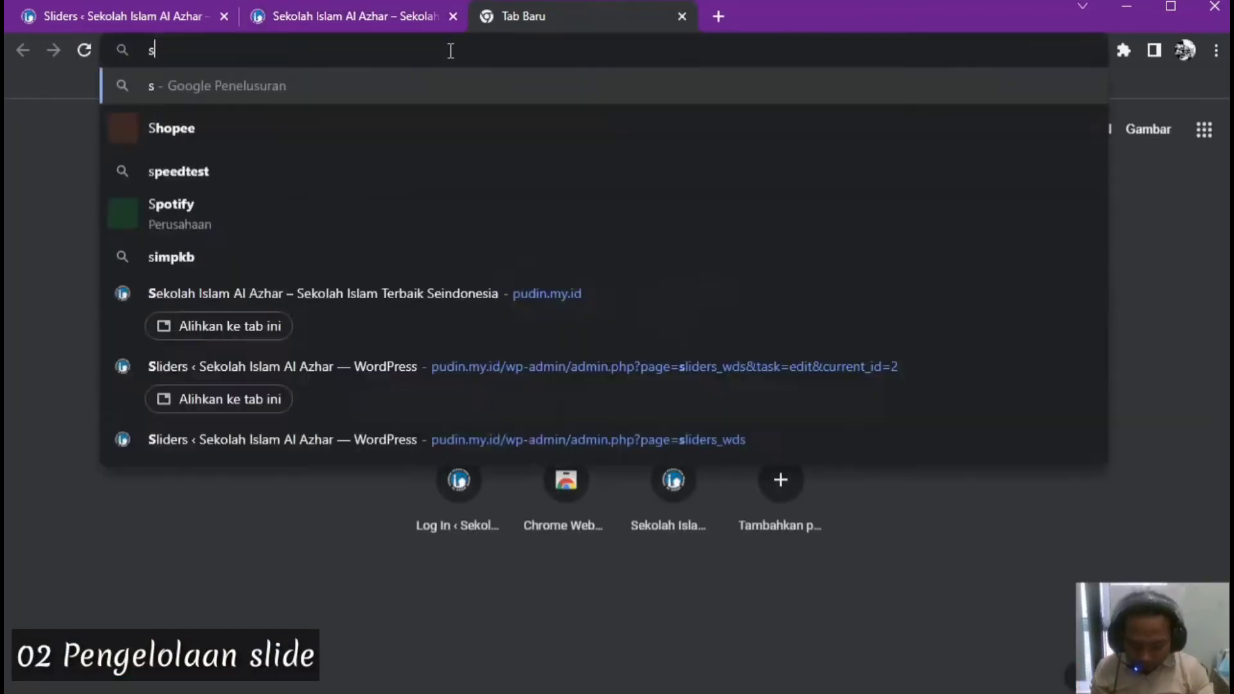
pyautogui.write('alam-alazhar')
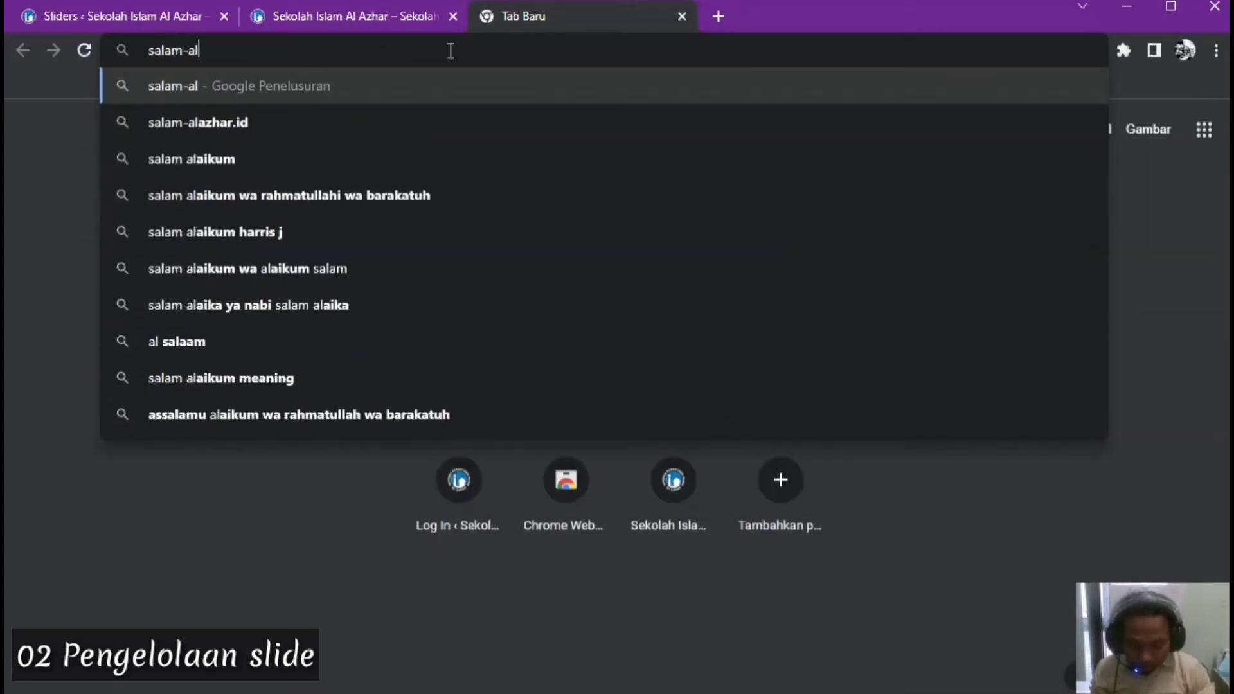
pyautogui.write('.id')
pyautogui.press('Return')
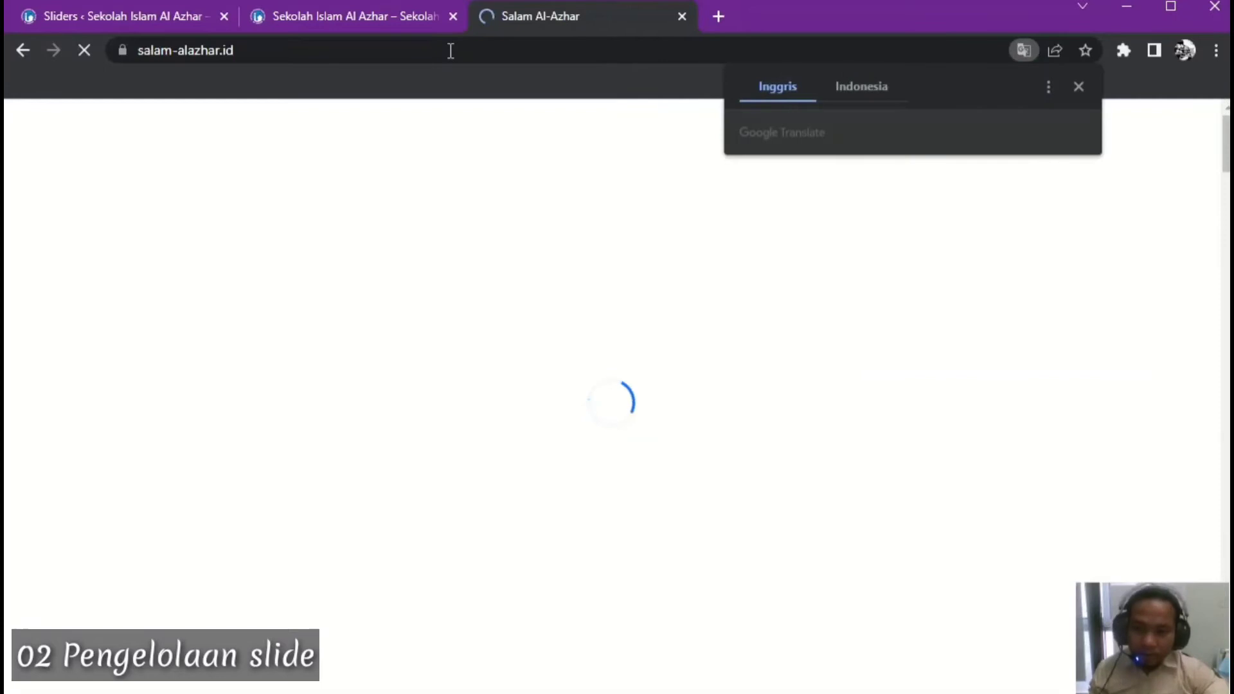
pyautogui.click(1078, 86)
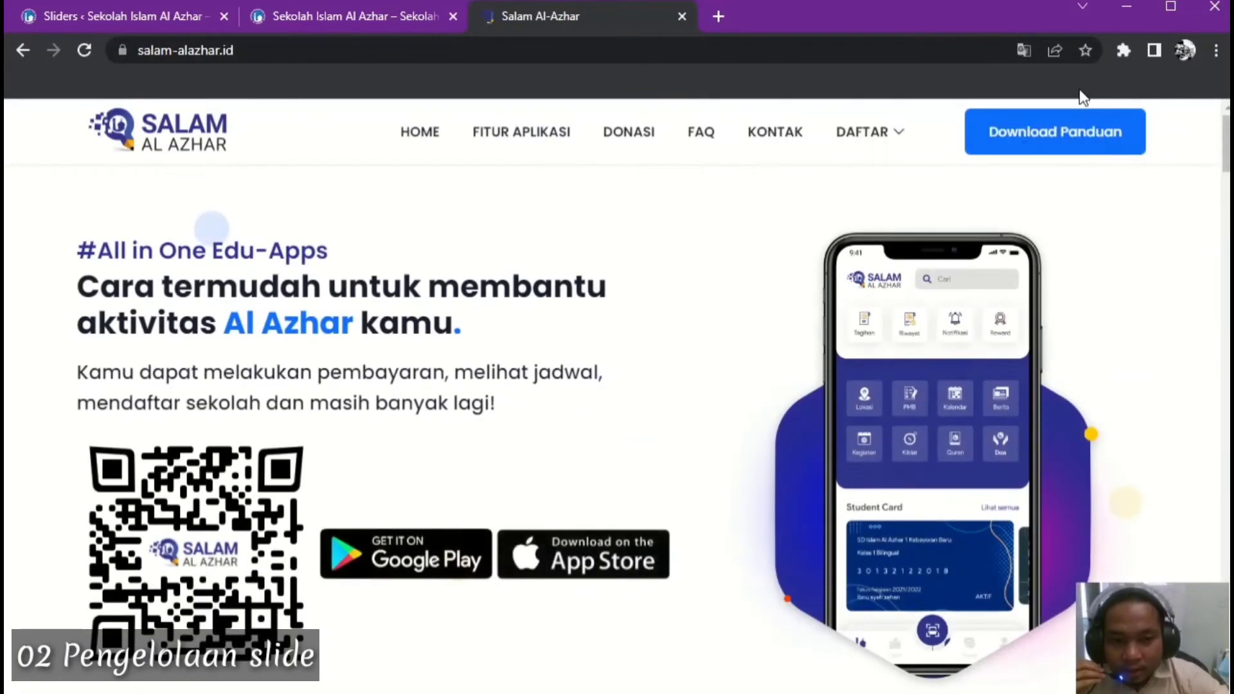
pyautogui.click(367, 19)
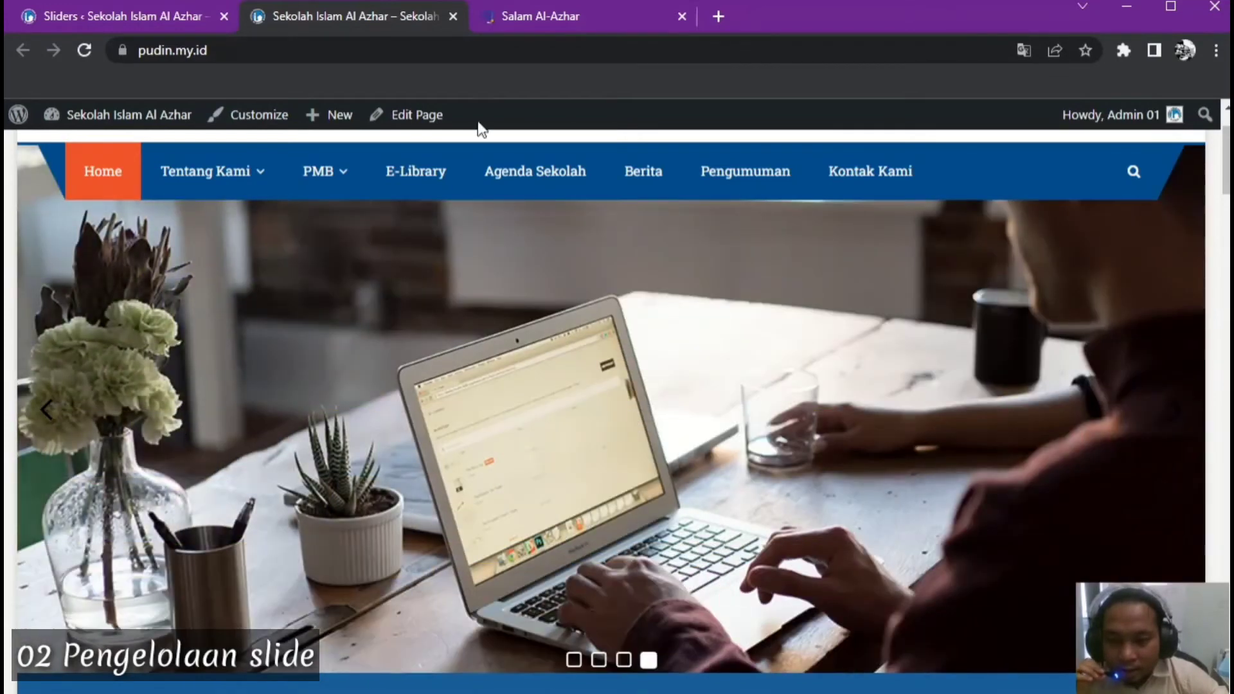
pyautogui.click(538, 21)
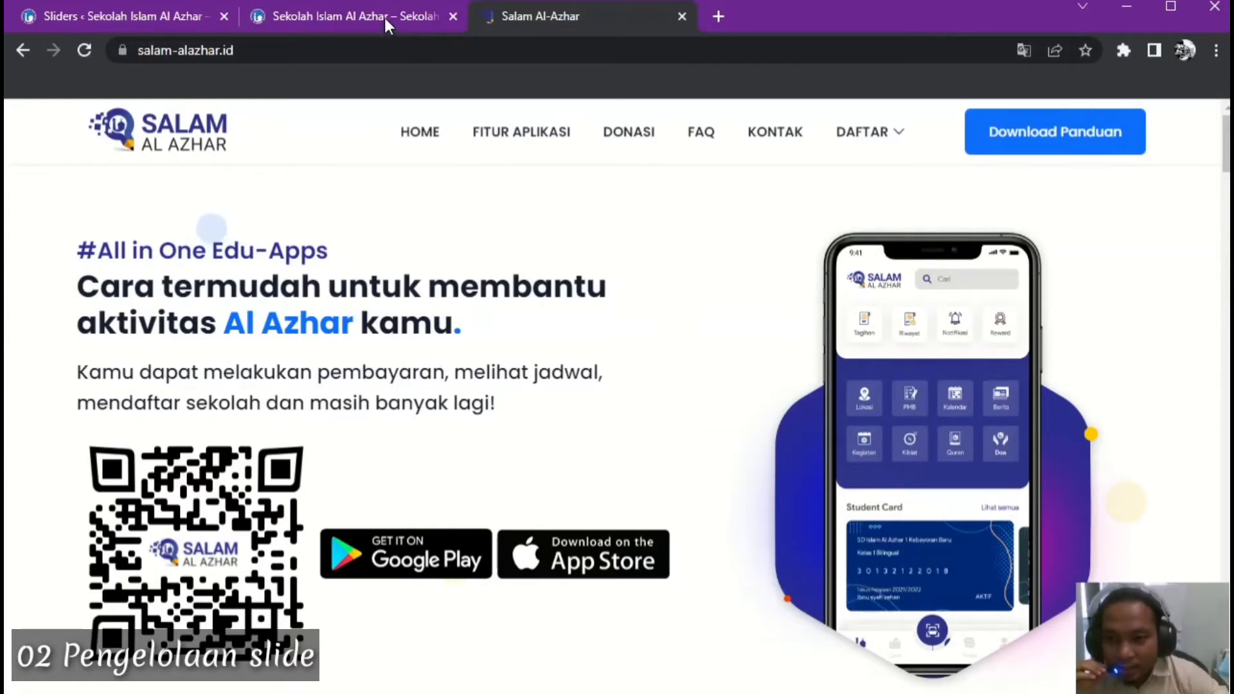
# Copy the site's full web address from the address bar, then return to the slider editor
pyautogui.click(263, 56)
pyautogui.click(141, 50)
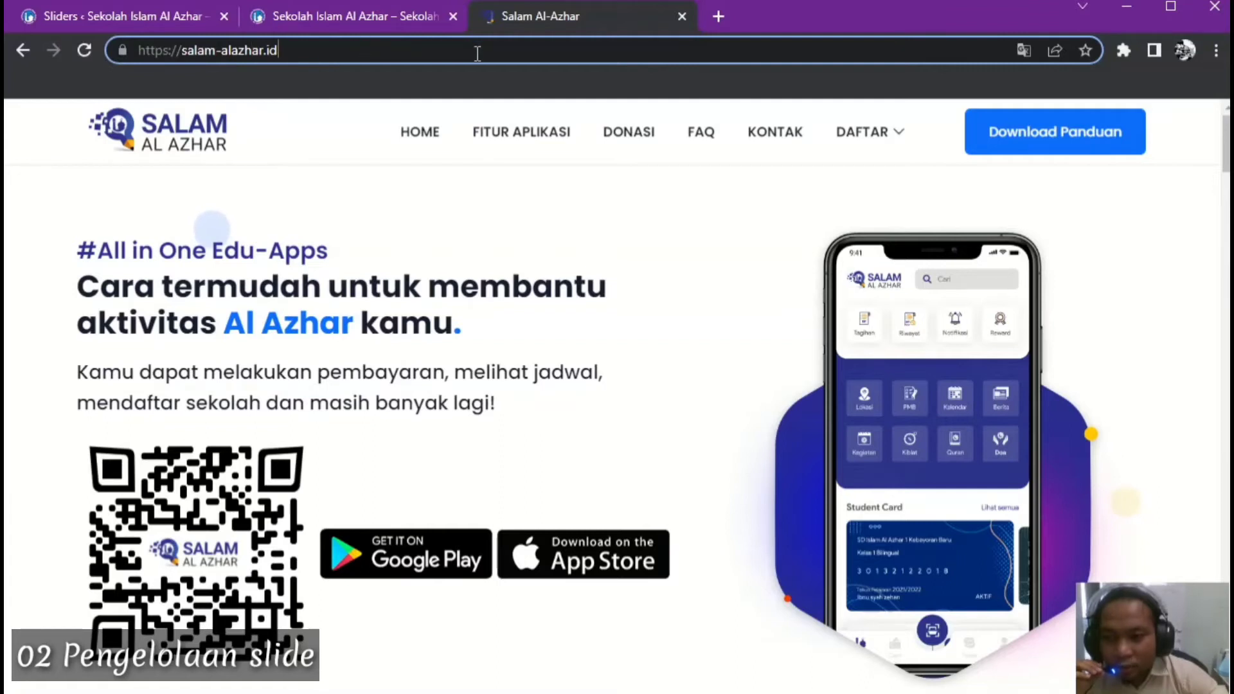
pyautogui.click(389, 223)
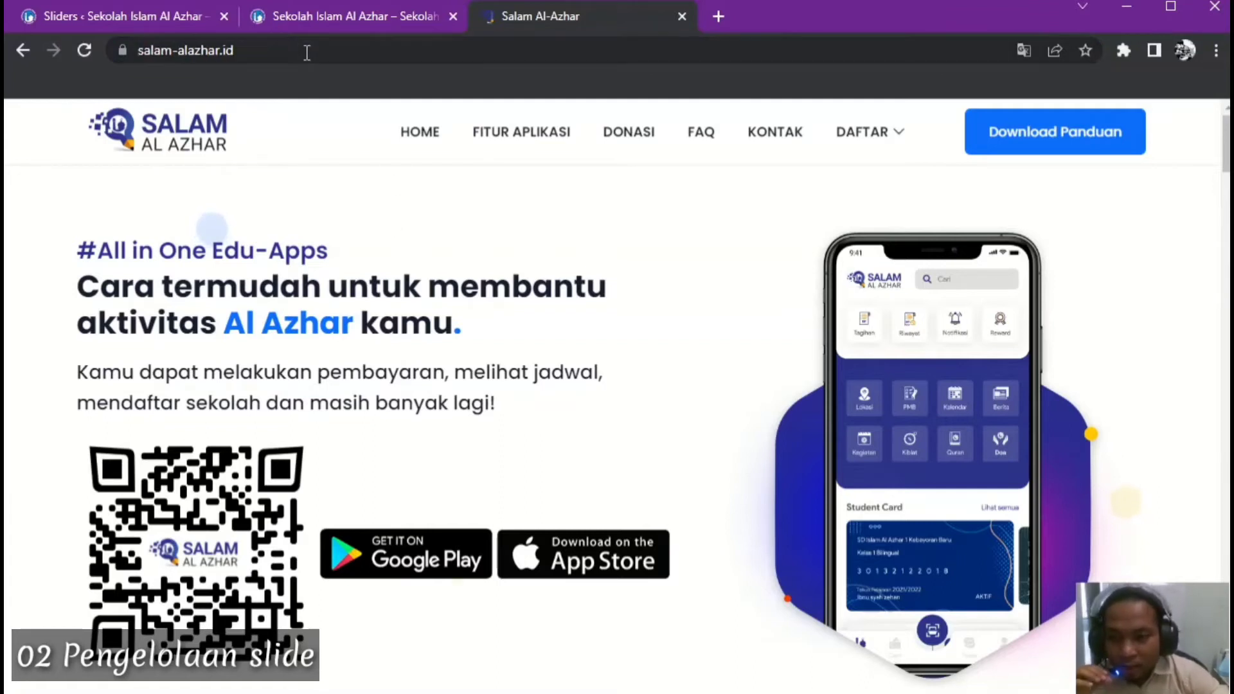
pyautogui.click(307, 53)
pyautogui.hotkey('ctrl', 'c')
pyautogui.click(275, 50)
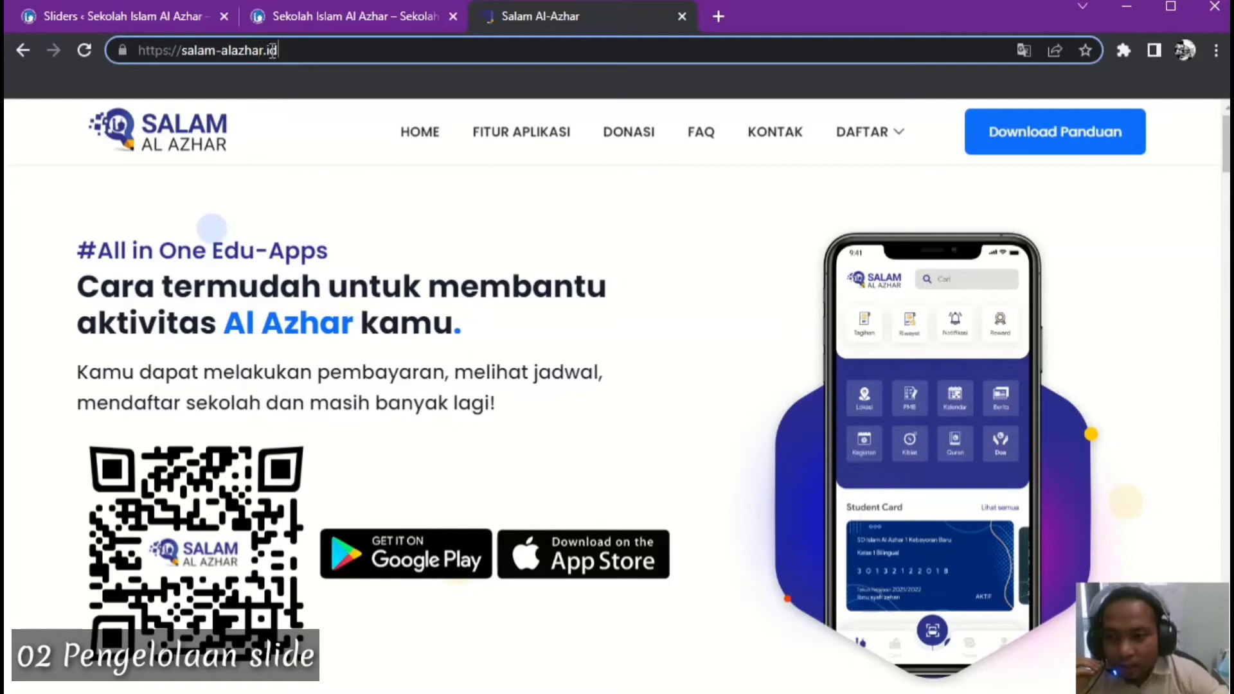
pyautogui.moveTo(272, 51); pyautogui.dragTo(142, 42)
pyautogui.rightClick(187, 48)
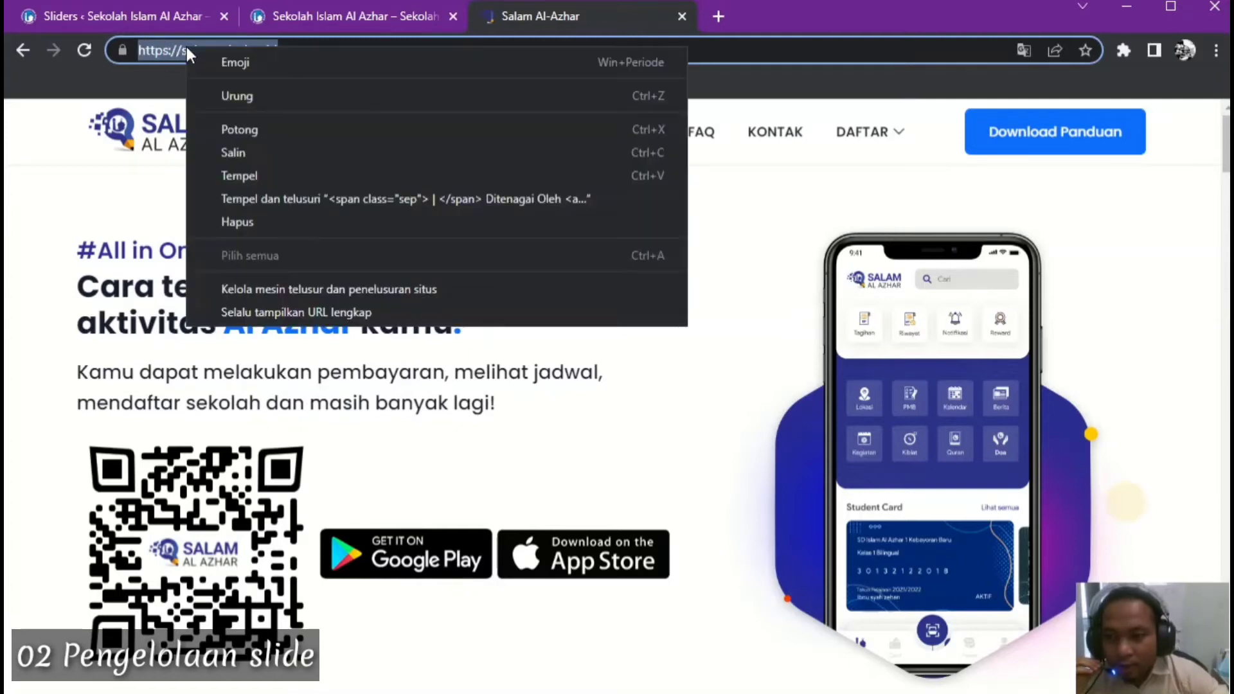
pyautogui.click(240, 153)
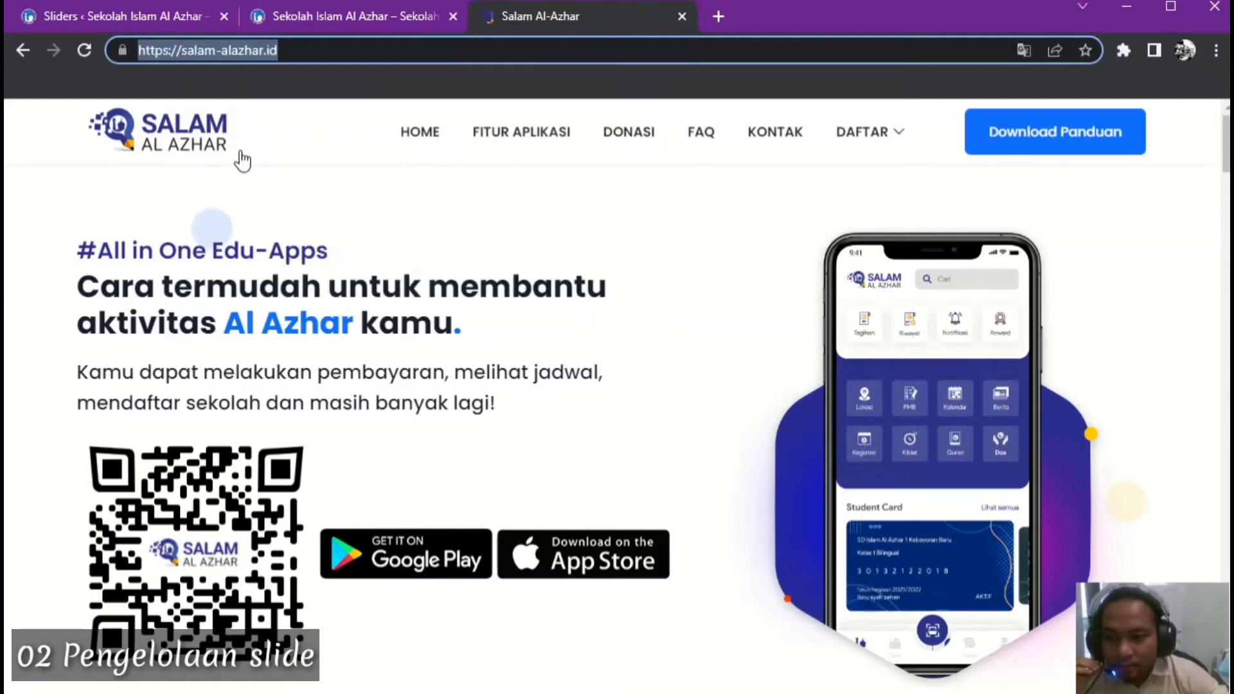
pyautogui.click(155, 17)
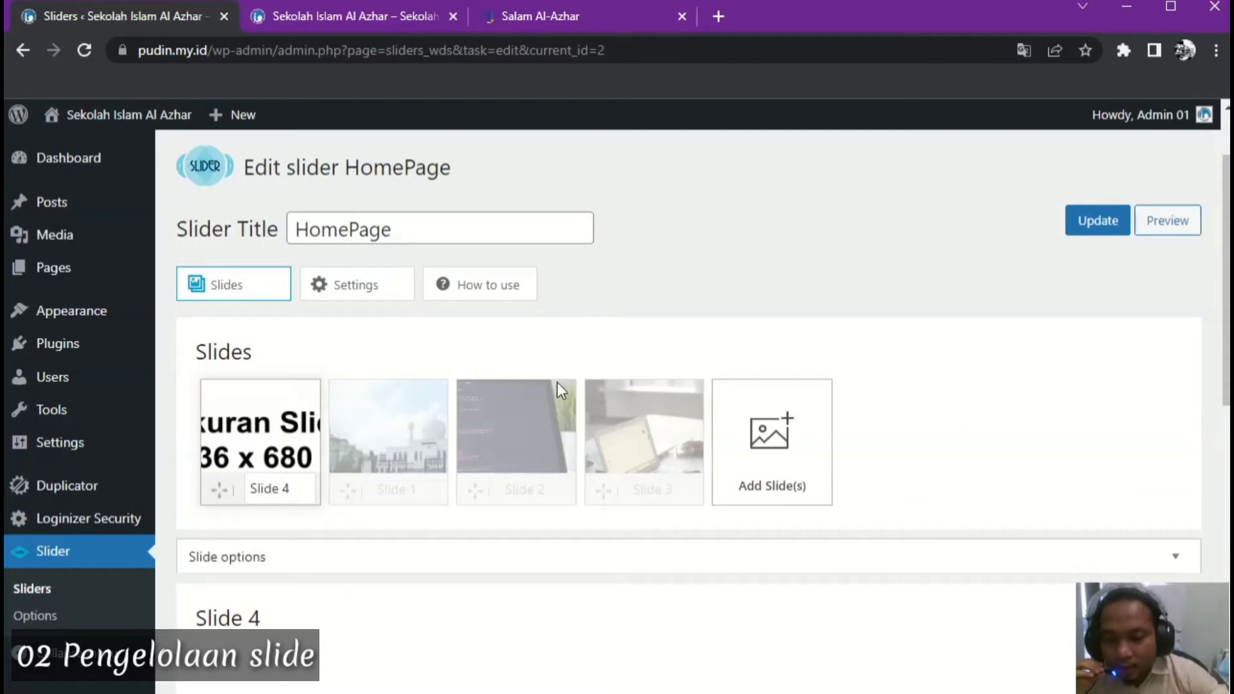
pyautogui.scroll(-1, 412, 386)
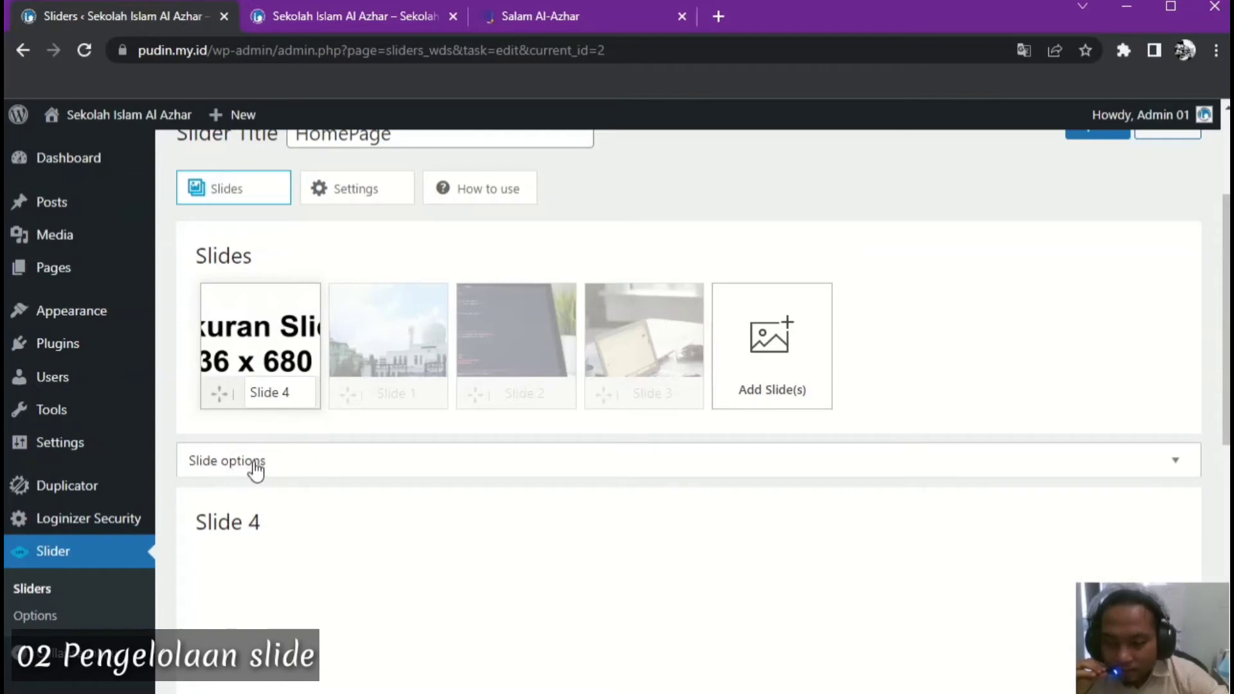
pyautogui.click(1178, 469)
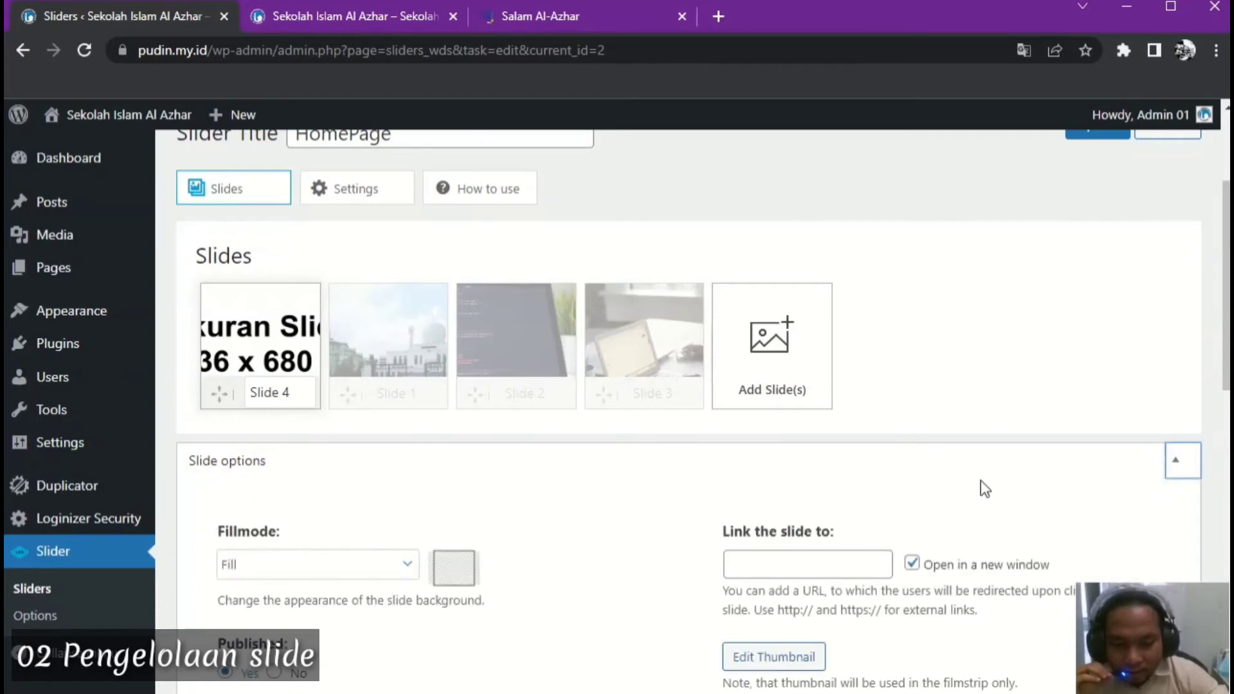
pyautogui.scroll(-2, 980, 490)
pyautogui.scroll(-3, 983, 489)
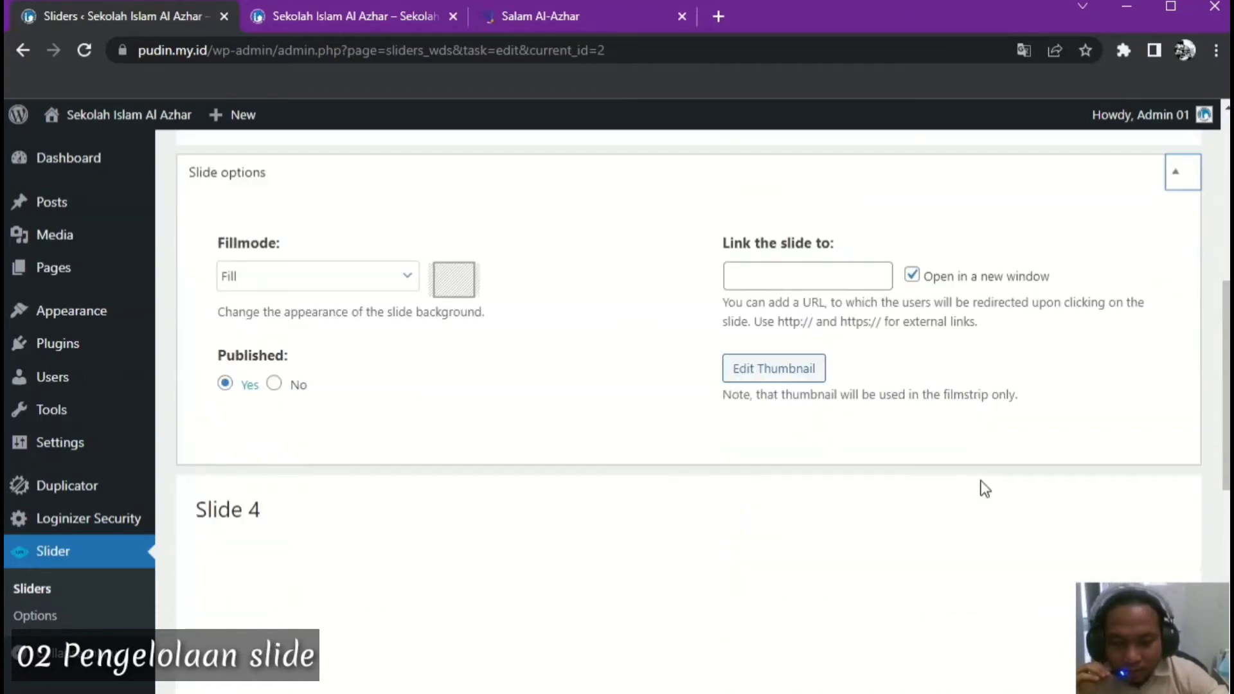
pyautogui.scroll(1, 984, 489)
pyautogui.scroll(2, 970, 444)
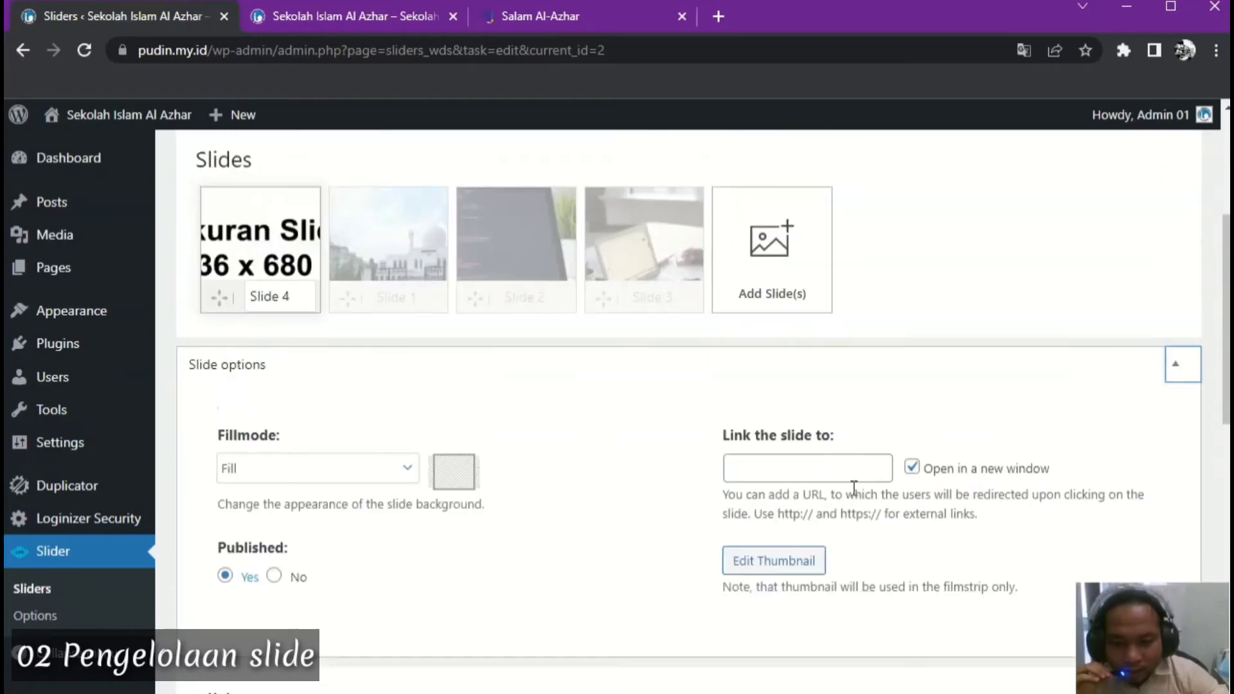
pyautogui.click(759, 469)
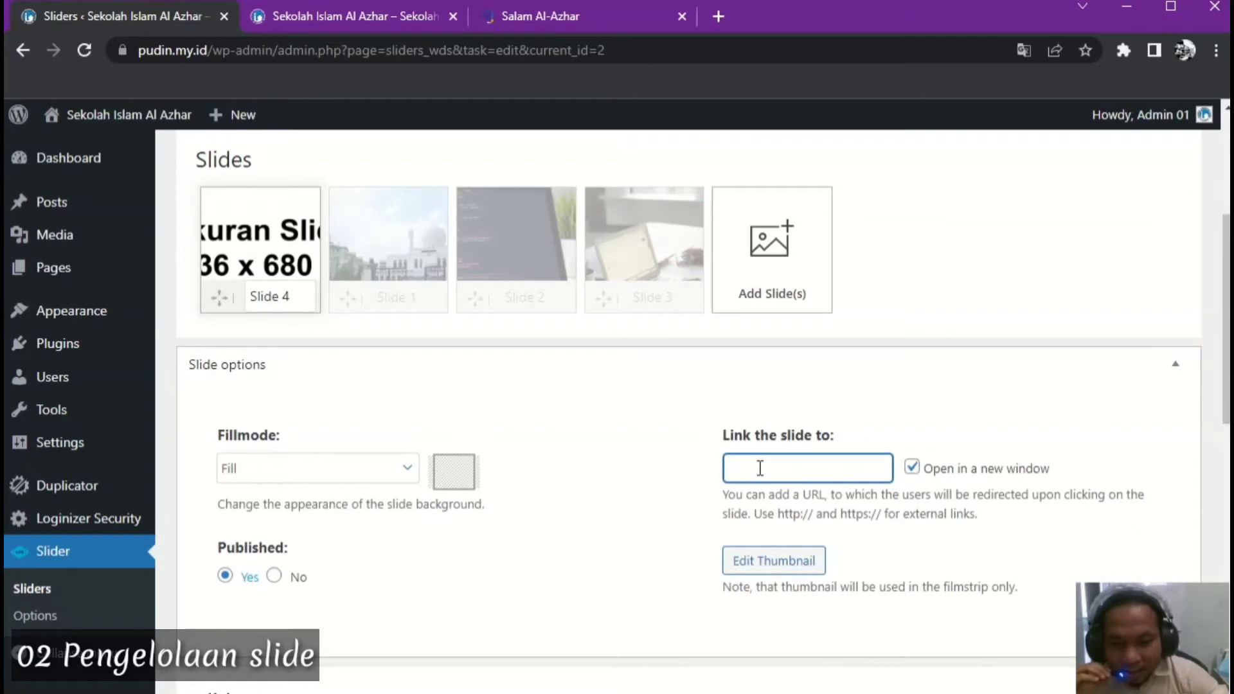
pyautogui.rightClick(759, 468)
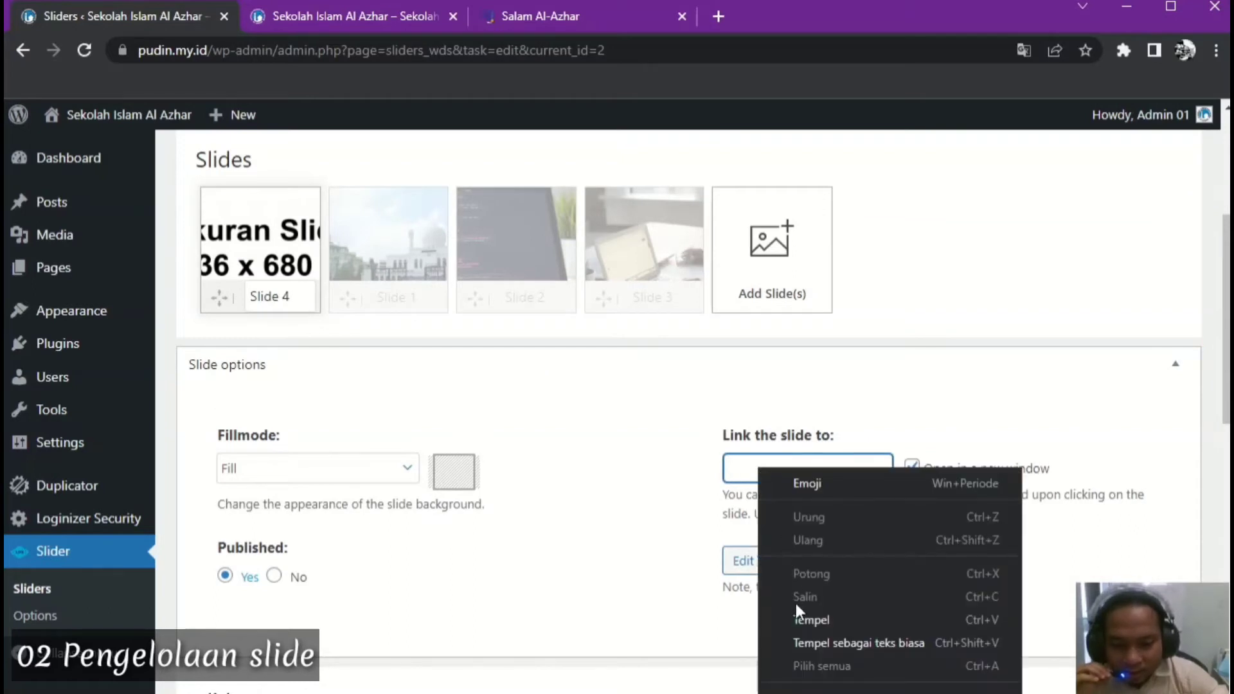
pyautogui.click(803, 618)
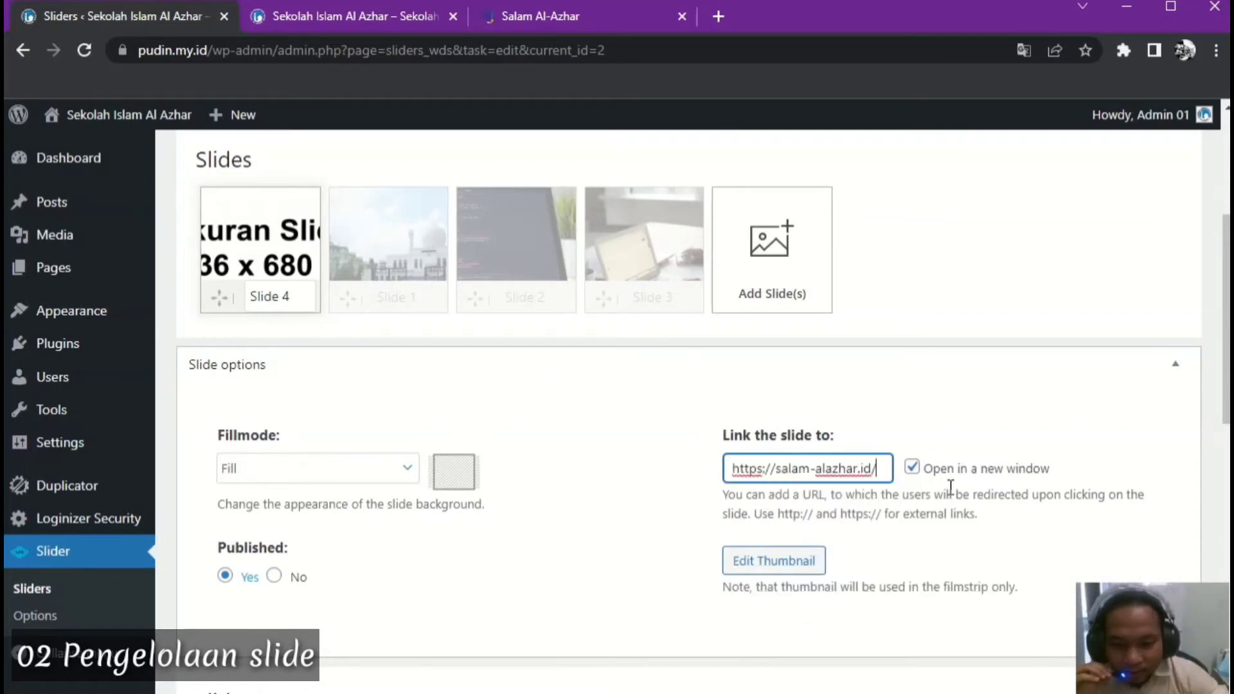
pyautogui.scroll(-2, 950, 486)
pyautogui.scroll(2, 893, 479)
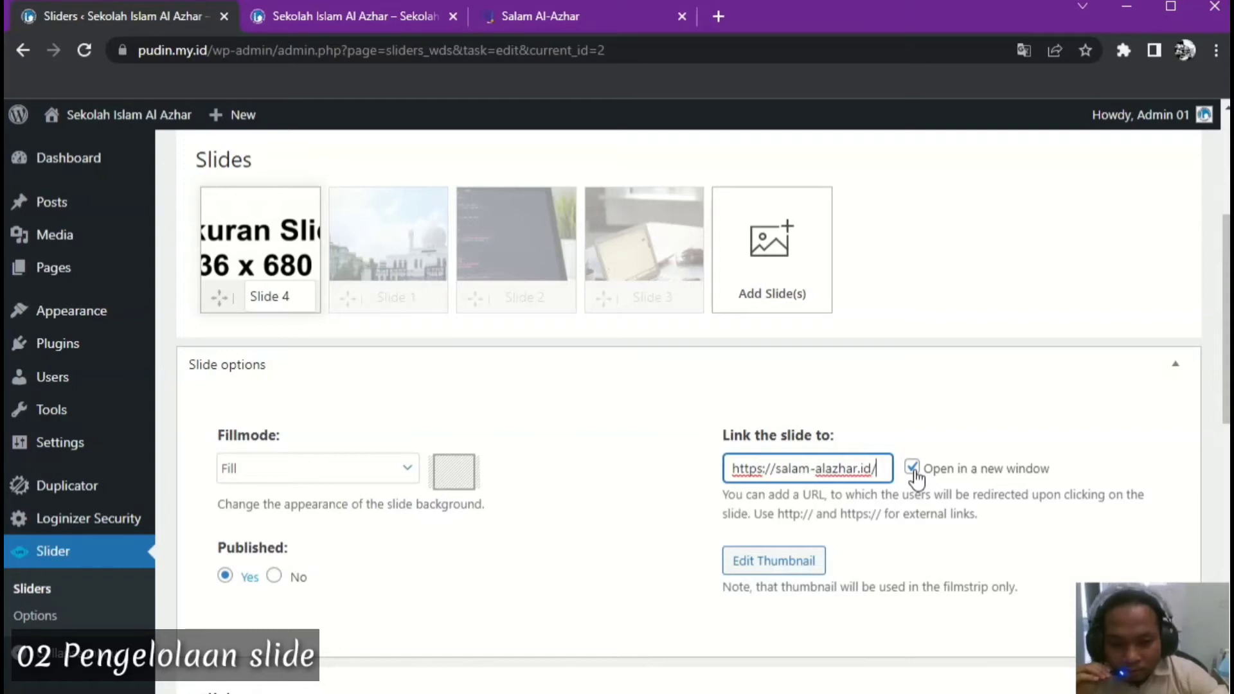
pyautogui.press('Return')
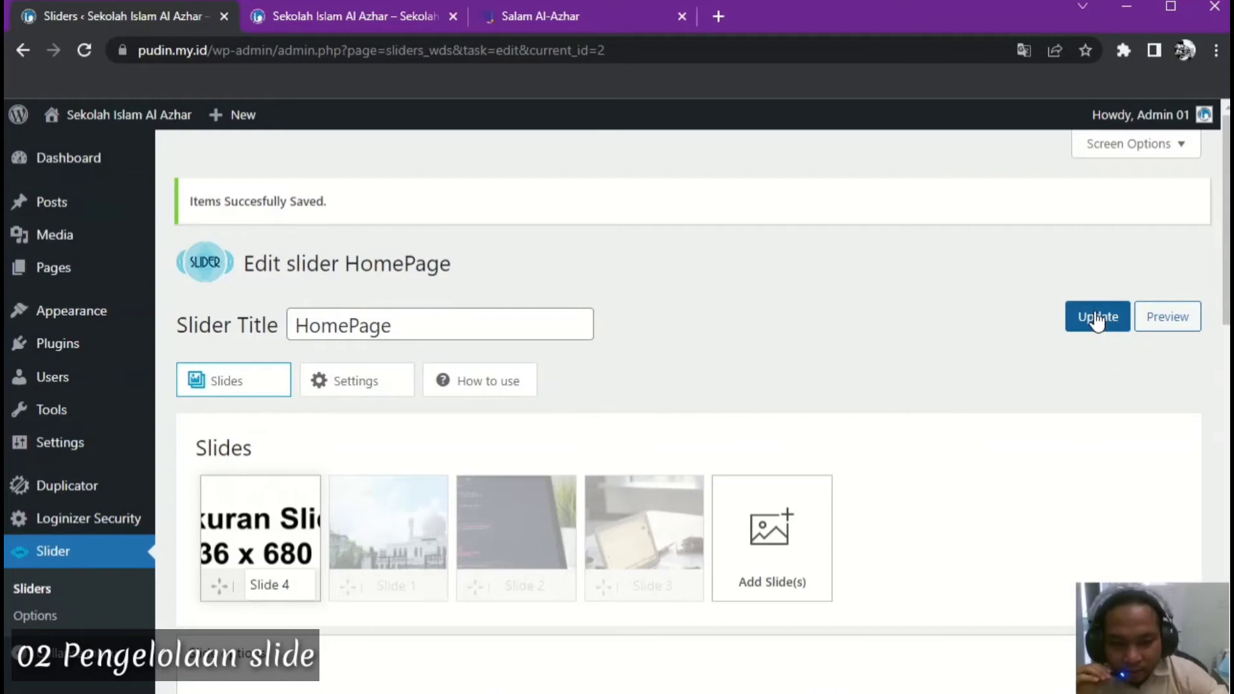
# Save the HomePage slider again and reload the live school homepage
pyautogui.click(1097, 318)
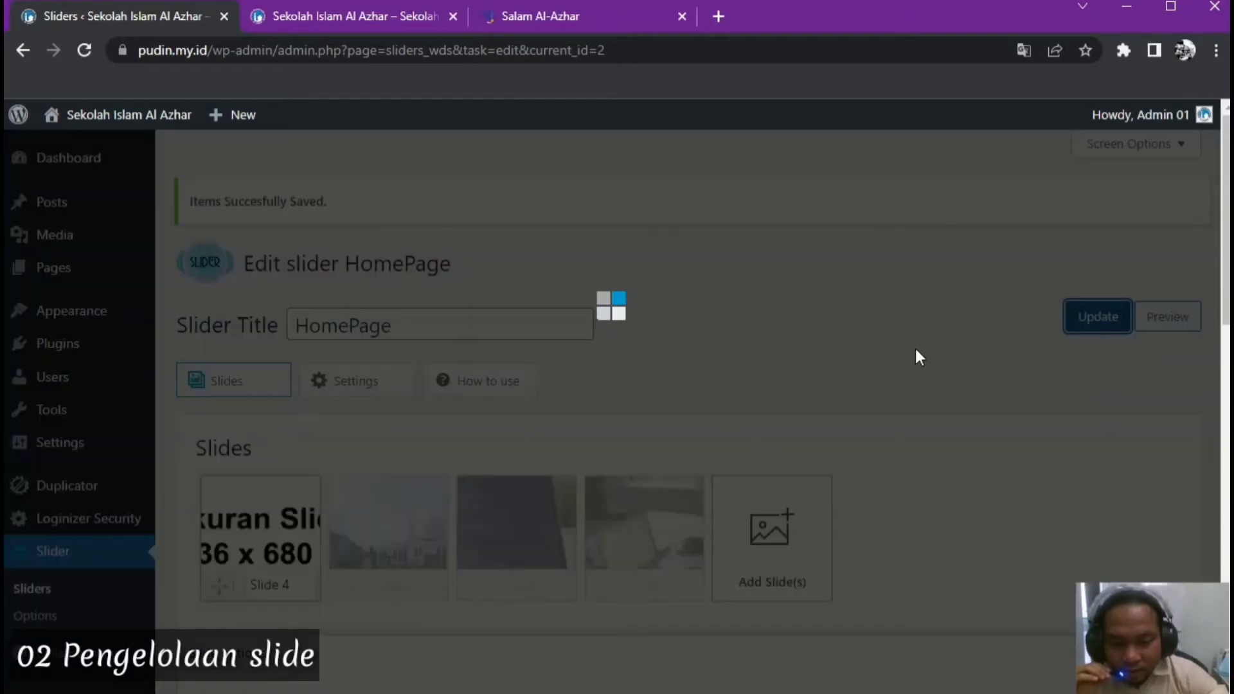
pyautogui.scroll(-3, 839, 382)
pyautogui.scroll(3, 839, 382)
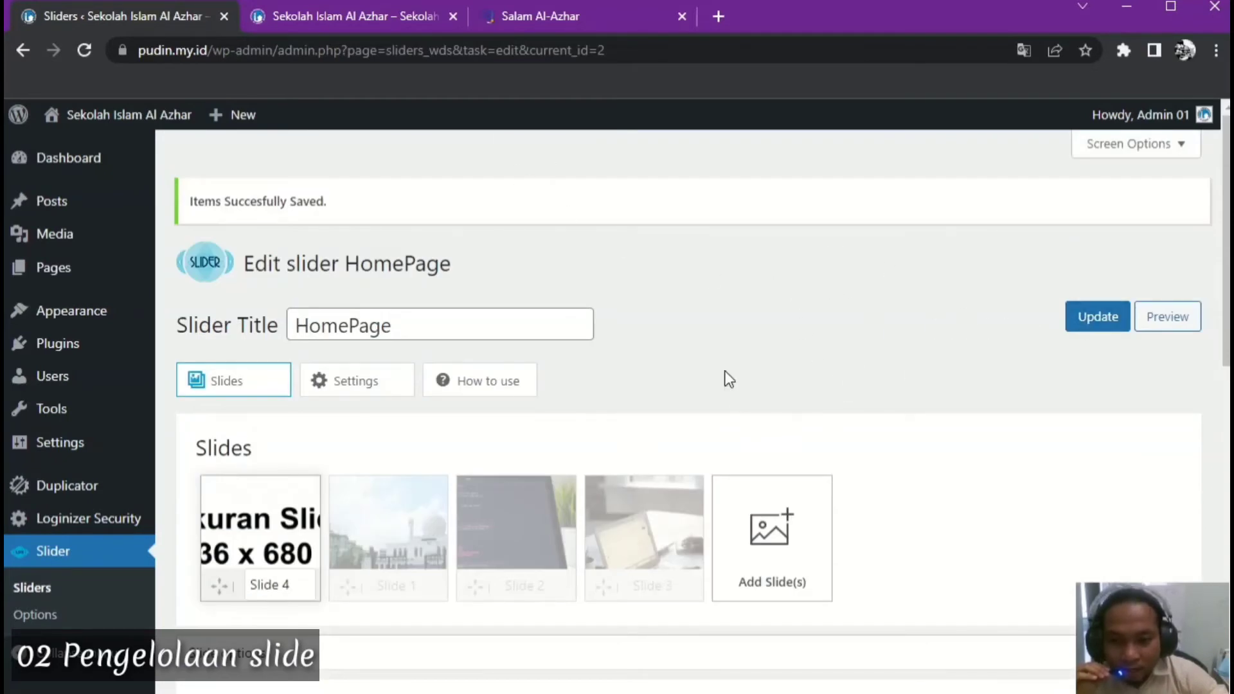
pyautogui.click(336, 14)
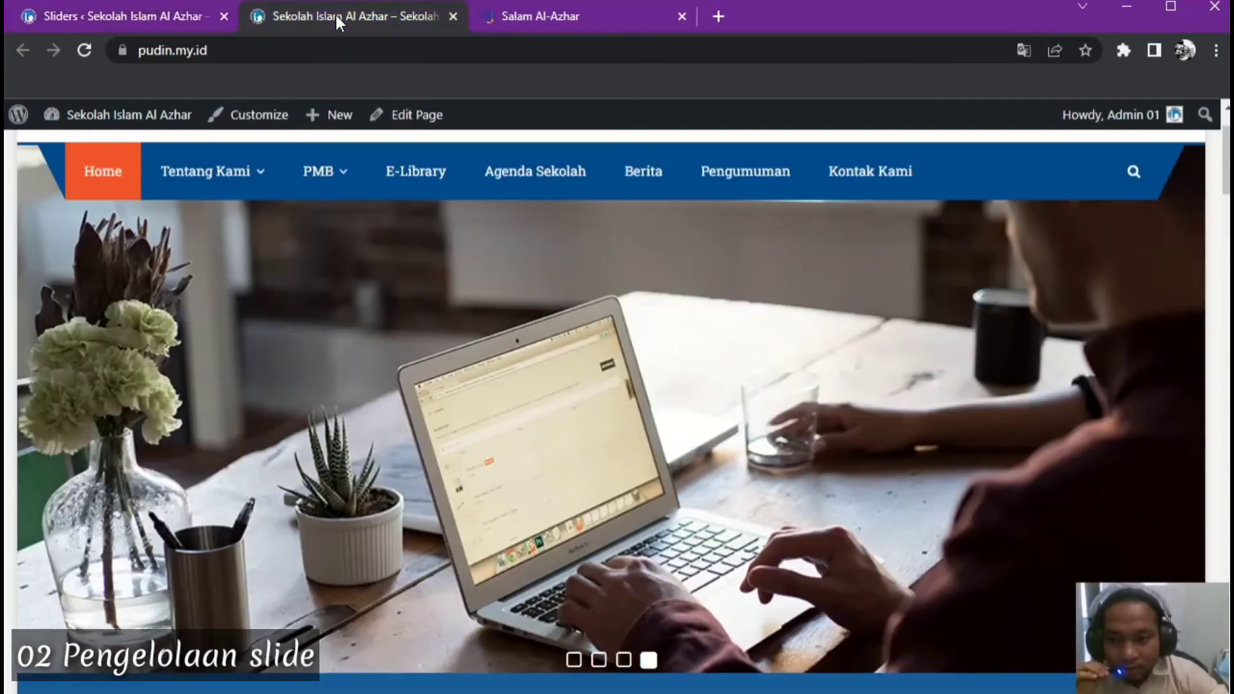
pyautogui.click(80, 49)
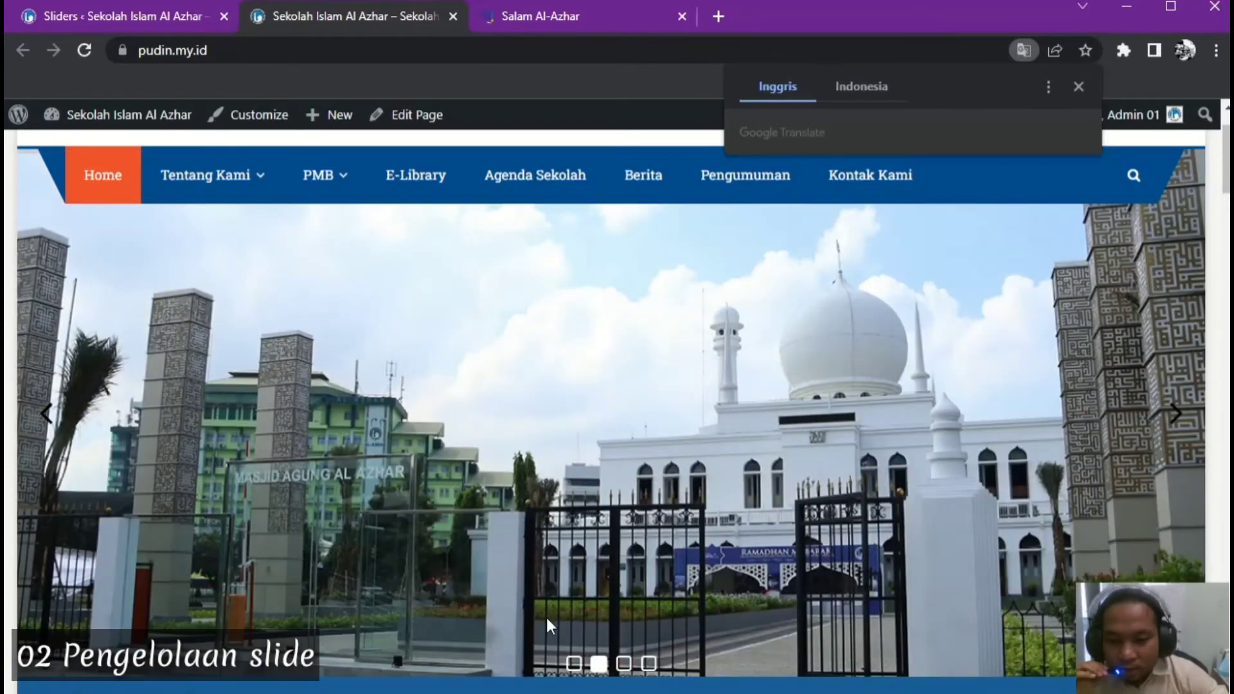
# Click the Ukuran Slide slide to confirm it opens Salam Al-Azhar in a new tab, then return to the editor
pyautogui.click(573, 661)
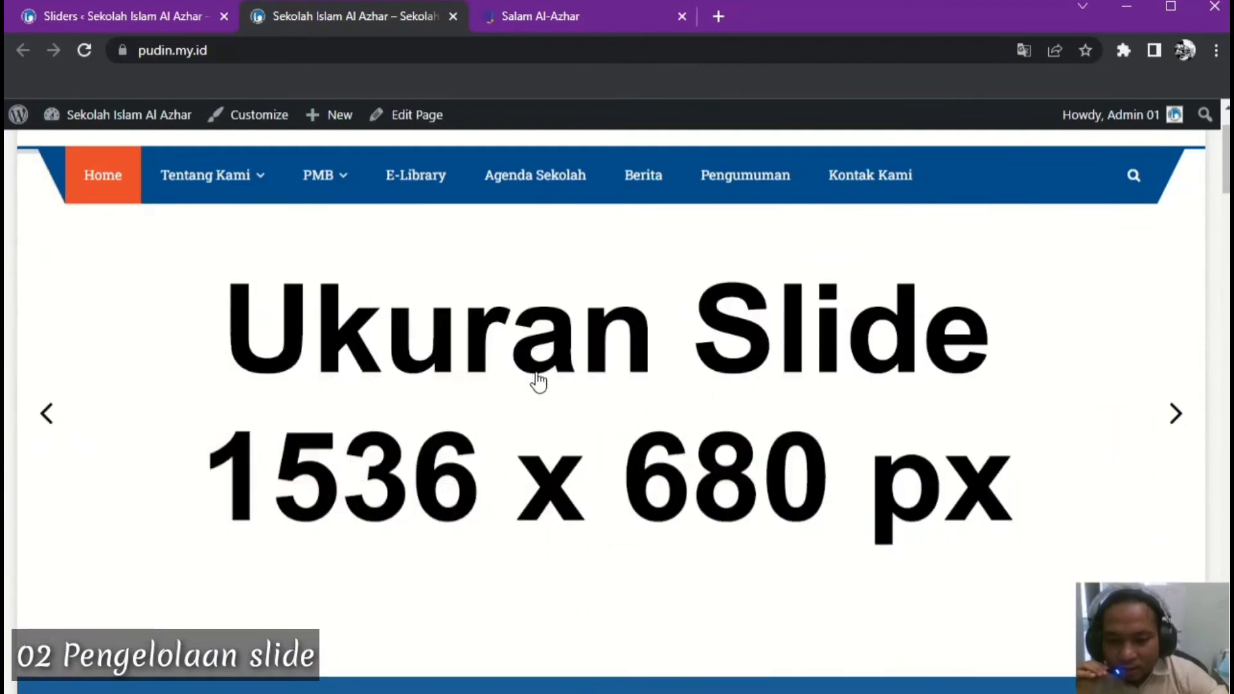
pyautogui.click(547, 385)
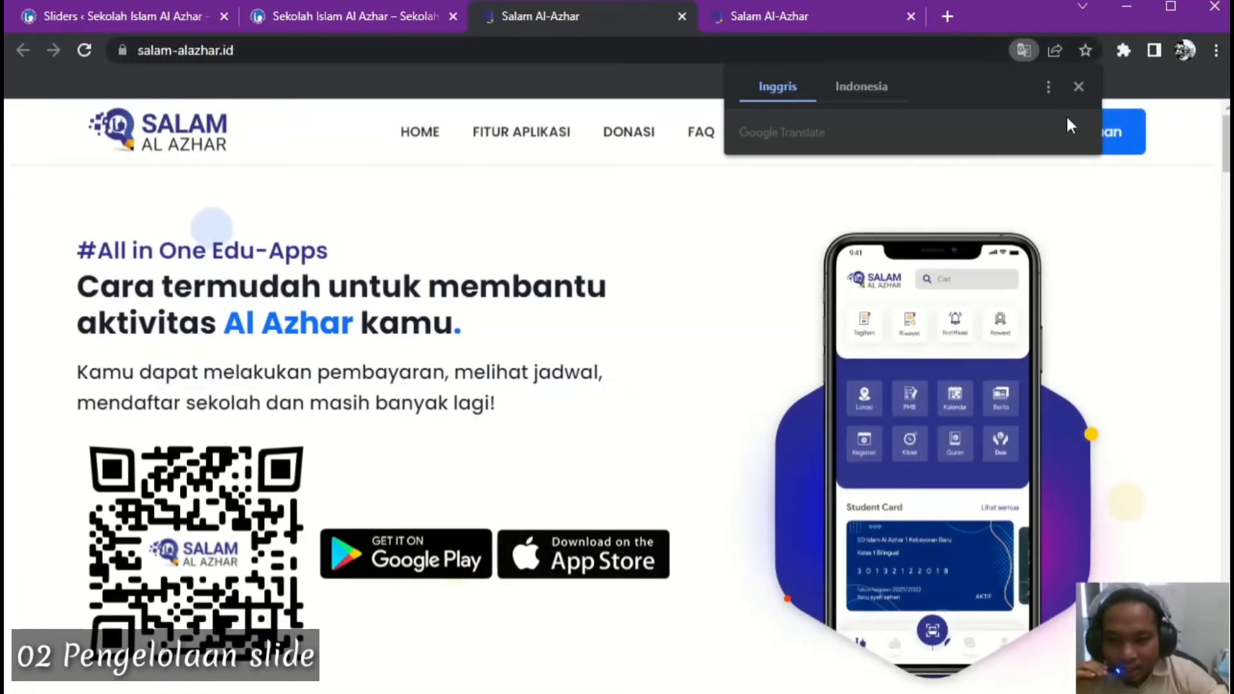
pyautogui.click(1078, 88)
pyautogui.click(835, 18)
pyautogui.click(649, 14)
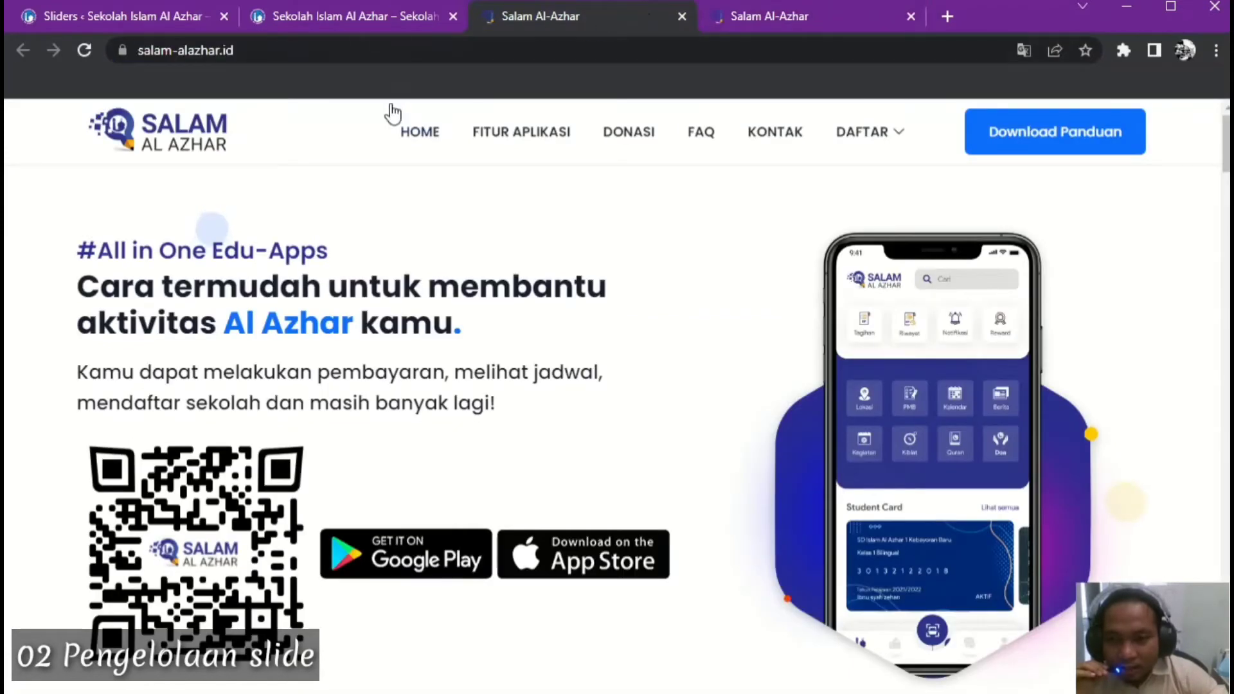
pyautogui.click(341, 19)
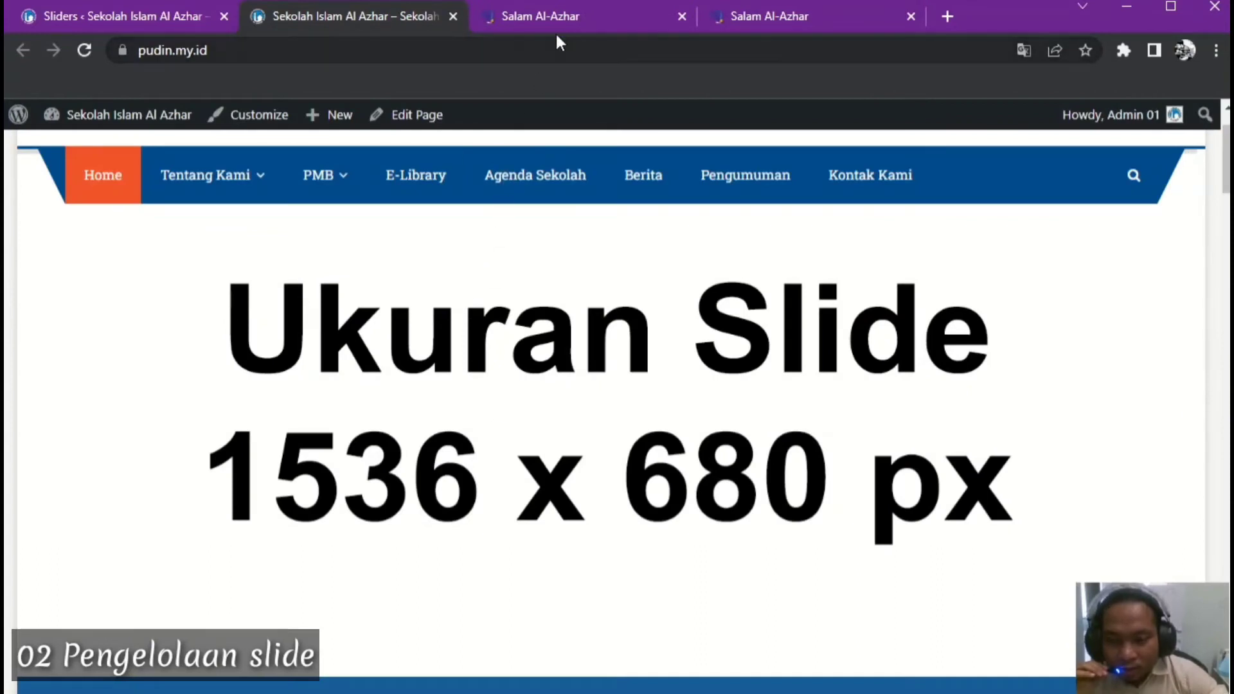
pyautogui.click(569, 19)
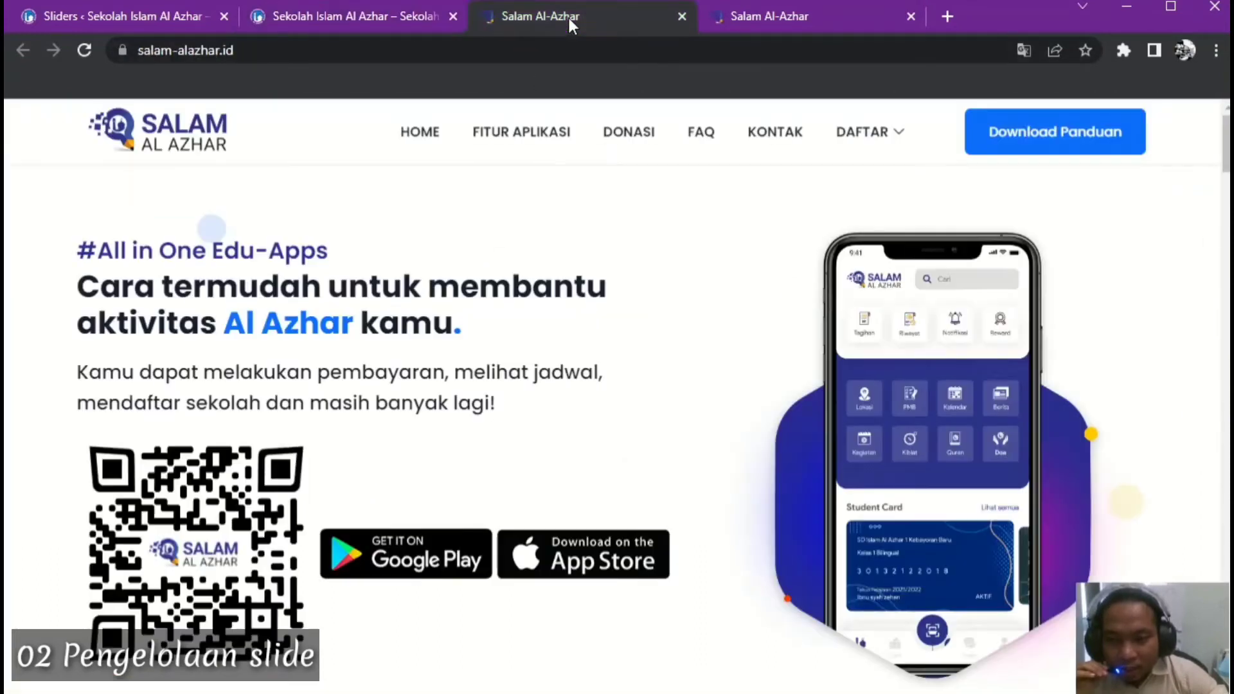
pyautogui.click(370, 22)
pyautogui.click(148, 12)
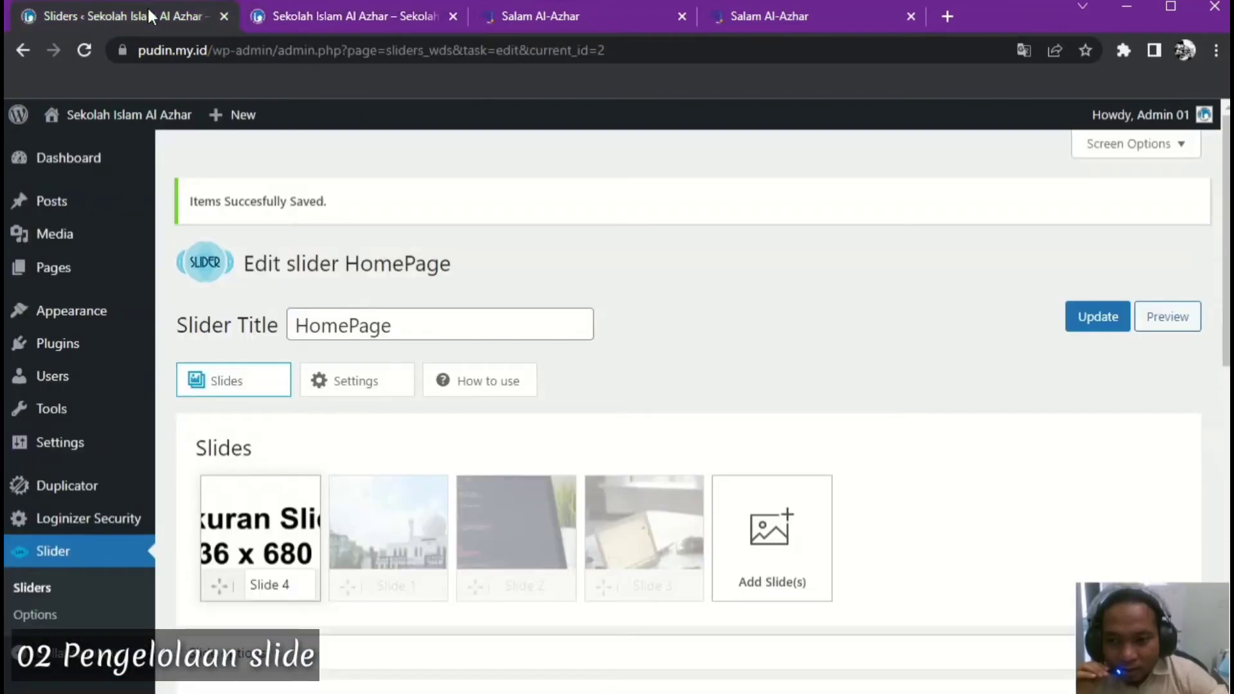
# Expand Slide 4's settings and close the duplicate Salam Al-Azhar tab
pyautogui.scroll(-5, 1034, 464)
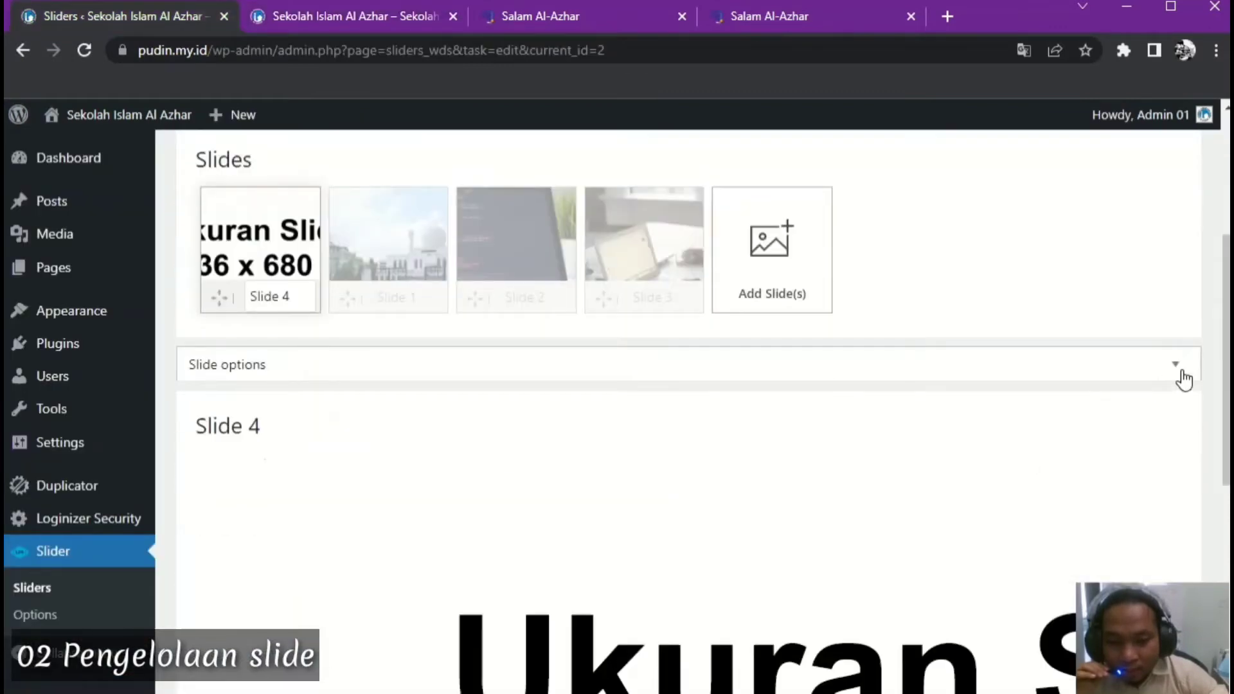
pyautogui.click(1179, 367)
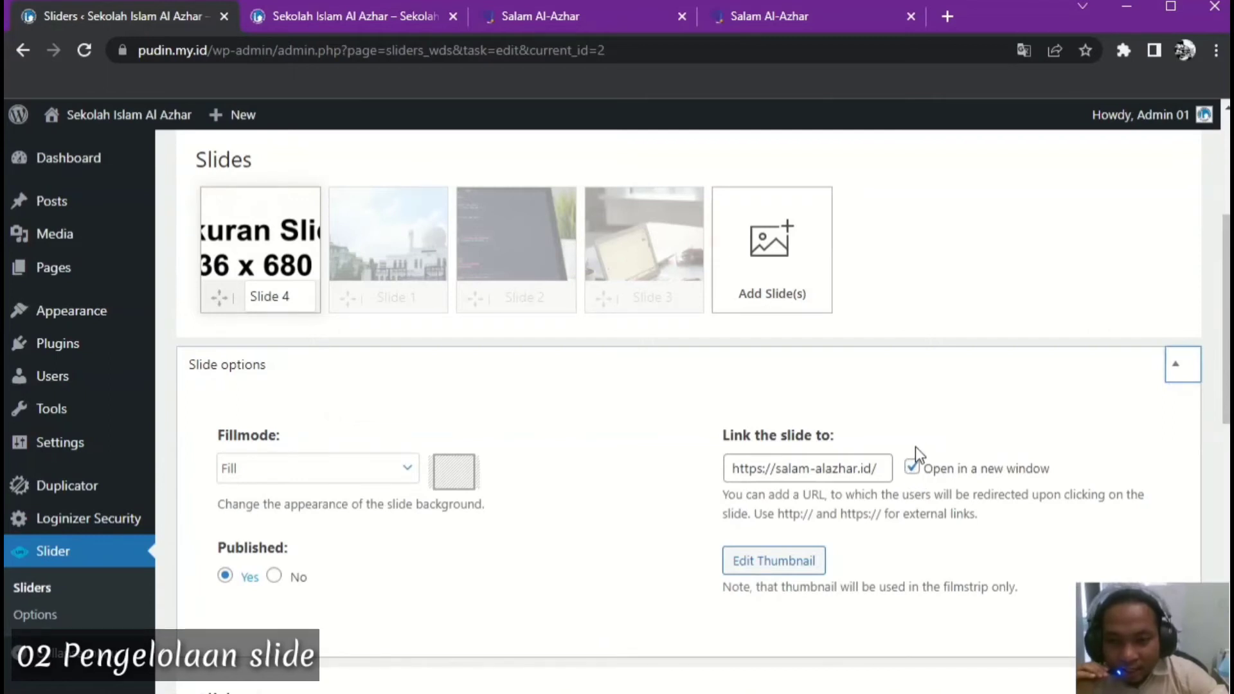
pyautogui.click(342, 26)
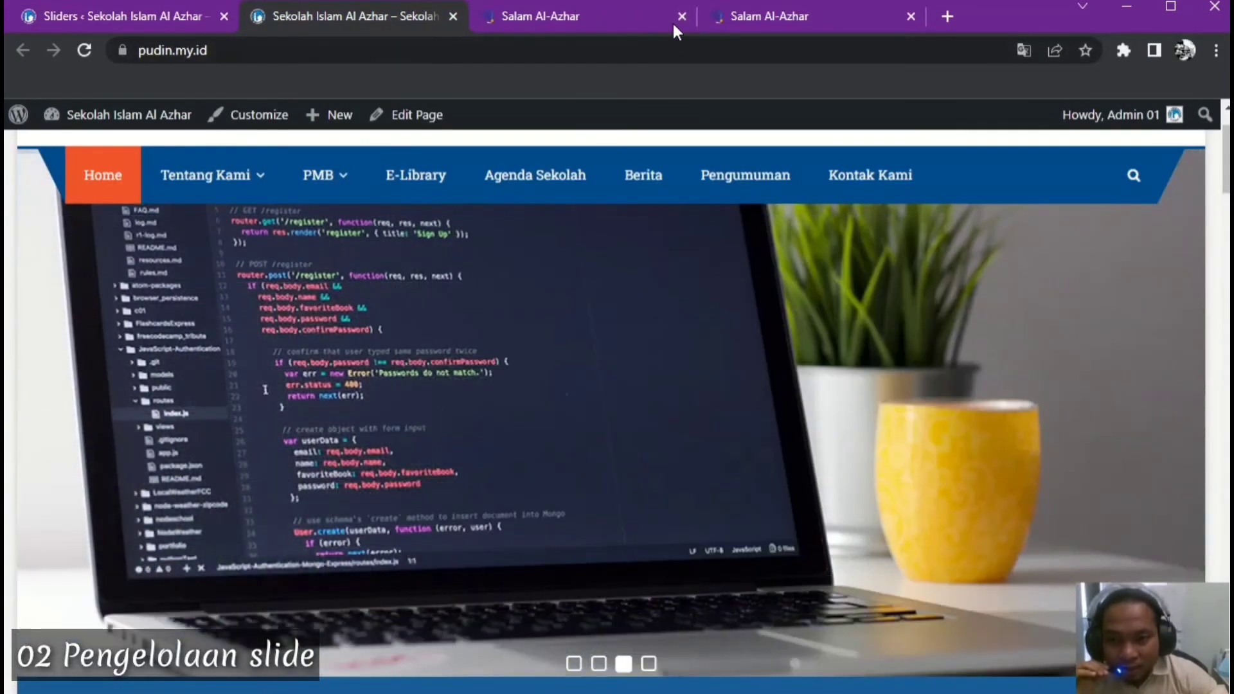
pyautogui.click(683, 17)
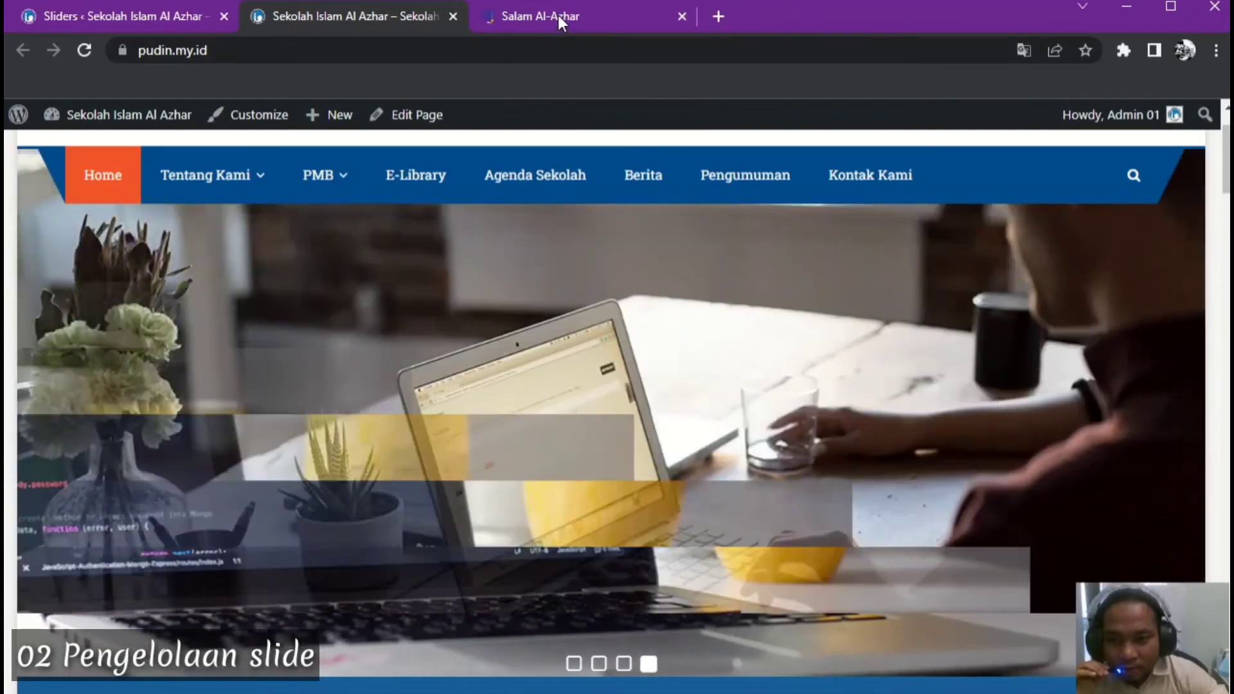
pyautogui.click(171, 13)
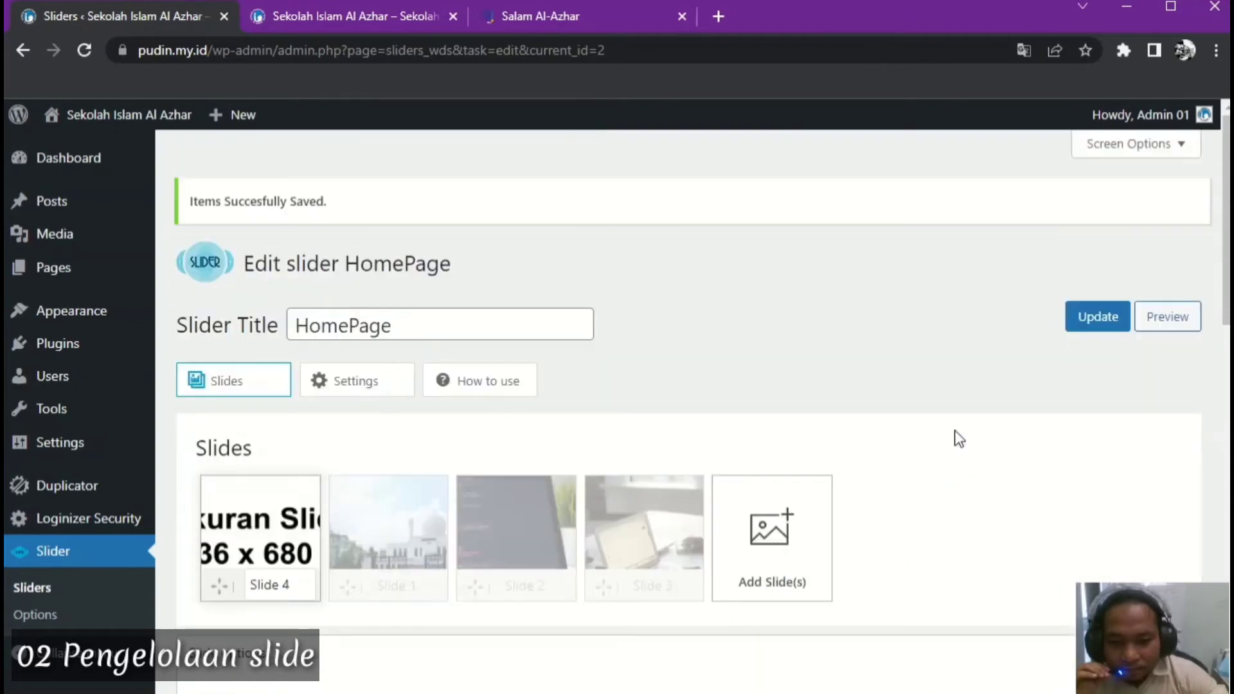
# Save the HomePage slider and reload the school homepage
pyautogui.click(1096, 324)
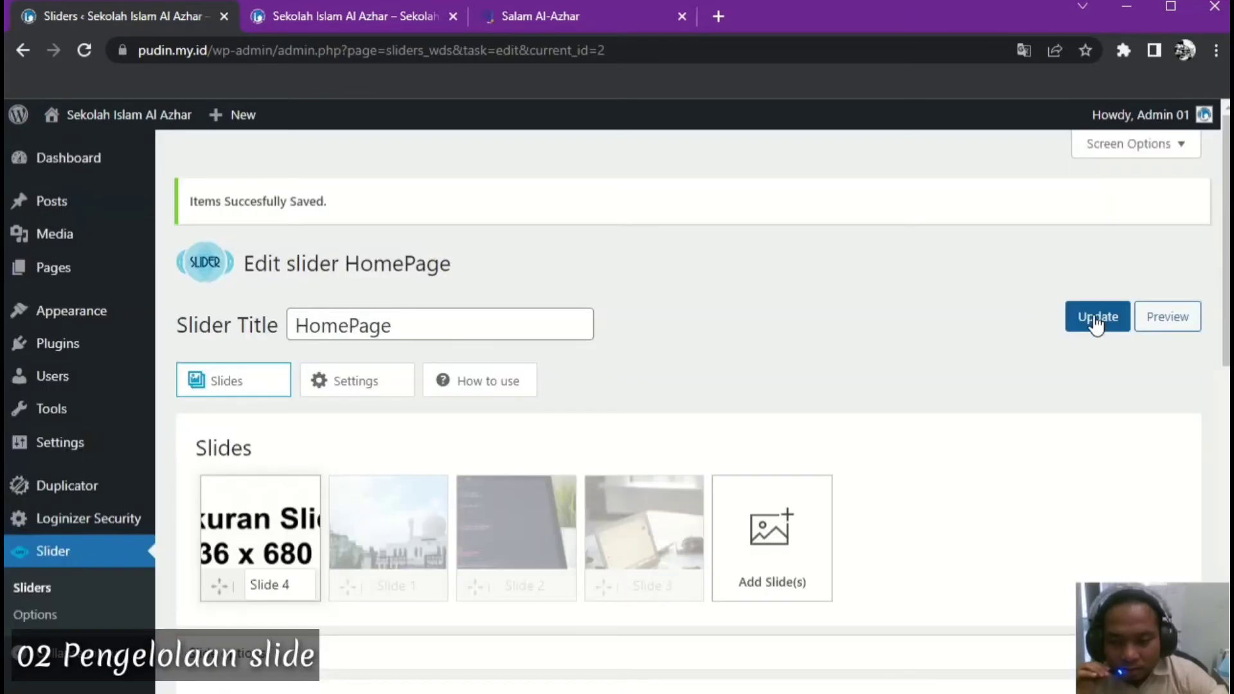
pyautogui.scroll(-3, 733, 405)
pyautogui.scroll(3, 734, 404)
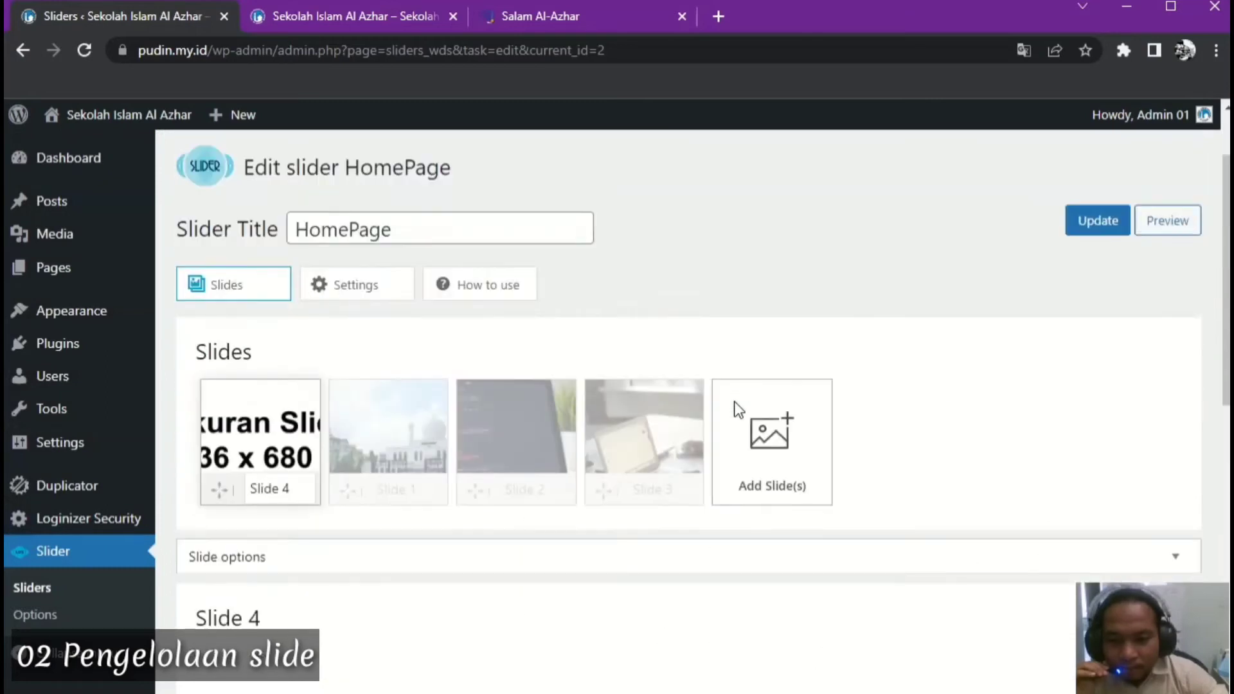
pyautogui.click(351, 13)
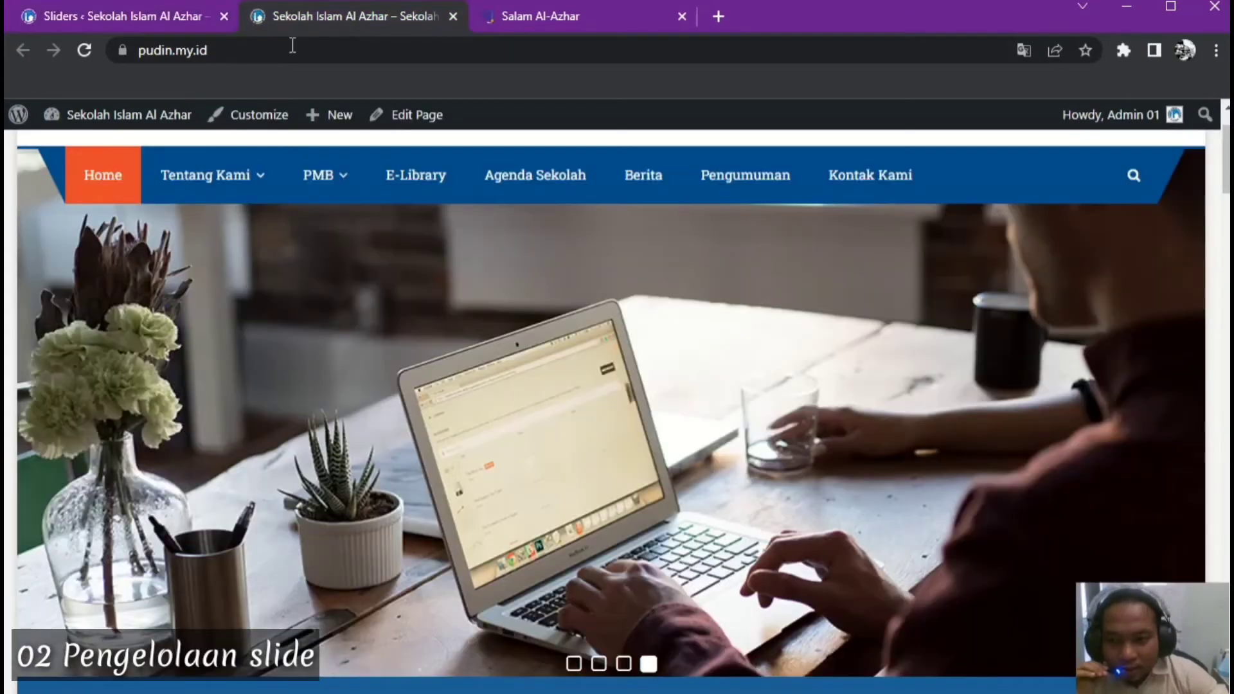
pyautogui.click(85, 50)
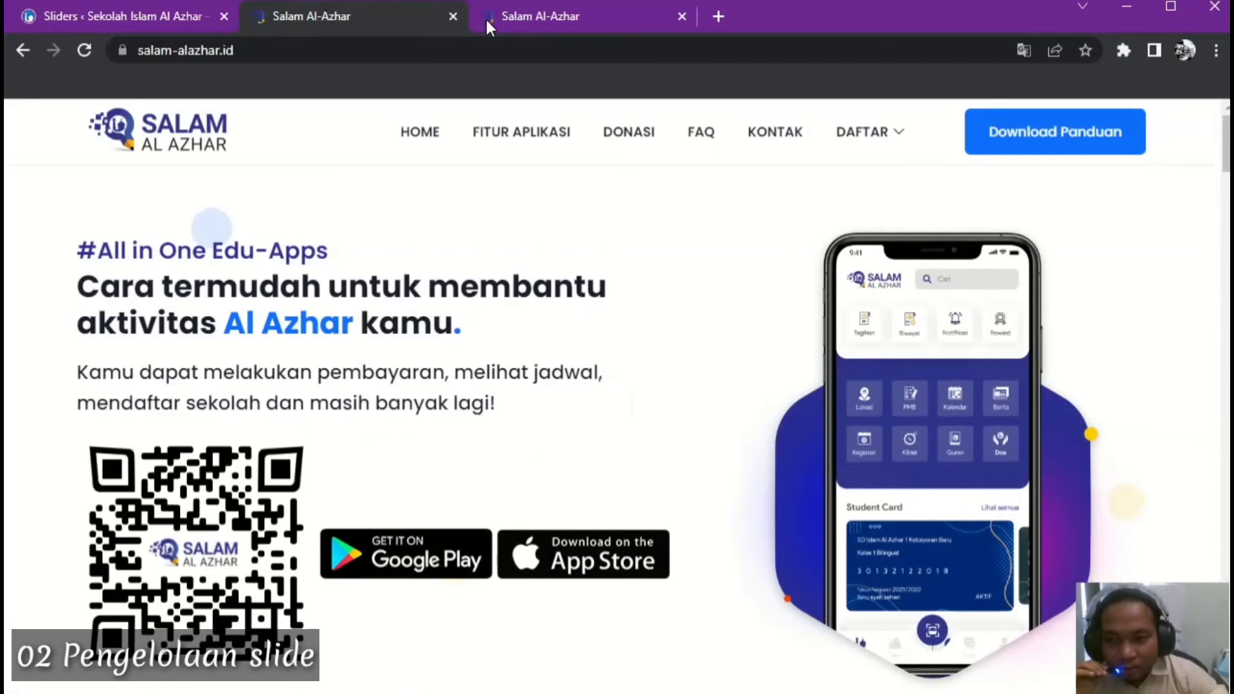
# Tick 'Open in a new window' for Slide 4's salam-alazhar.id link and save the slider
pyautogui.click(157, 15)
pyautogui.scroll(-6, 874, 381)
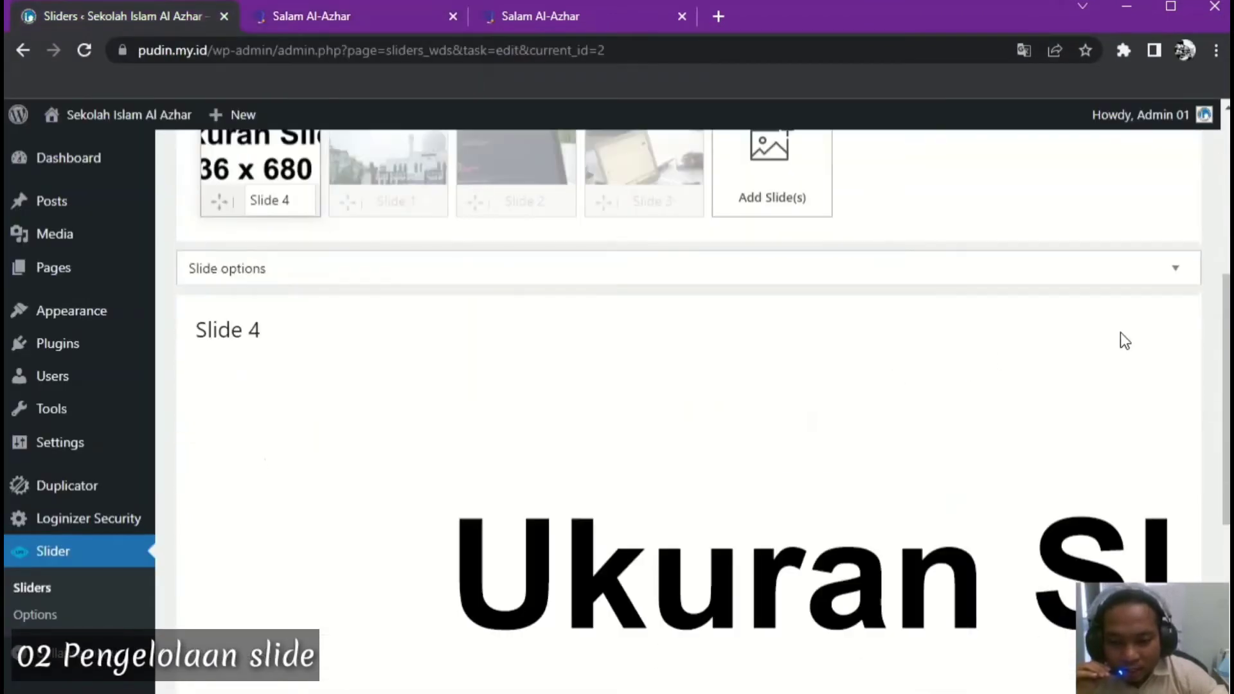
pyautogui.click(1179, 270)
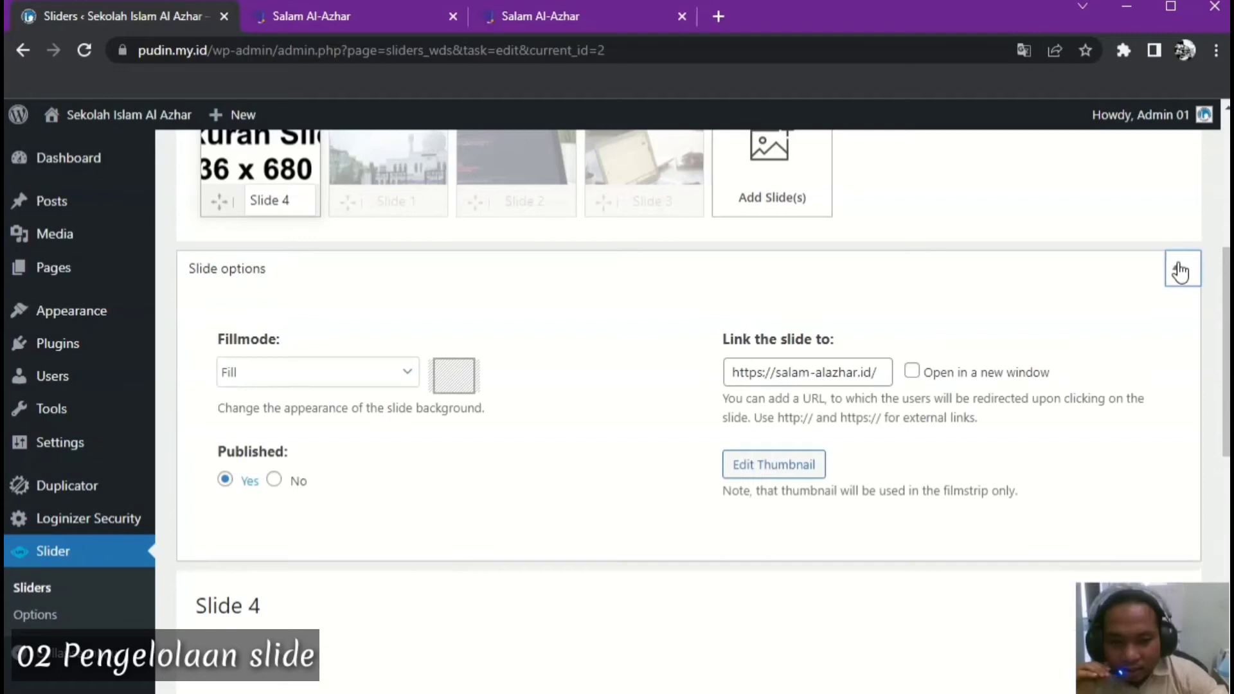
pyautogui.click(911, 374)
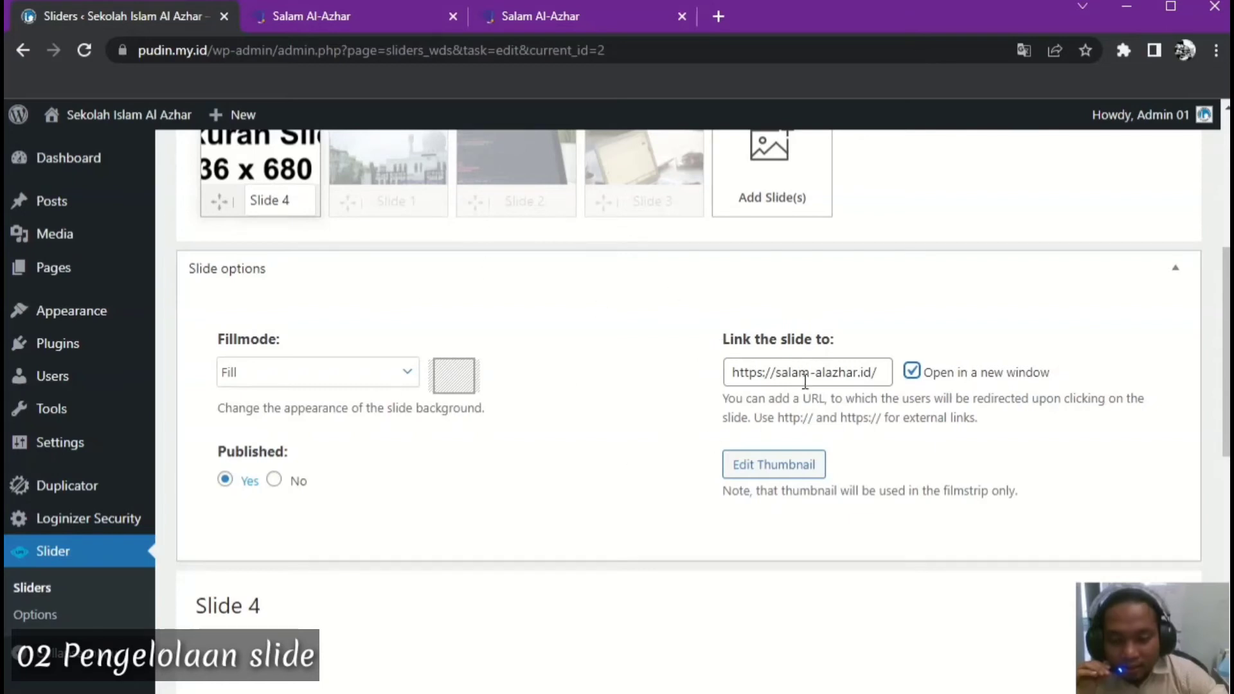
pyautogui.scroll(-2, 803, 381)
pyautogui.scroll(6, 803, 380)
pyautogui.scroll(2, 803, 381)
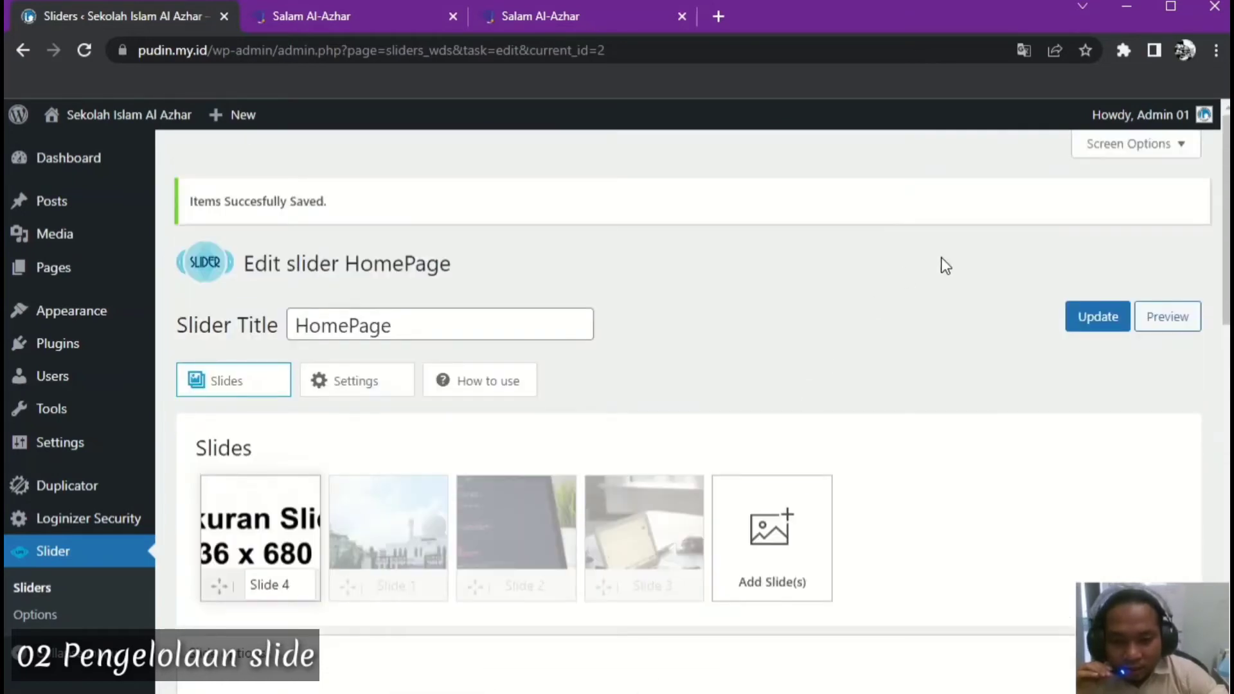
pyautogui.click(1091, 318)
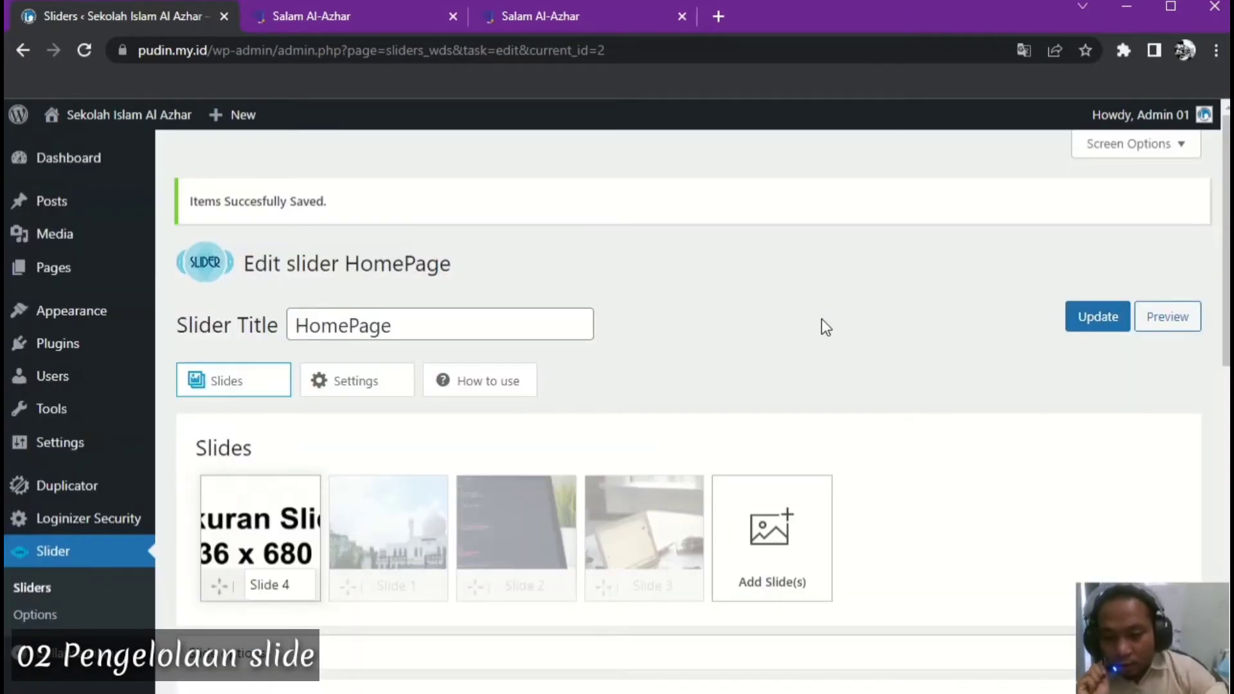
# Move the Ukuran Slide thumbnail right after the mosque slide and save the new order
pyautogui.scroll(-8, 821, 320)
pyautogui.scroll(3, 821, 320)
pyautogui.scroll(4, 821, 319)
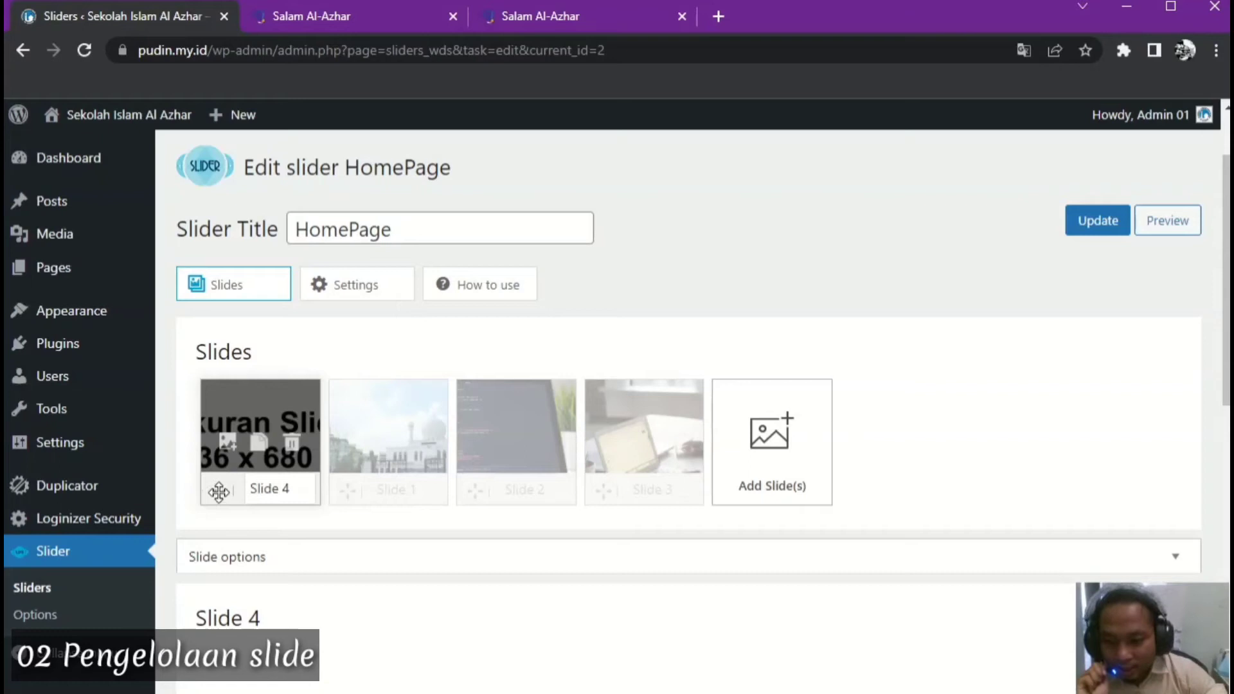
pyautogui.moveTo(218, 492); pyautogui.dragTo(358, 490)
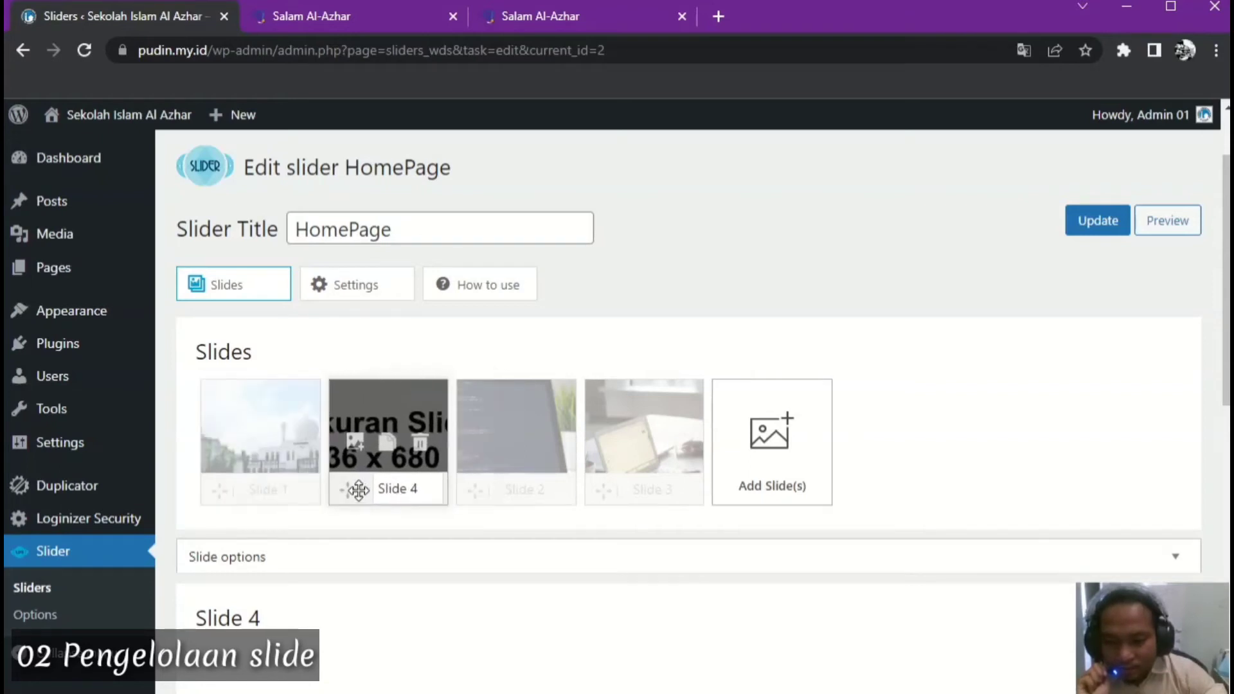
pyautogui.click(1112, 222)
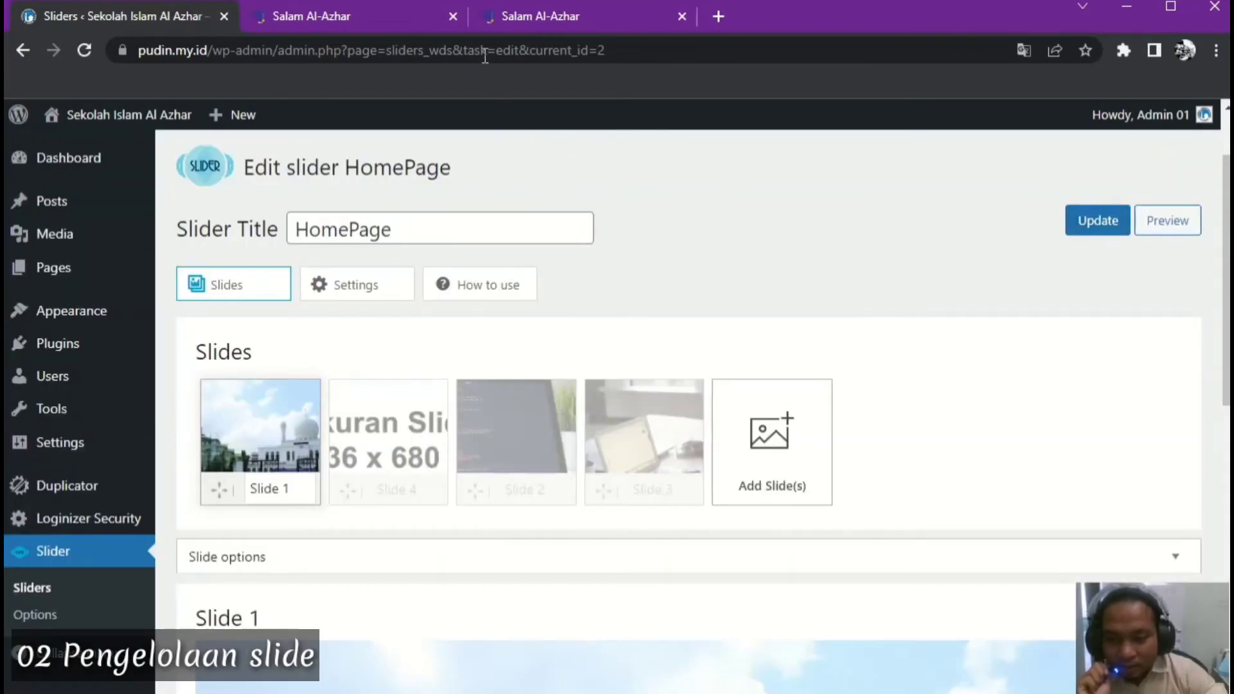
# On the school homepage, click the slide to confirm its link opens Salam Al-Azhar separately
pyautogui.click(361, 16)
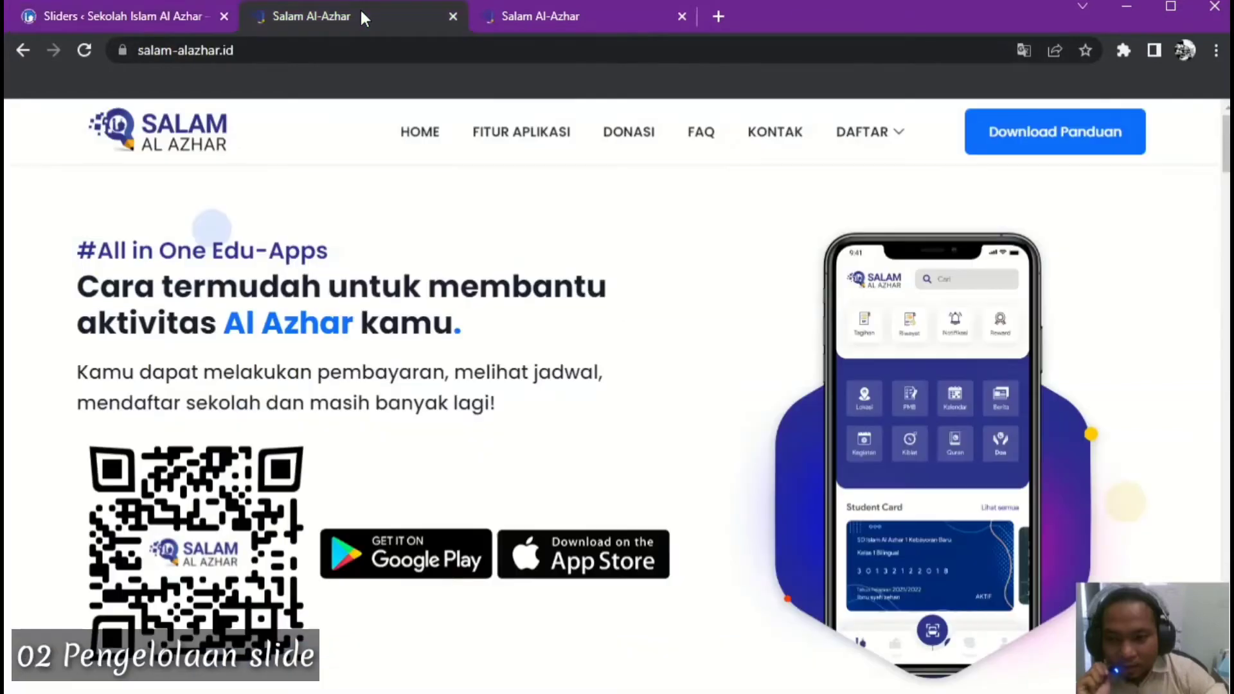
pyautogui.click(21, 52)
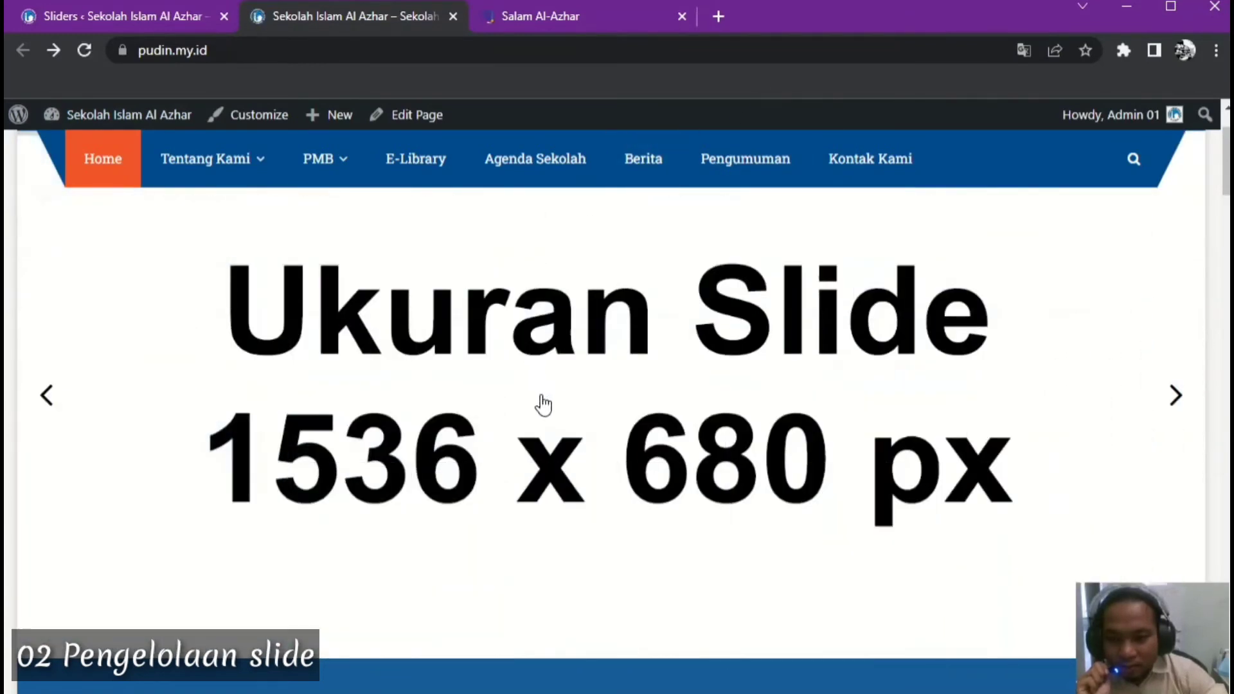
pyautogui.click(541, 394)
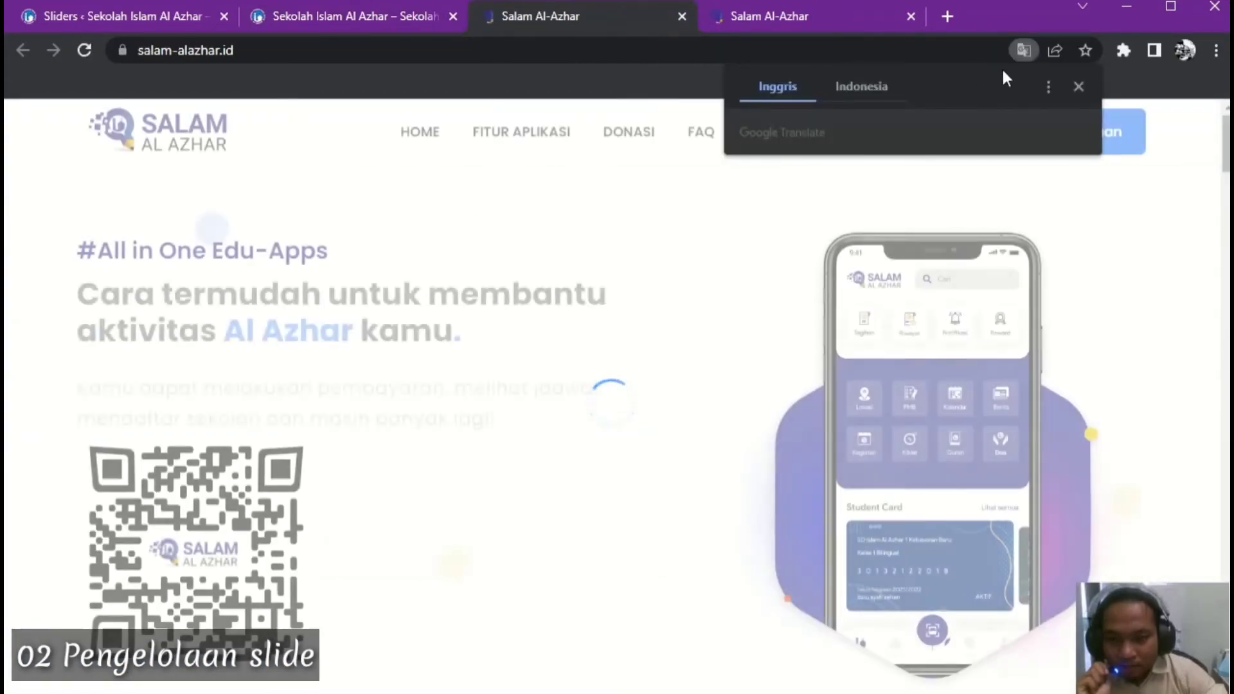
pyautogui.click(1078, 87)
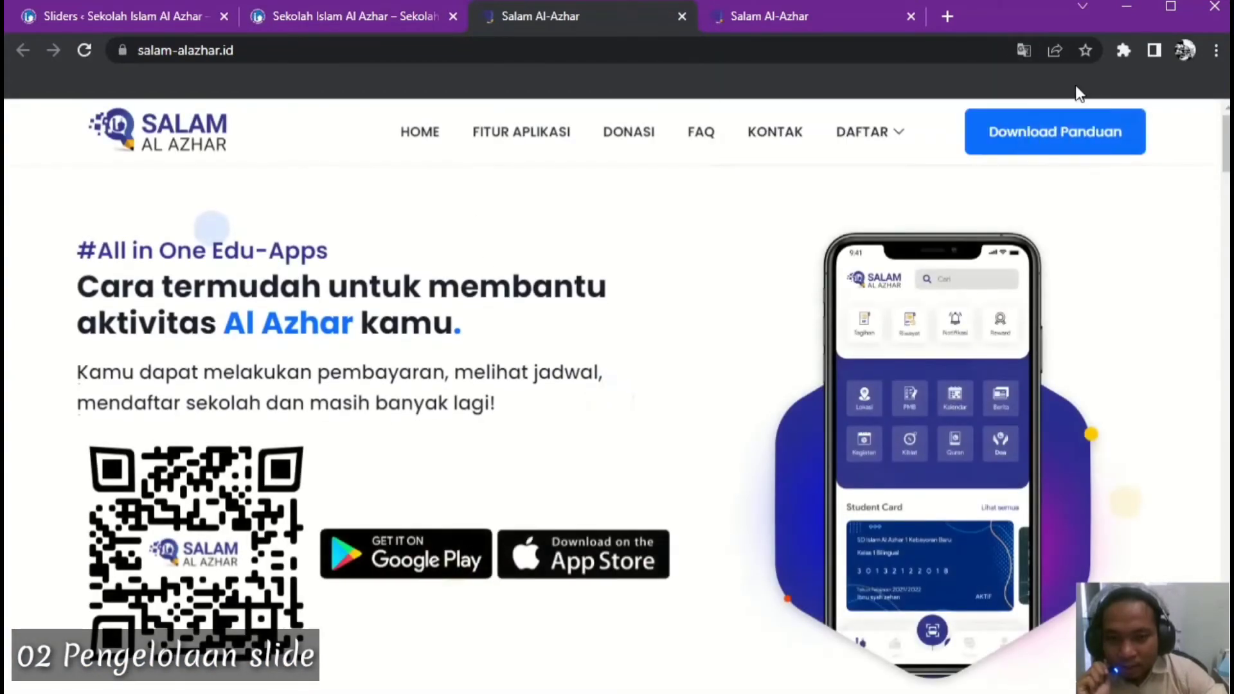
pyautogui.click(376, 20)
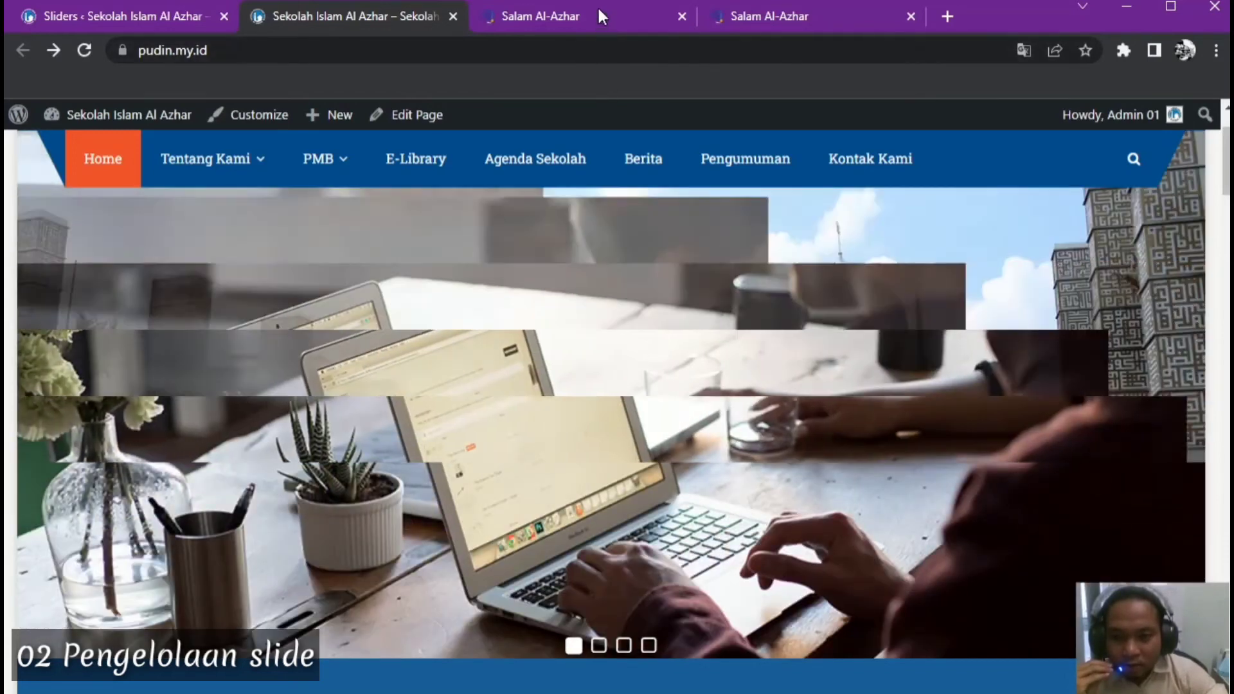
pyautogui.click(596, 7)
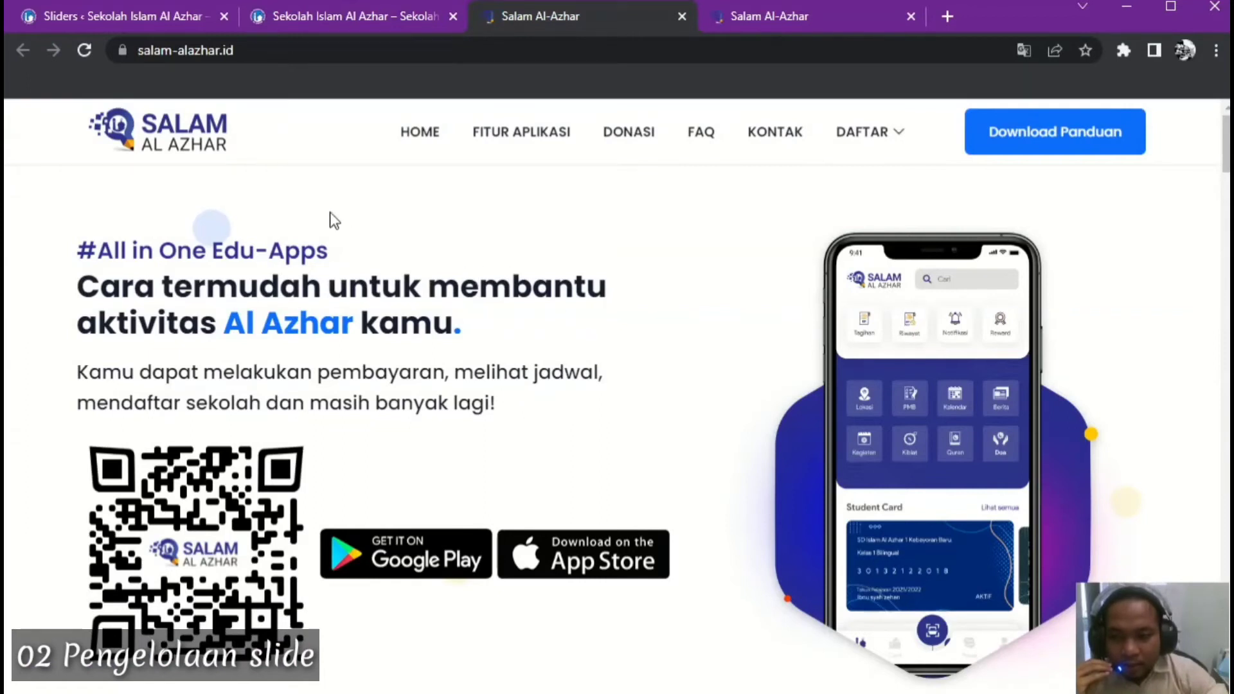
pyautogui.click(354, 21)
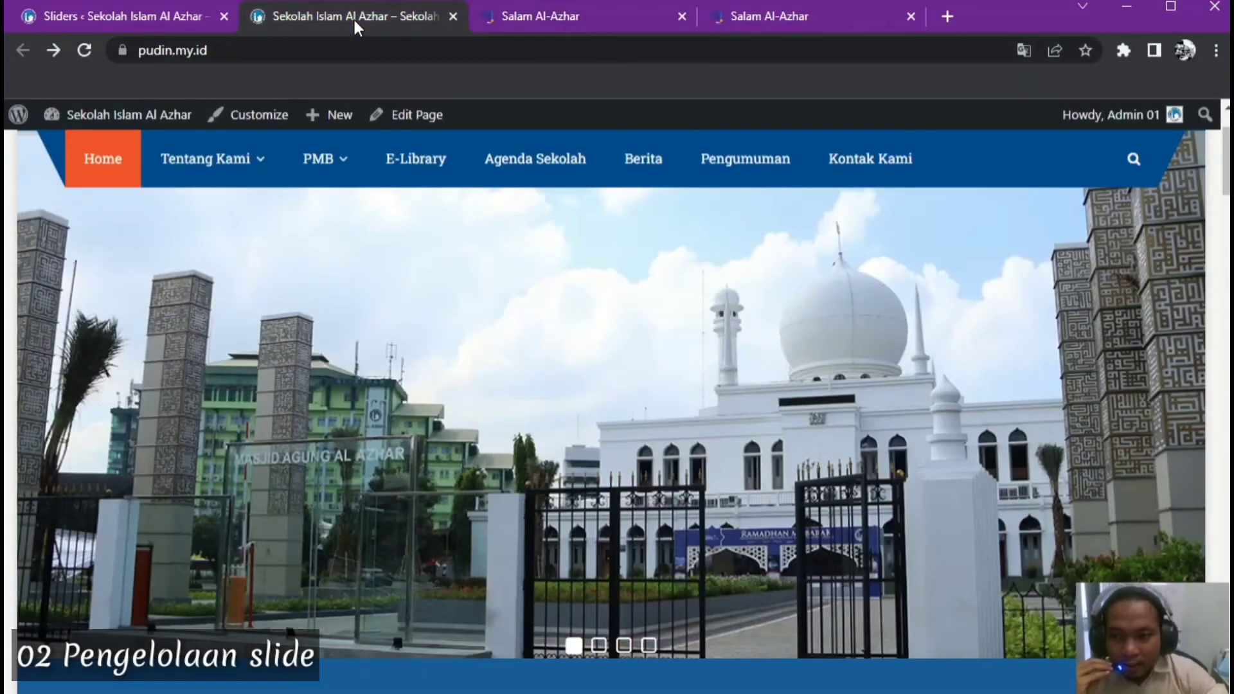
pyautogui.click(143, 21)
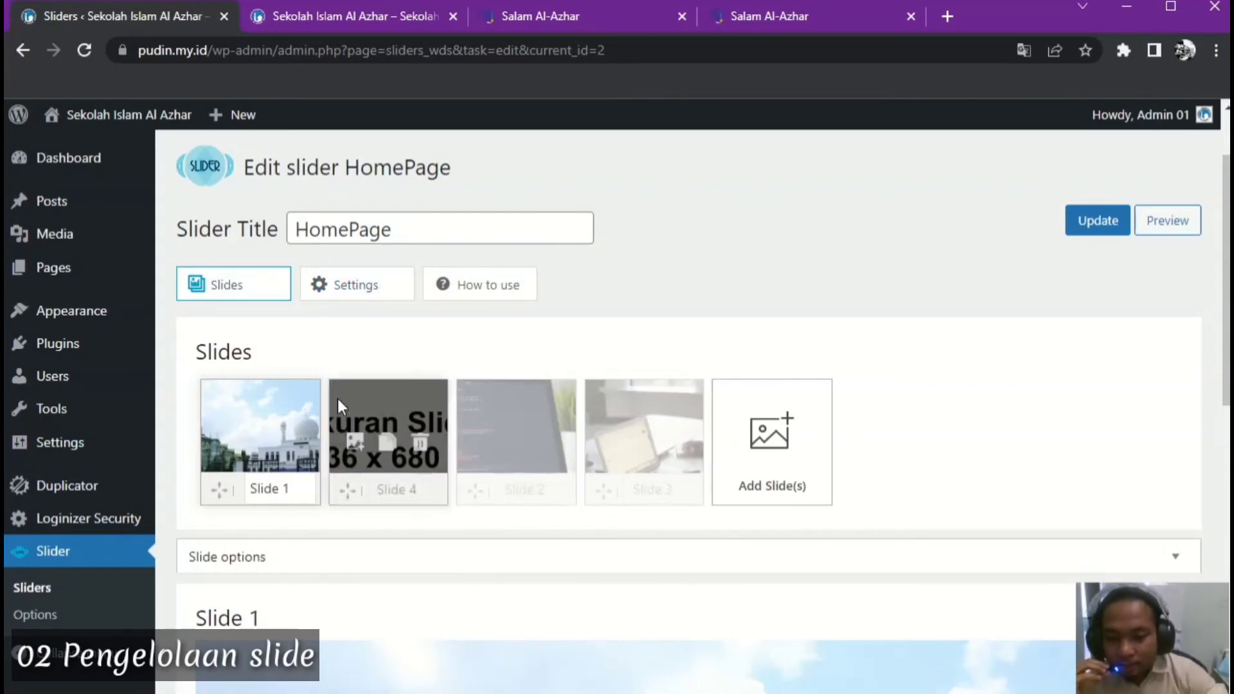
# Look over the slider's Settings tab, leaving the Effect unchanged, then view the live homepage slider
pyautogui.click(351, 286)
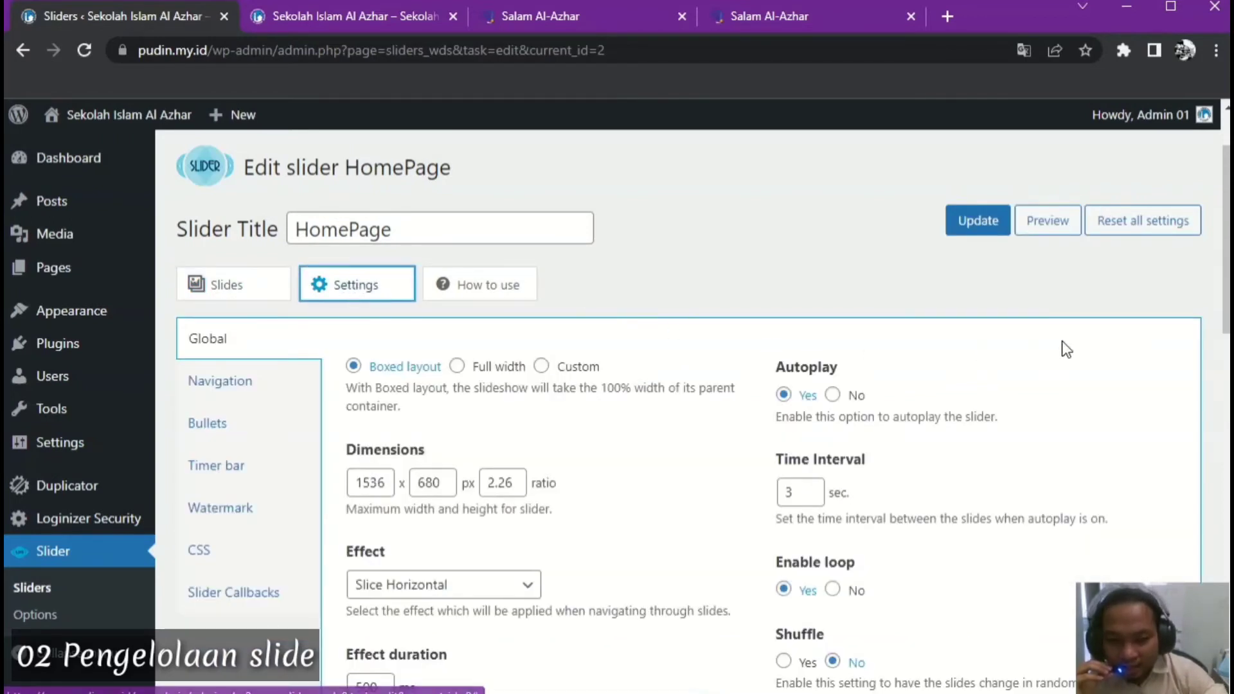
pyautogui.moveTo(1224, 313); pyautogui.dragTo(1224, 361)
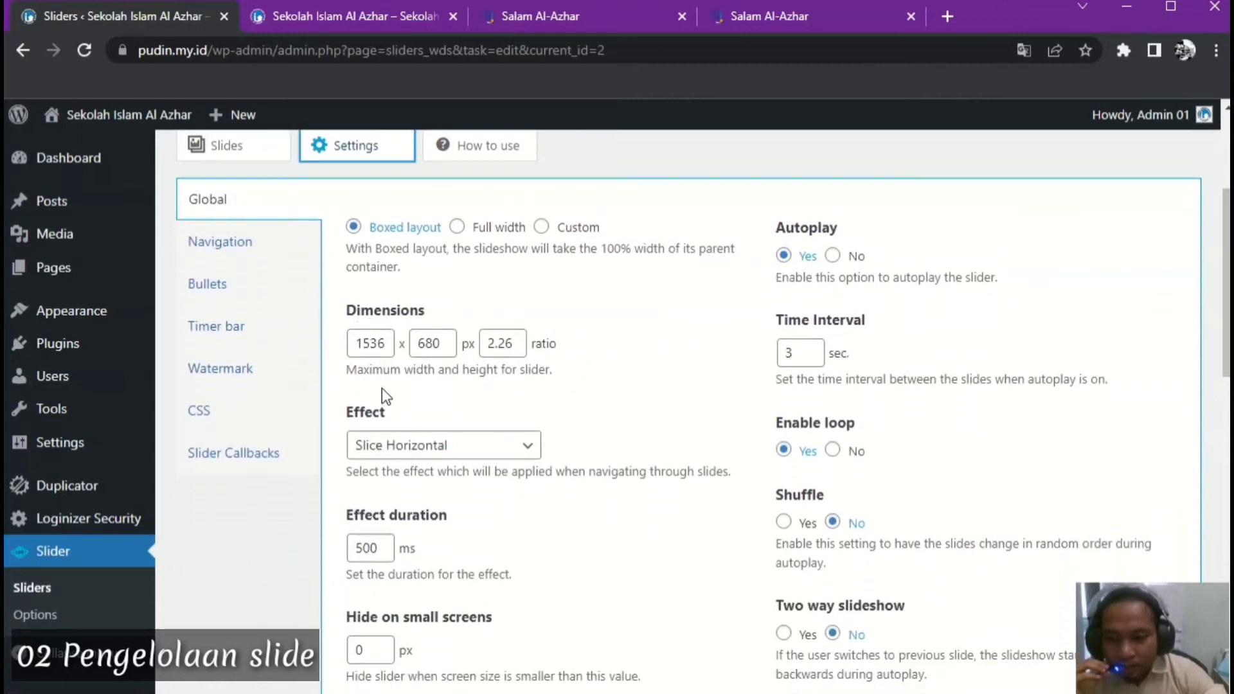
pyautogui.click(530, 452)
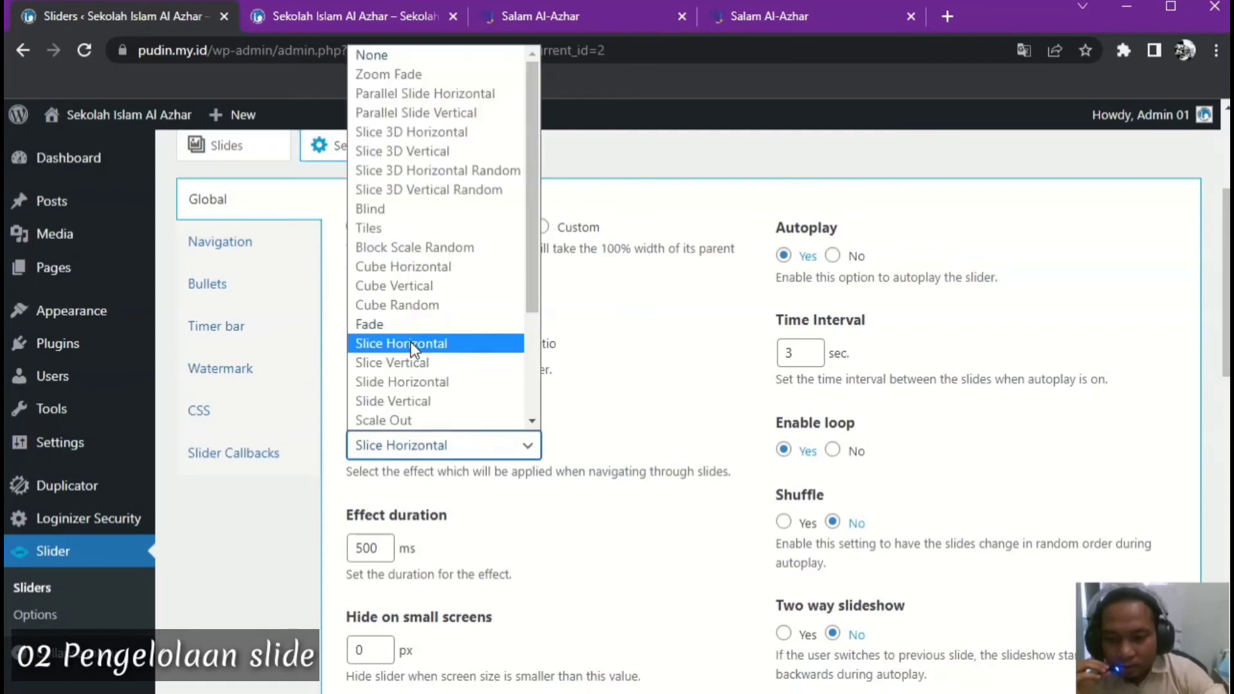
pyautogui.click(635, 355)
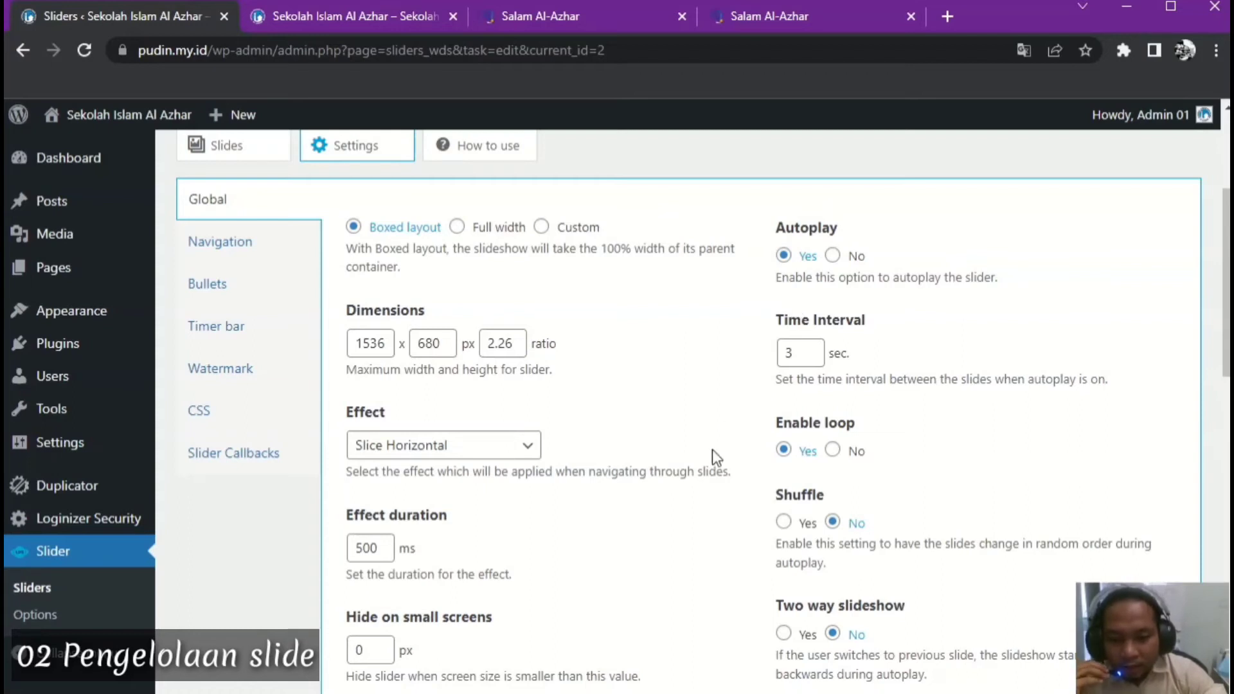
pyautogui.scroll(-3, 712, 449)
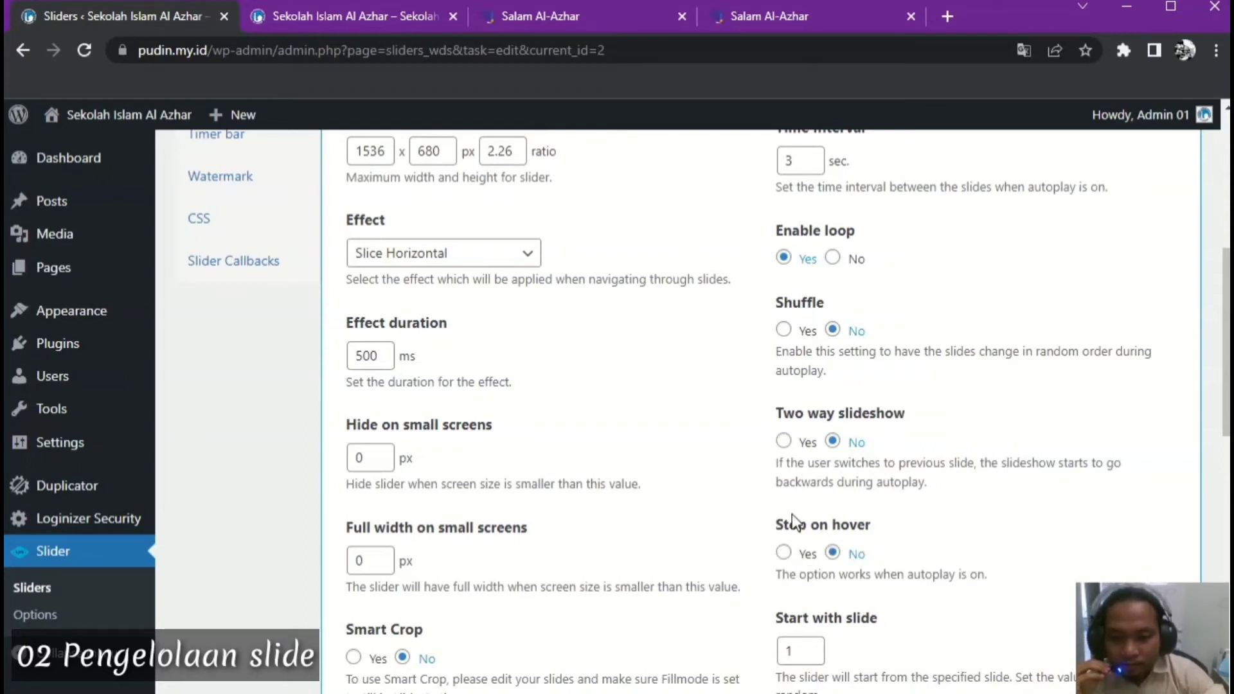
pyautogui.click(374, 14)
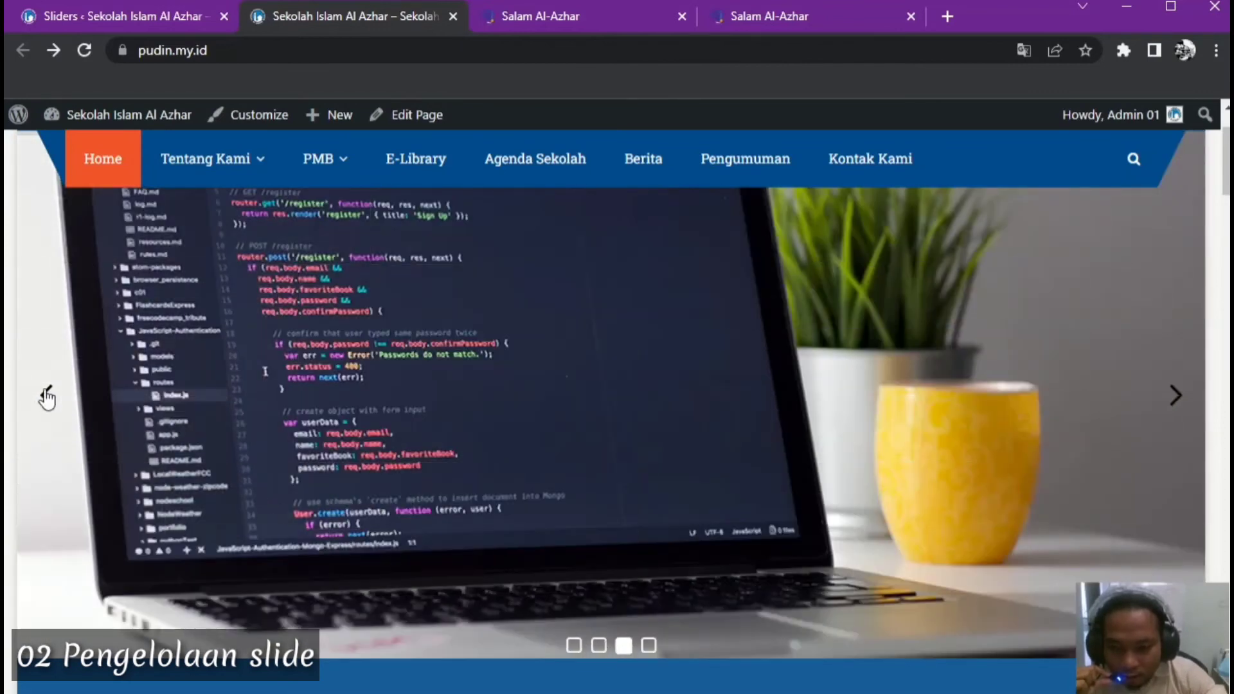
# Step back two slides with the slider's left arrow, then return to the slider settings
pyautogui.click(46, 396)
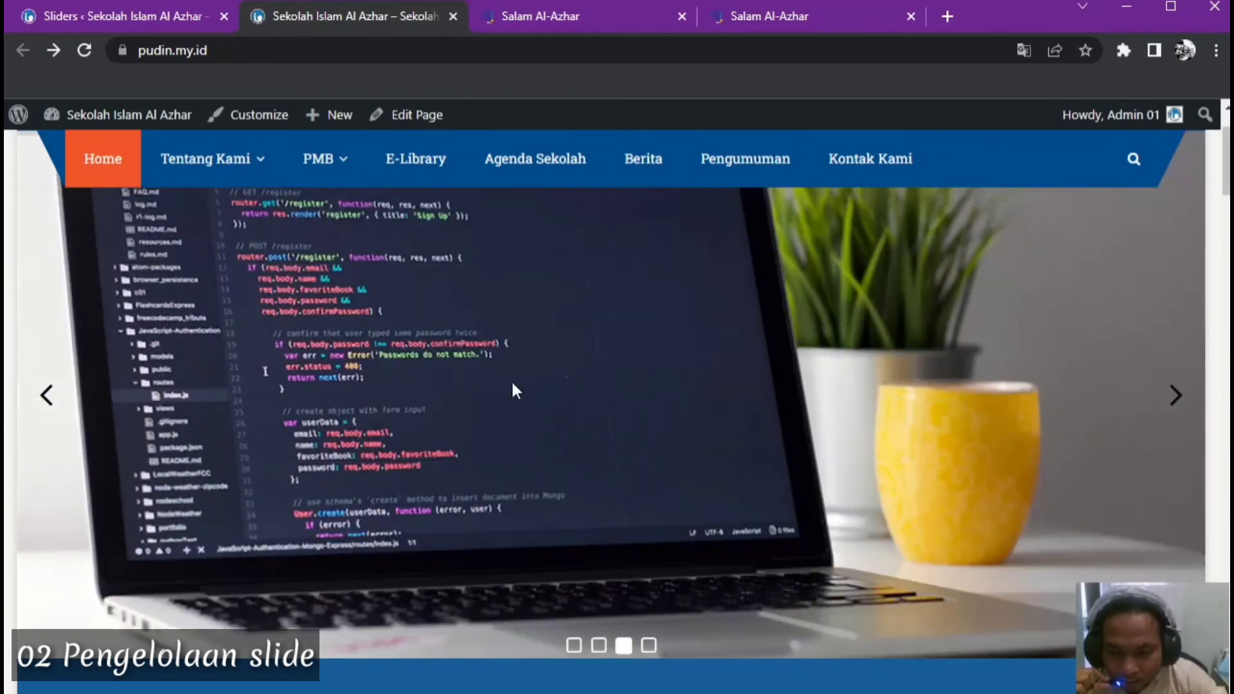
pyautogui.click(49, 398)
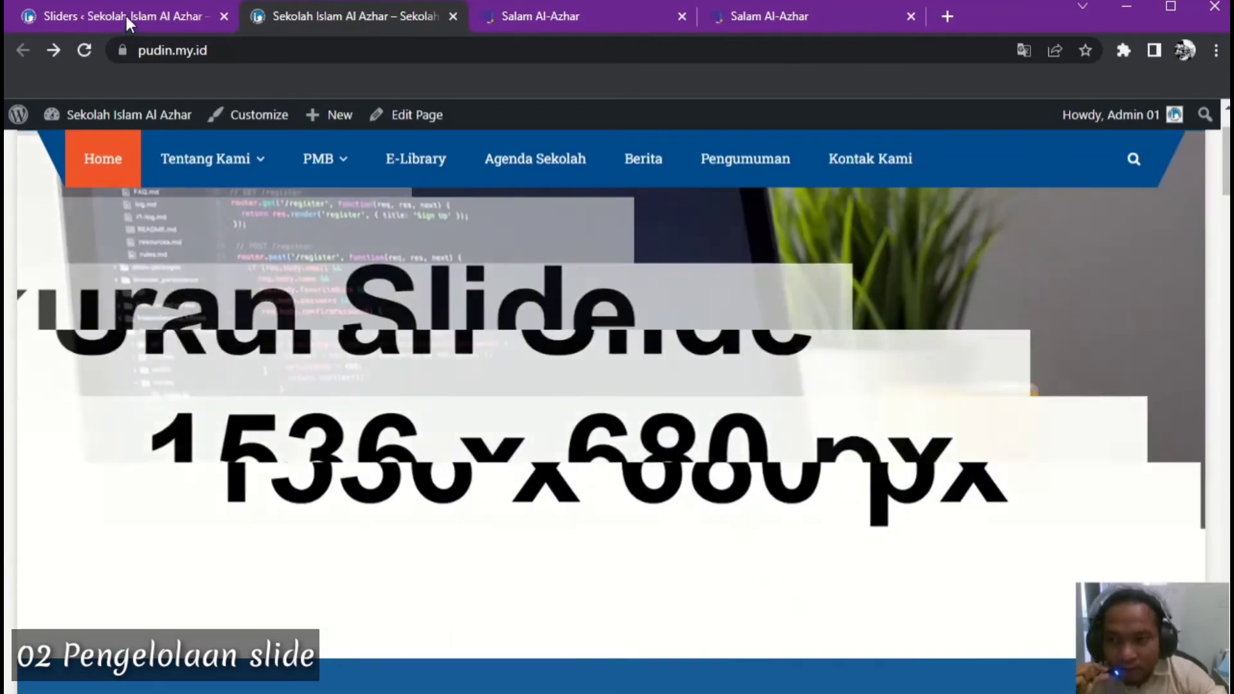
pyautogui.click(126, 17)
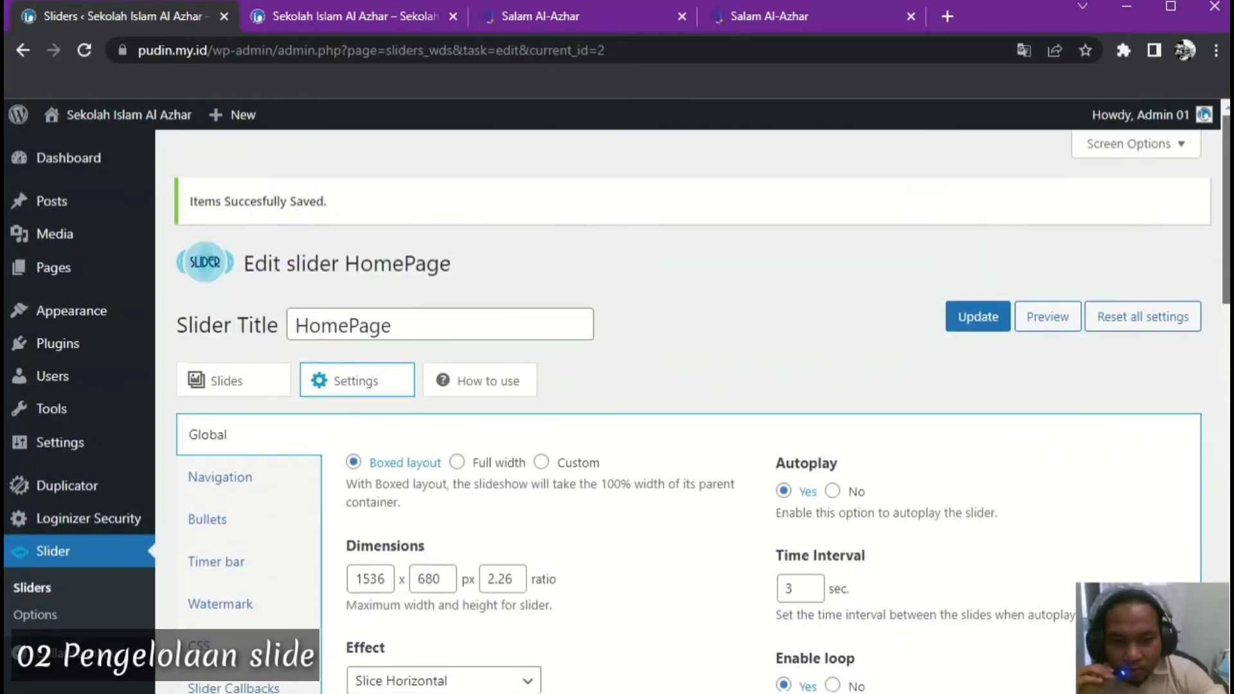
# Update the slider settings and reload the school homepage to see the saved slider
pyautogui.click(982, 320)
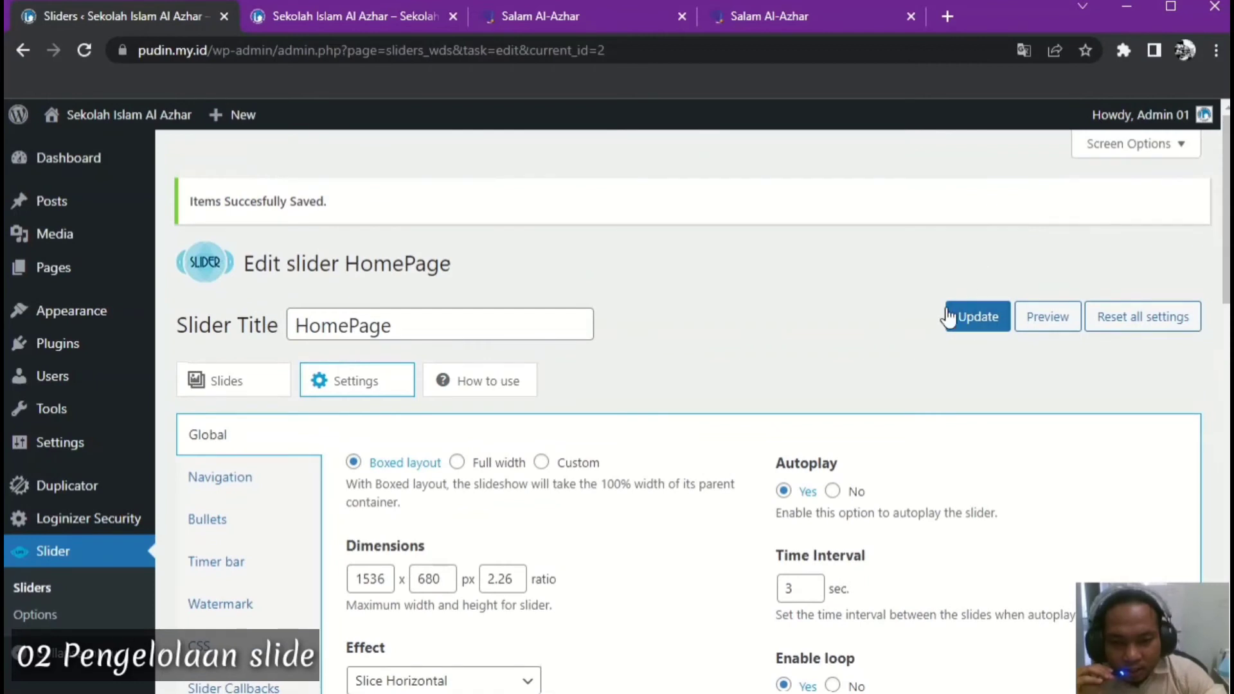
pyautogui.click(980, 319)
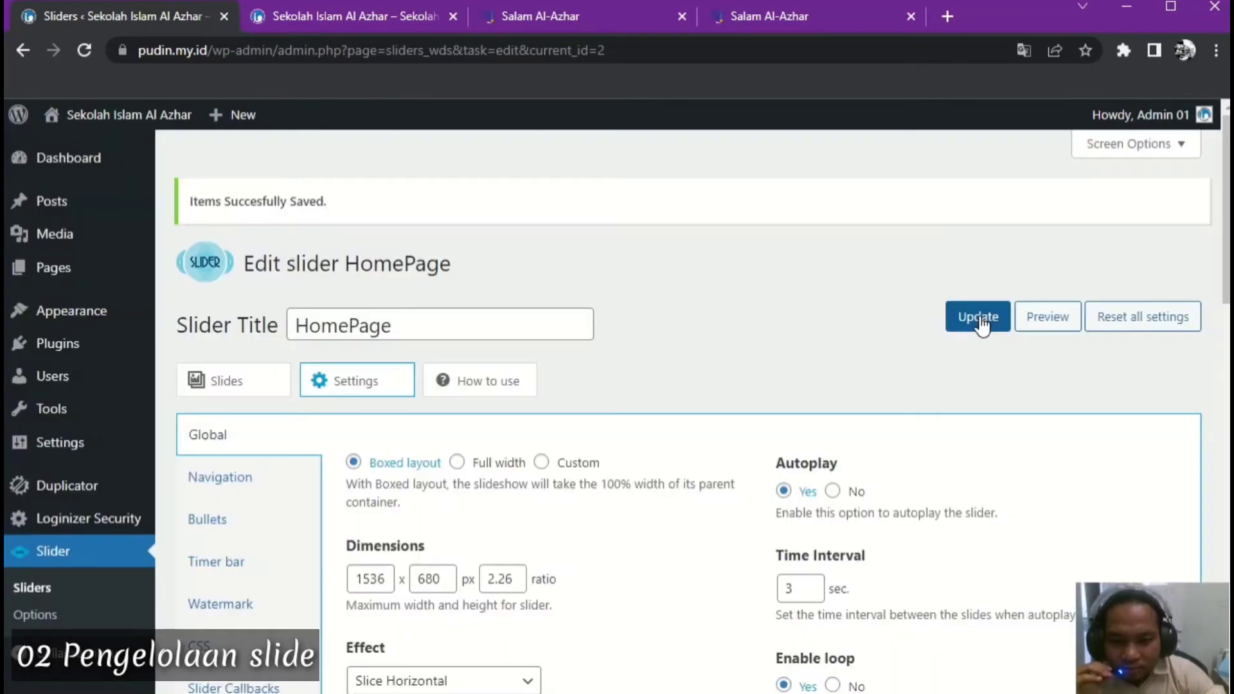
pyautogui.click(358, 9)
pyautogui.click(87, 56)
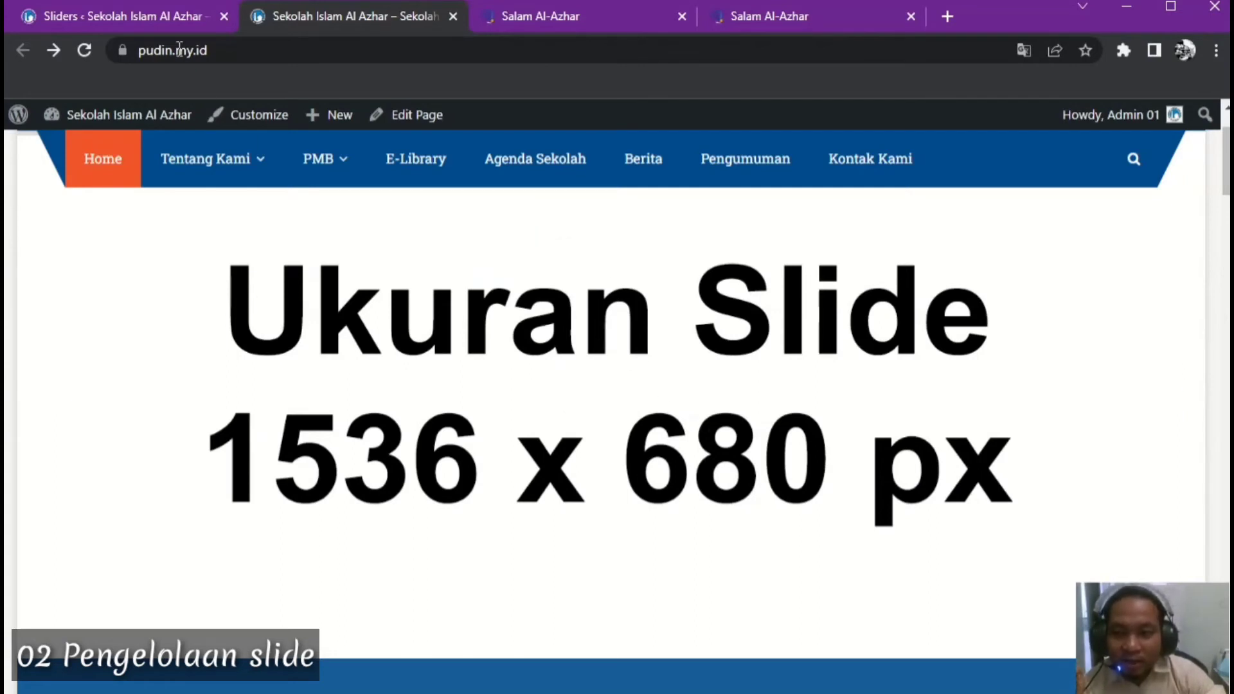
# Set the Time Interval to 4 sec and the Effect duration to 600 ms, then Update
pyautogui.click(160, 15)
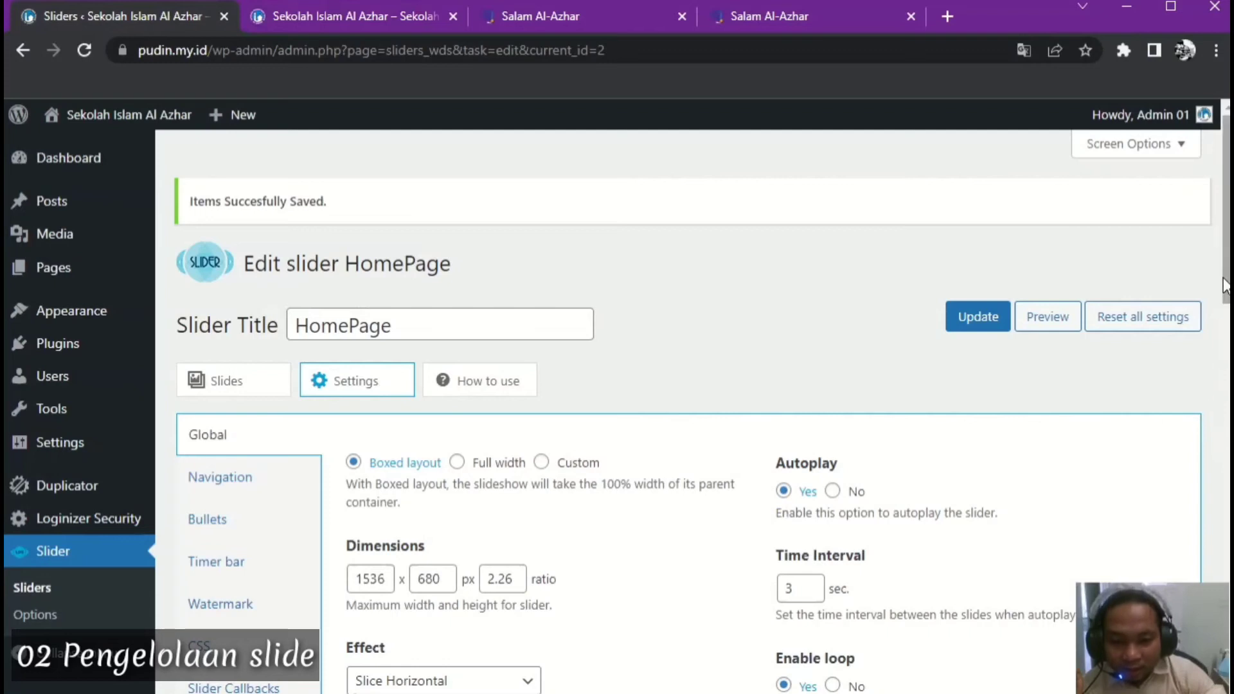
pyautogui.moveTo(1226, 286); pyautogui.dragTo(1226, 453)
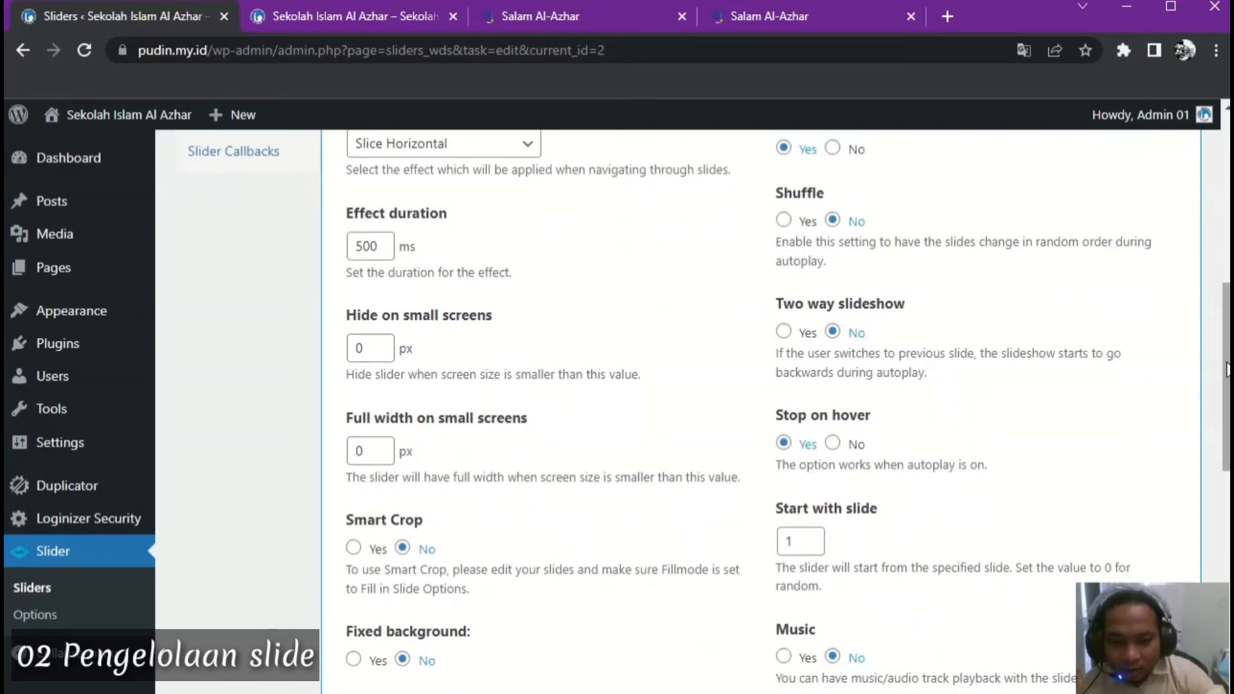
pyautogui.moveTo(1227, 376); pyautogui.dragTo(1227, 292)
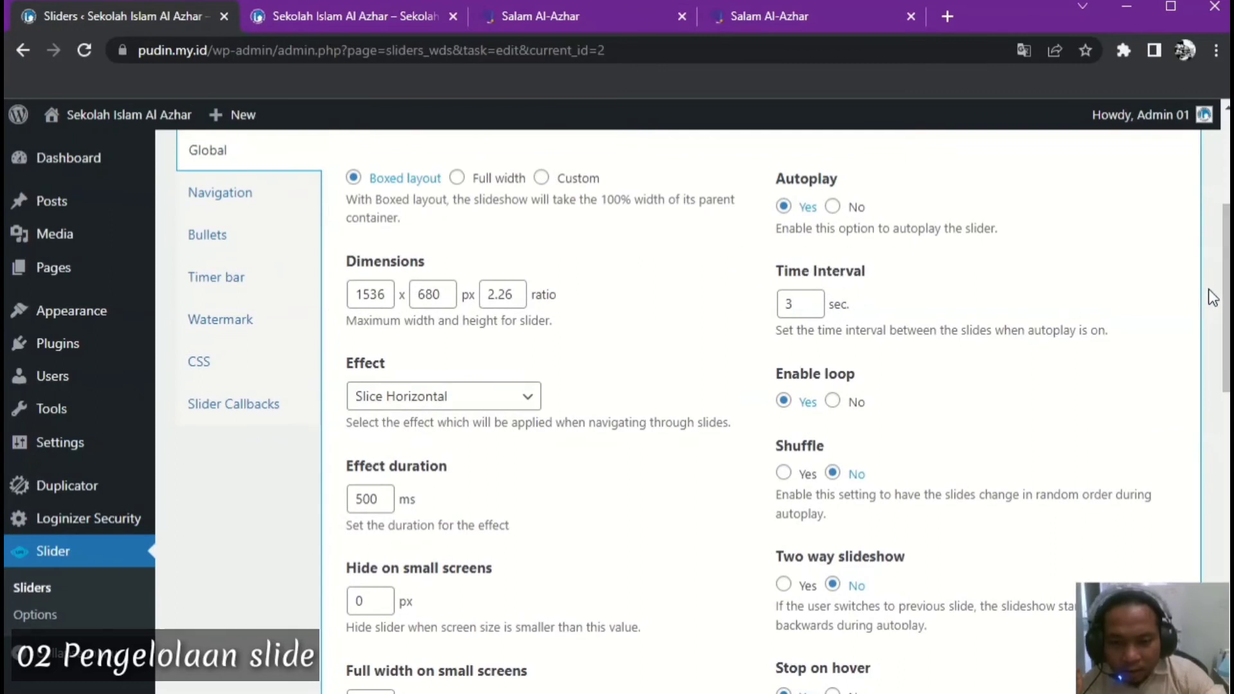
pyautogui.doubleClick(802, 310)
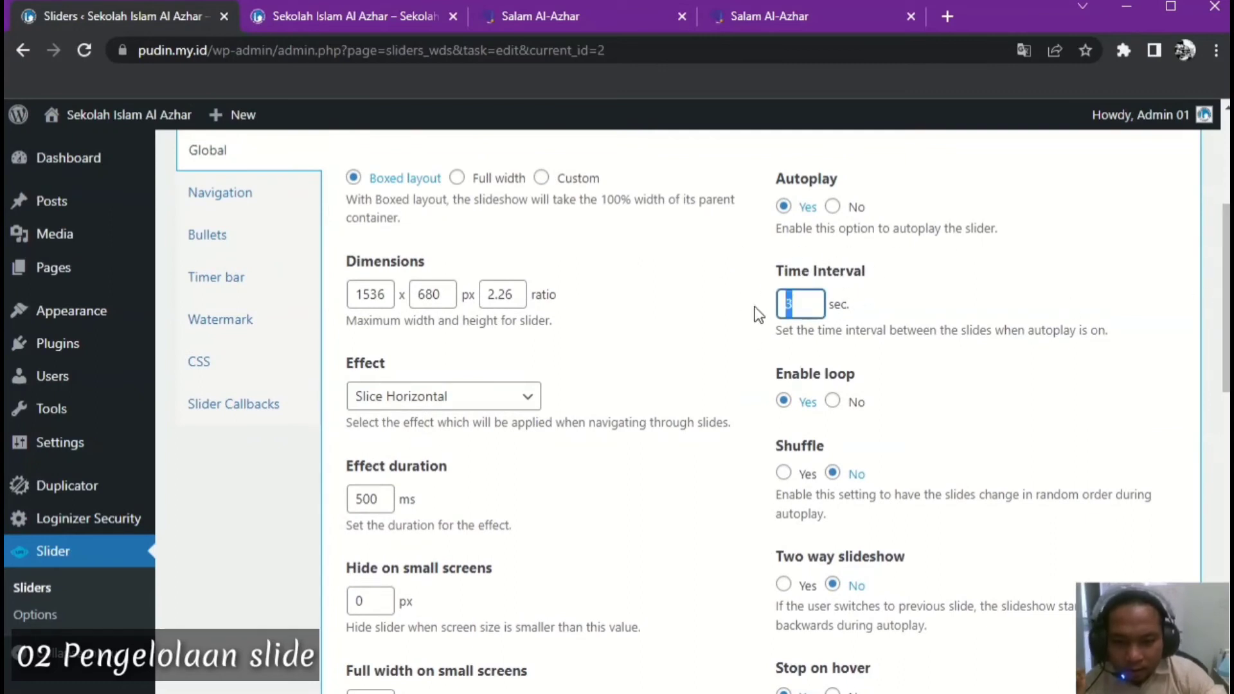
pyautogui.write('4')
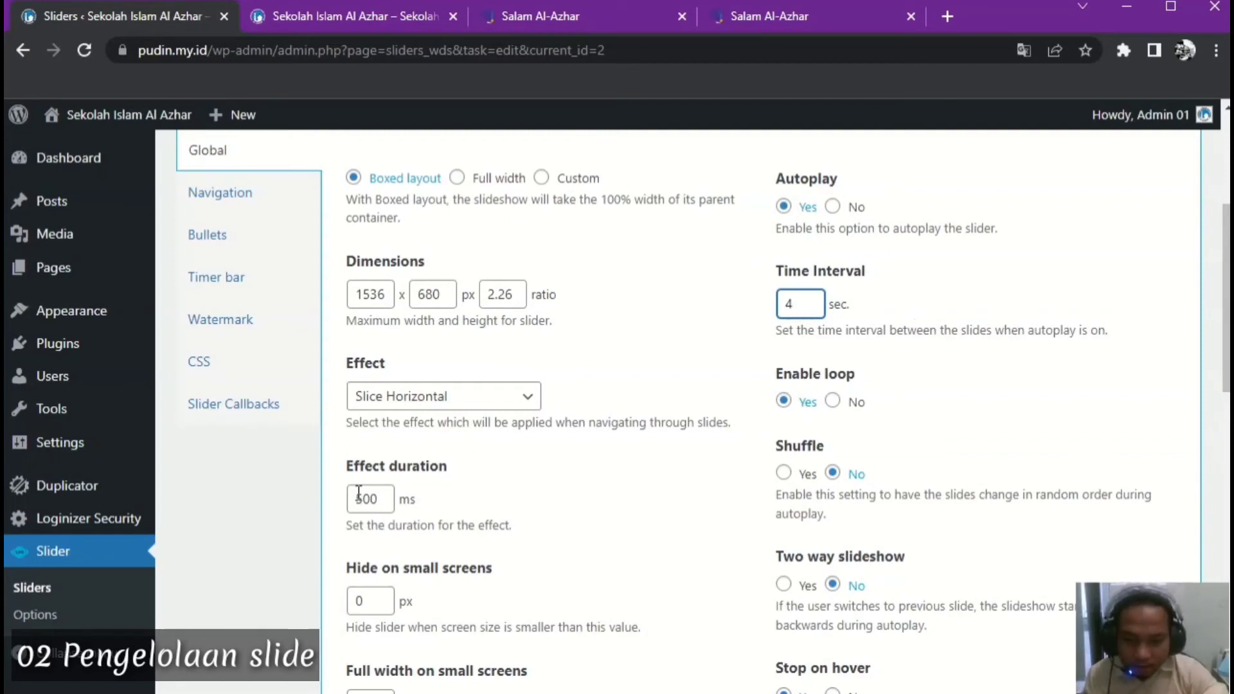
pyautogui.moveTo(360, 502); pyautogui.dragTo(350, 501)
pyautogui.write('8')
pyautogui.scroll(4, 757, 445)
pyautogui.click(976, 317)
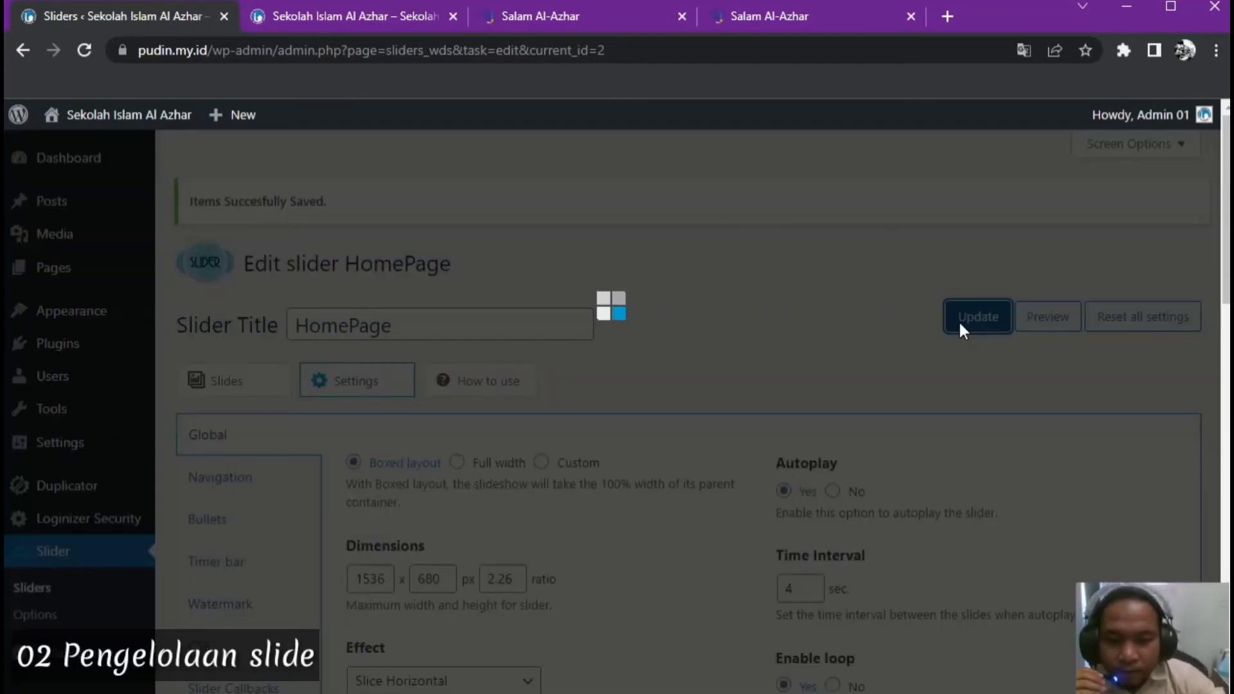
pyautogui.scroll(-3, 865, 384)
pyautogui.scroll(-11, 865, 383)
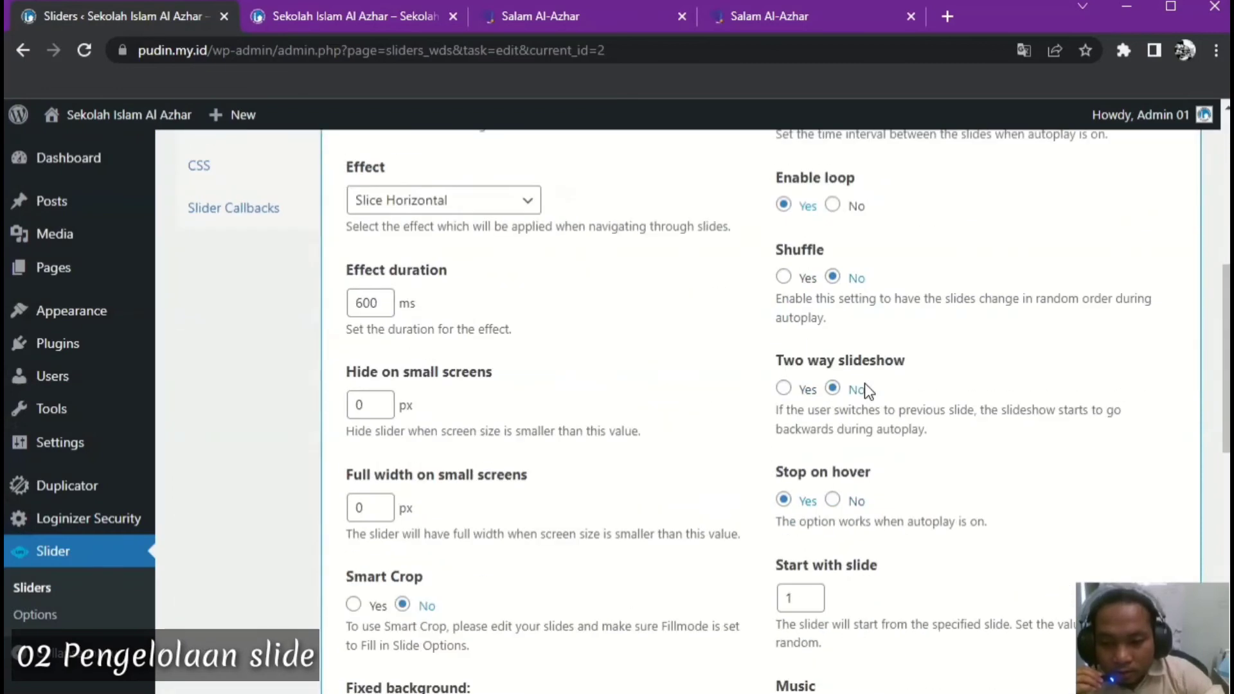
# Check the slider's Navigation settings and compare them with the live homepage slider
pyautogui.scroll(-3, 861, 386)
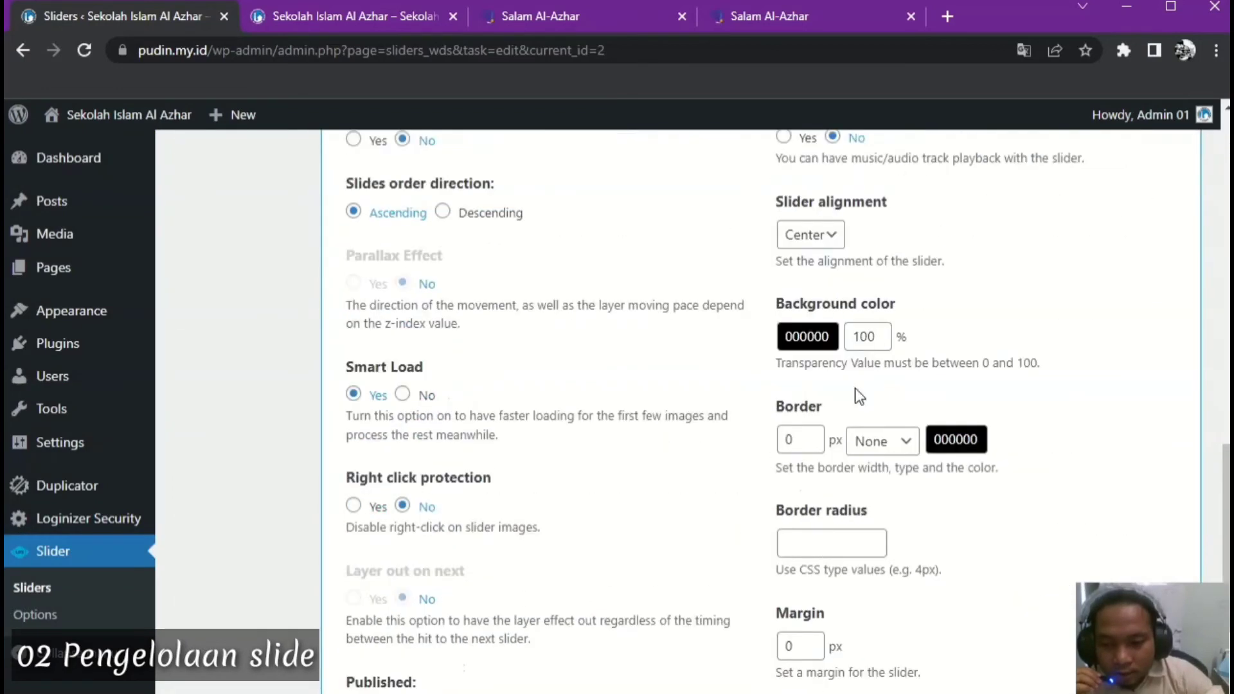
pyautogui.scroll(15, 656, 428)
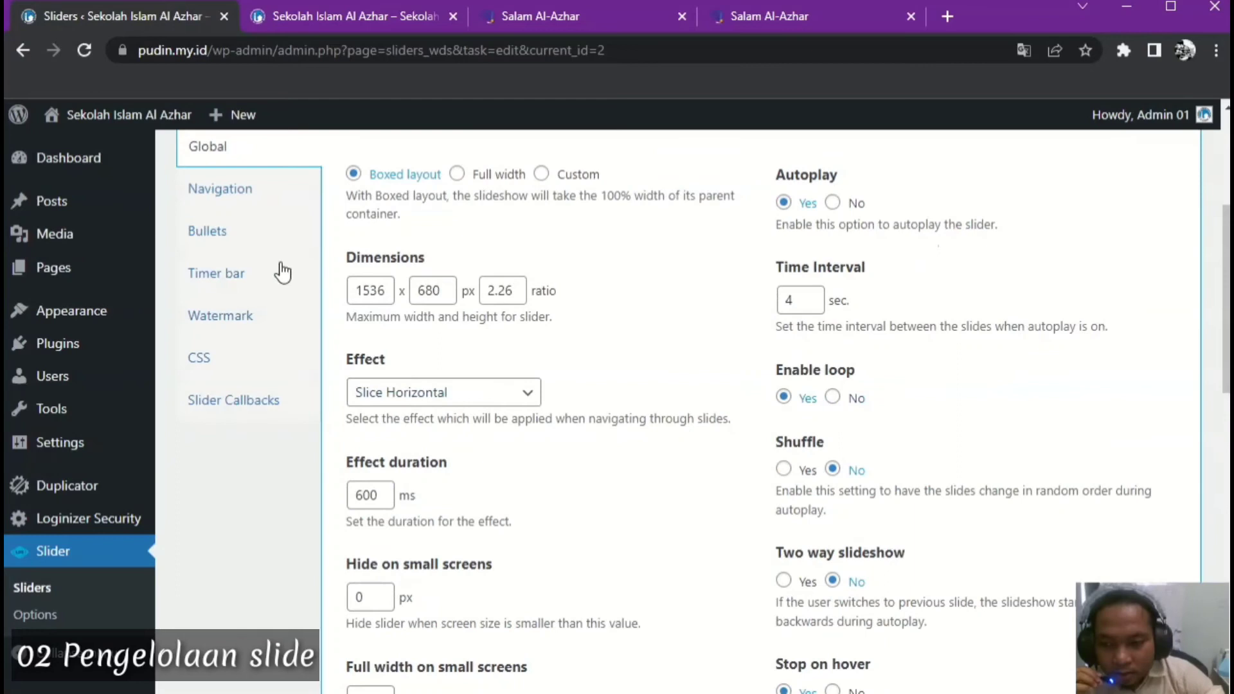
pyautogui.click(221, 189)
pyautogui.scroll(-4, 553, 411)
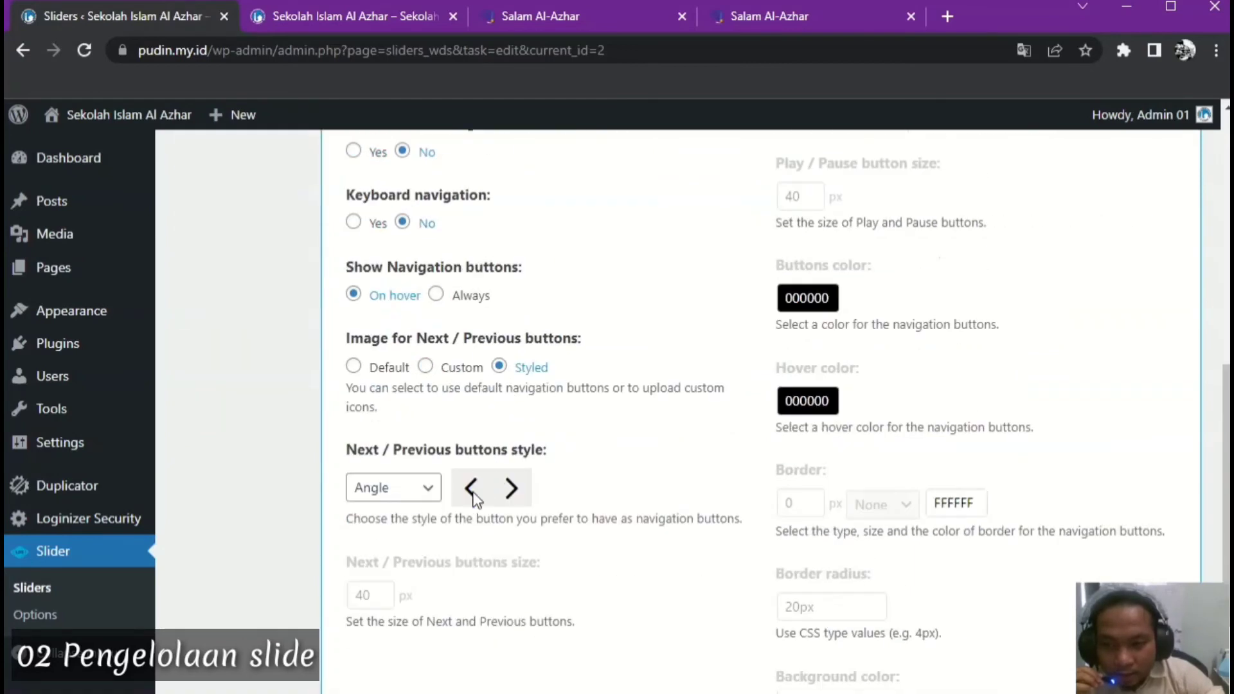
pyautogui.click(367, 5)
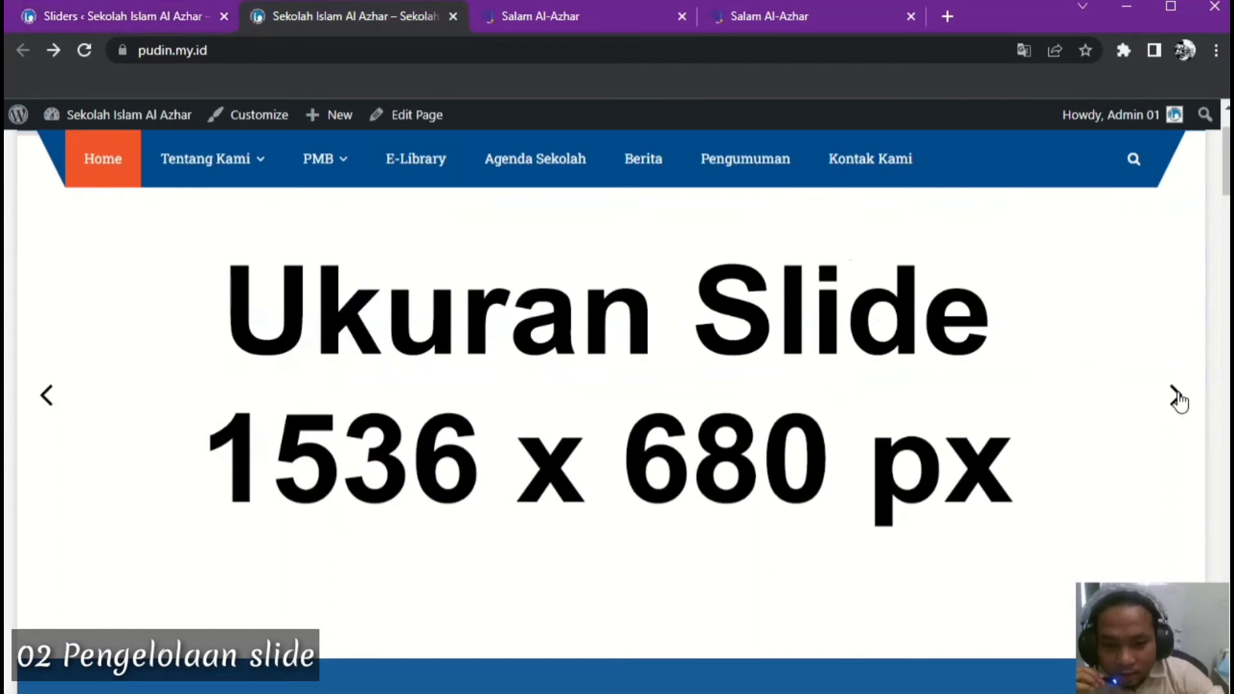
pyautogui.click(131, 20)
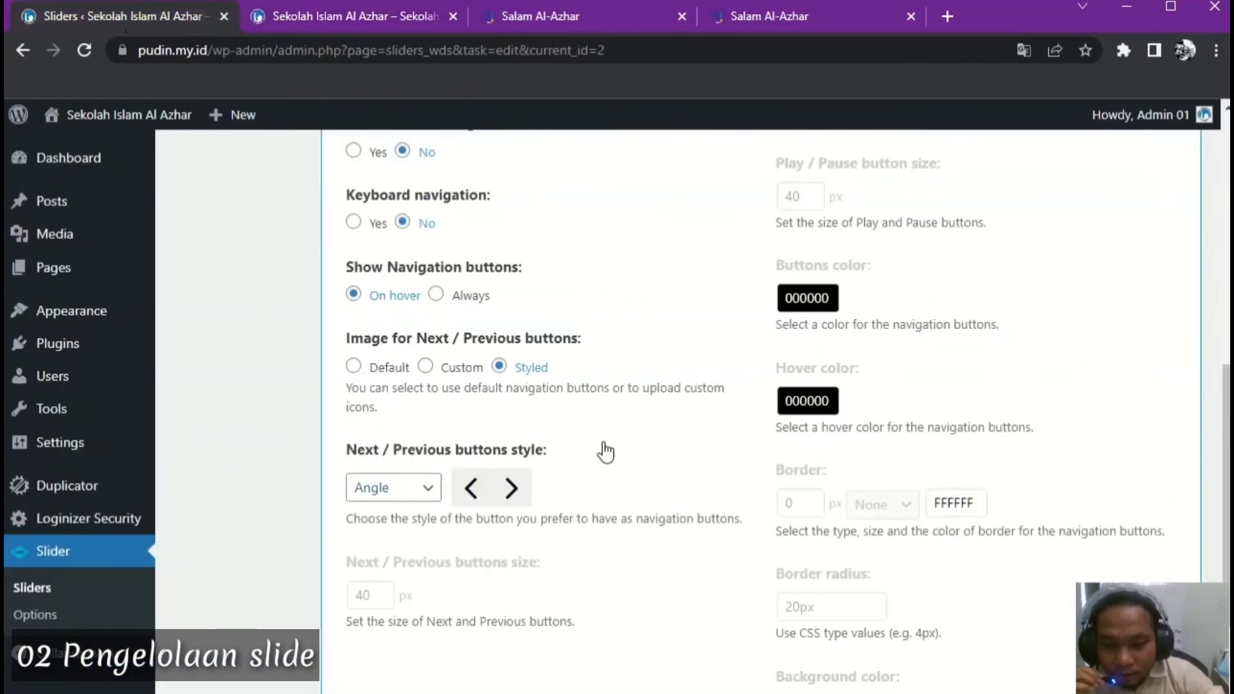
# Check the Bullets and Timer bar settings, then view the live homepage slider
pyautogui.scroll(-2, 583, 368)
pyautogui.scroll(9, 586, 372)
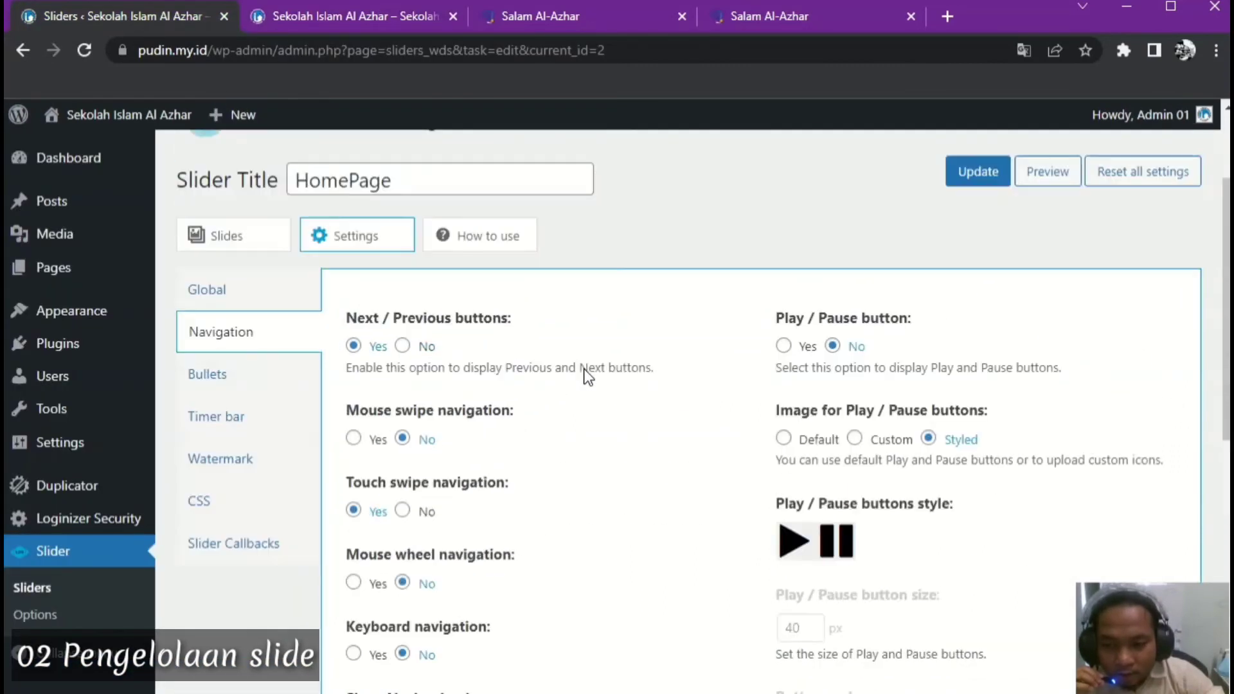
pyautogui.click(240, 391)
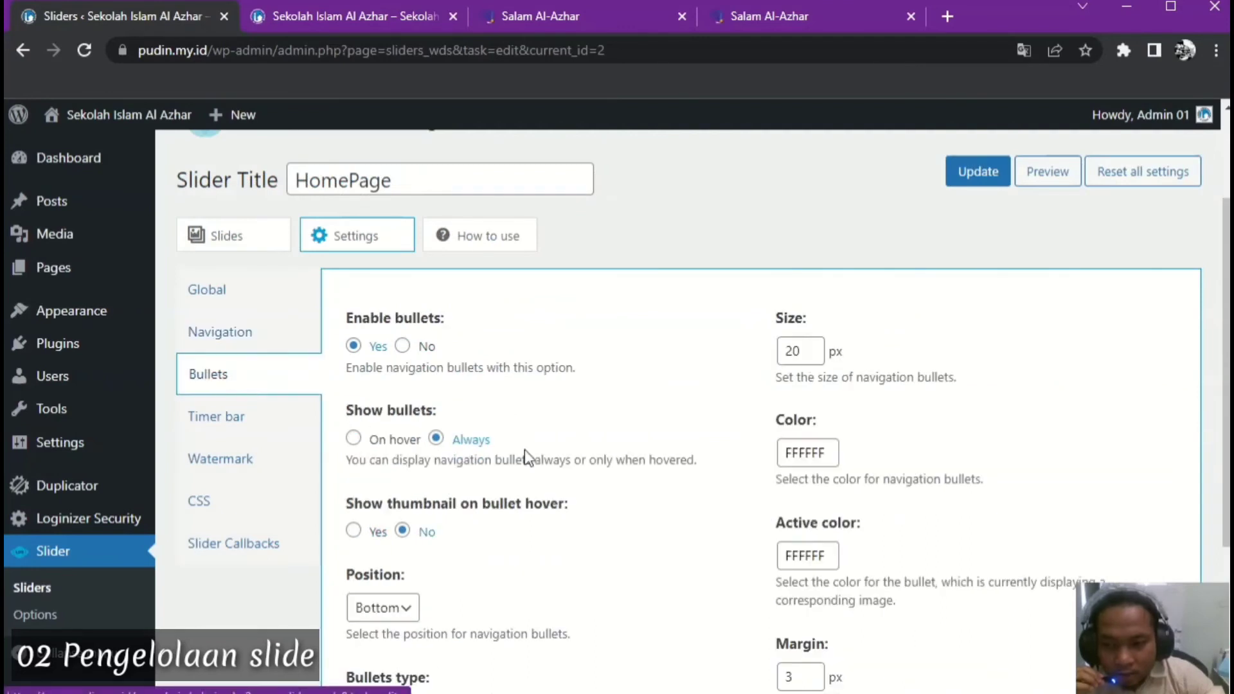
pyautogui.scroll(-3, 578, 459)
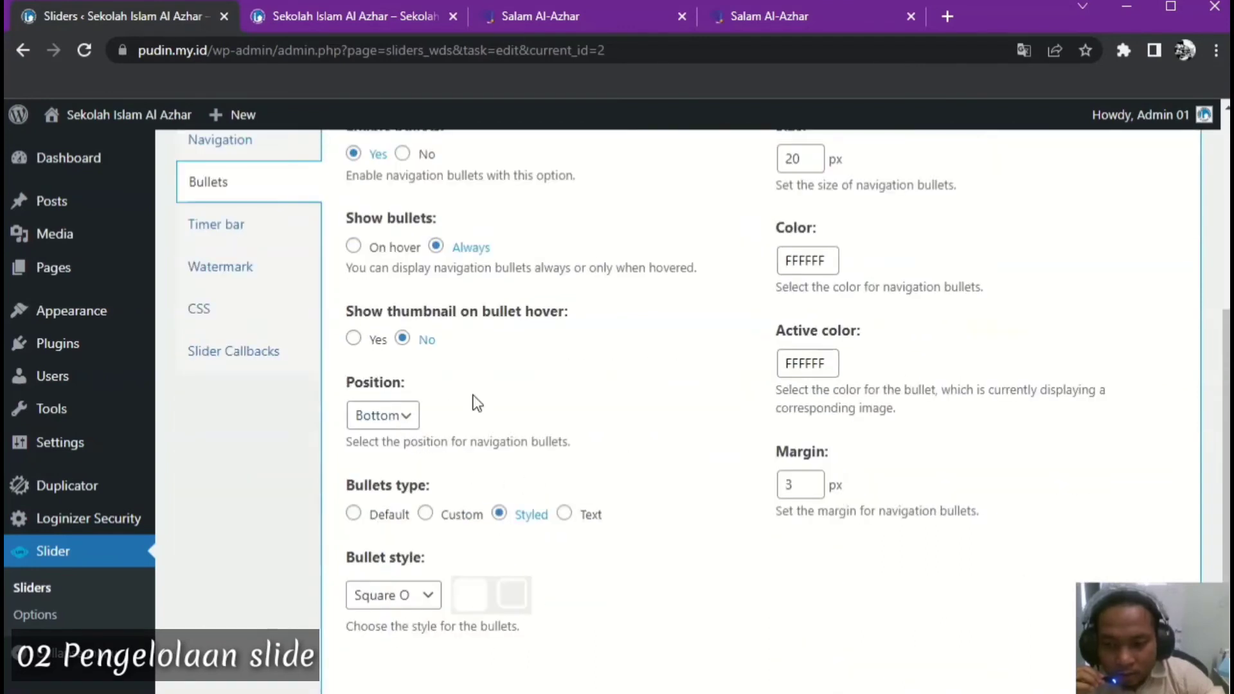
pyautogui.click(239, 225)
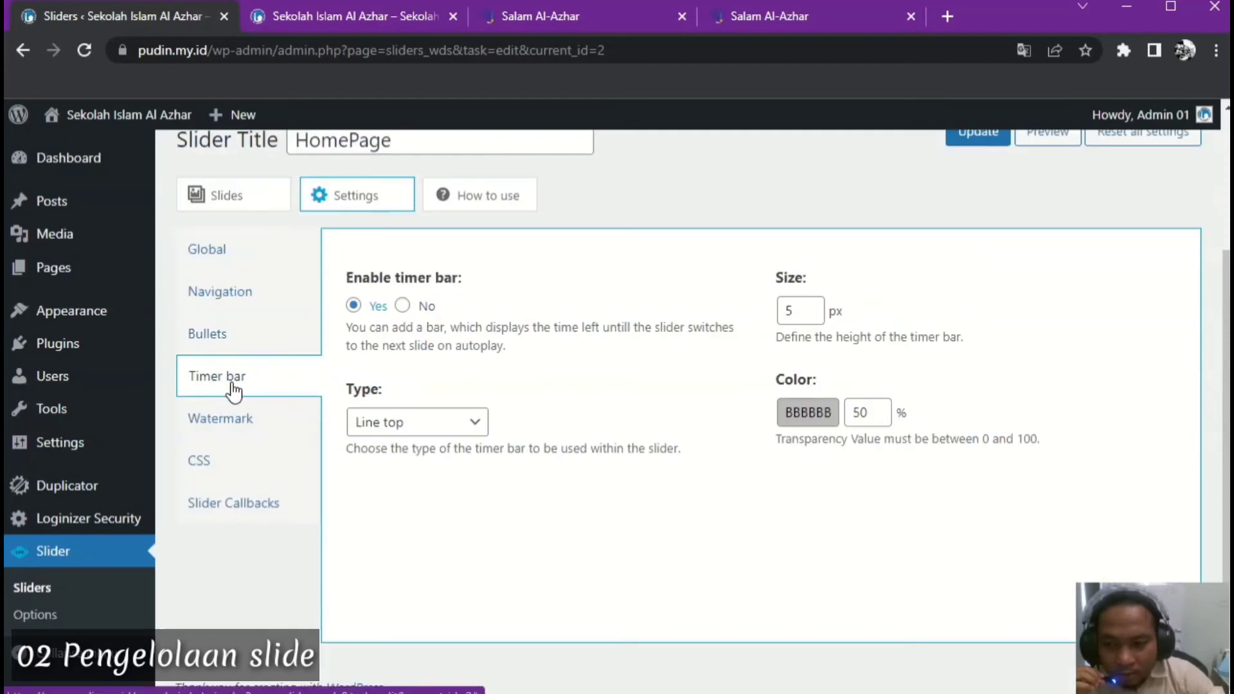
pyautogui.click(331, 22)
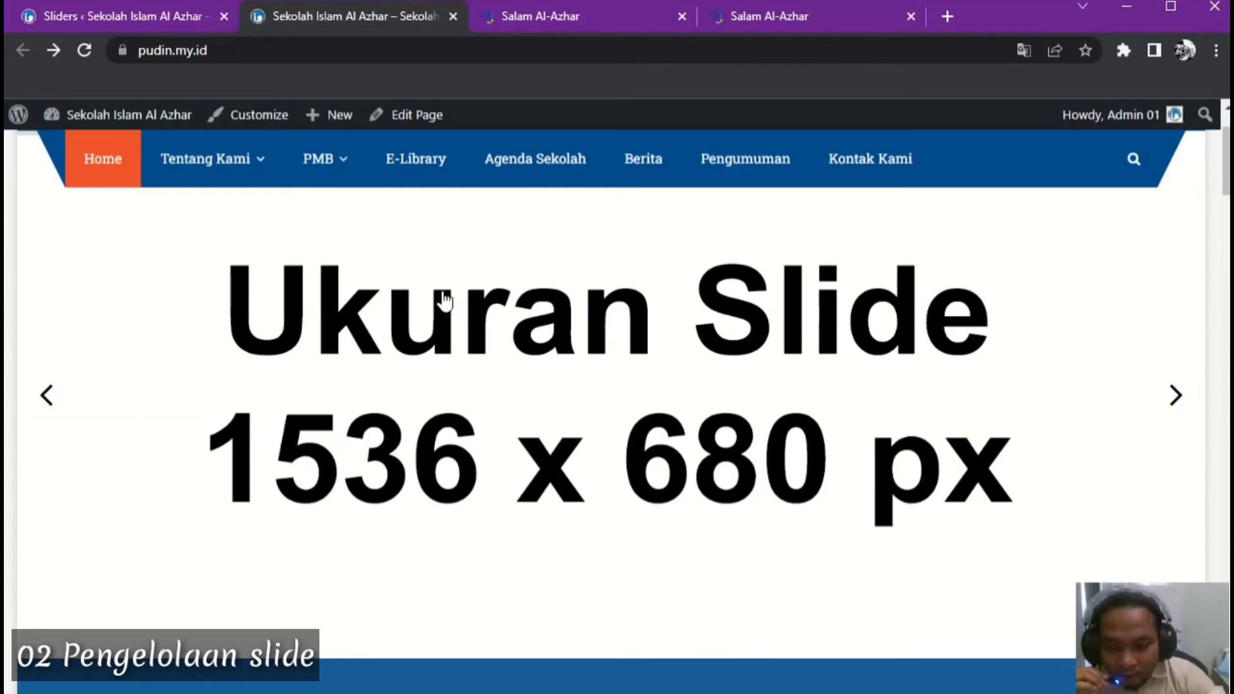
# Set the Timer bar Type to Line Bottom, update, and reload the live homepage
pyautogui.click(156, 18)
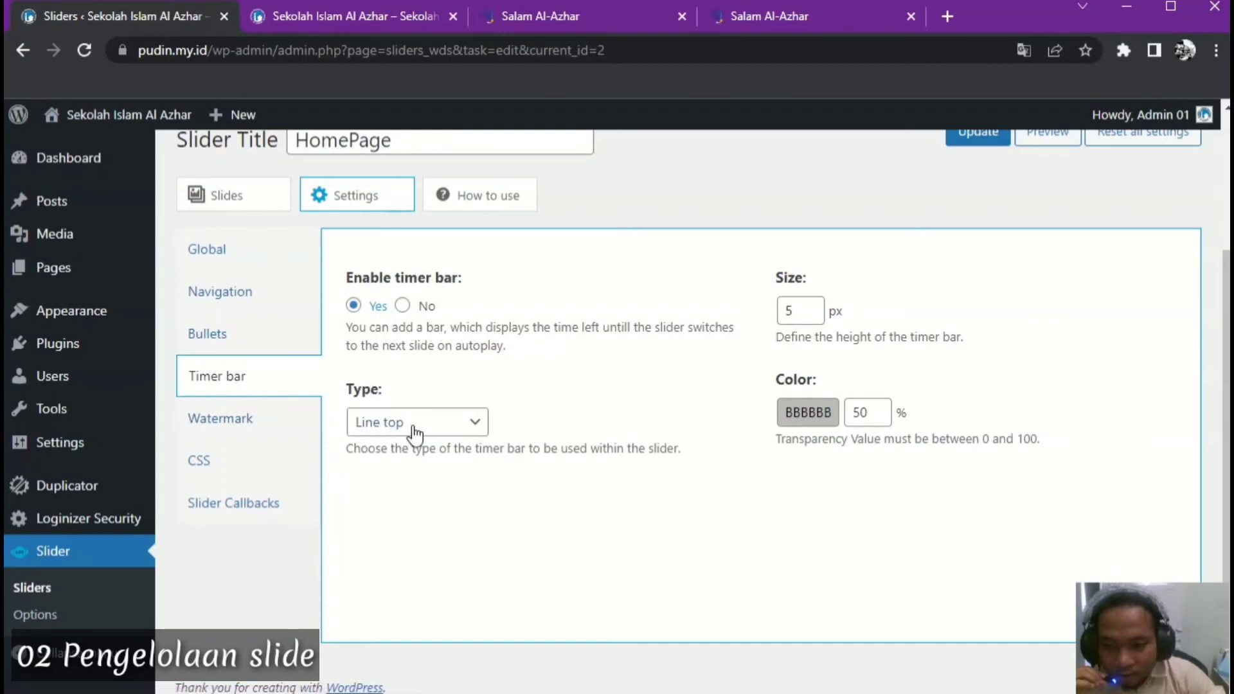
pyautogui.click(455, 427)
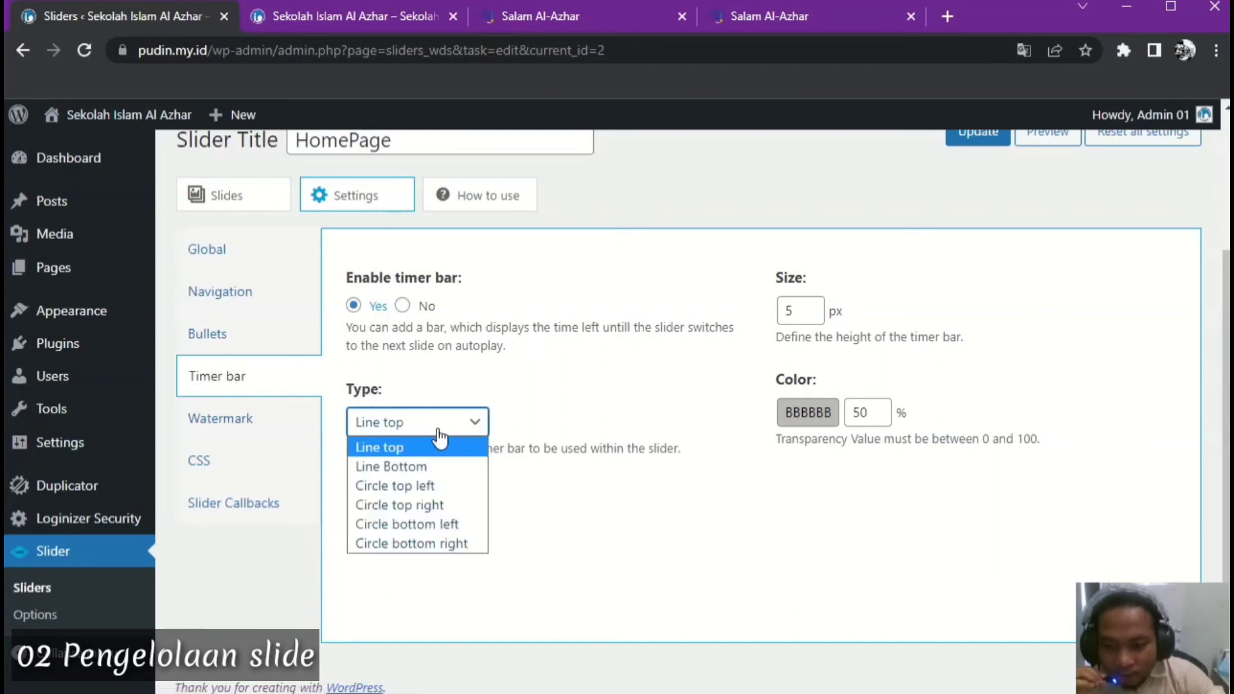
pyautogui.click(419, 469)
pyautogui.scroll(3, 646, 426)
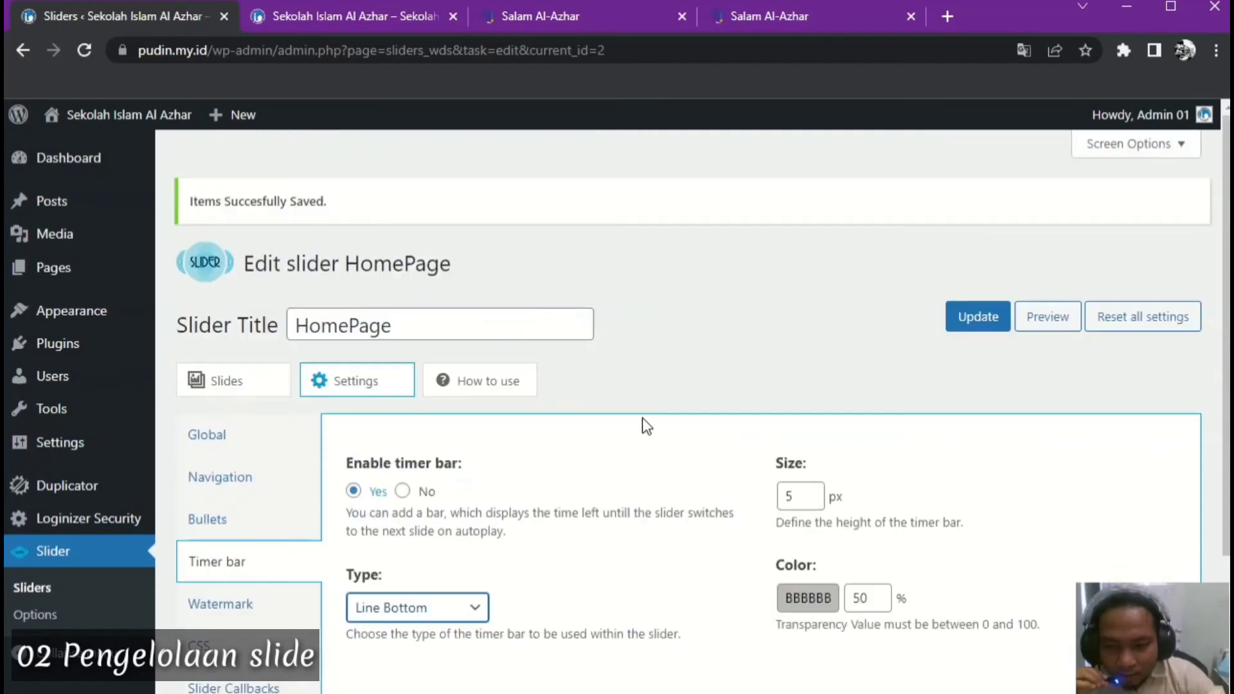
pyautogui.click(980, 315)
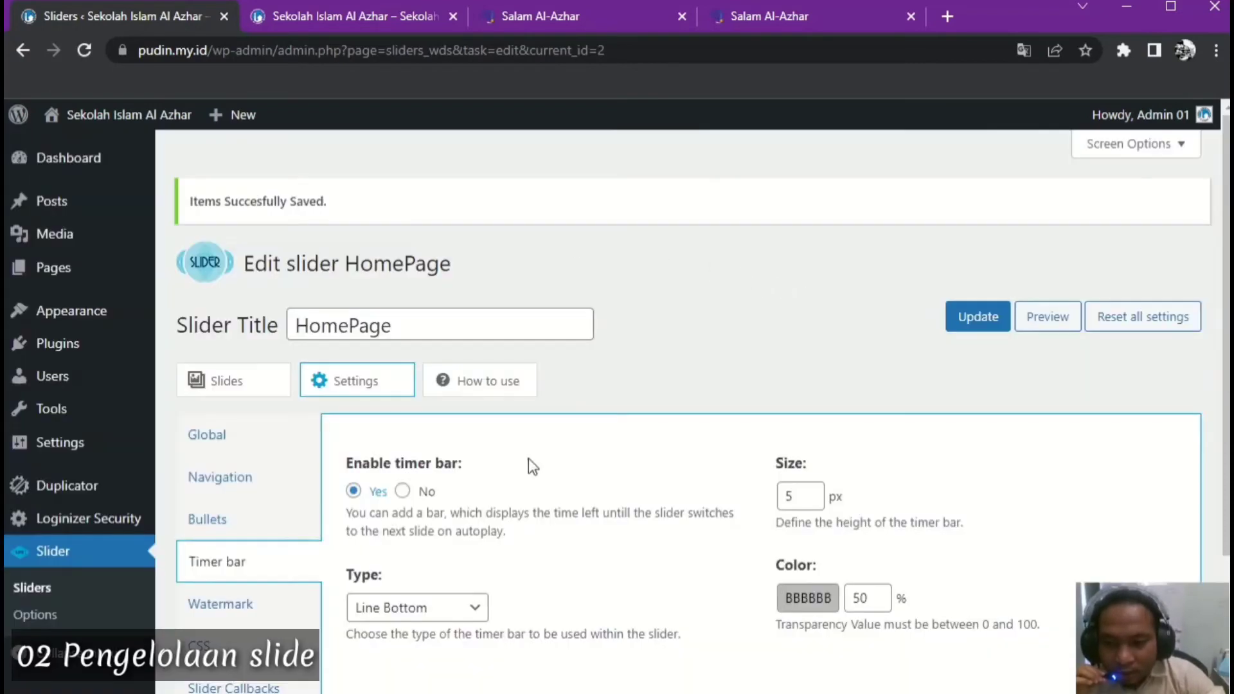
pyautogui.click(314, 18)
pyautogui.click(85, 52)
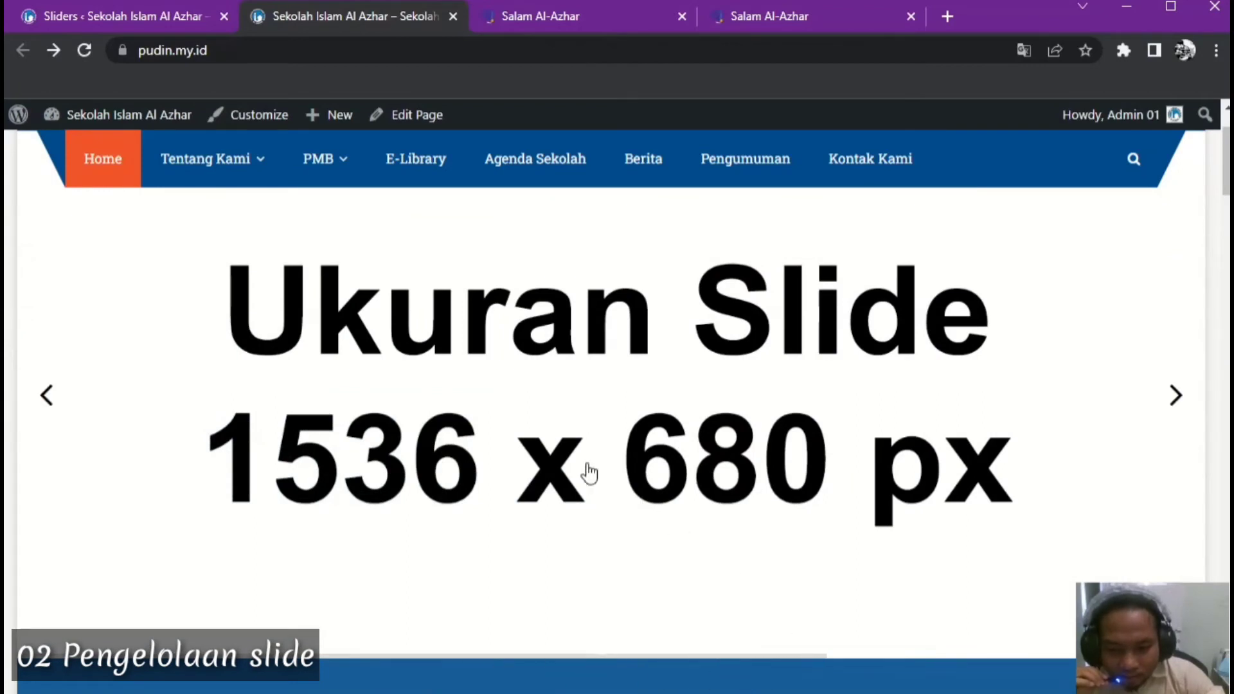
# Review the HomePage slider's Navigation, Global and Slides tabs, then switch to Photoshop
pyautogui.click(184, 19)
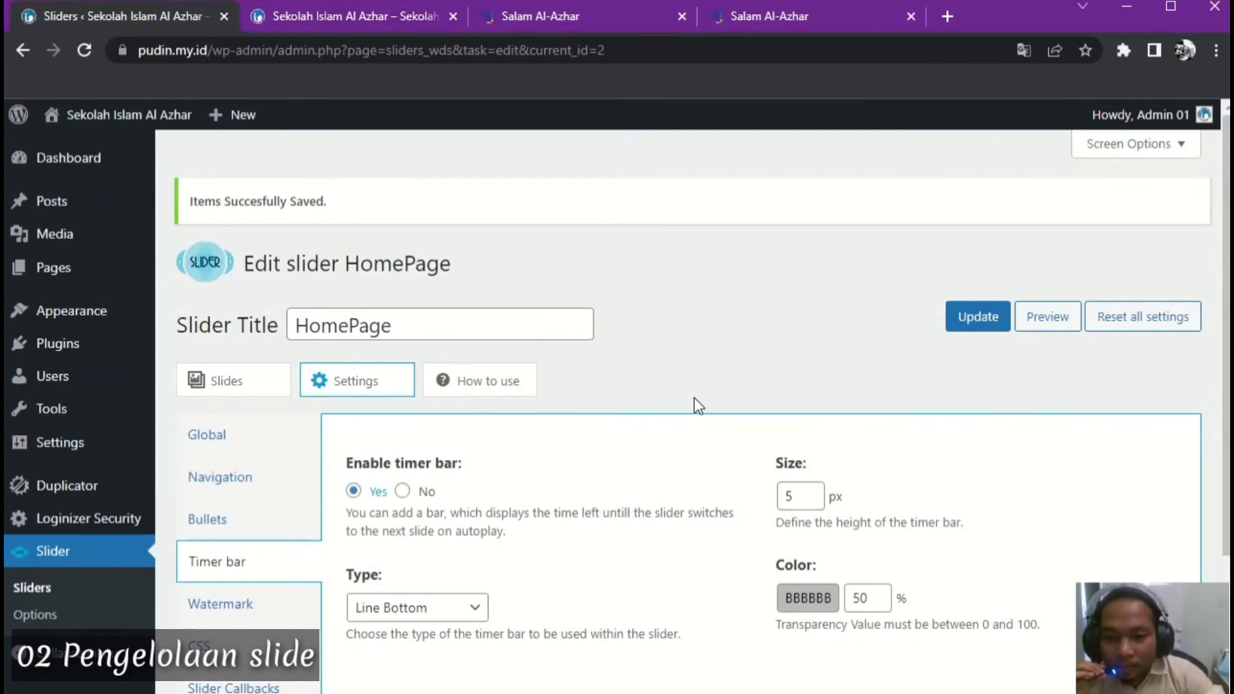
pyautogui.scroll(-3, 695, 397)
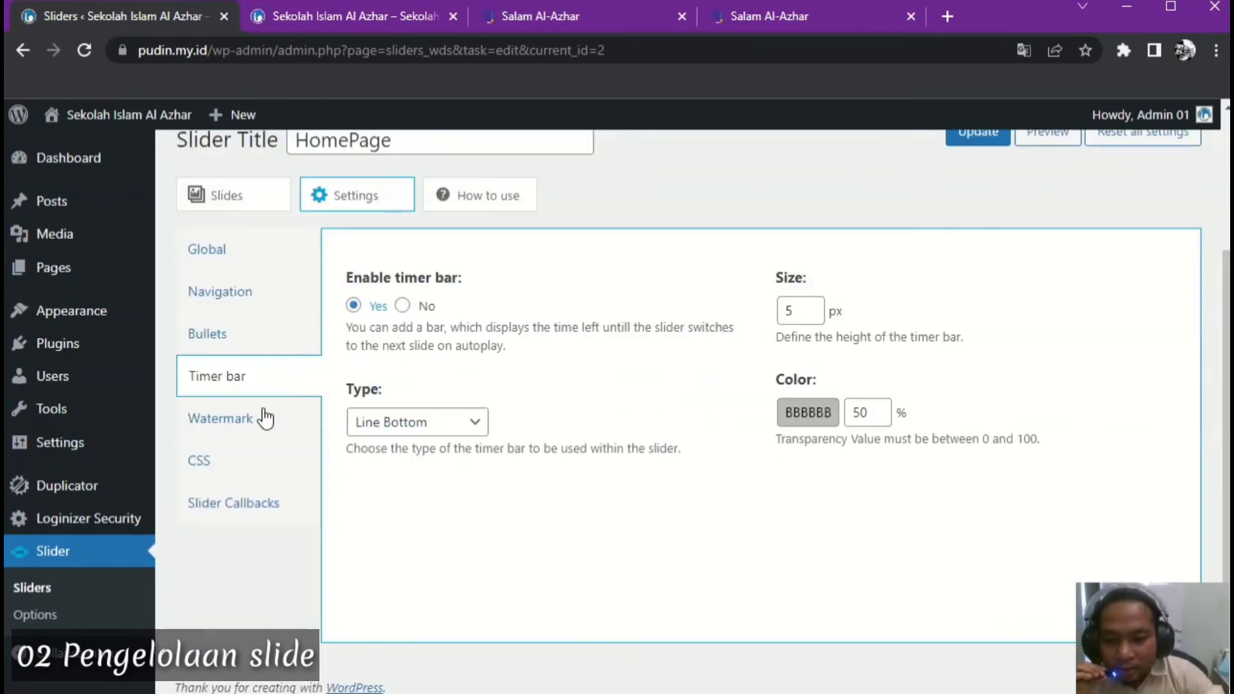
pyautogui.click(225, 293)
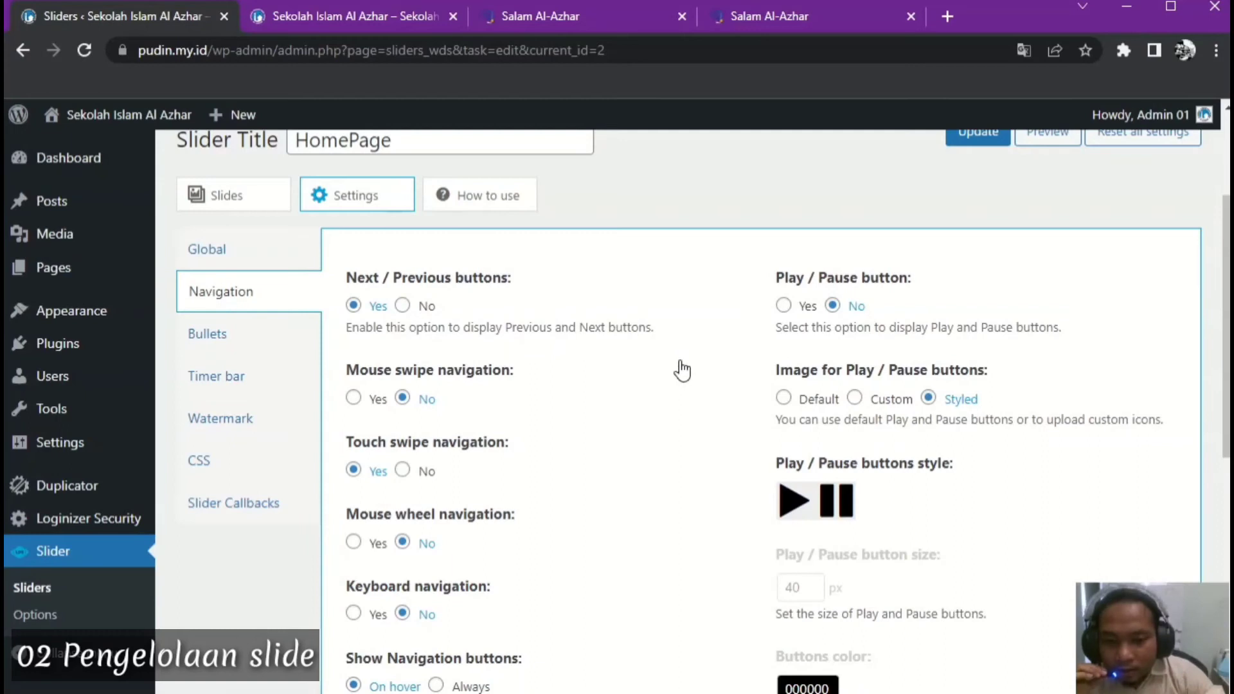
pyautogui.click(234, 249)
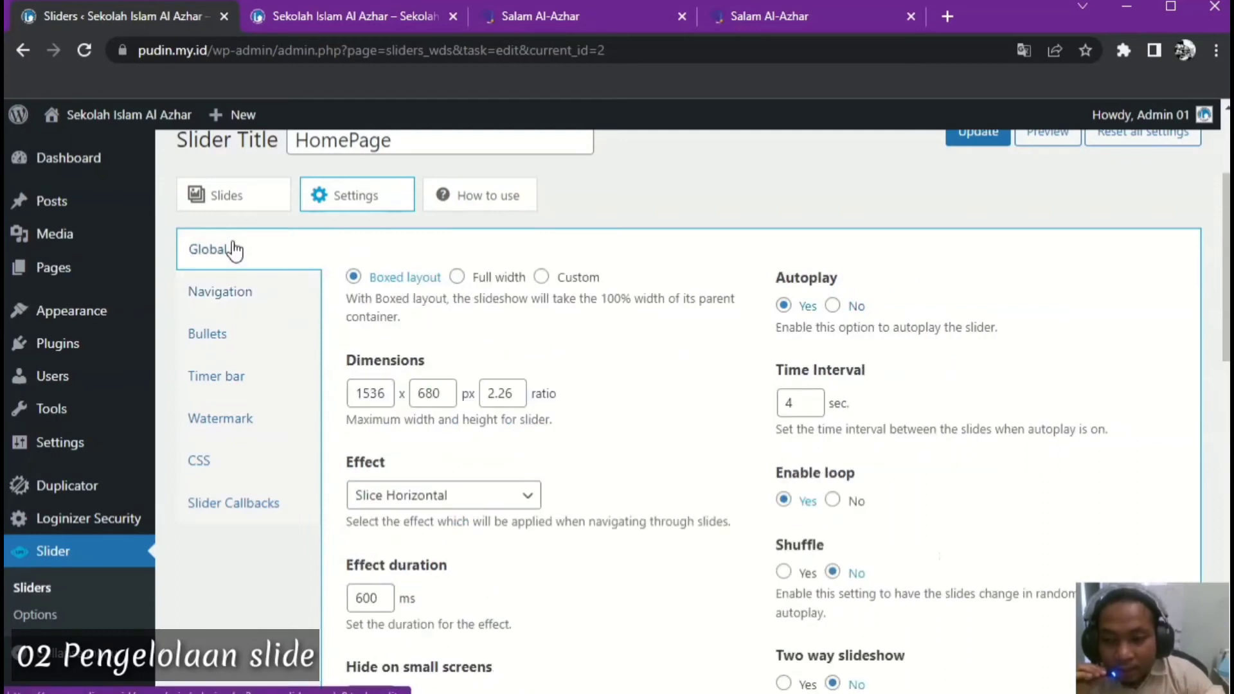
pyautogui.scroll(3, 501, 320)
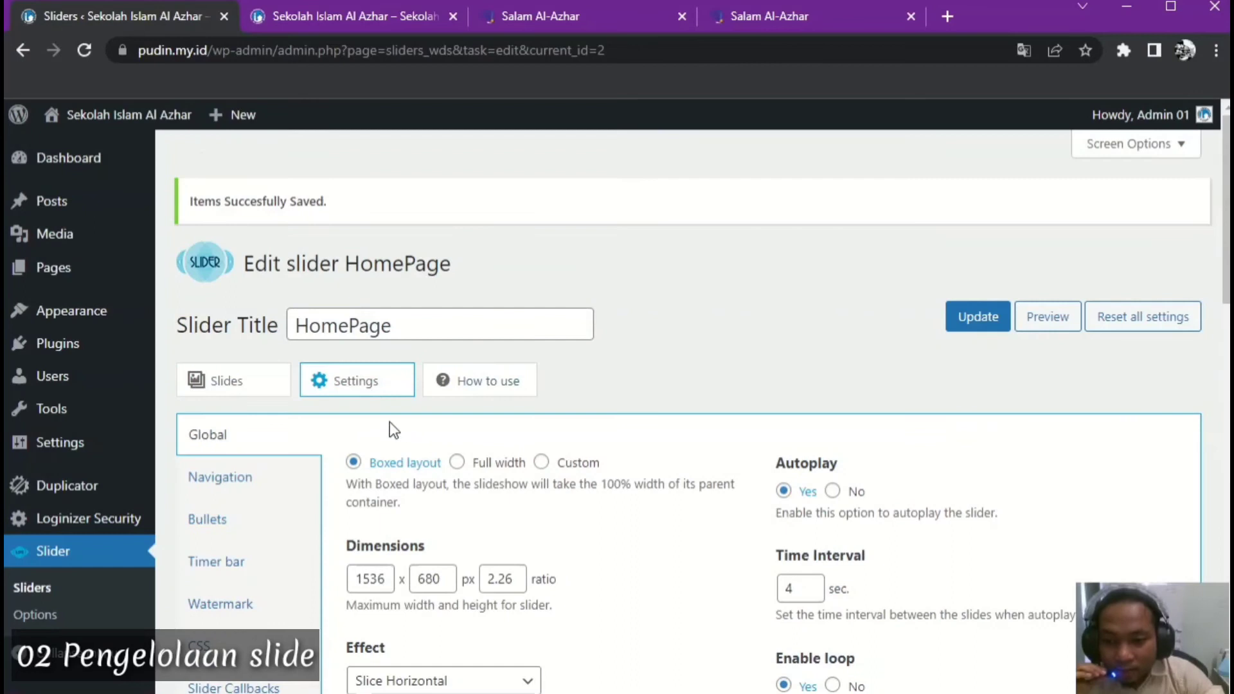
pyautogui.click(235, 384)
pyautogui.scroll(-3, 754, 379)
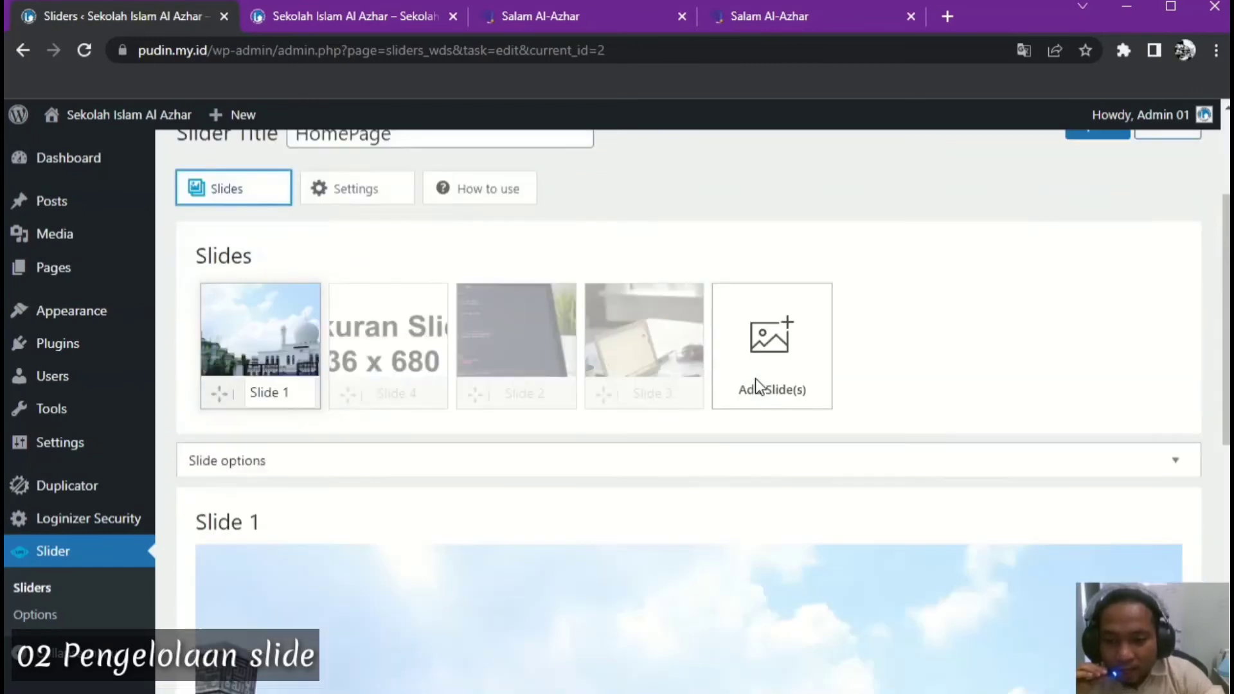
pyautogui.moveTo(315, 368)
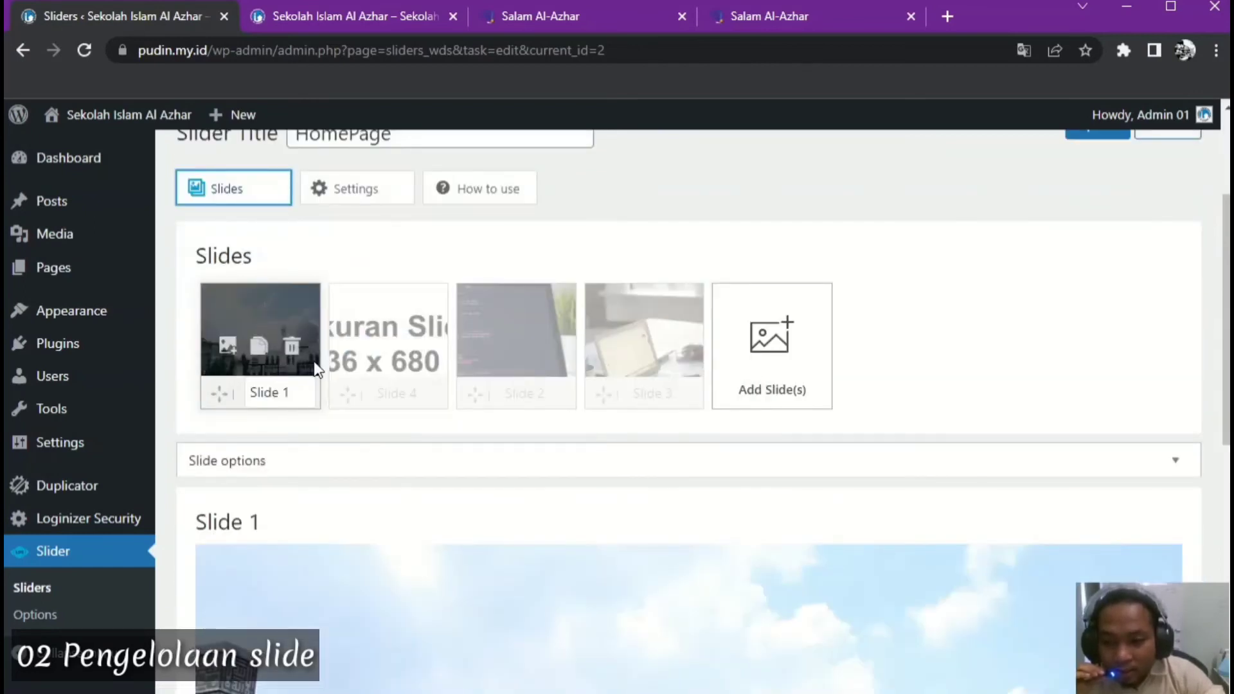
pyautogui.moveTo(547, 345)
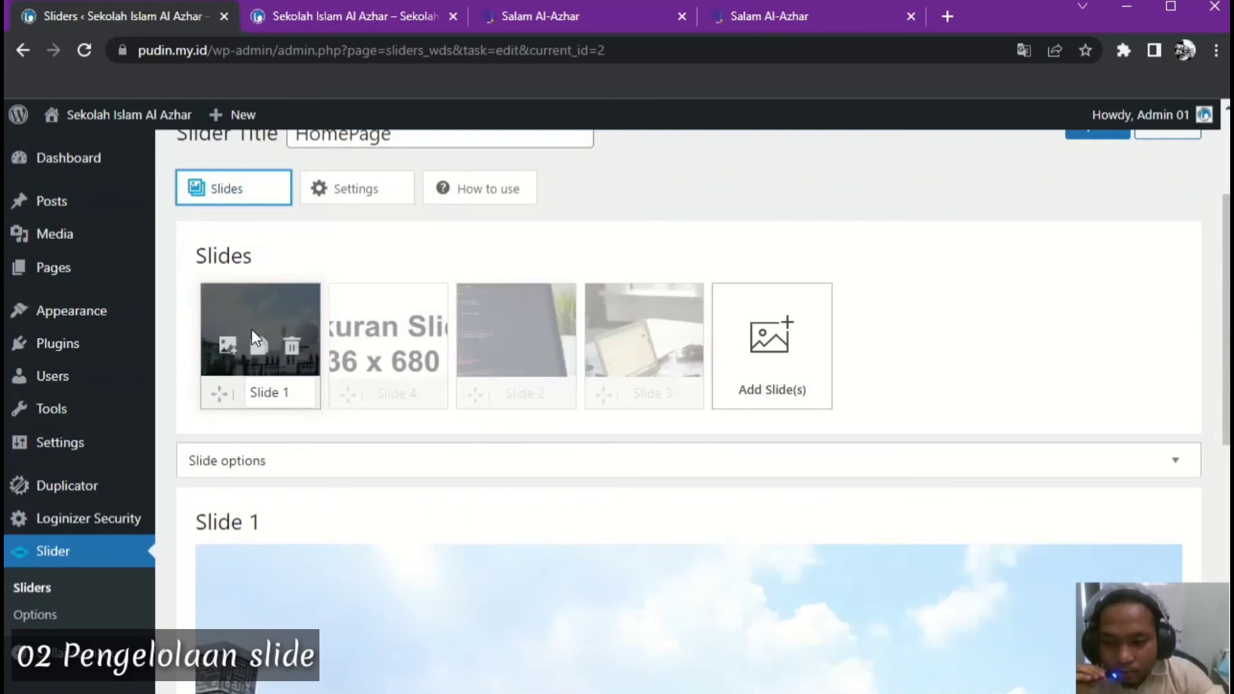
pyautogui.moveTo(649, 334)
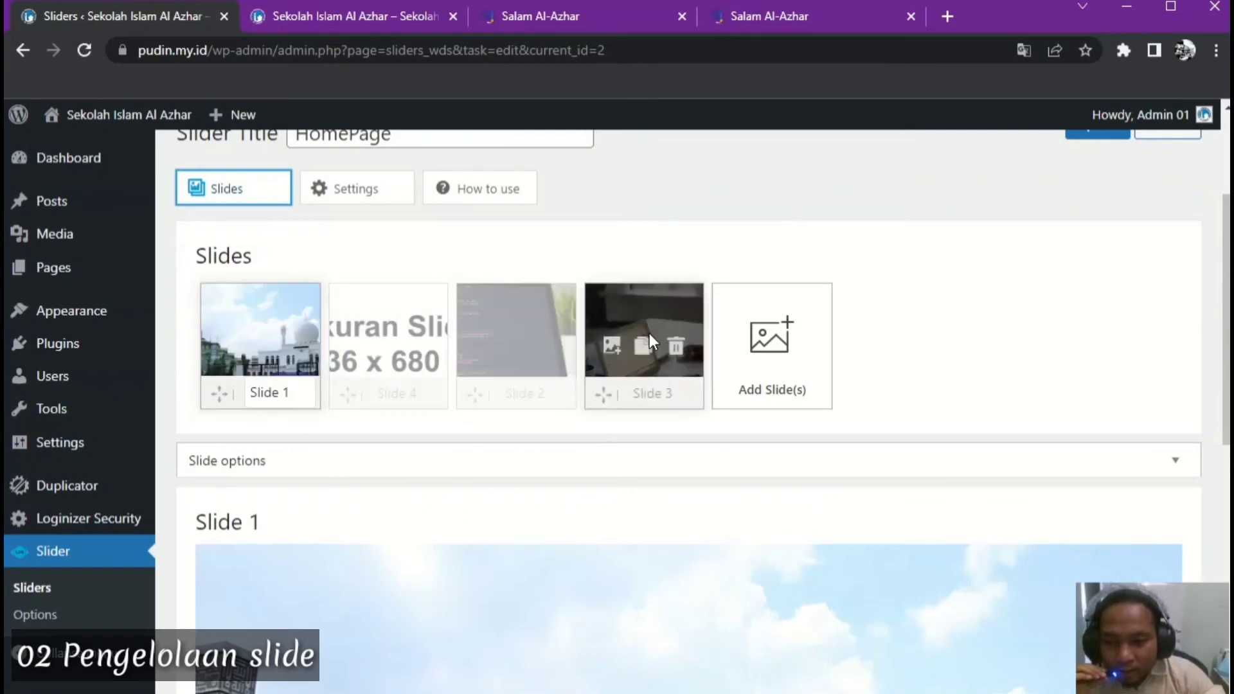
pyautogui.moveTo(283, 321)
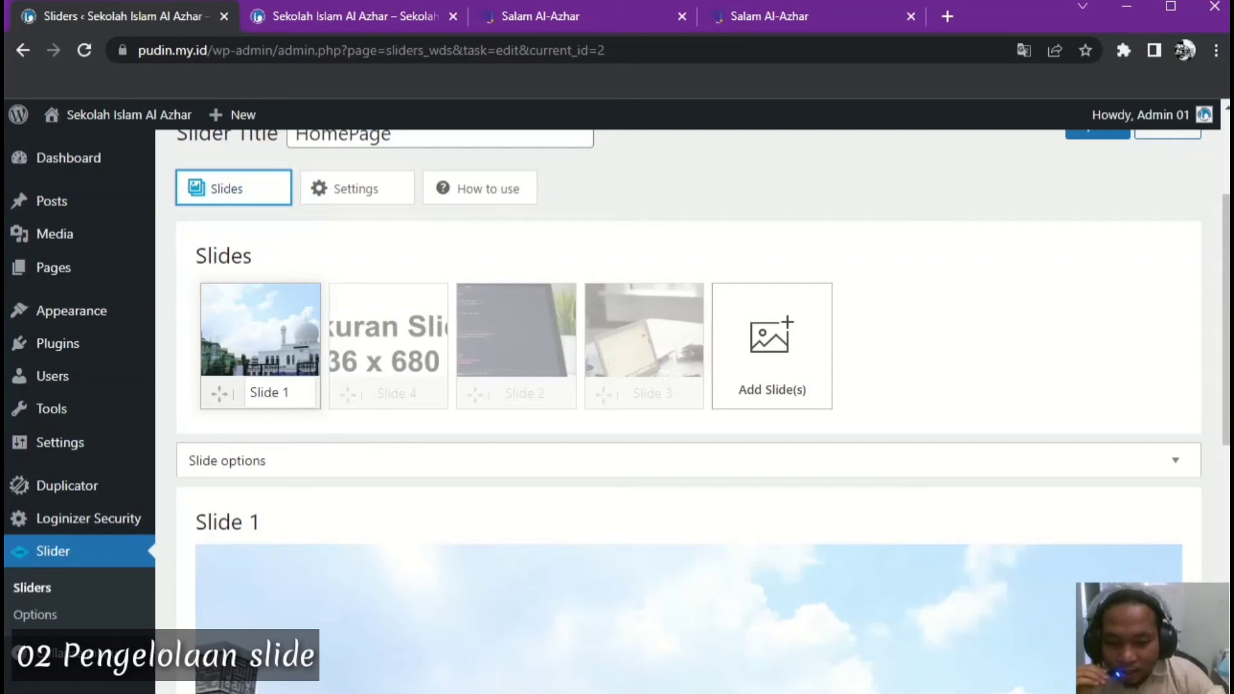
pyautogui.hotkey('alt', 'Tab')
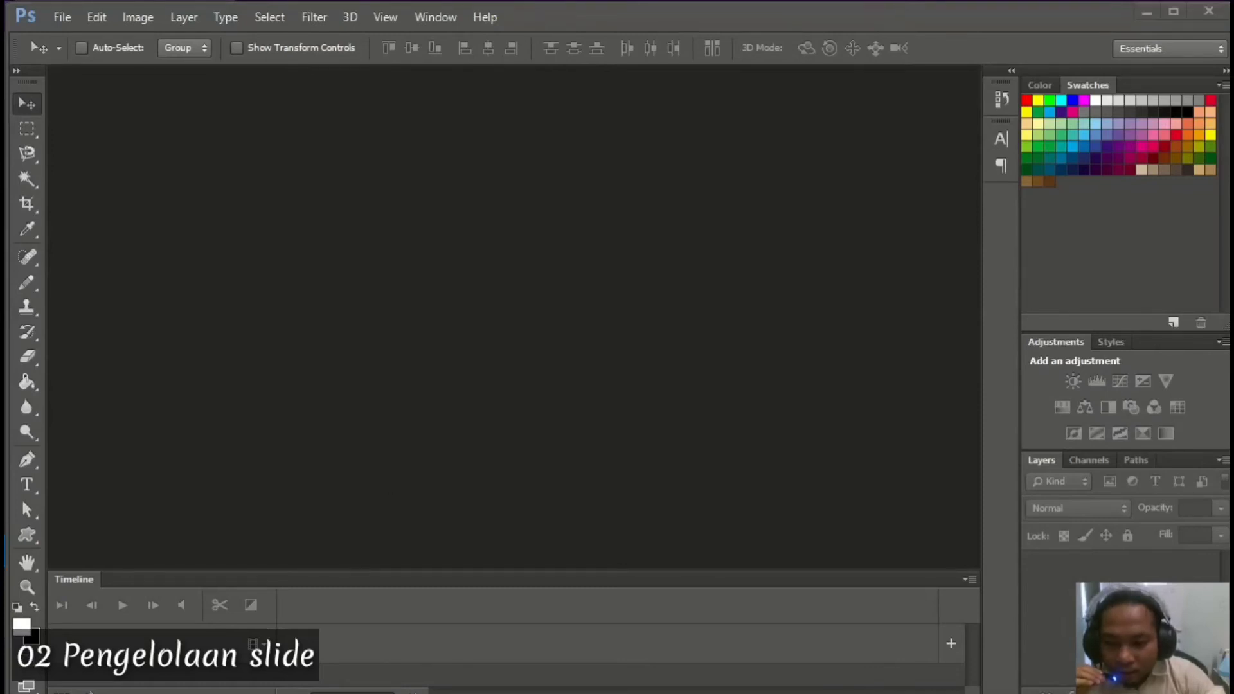
# Check the 1536 slide width in the notes and start a new document with Width 1536
pyautogui.hotkey('alt', 'Tab')
pyautogui.moveTo(634, 339); pyautogui.dragTo(681, 337)
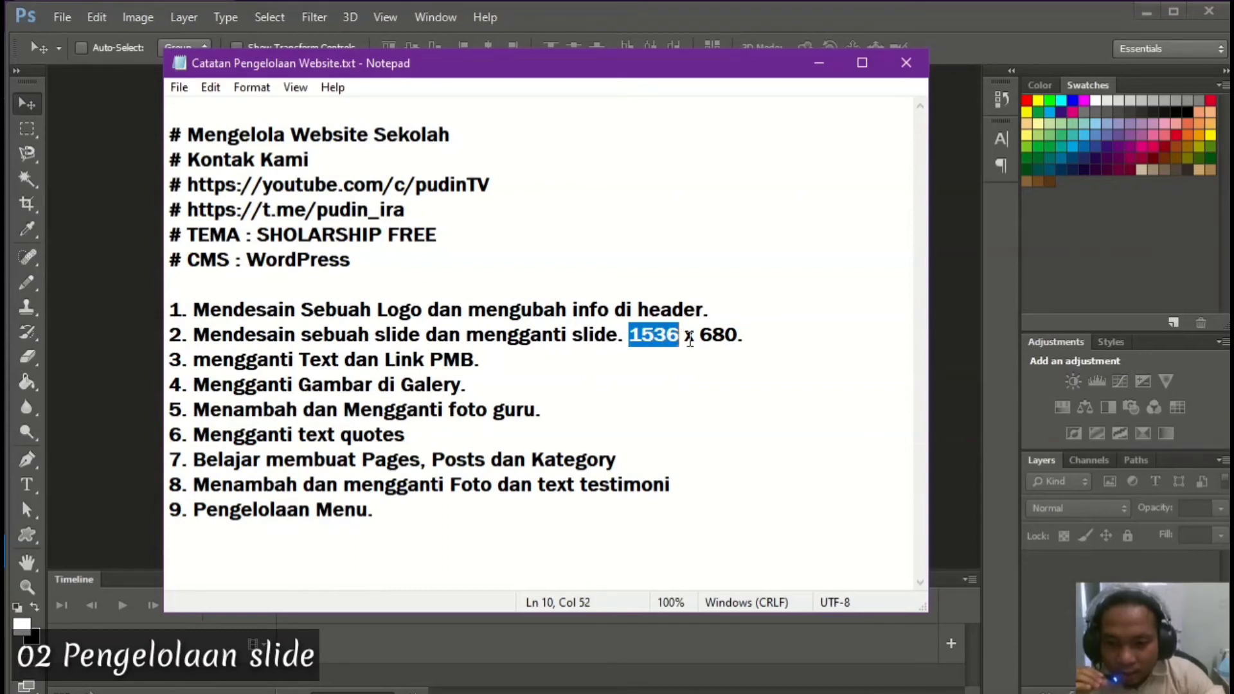
pyautogui.click(122, 244)
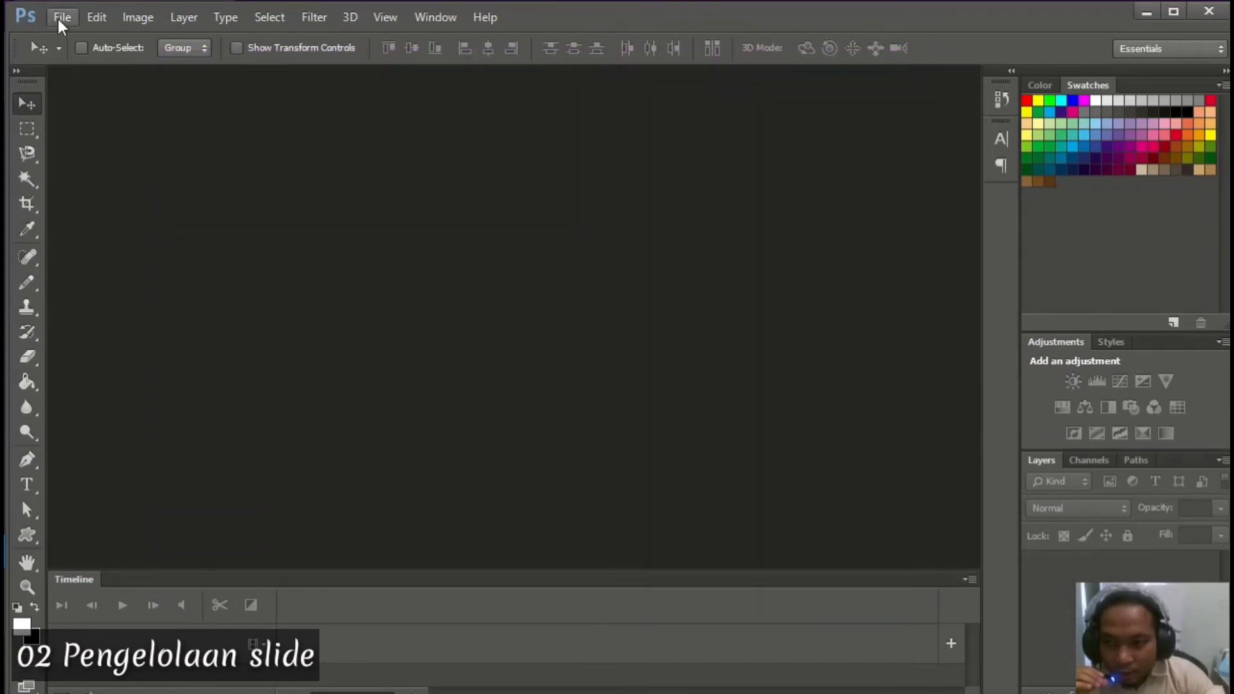
pyautogui.click(61, 19)
pyautogui.click(35, 36)
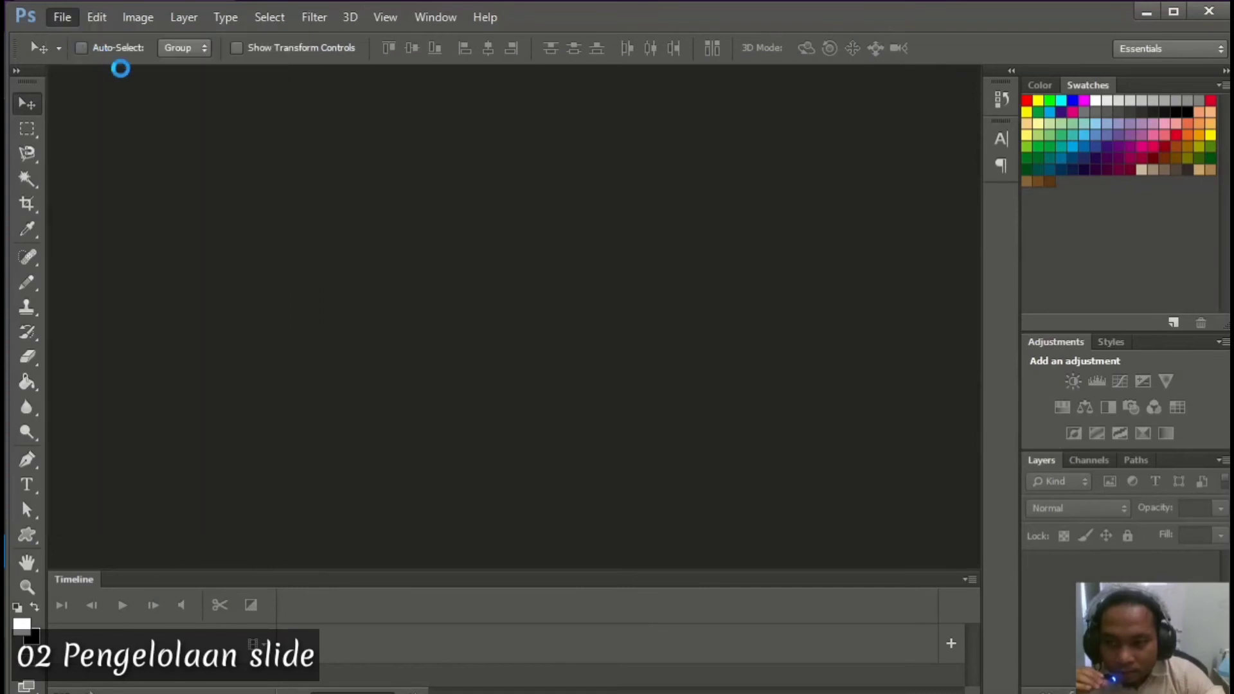
pyautogui.moveTo(593, 96); pyautogui.dragTo(545, 96)
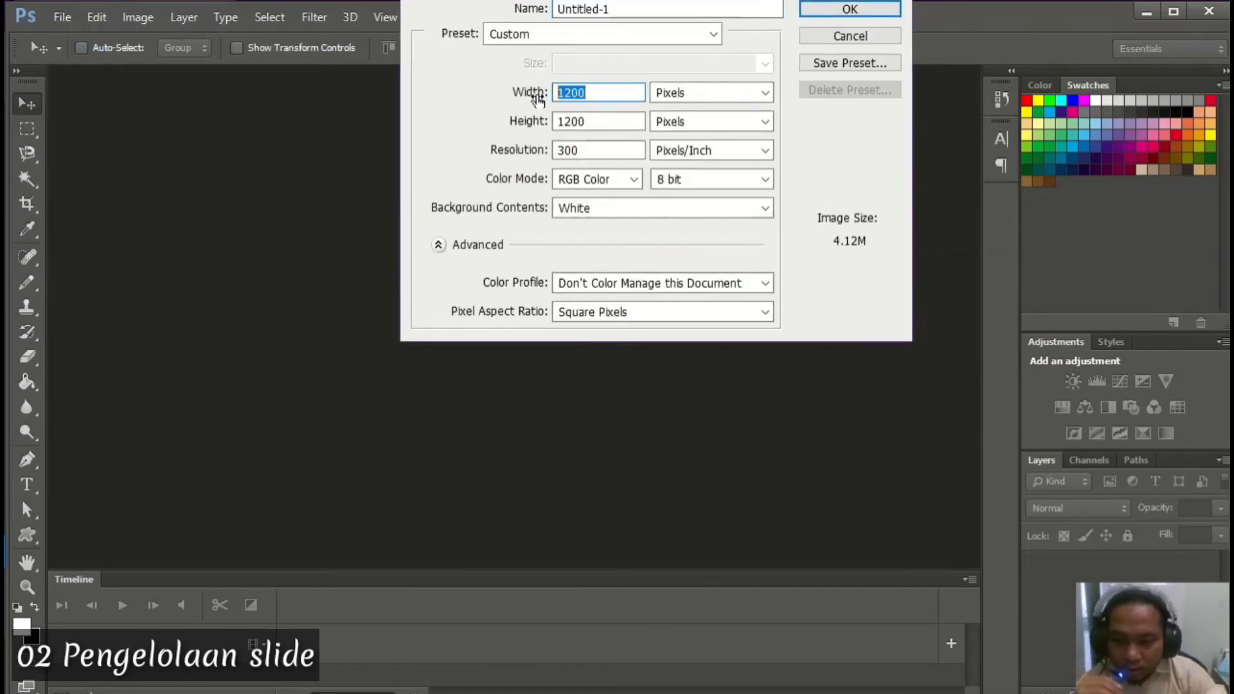
pyautogui.write('1536')
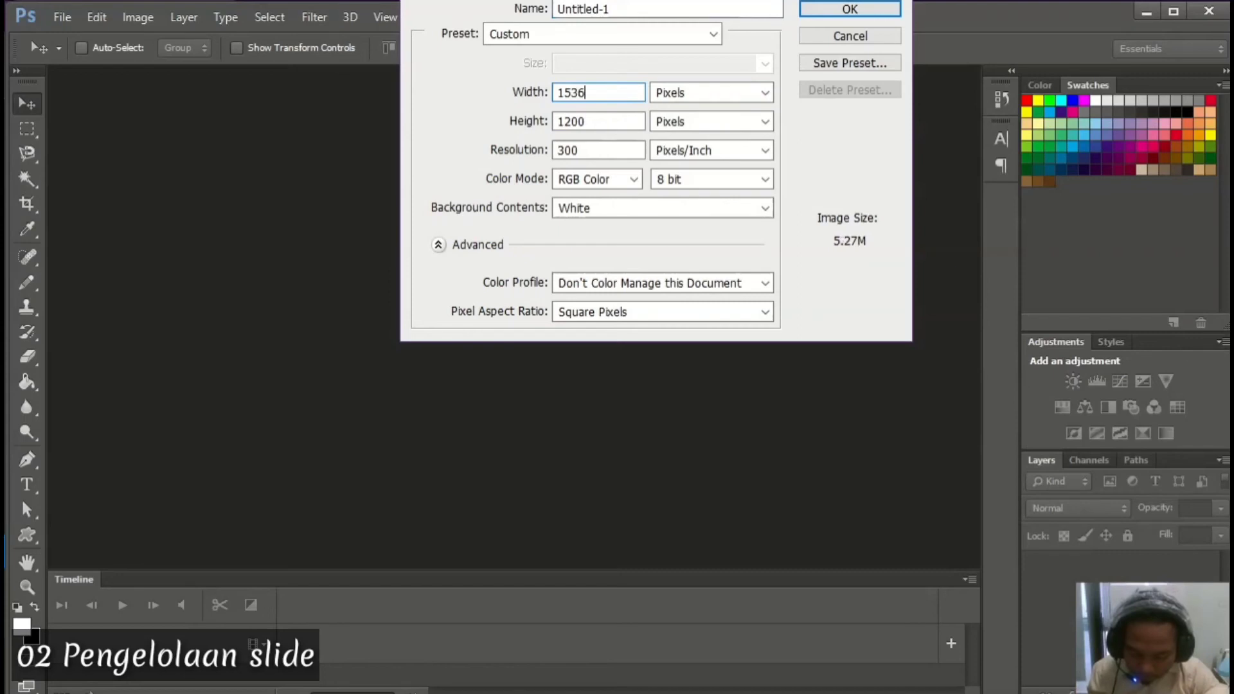
# Set Height 680 and Resolution 75, then create the blank document
pyautogui.hotkey('alt', 'Tab')
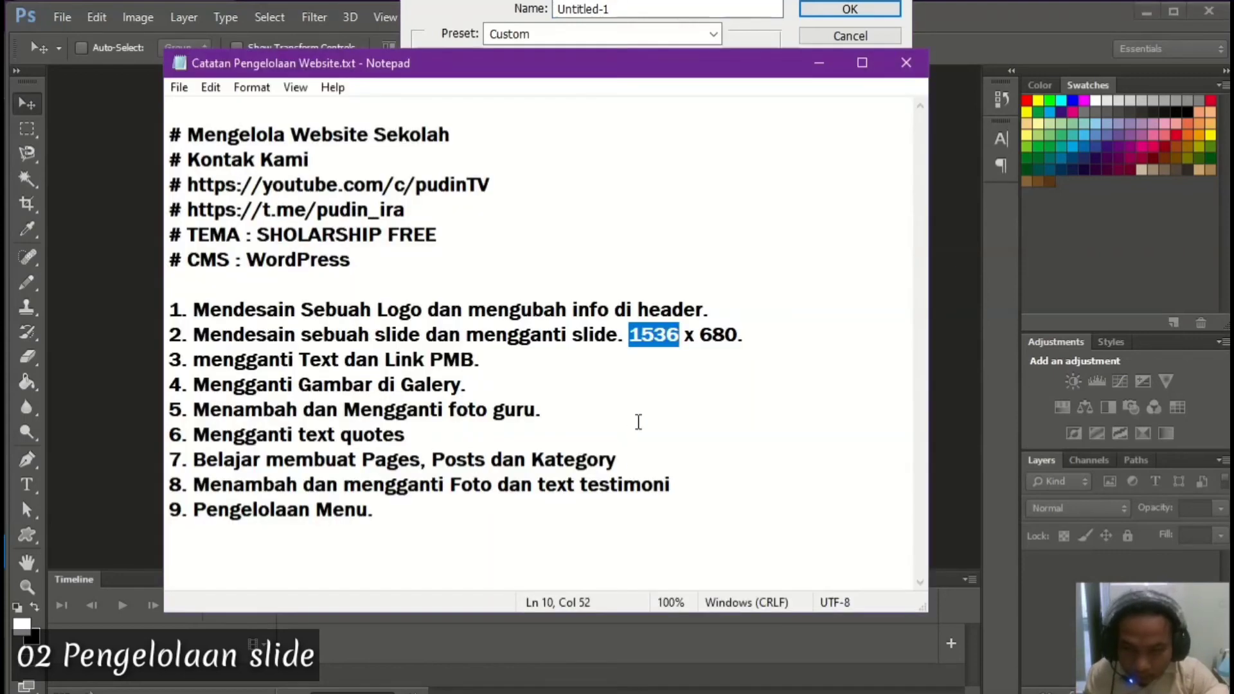
pyautogui.hotkey('alt', 'Tab')
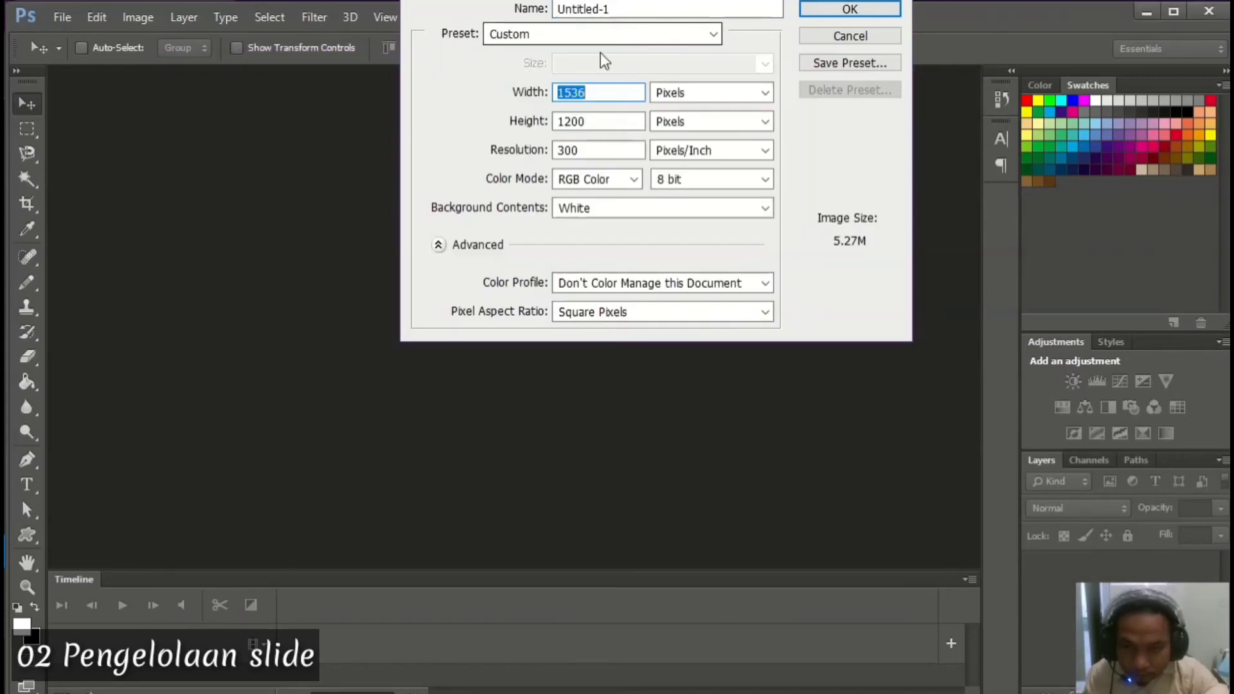
pyautogui.moveTo(585, 119); pyautogui.dragTo(532, 135)
pyautogui.write('680')
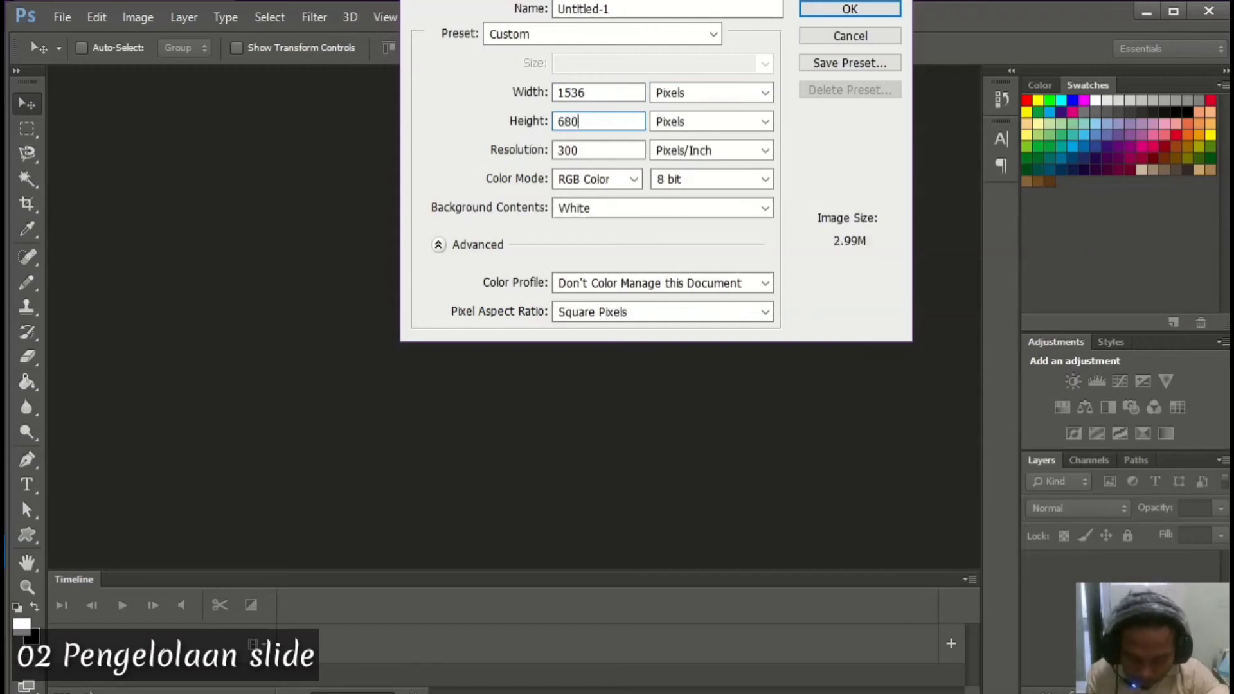
pyautogui.moveTo(593, 151); pyautogui.dragTo(552, 160)
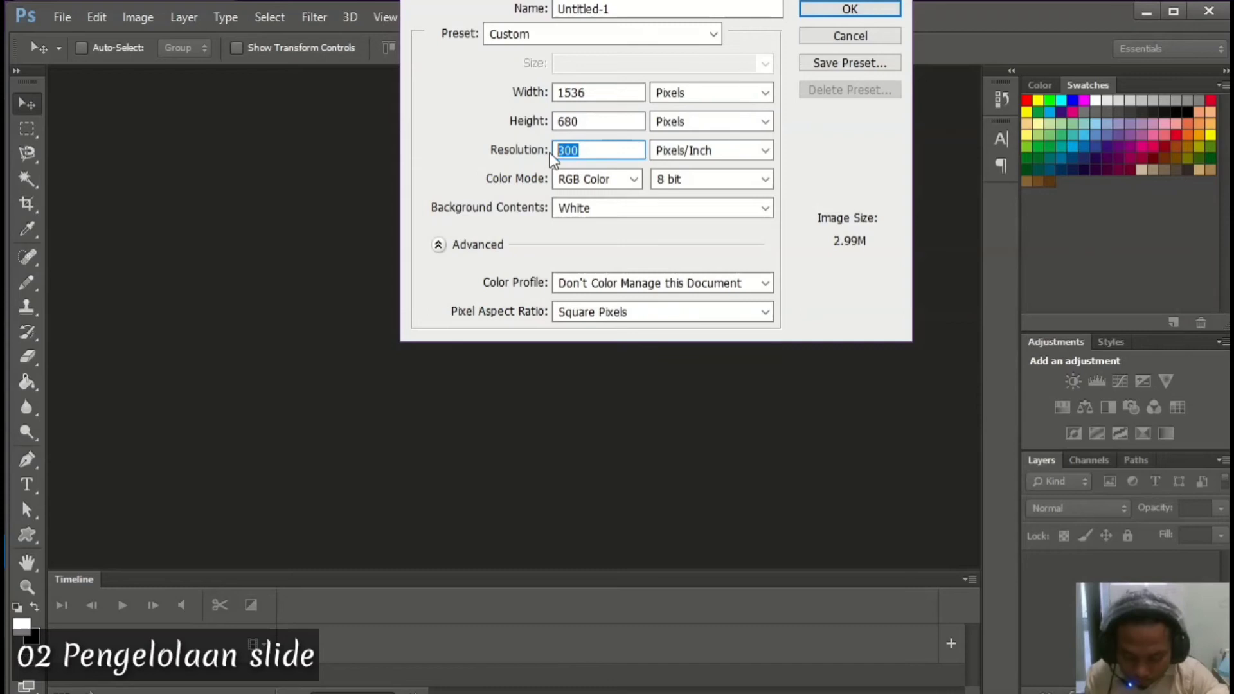
pyautogui.write('7')
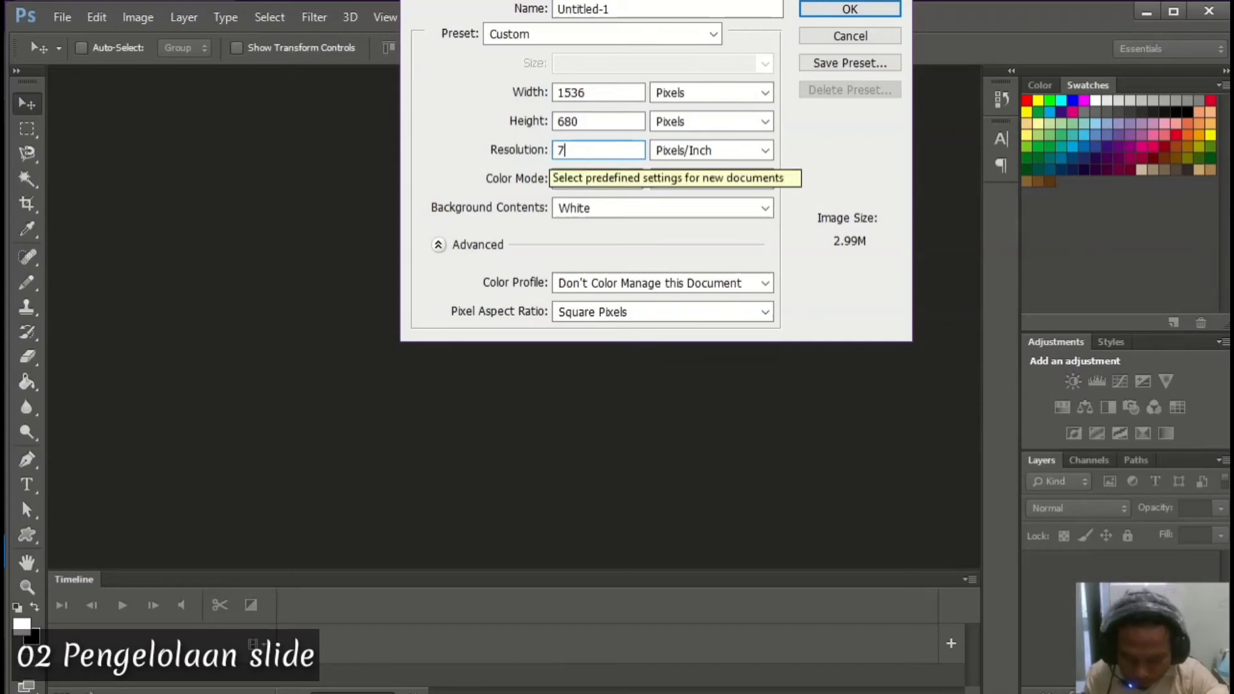
pyautogui.write('5')
pyautogui.hotkey('ctrl', 'a')
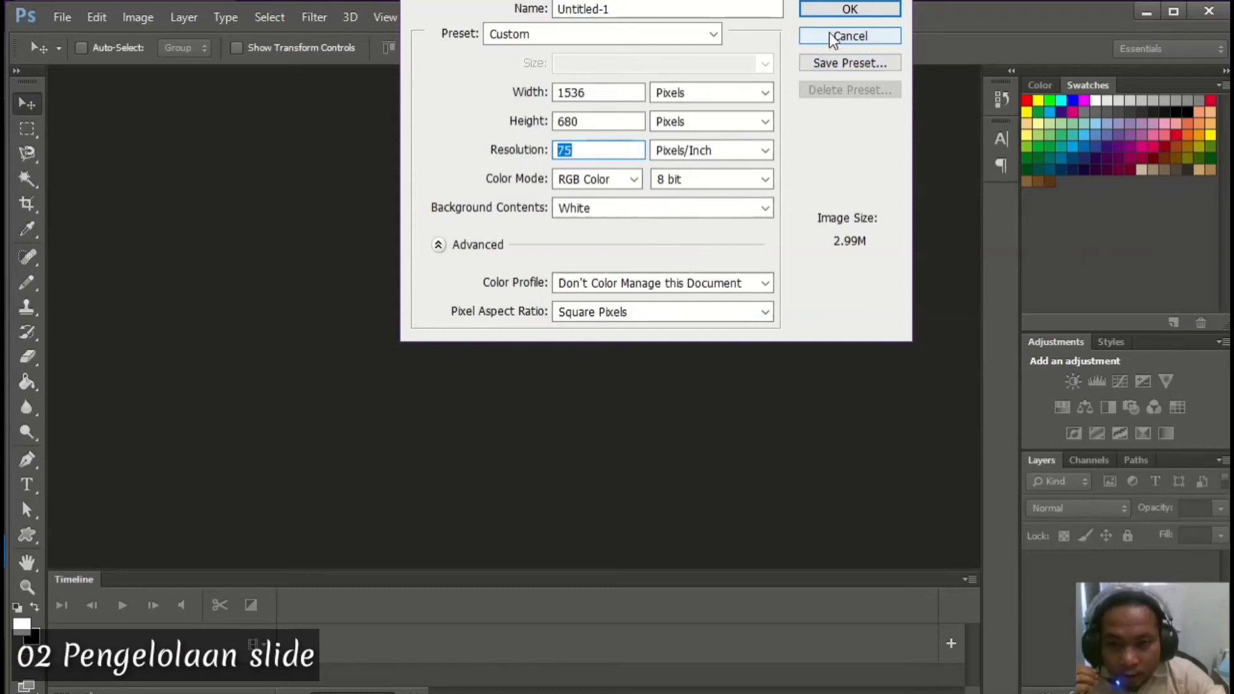
pyautogui.click(835, 16)
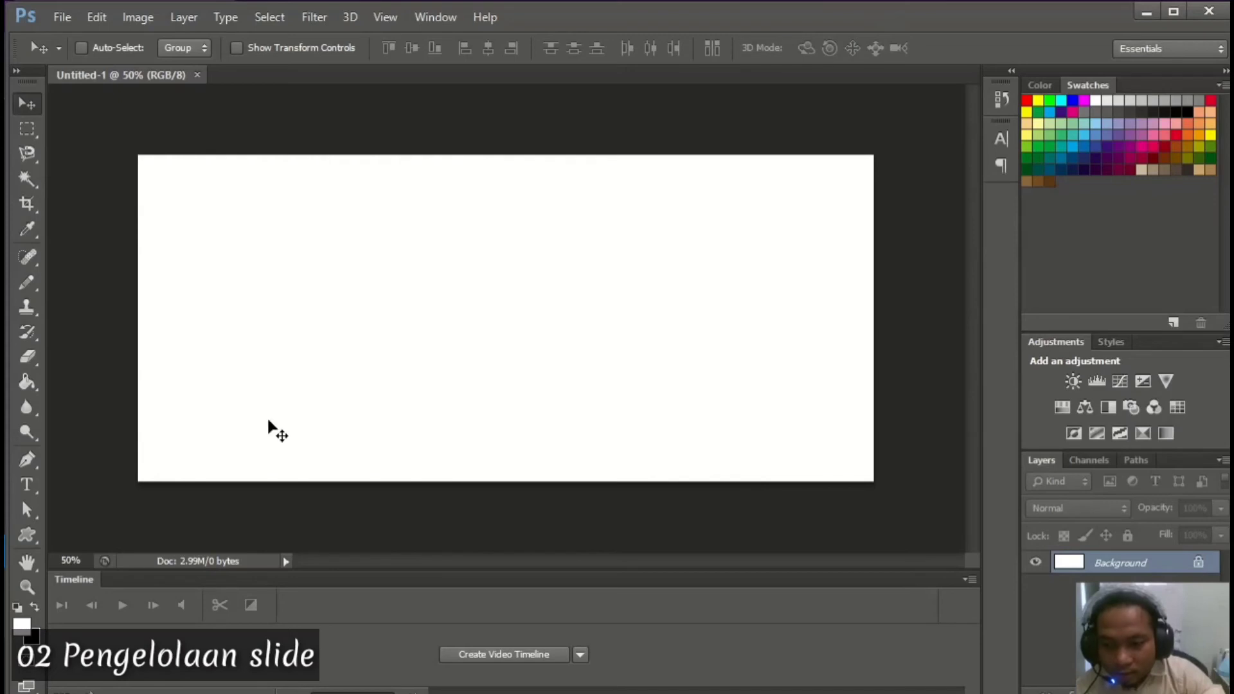
# Browse File Explorer to D: > YPIA > Gambar > Masjid MAA beside the canvas
pyautogui.hotkey('alt', 'Tab')
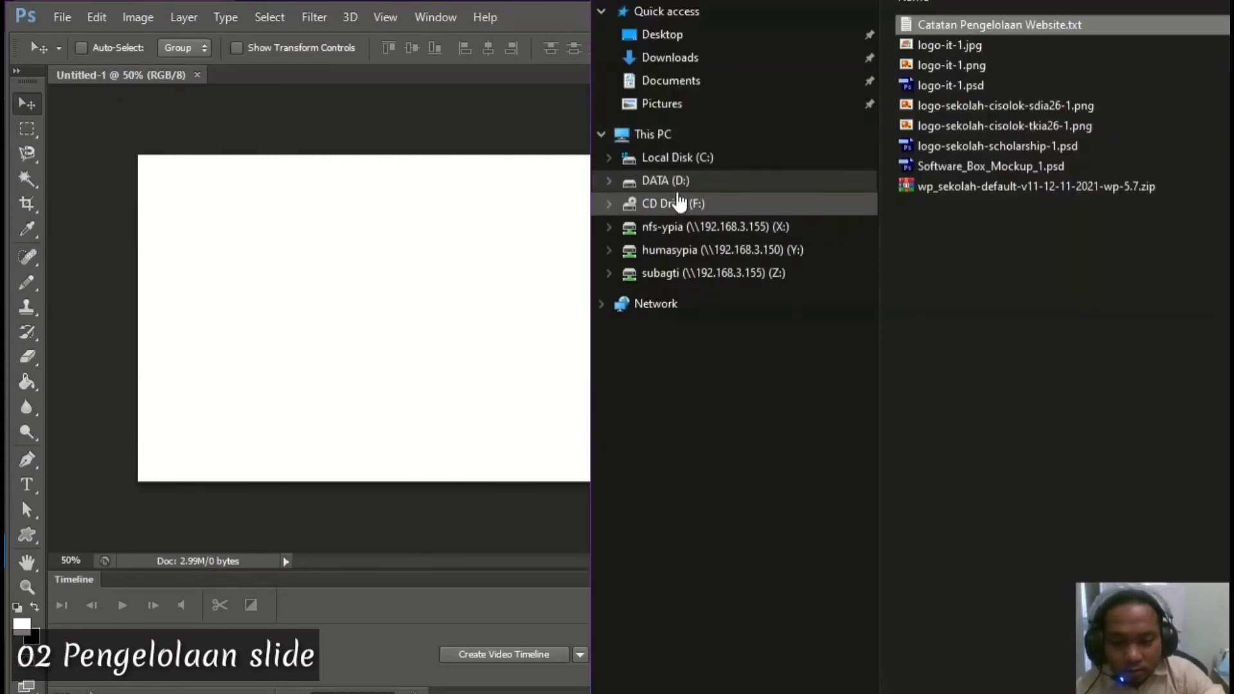
pyautogui.click(677, 181)
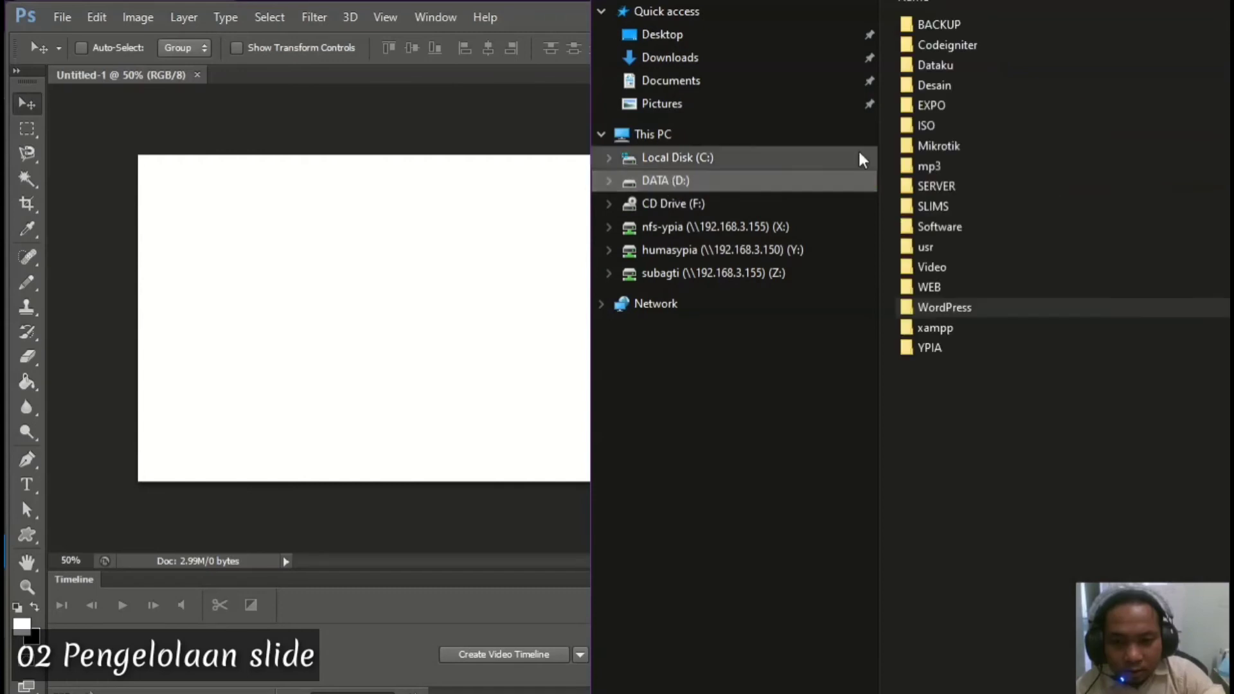
pyautogui.doubleClick(963, 348)
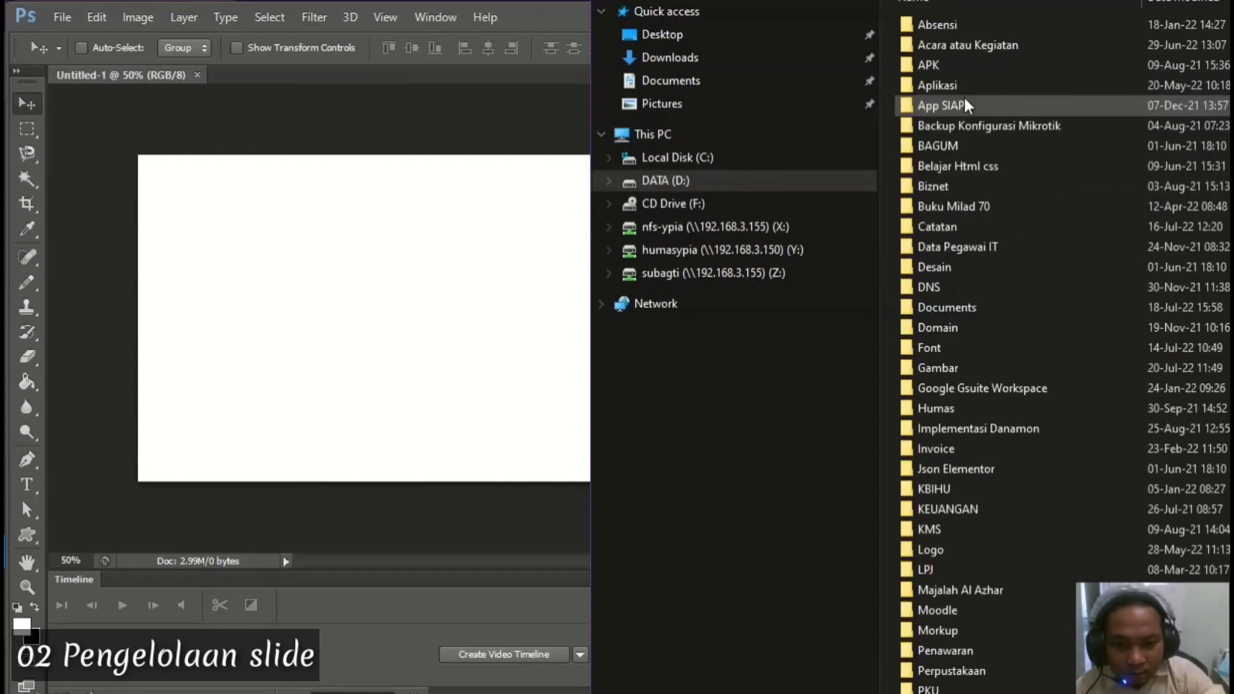
pyautogui.doubleClick(954, 370)
pyautogui.doubleClick(954, 51)
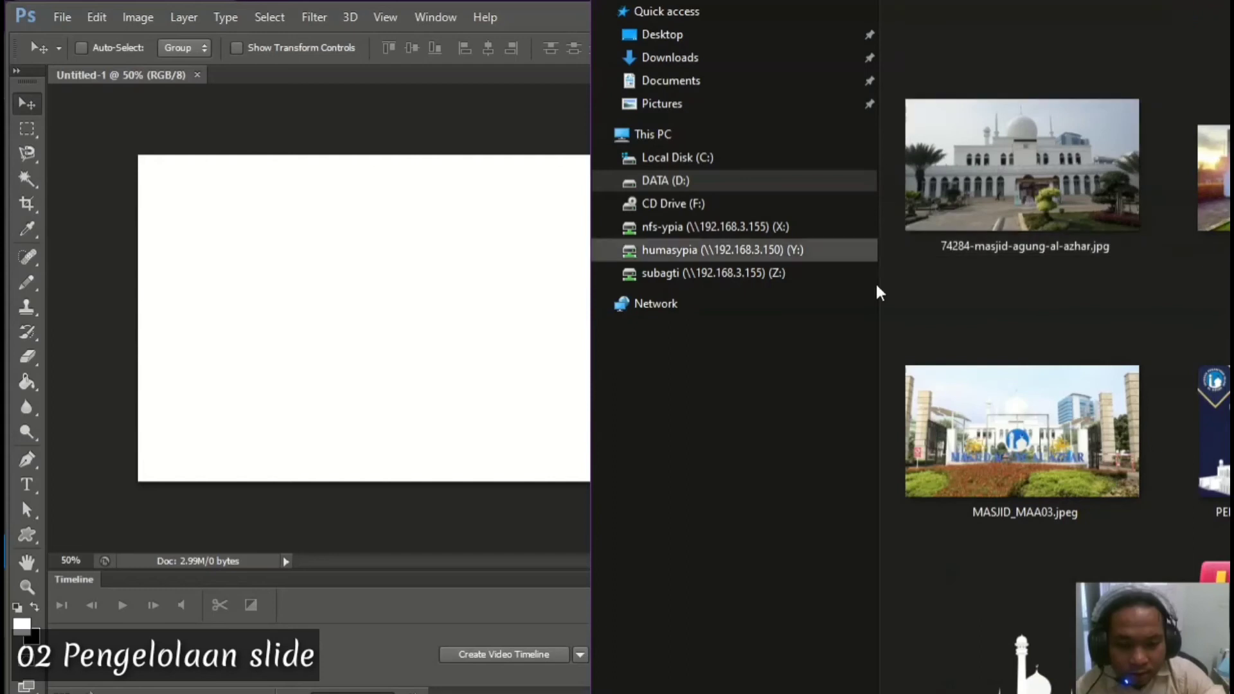
pyautogui.moveTo(1156, 1); pyautogui.dragTo(900, 1)
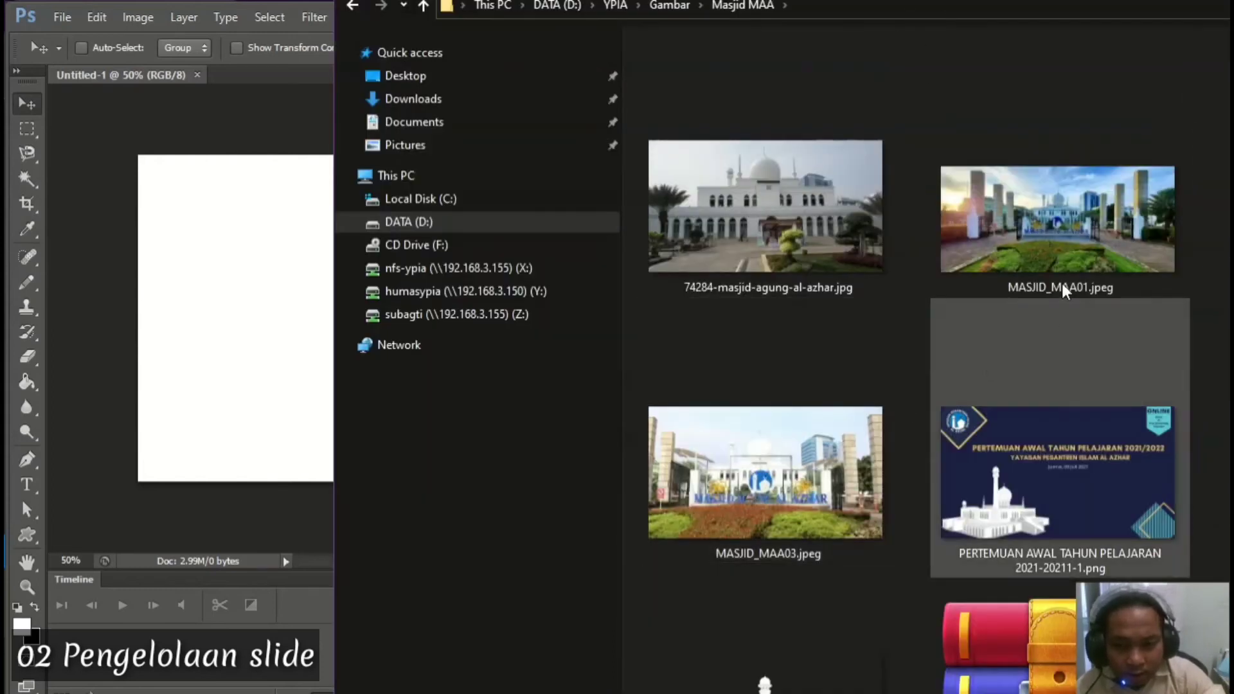
# After dismissing an error, drag 74284-masjid-agung-al-azhar.jpg onto the Untitled-1 canvas
pyautogui.moveTo(1061, 231); pyautogui.dragTo(243, 333)
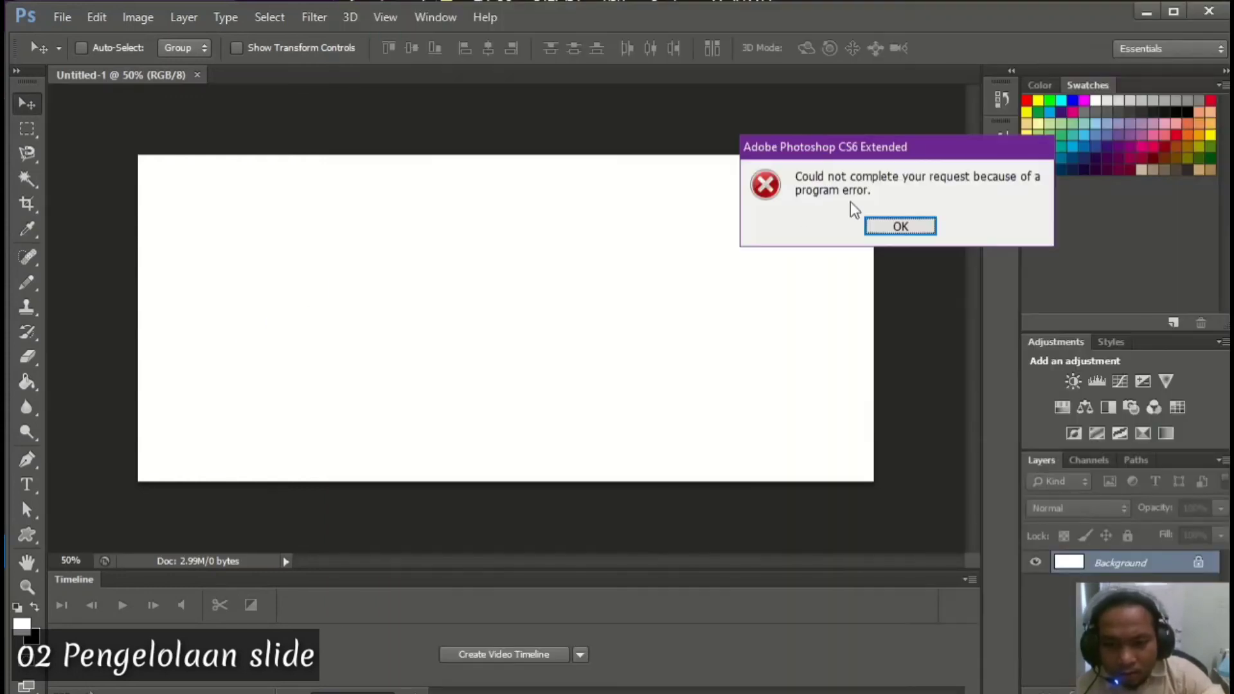
pyautogui.click(900, 227)
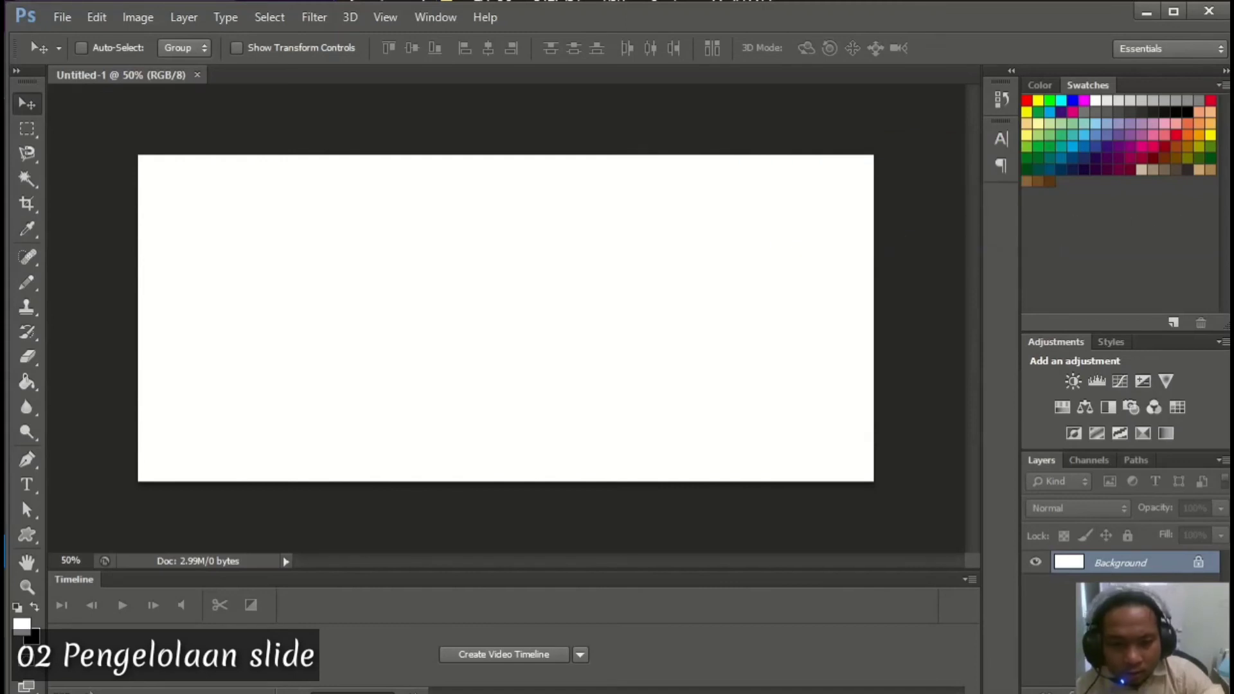
pyautogui.hotkey('alt', 'Tab')
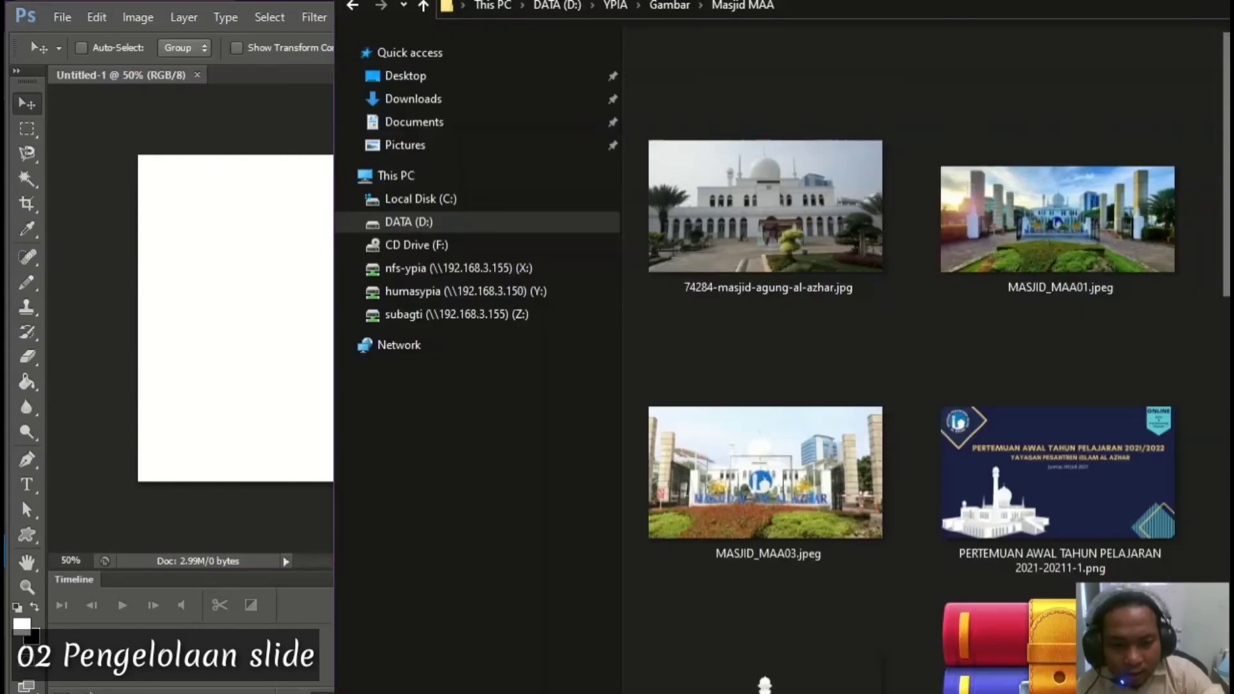
pyautogui.moveTo(1158, 0); pyautogui.dragTo(912, 2)
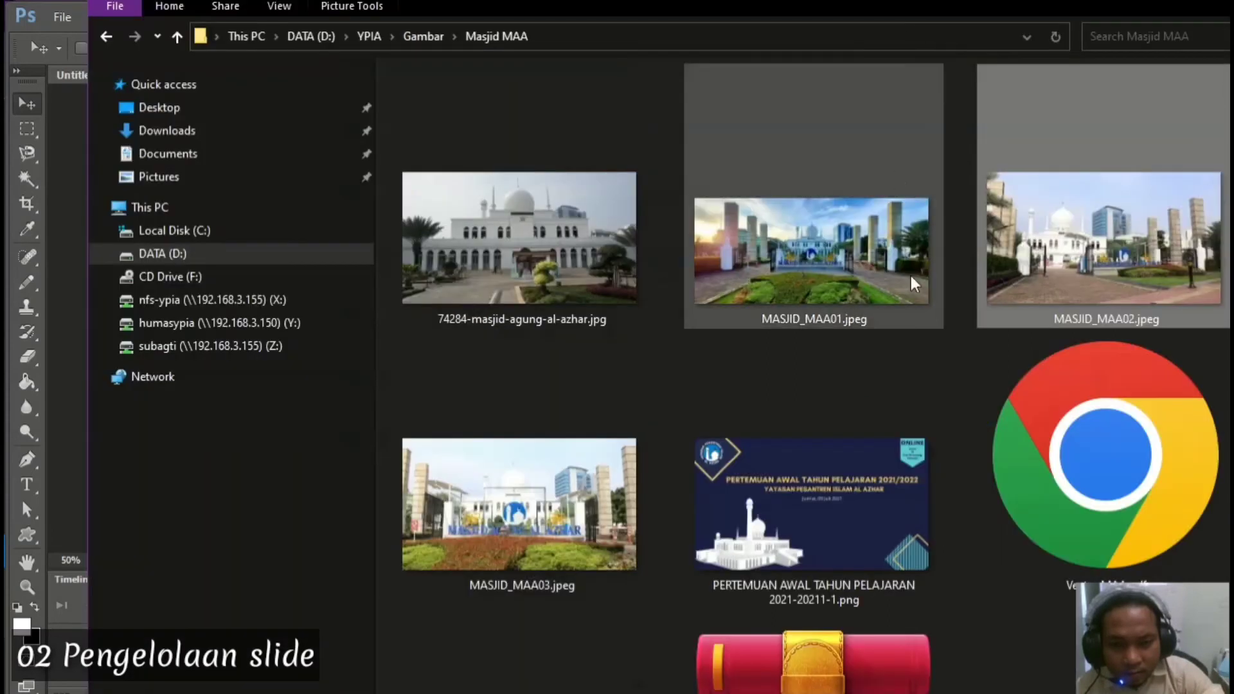
pyautogui.moveTo(706, 2); pyautogui.dragTo(1150, 0)
pyautogui.click(963, 226)
pyautogui.moveTo(957, 189); pyautogui.dragTo(358, 297)
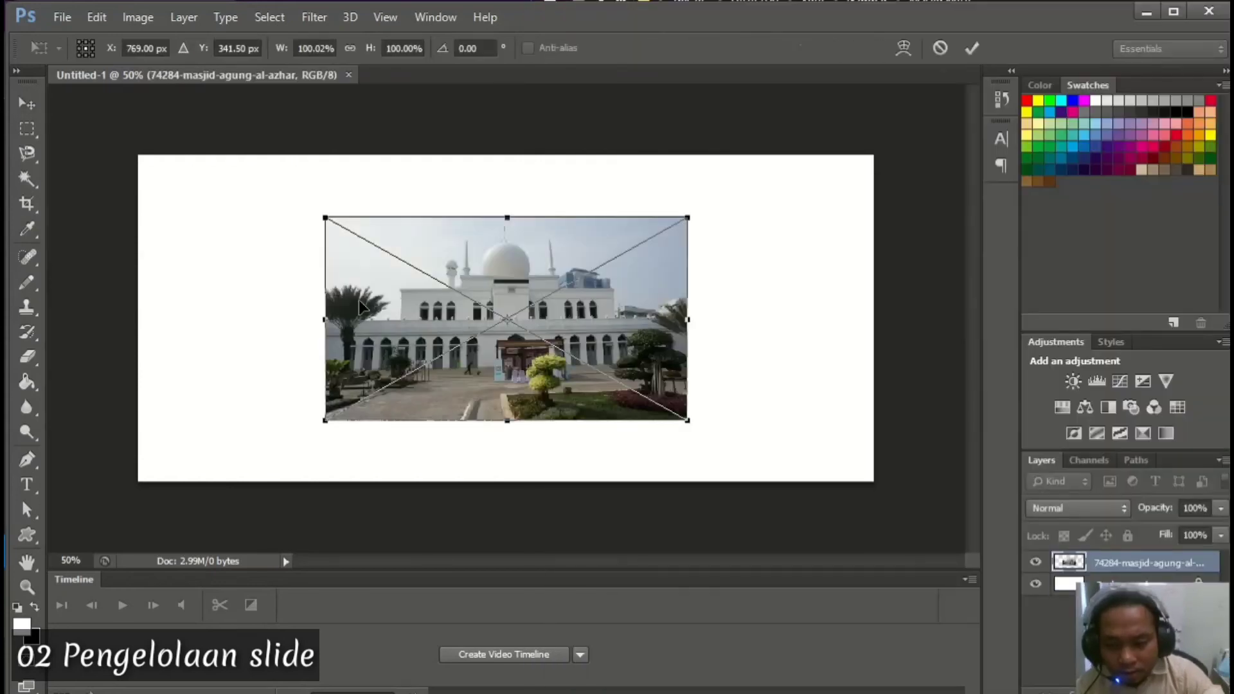
# Scale the mosque photo to about 205% to fill the 1536×680 canvas, then shift it down slightly
pyautogui.moveTo(693, 212); pyautogui.dragTo(909, 163)
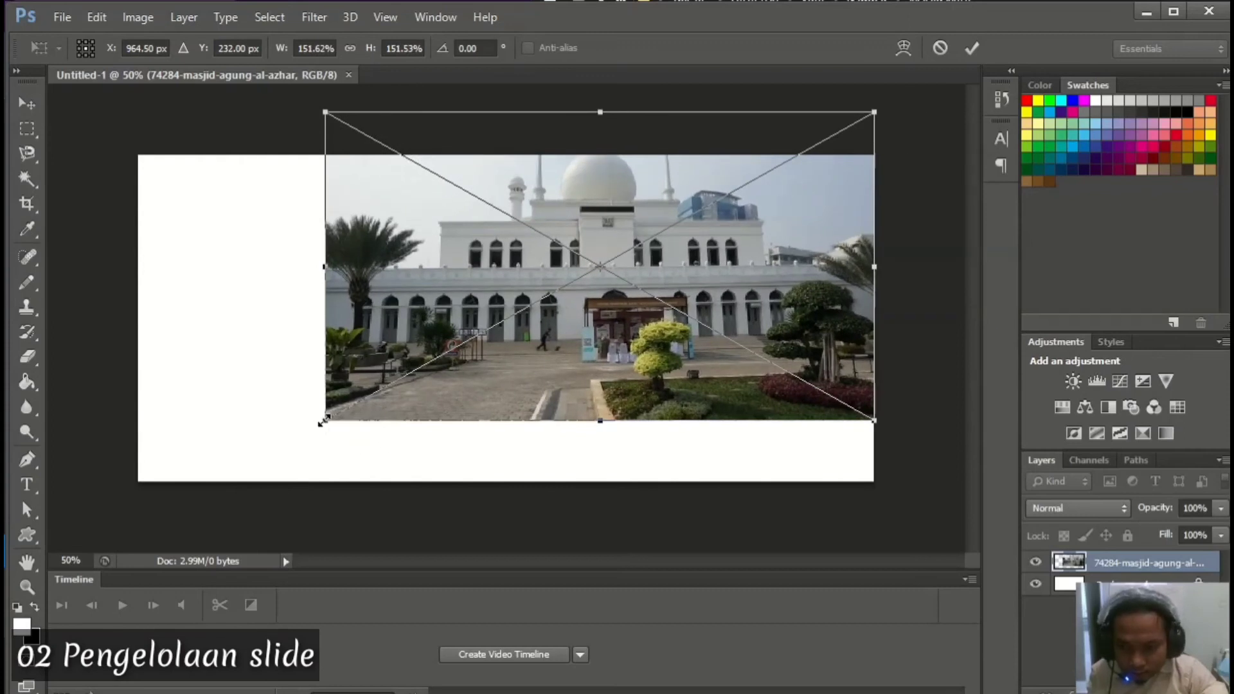
pyautogui.moveTo(323, 421); pyautogui.dragTo(116, 505)
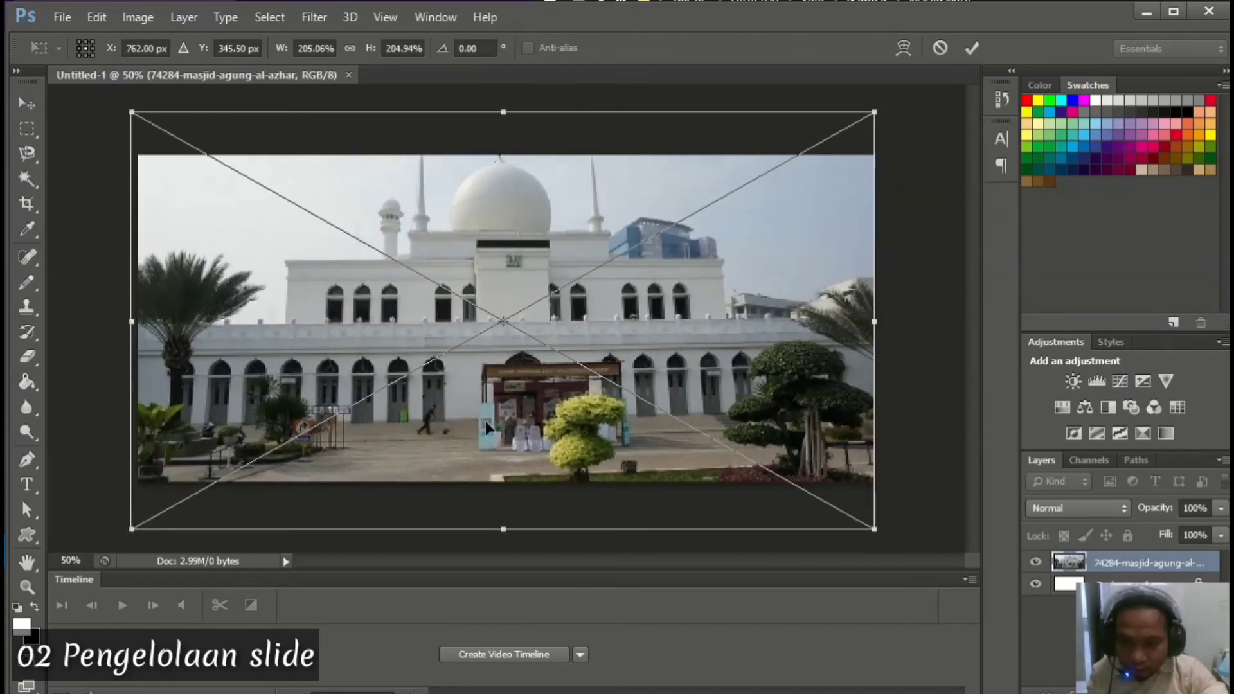
pyautogui.press('Return')
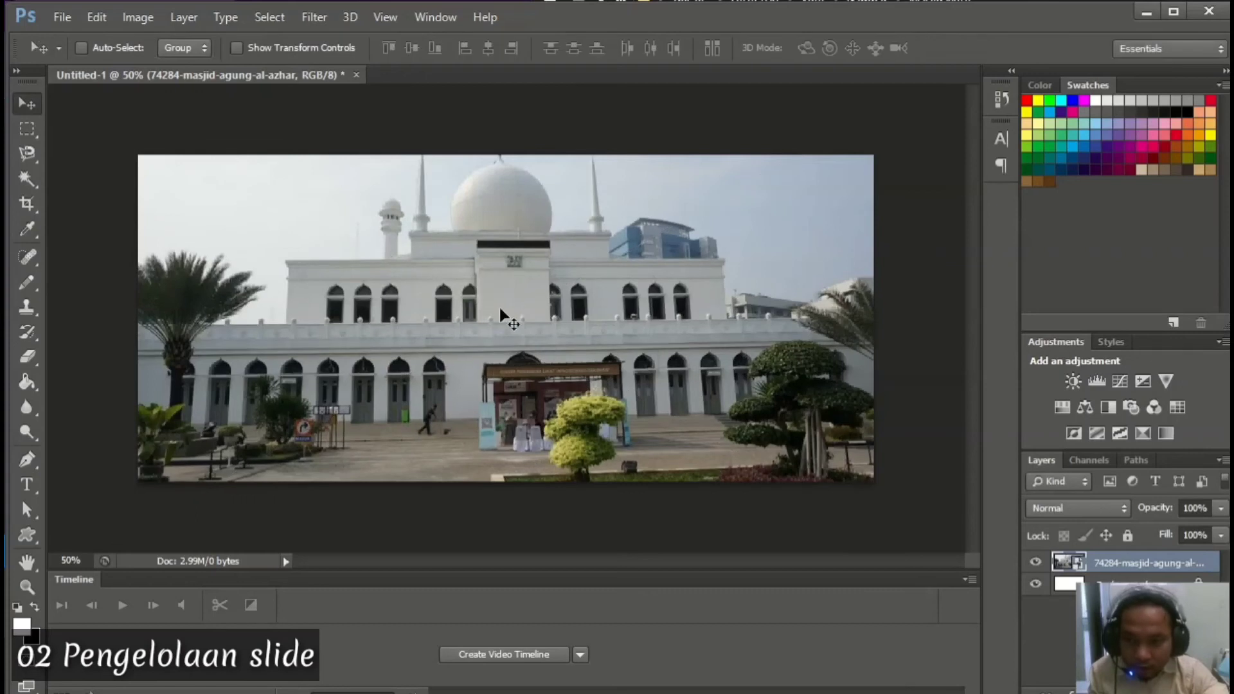
pyautogui.moveTo(504, 260); pyautogui.dragTo(503, 308)
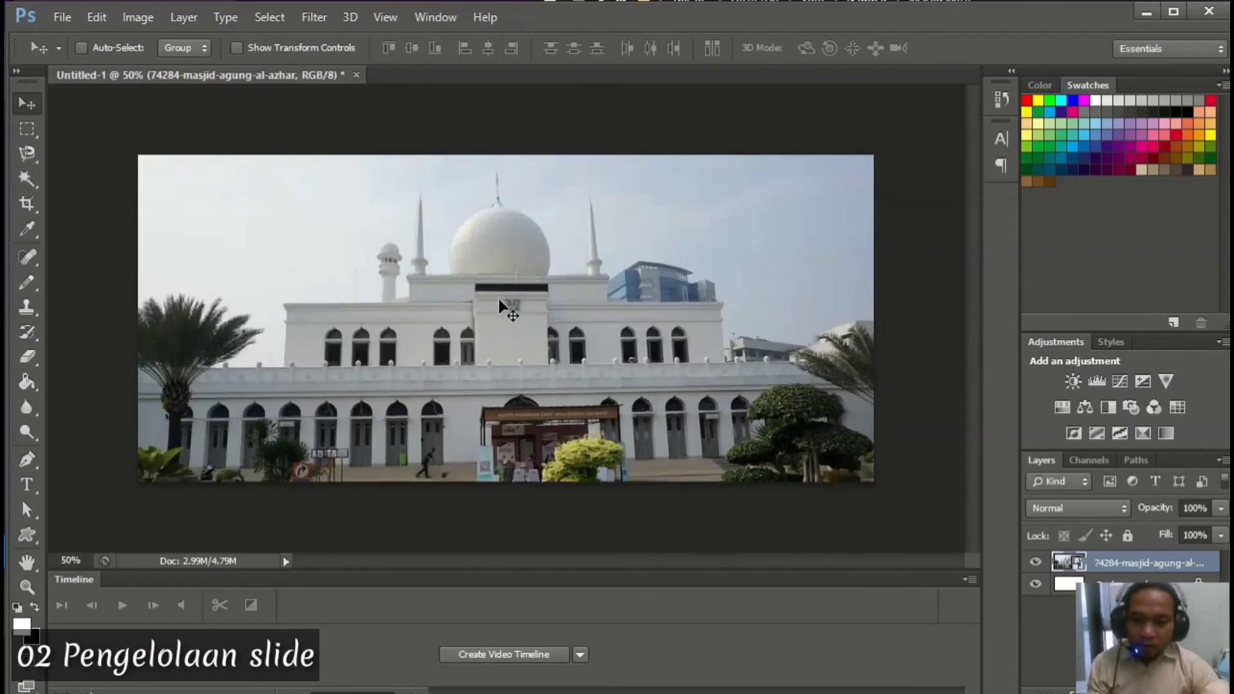
# Save the slide as slide-new-1.jpg in the SEKOLAH folder at JPEG quality 12 (Maximum)
pyautogui.click(70, 21)
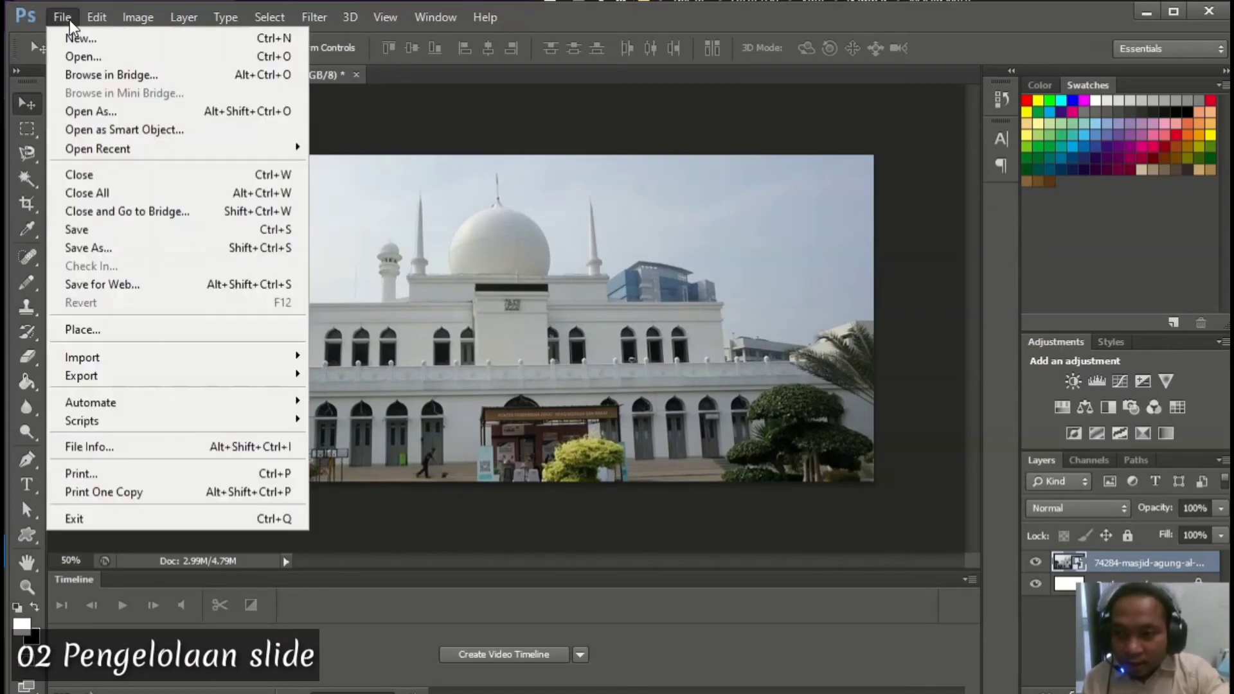
pyautogui.click(96, 247)
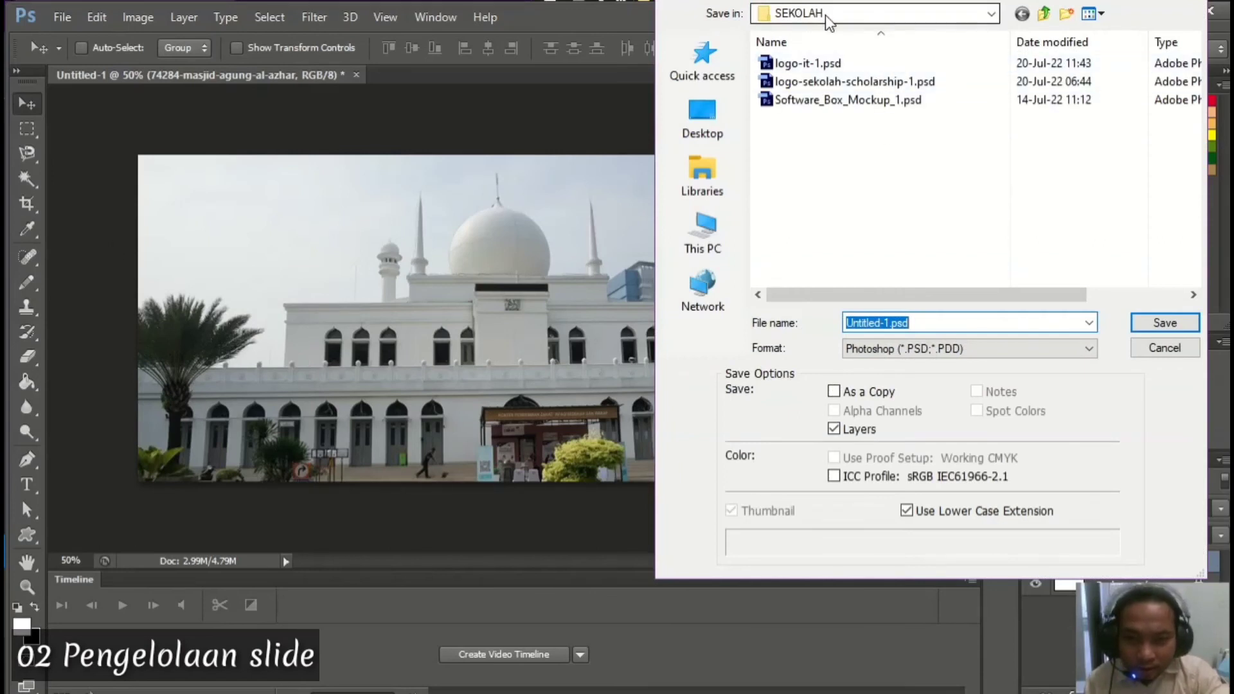
pyautogui.click(896, 350)
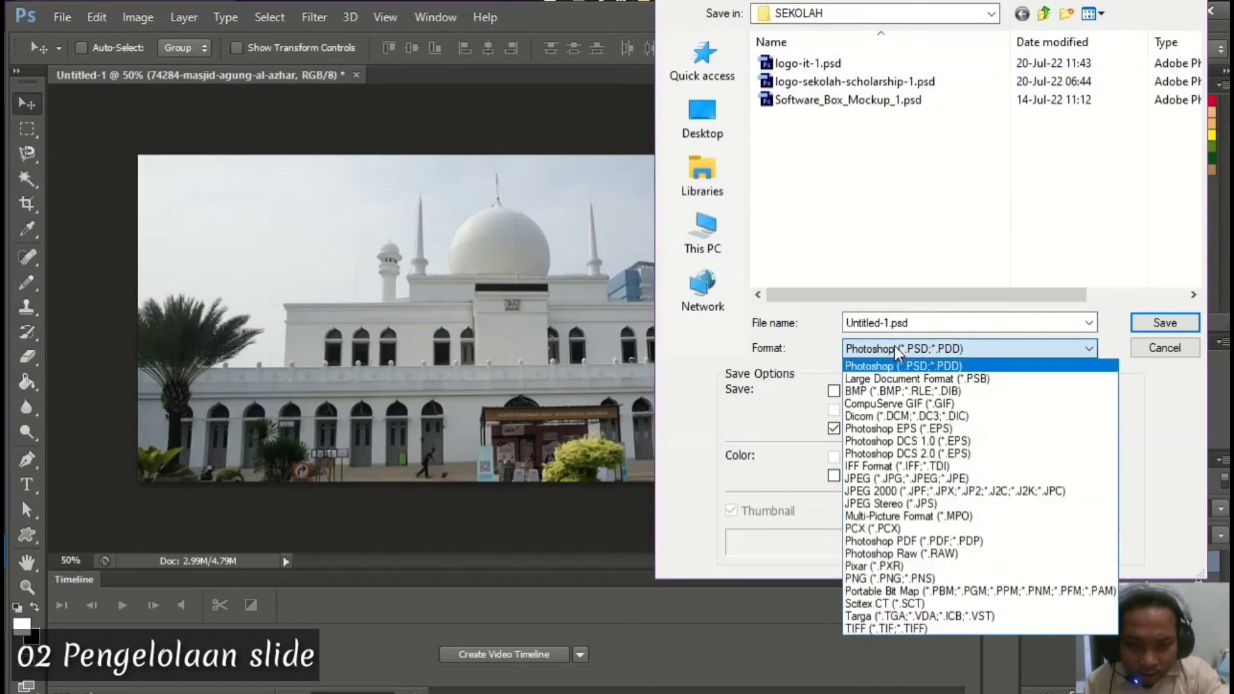
pyautogui.click(875, 480)
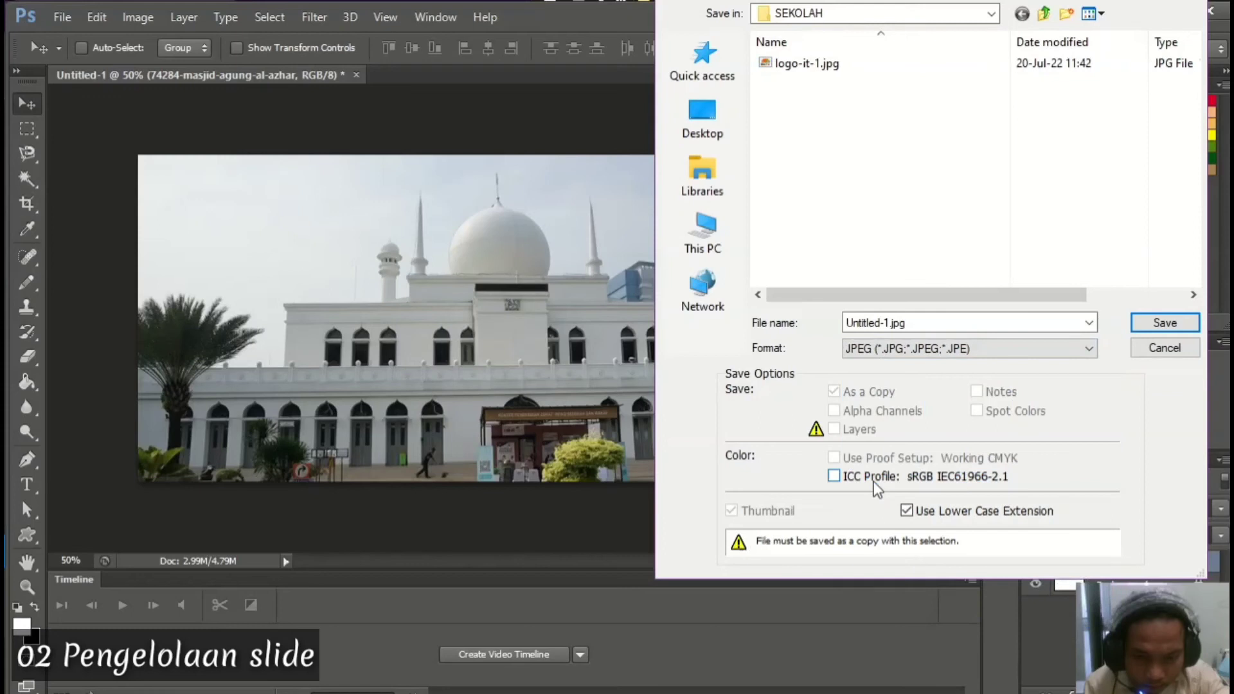
pyautogui.click(870, 319)
pyautogui.click(871, 322)
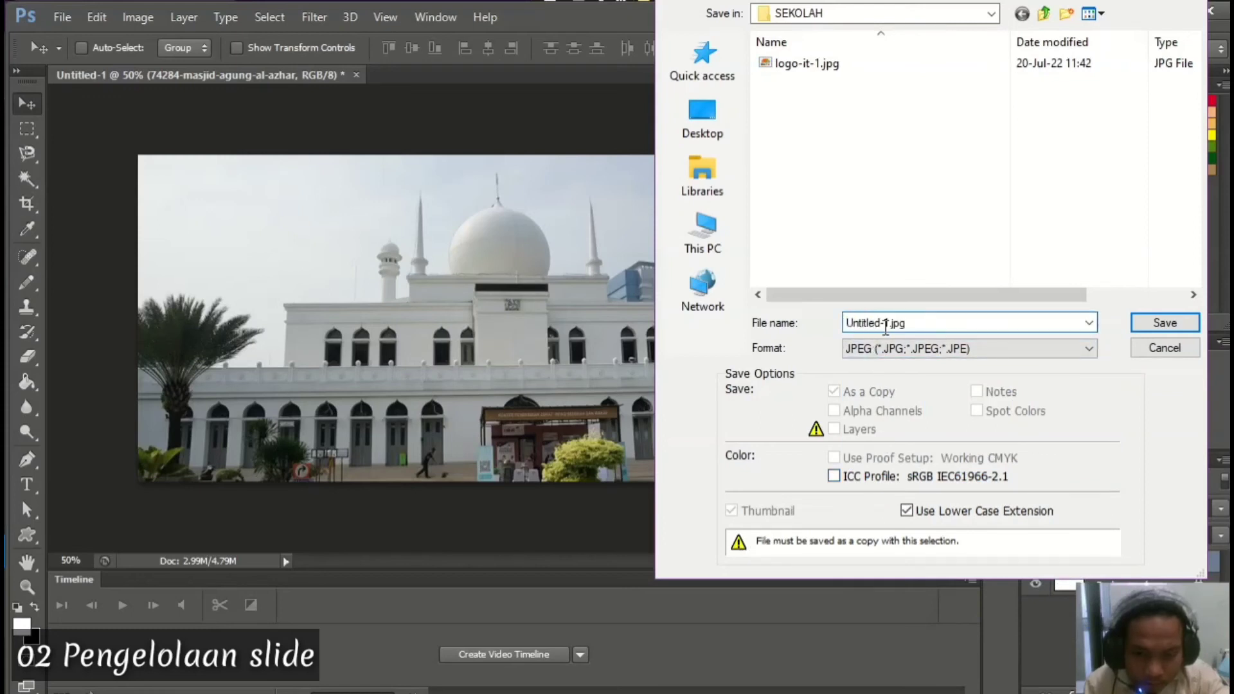
pyautogui.moveTo(867, 322); pyautogui.dragTo(844, 323)
pyautogui.write('slide-new')
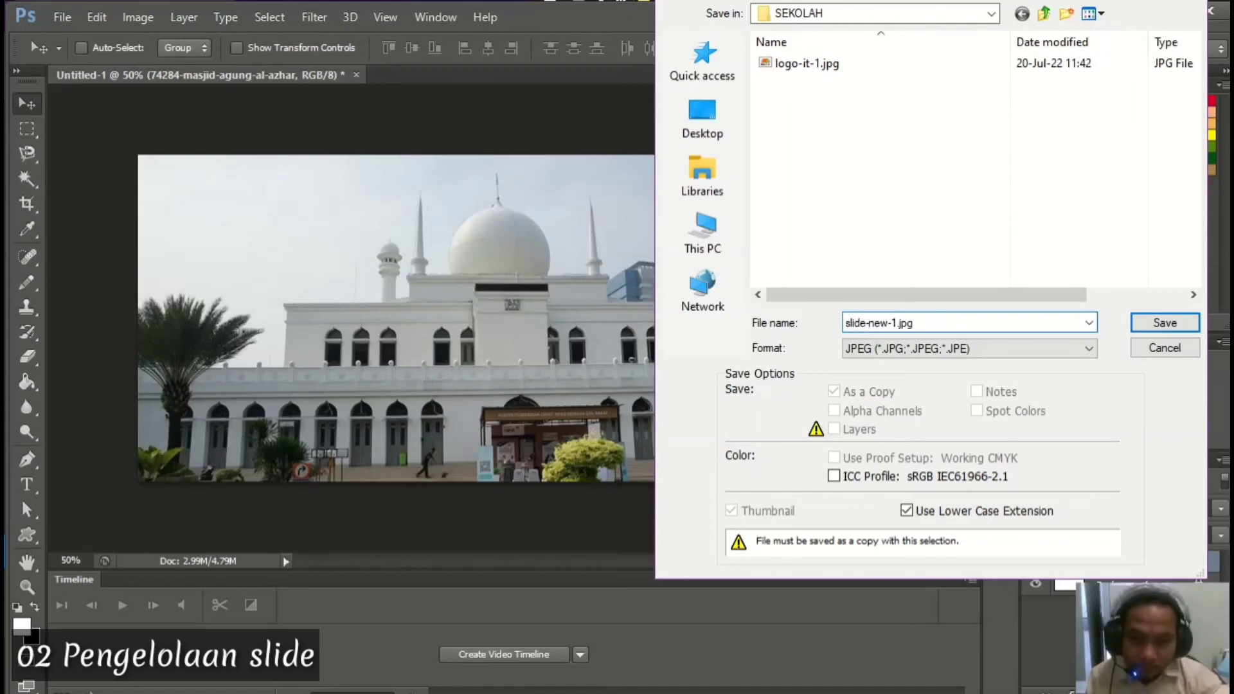
pyautogui.click(1150, 324)
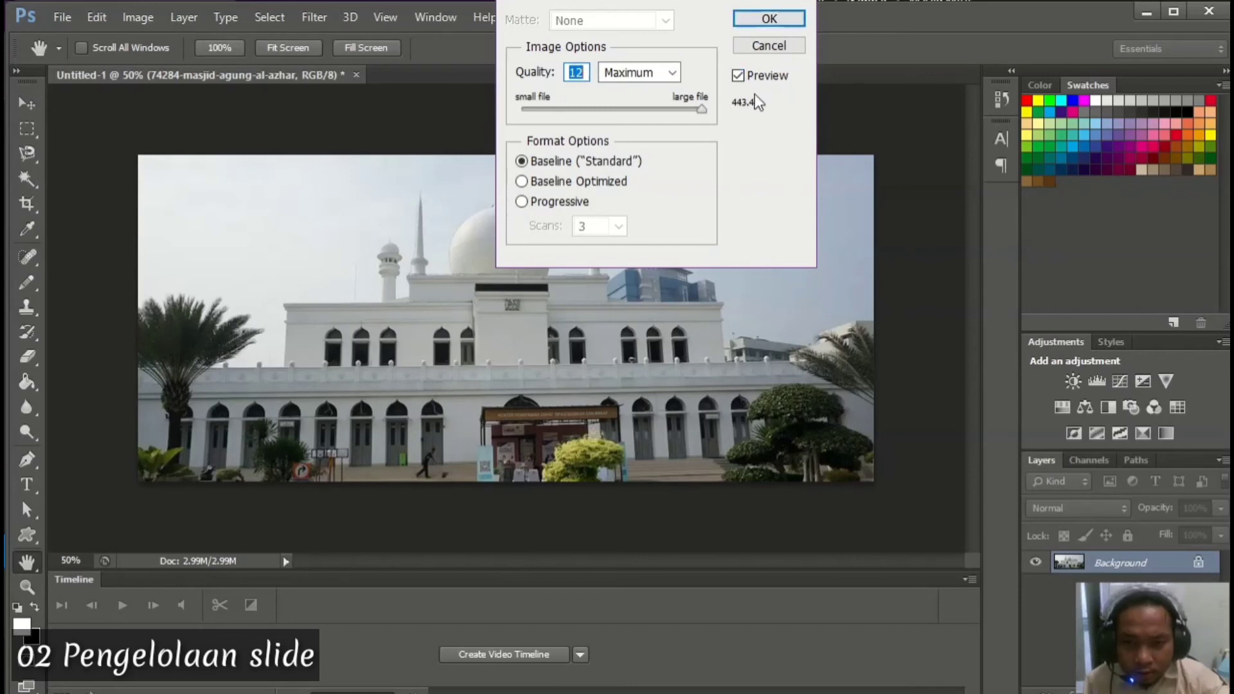
pyautogui.click(771, 21)
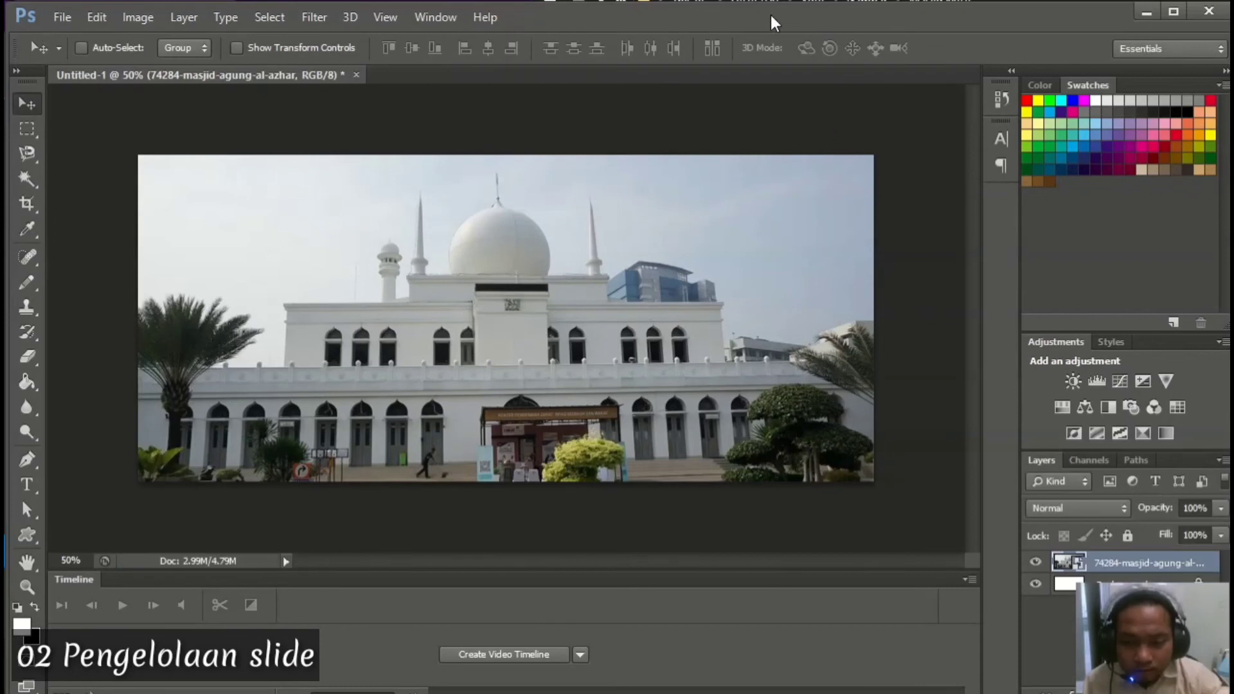
pyautogui.click(1145, 13)
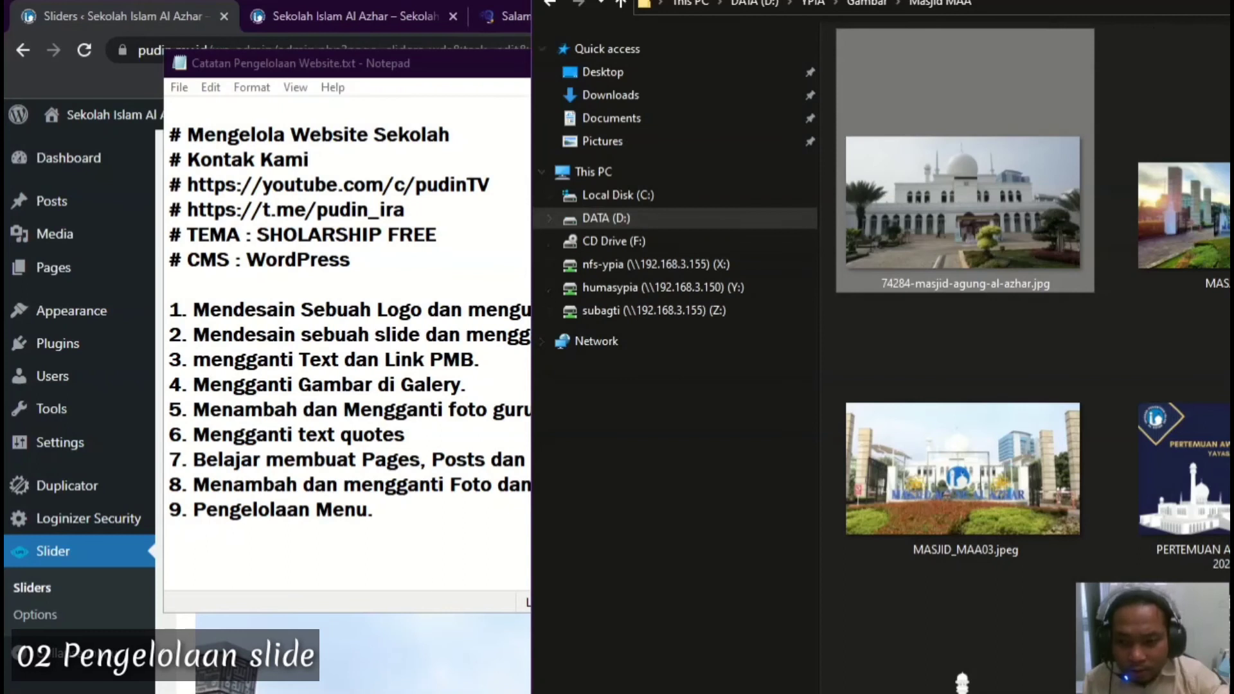
# Upload slide-new-1.jpg from D:\WordPress\SEKOLAH to the media library for a new slide
pyautogui.hotkey('alt', 'Tab')
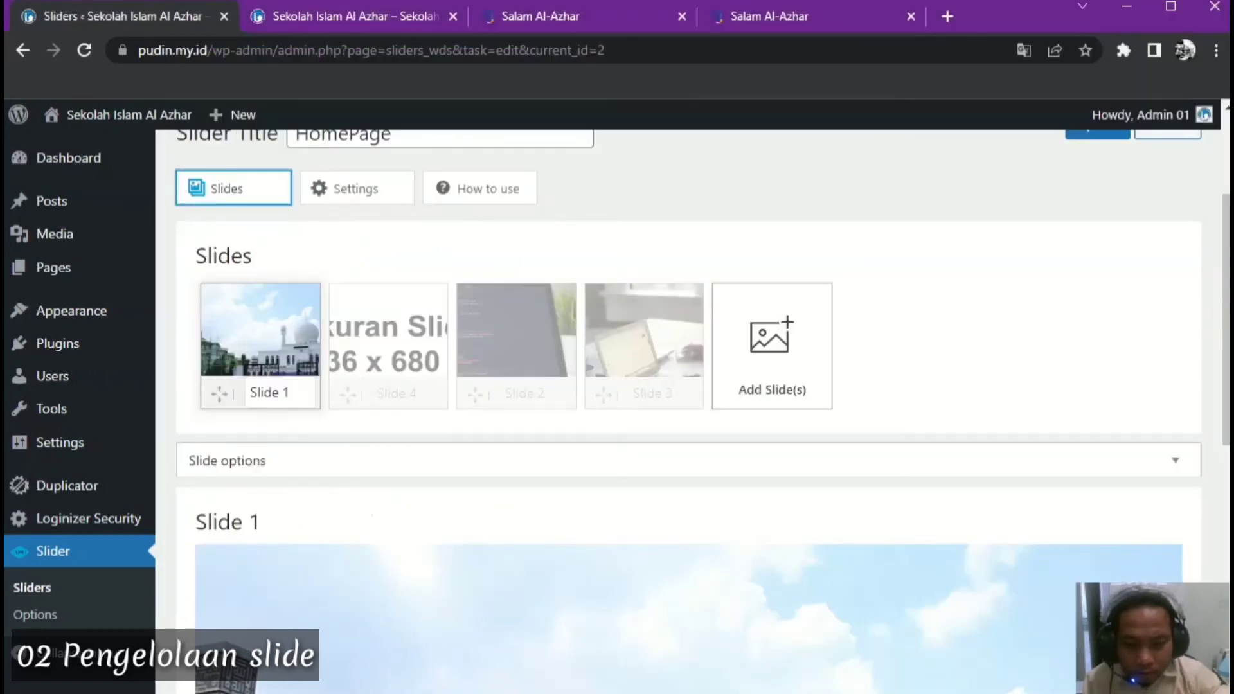
pyautogui.click(786, 194)
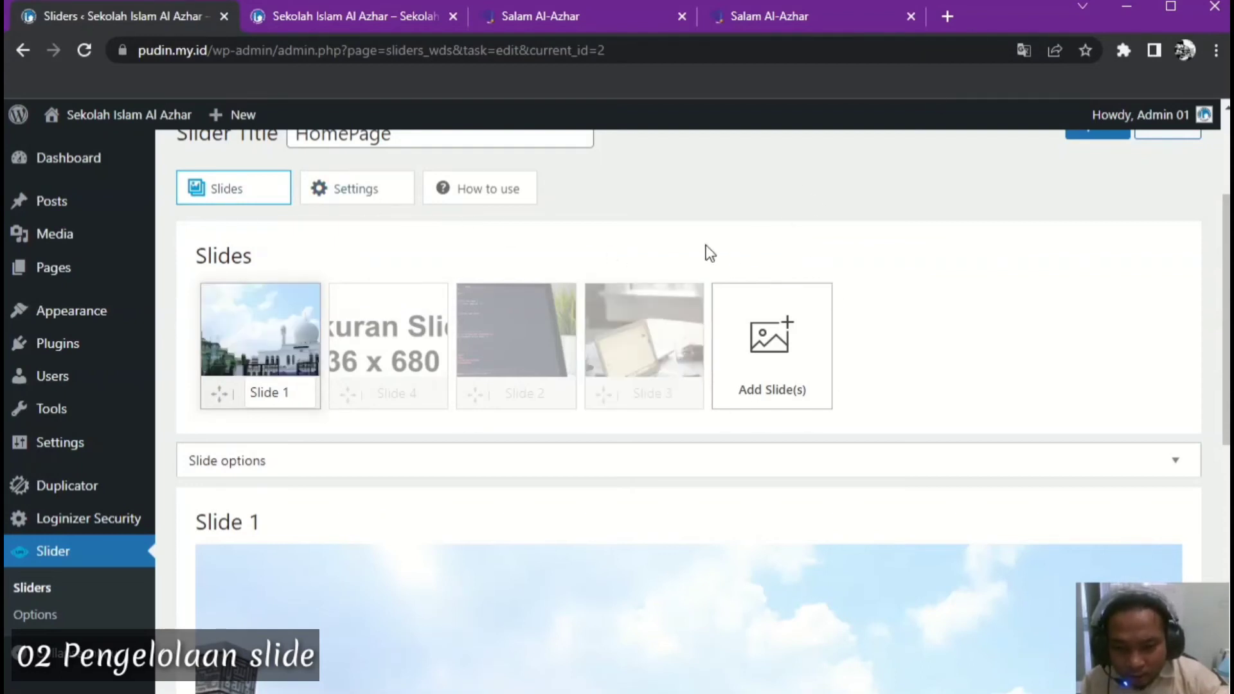
pyautogui.click(777, 347)
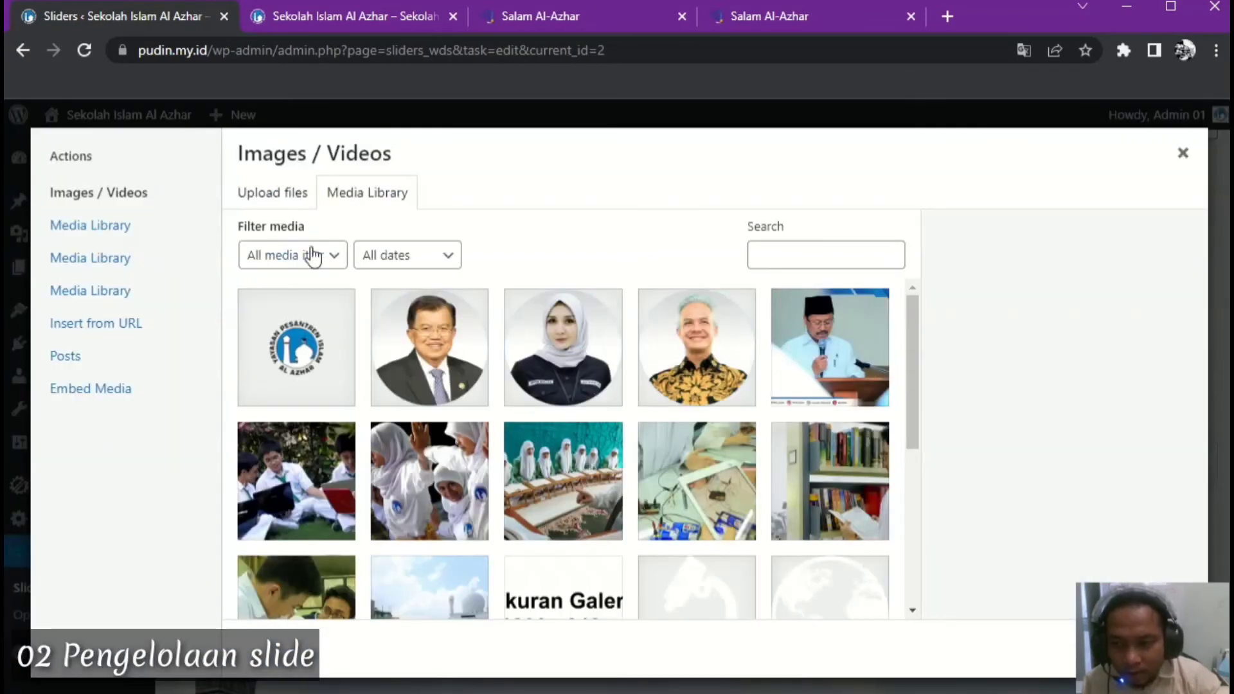
pyautogui.click(283, 199)
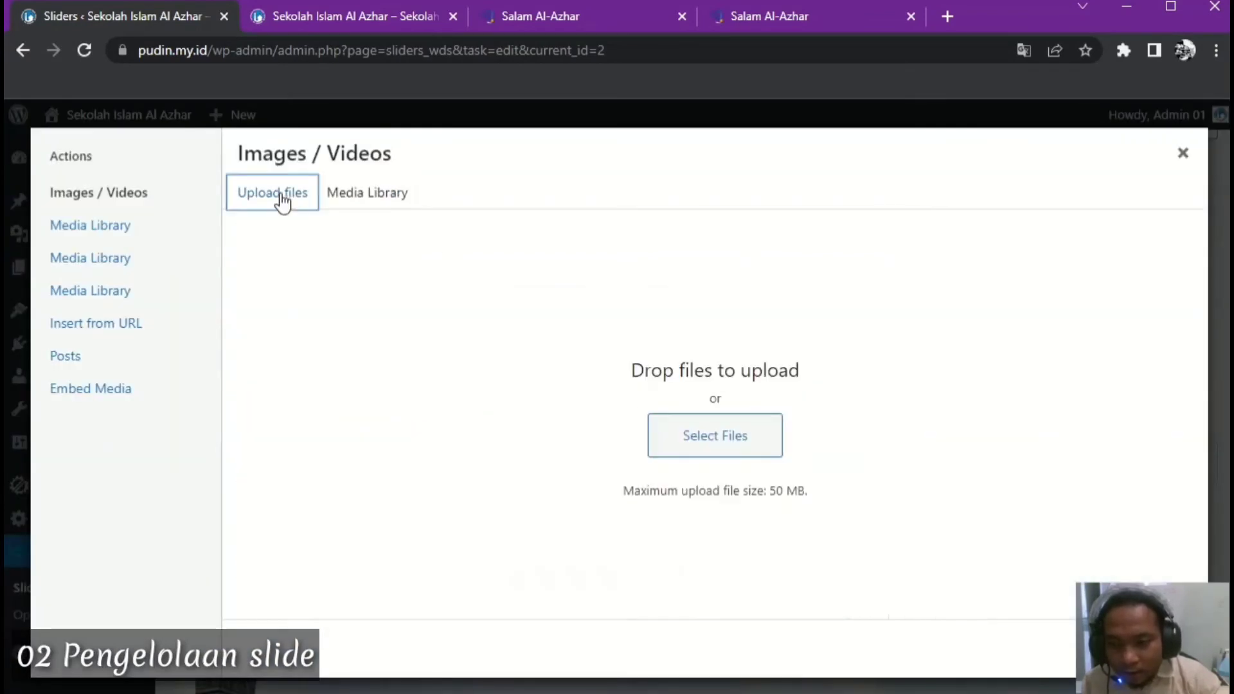
pyautogui.click(703, 440)
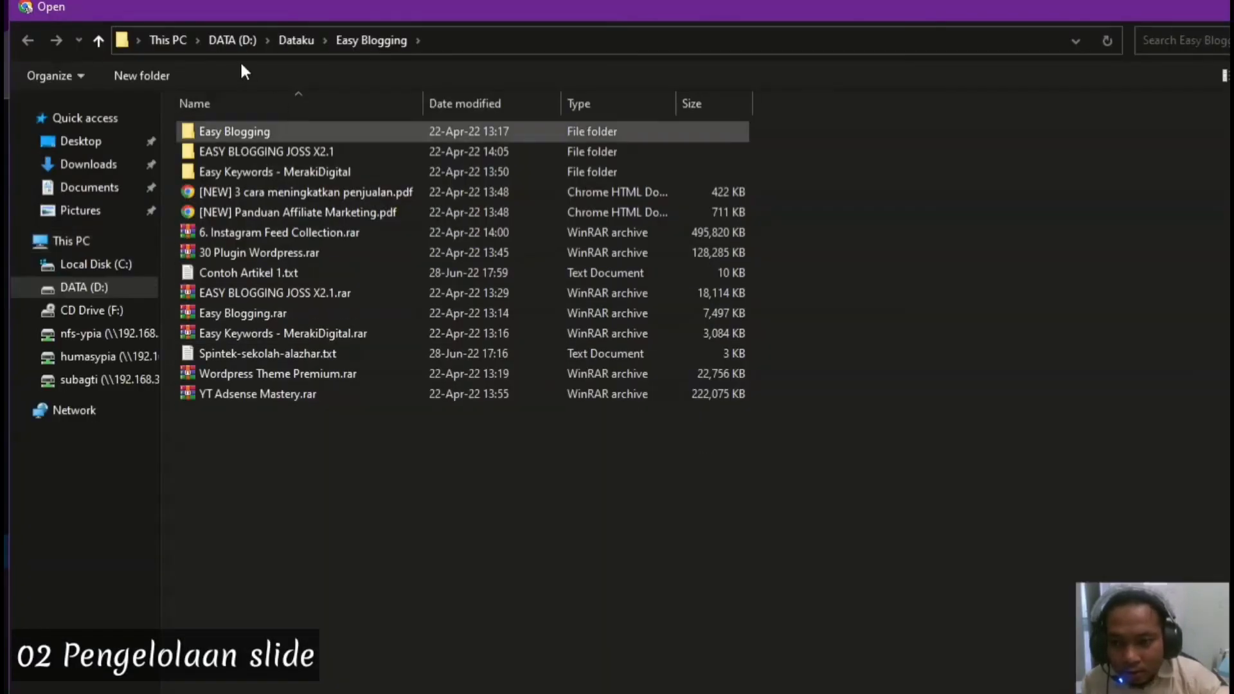
pyautogui.click(222, 42)
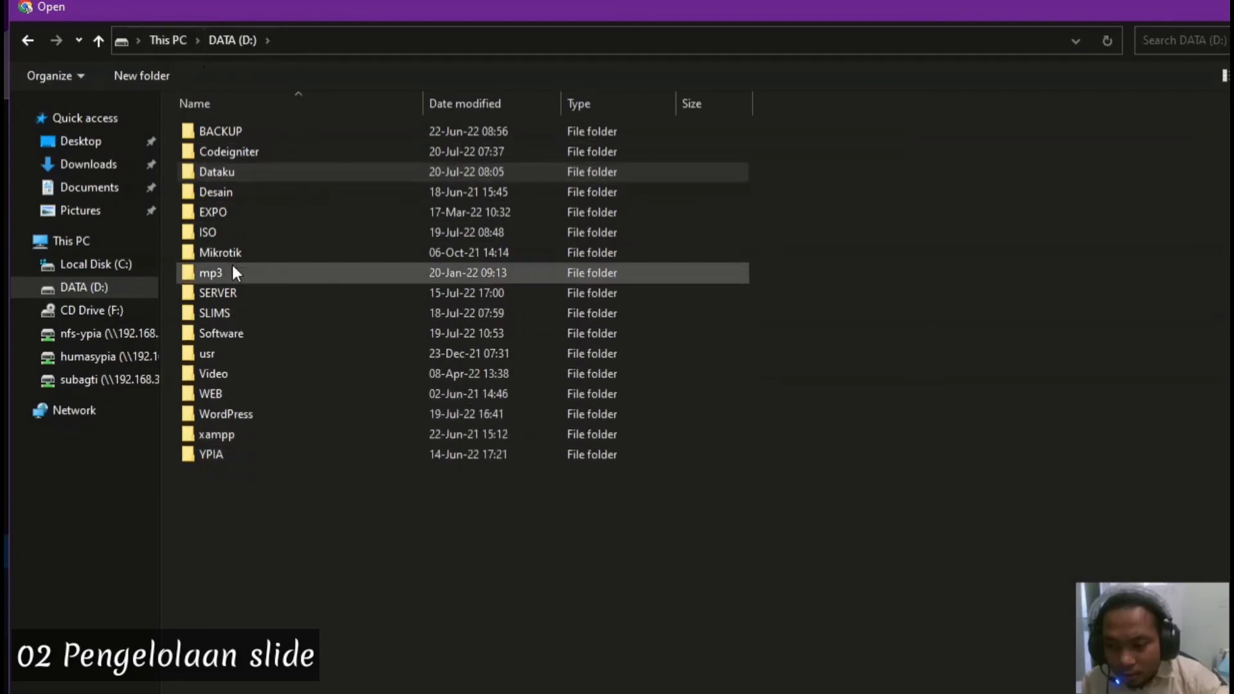
pyautogui.doubleClick(261, 414)
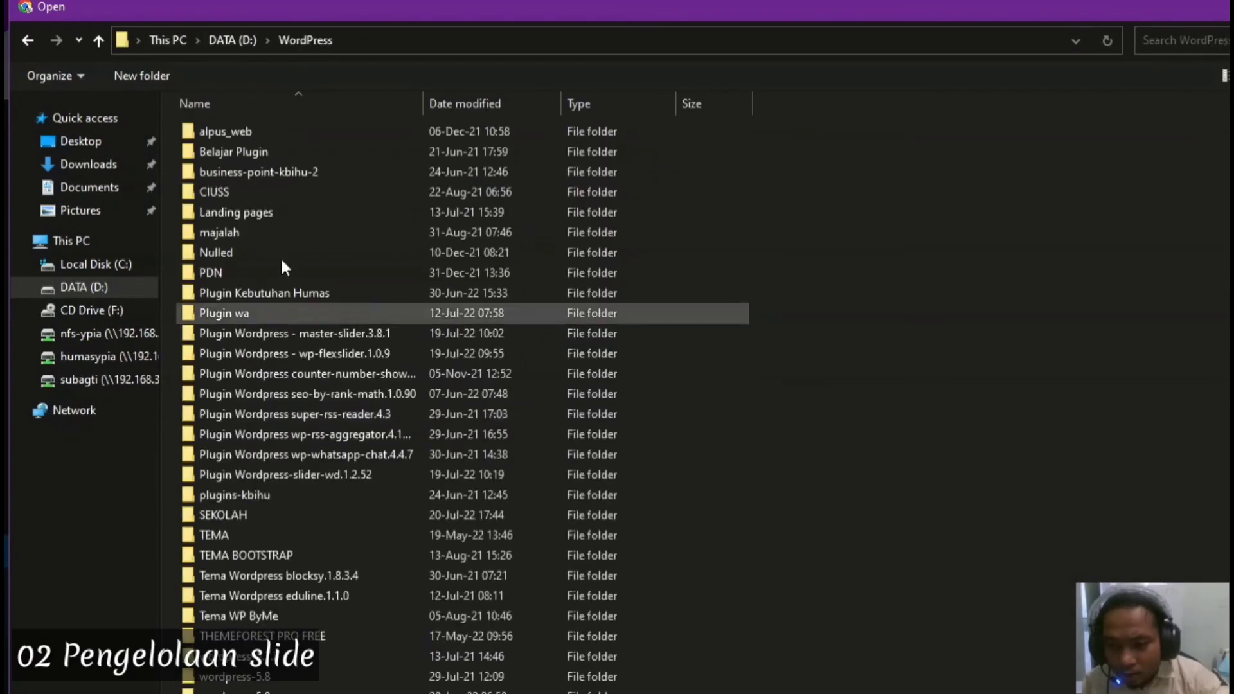
pyautogui.doubleClick(271, 515)
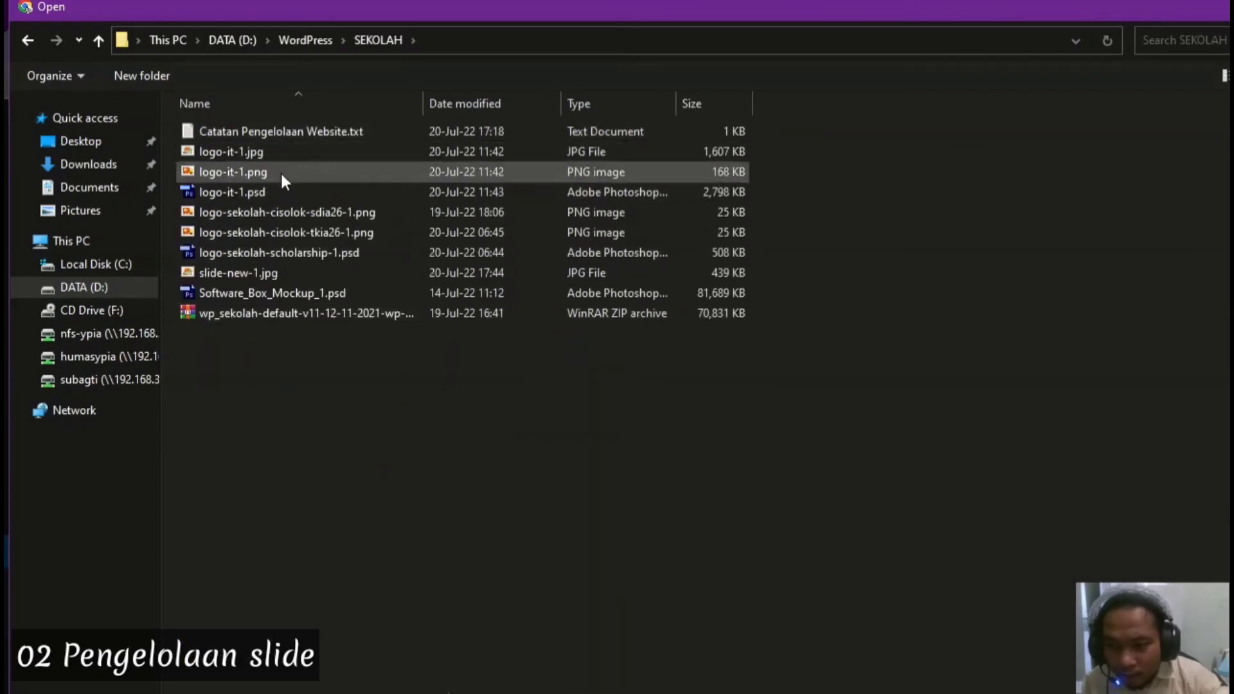
pyautogui.click(291, 277)
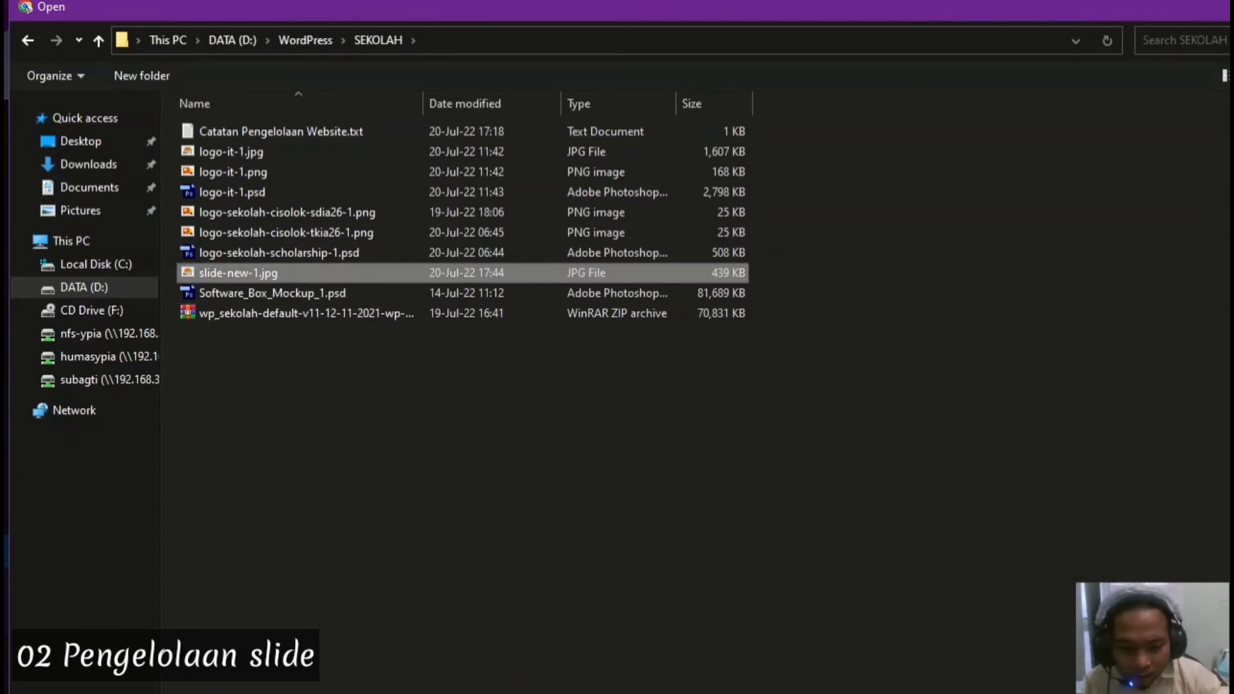
pyautogui.moveTo(1221, 693); pyautogui.dragTo(1221, 654)
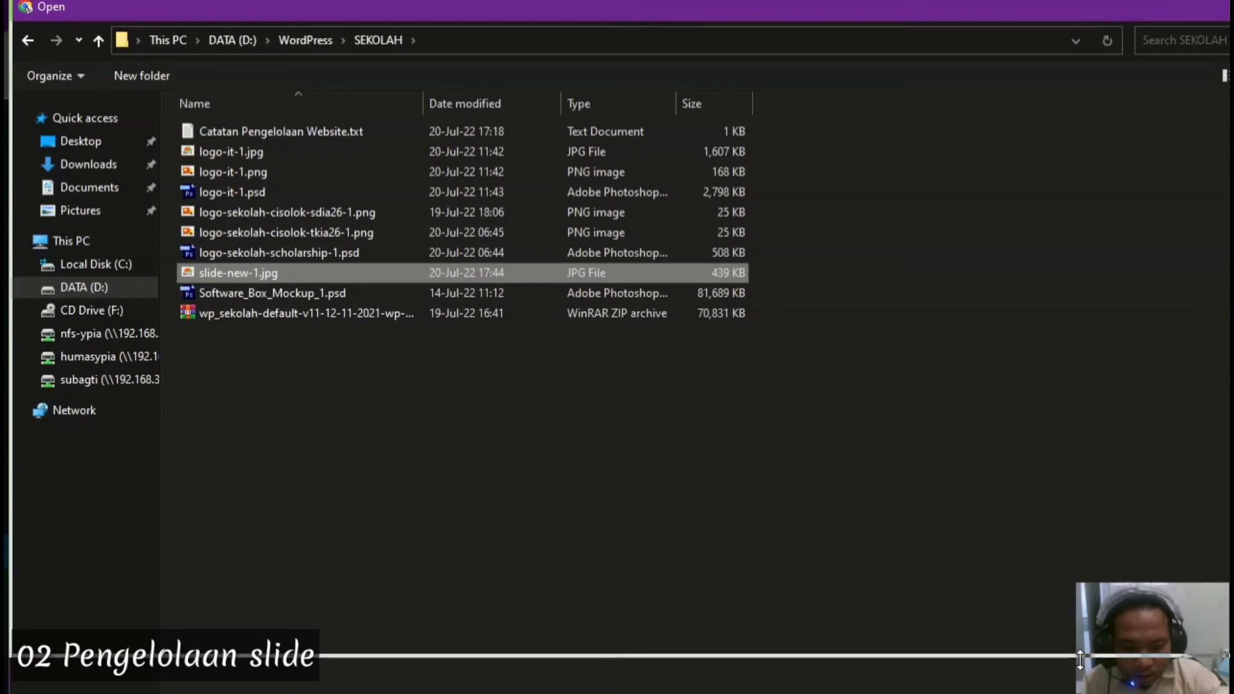
pyautogui.moveTo(1228, 498); pyautogui.dragTo(1046, 500)
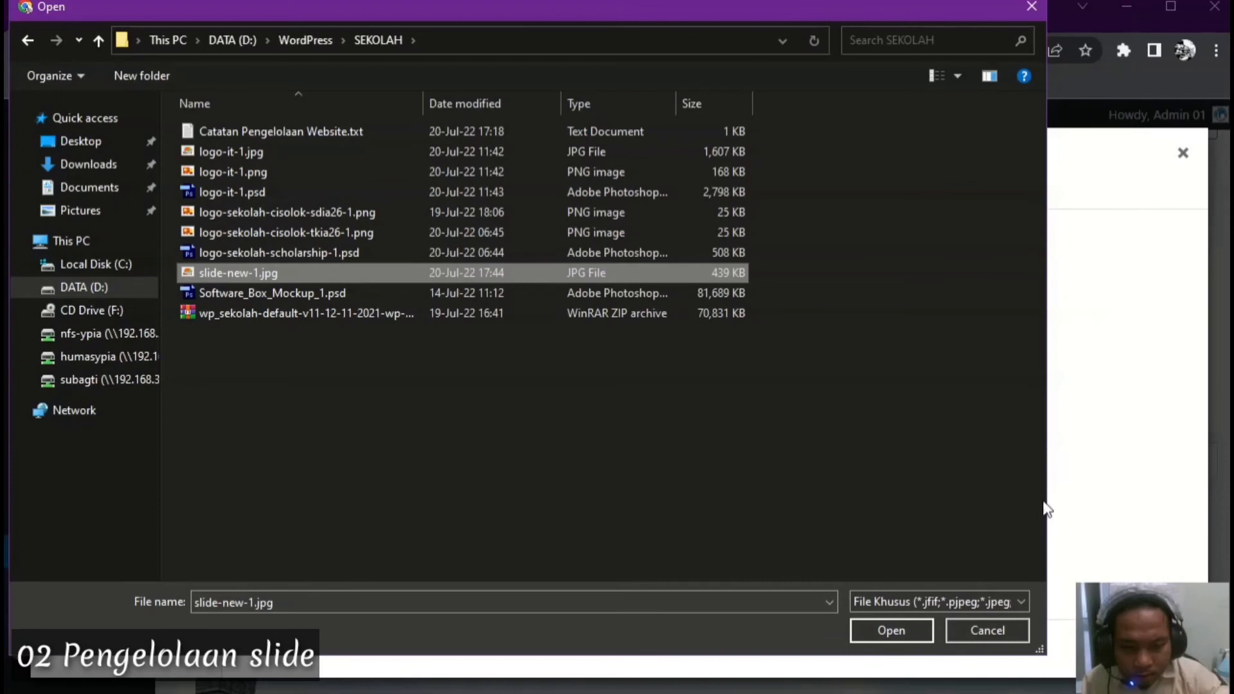
pyautogui.click(888, 632)
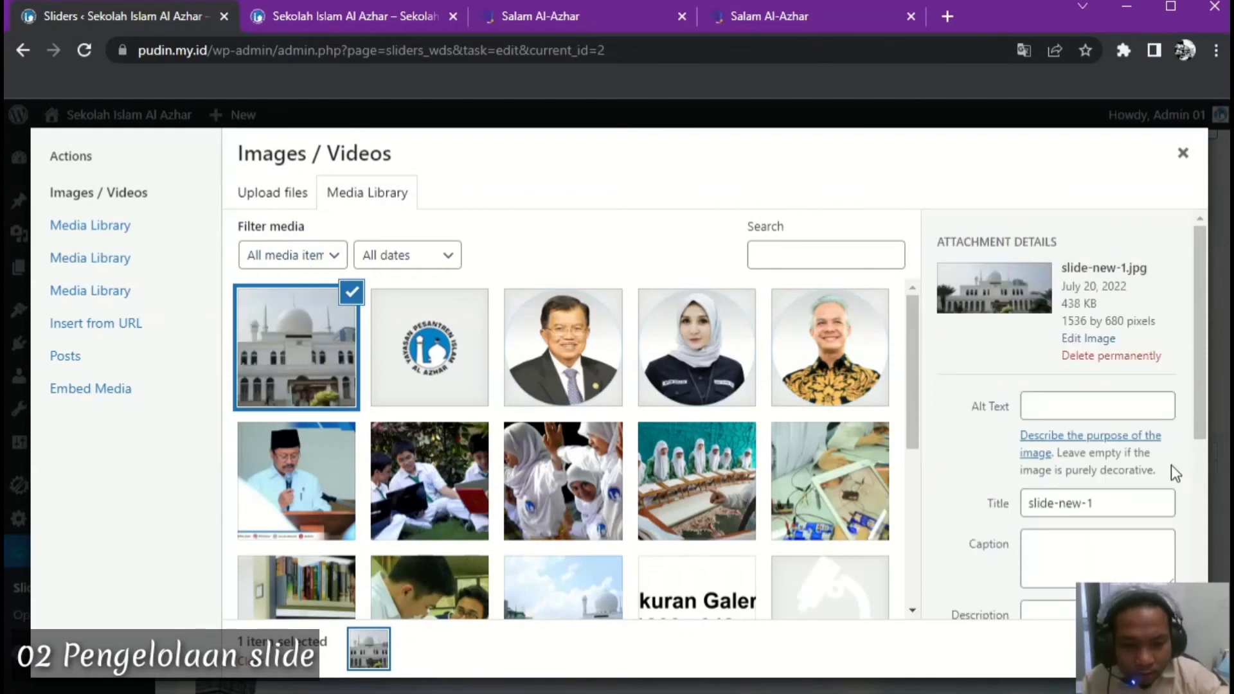
# Add the uploaded slide-new-1 image to the HomePage slider as Slide 8
pyautogui.hotkey('ctrl', 'a')
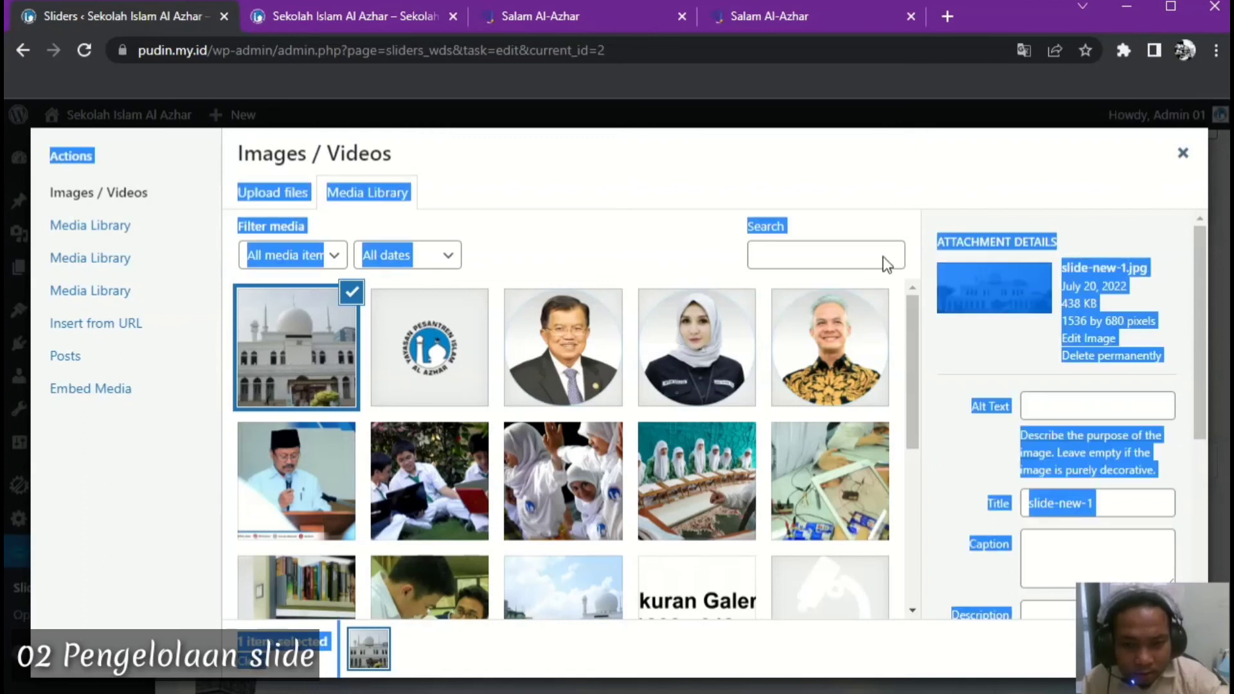
pyautogui.click(970, 158)
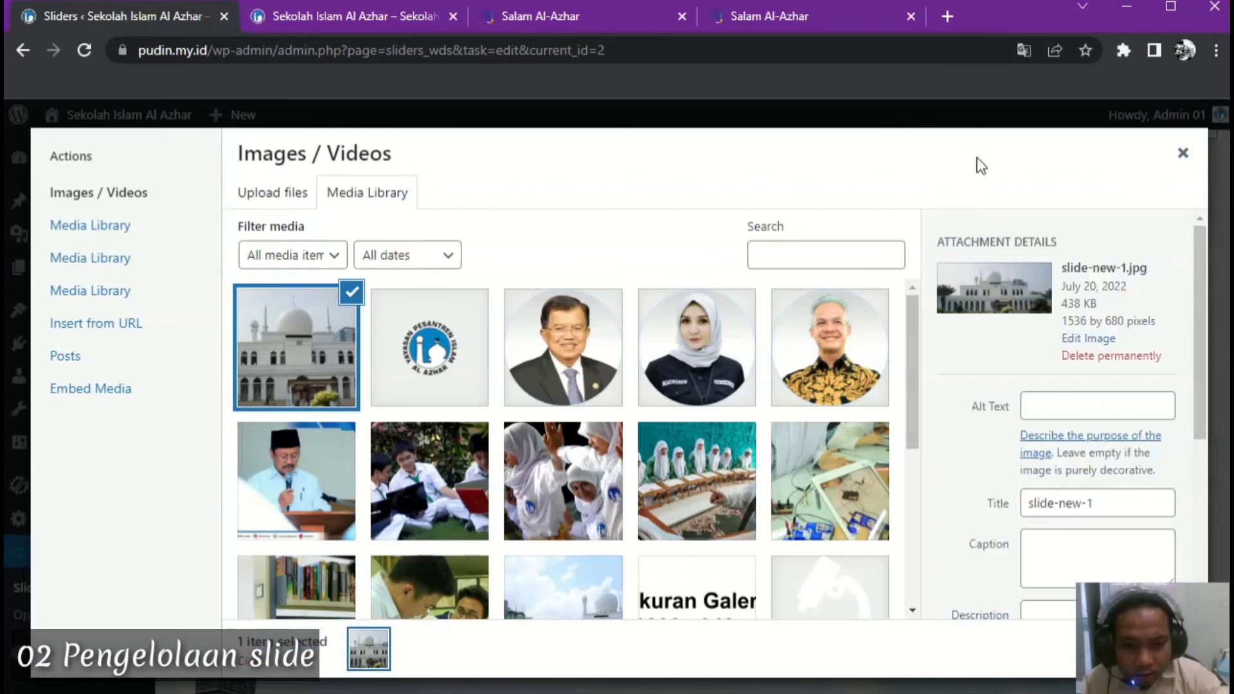
pyautogui.moveTo(824, 691); pyautogui.dragTo(828, 543)
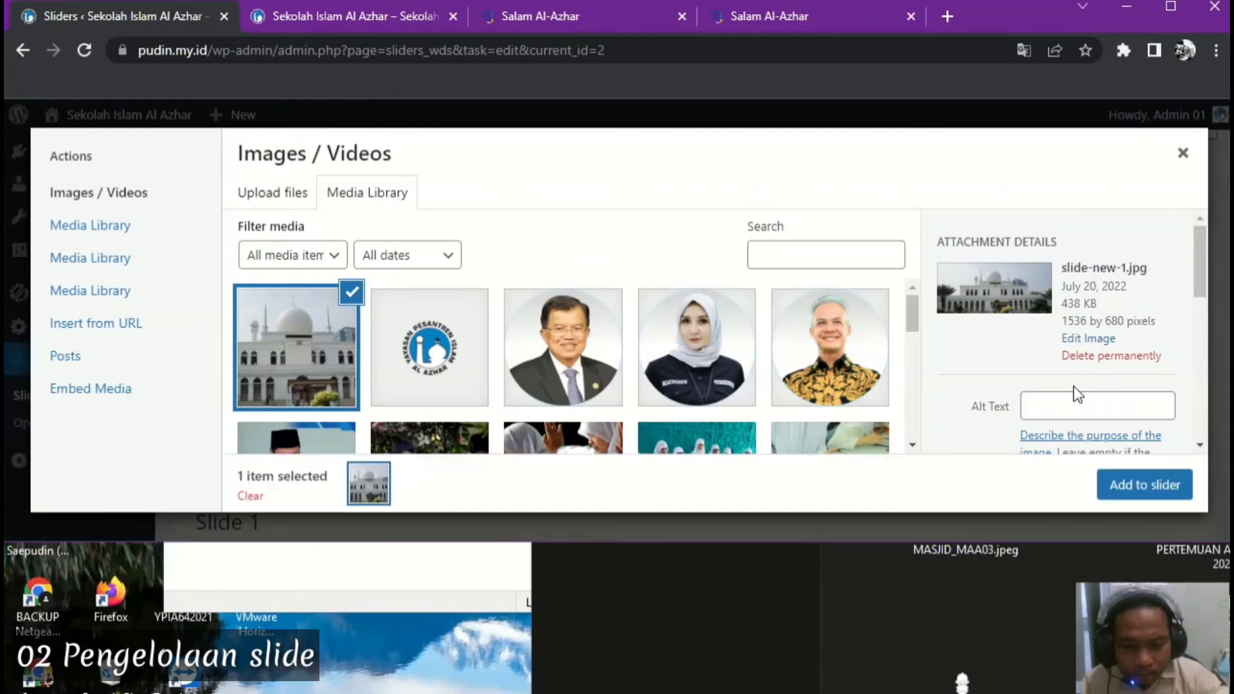
pyautogui.scroll(-1, 1110, 442)
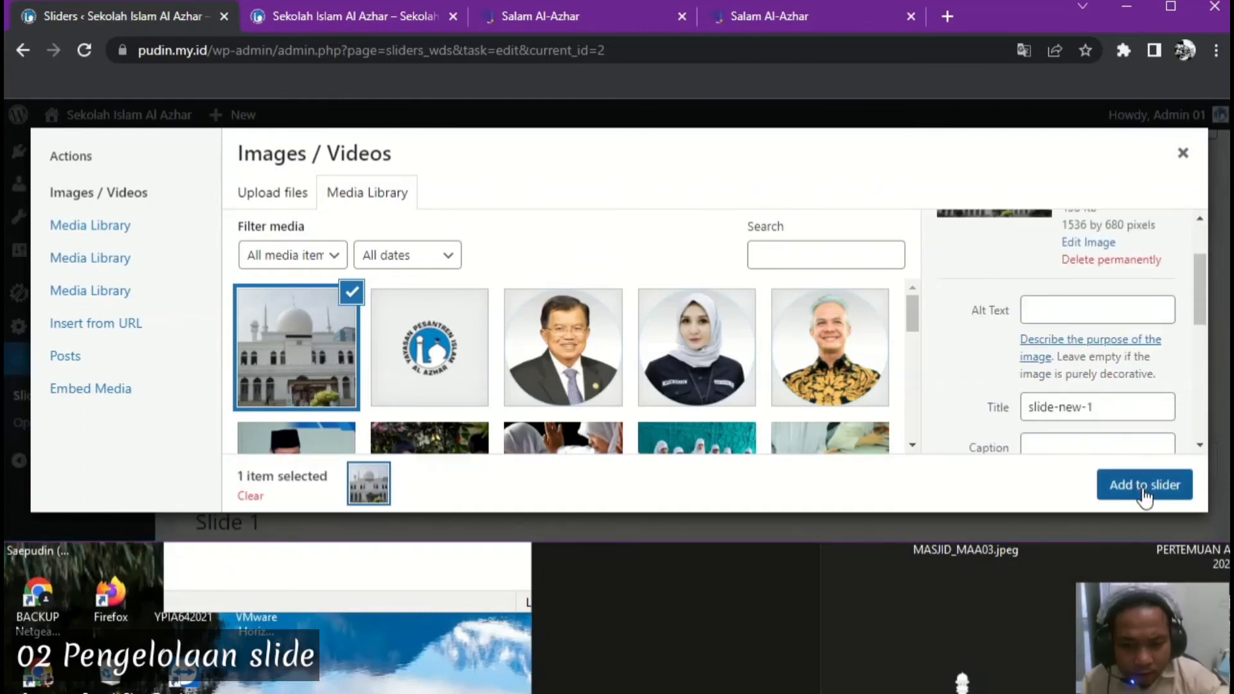
pyautogui.moveTo(1031, 542); pyautogui.dragTo(1028, 574)
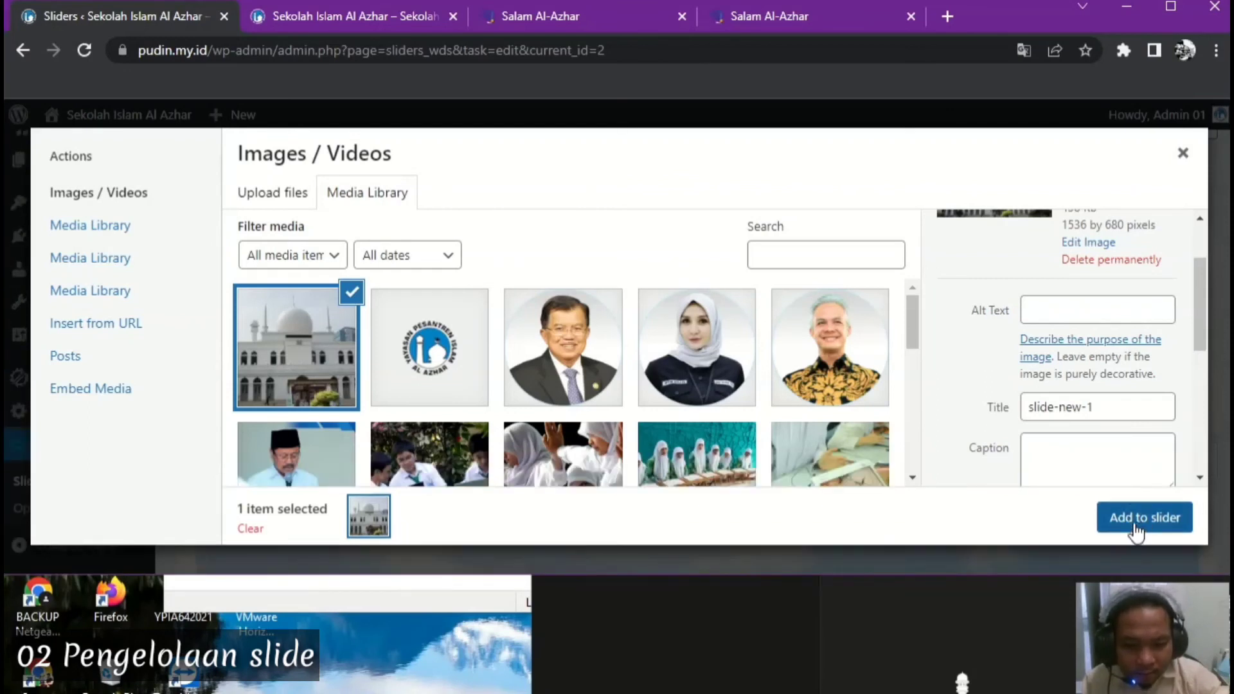
pyautogui.click(1135, 518)
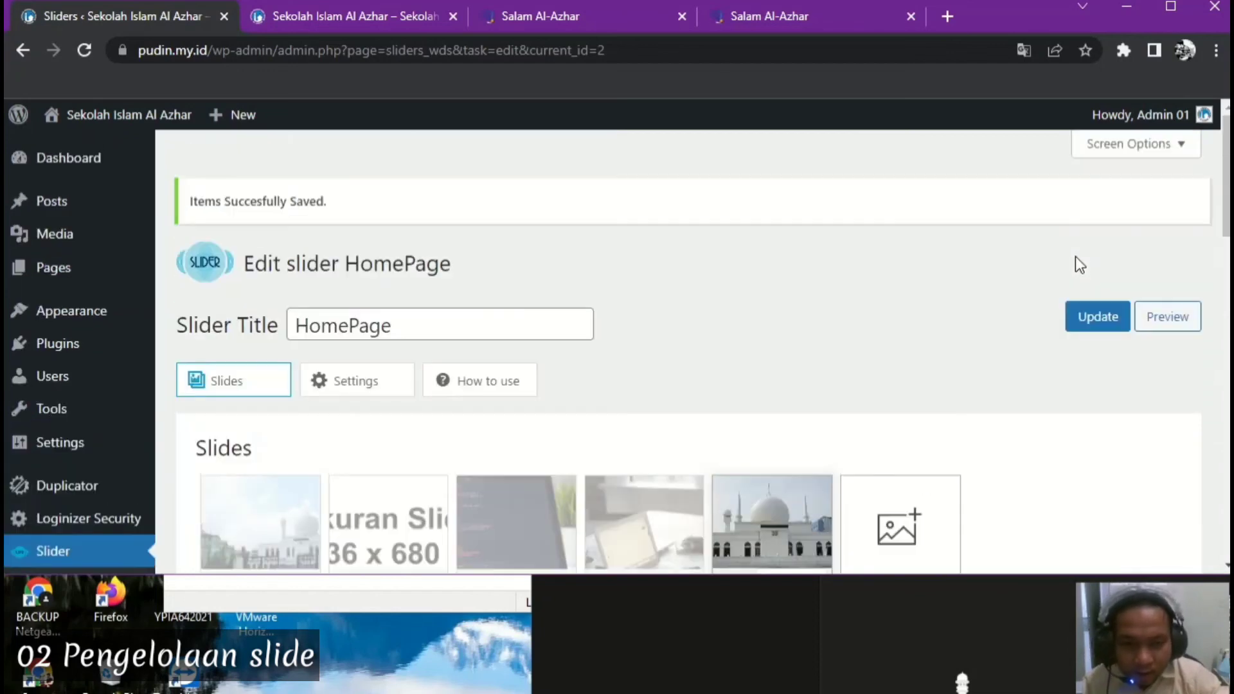
# Save the slider, move the mosque Slide 8 to first position, update again, and view the homepage
pyautogui.click(1092, 325)
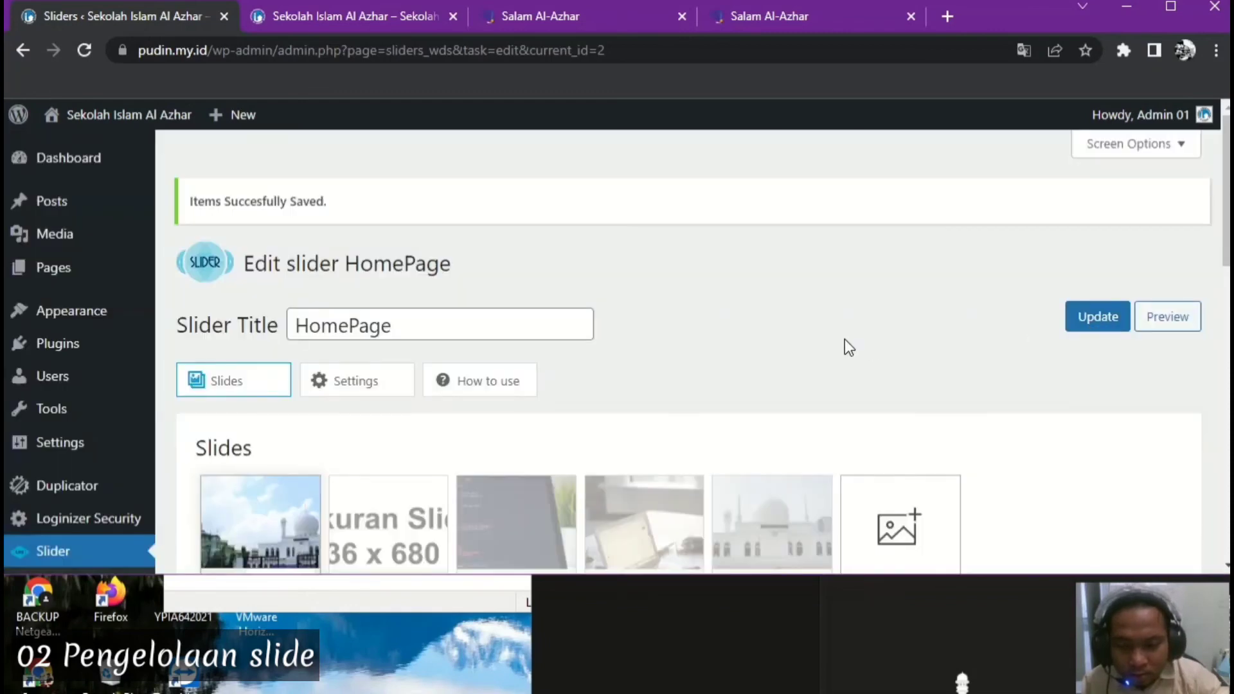
pyautogui.scroll(-2, 845, 341)
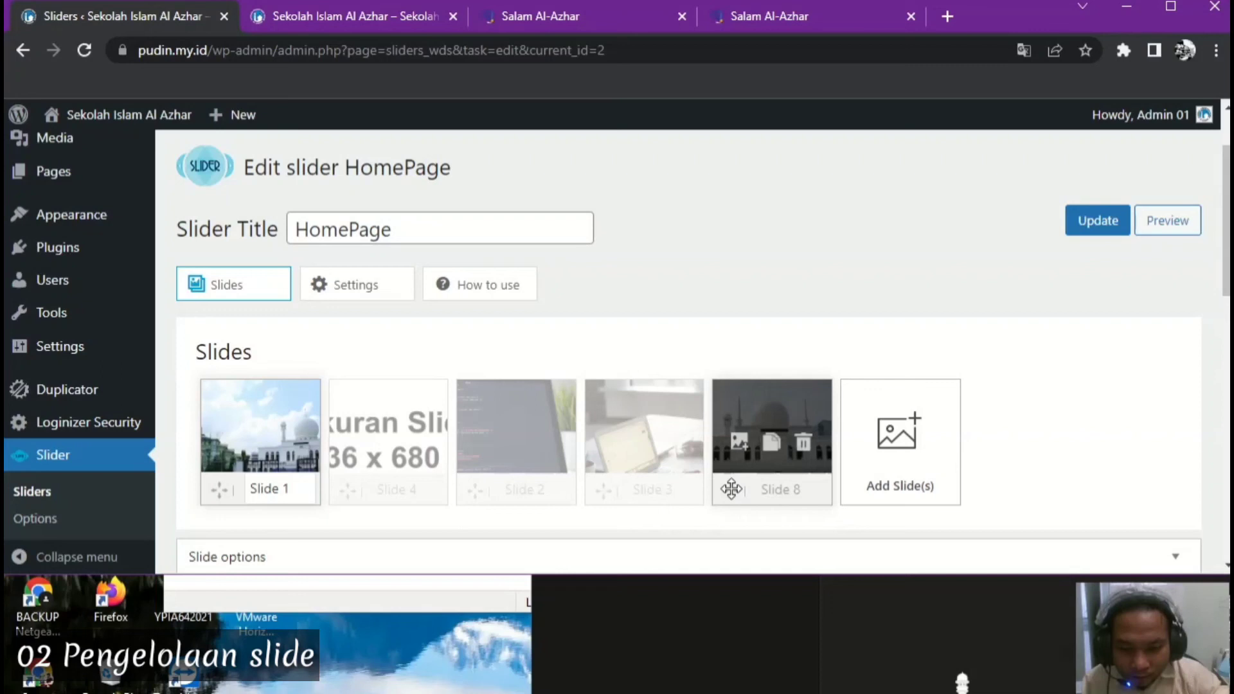
pyautogui.moveTo(731, 489); pyautogui.dragTo(224, 489)
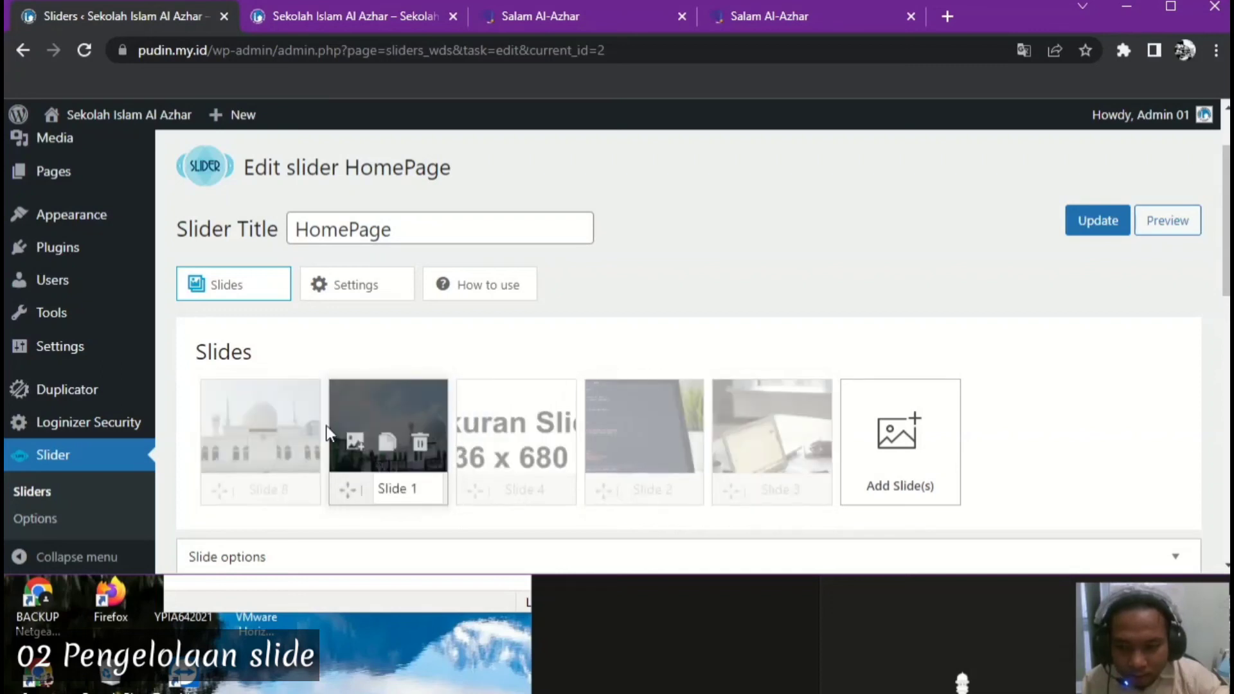
pyautogui.click(1102, 220)
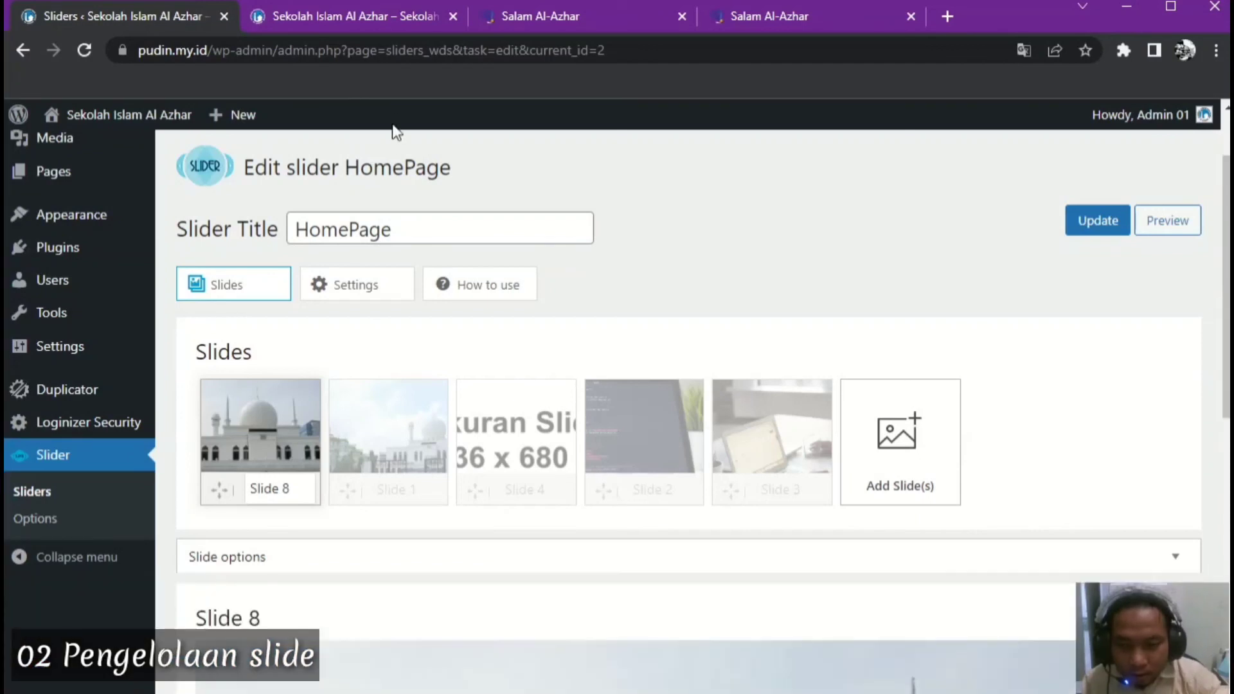
pyautogui.click(370, 18)
# Reload the homepage to confirm the mosque slide leads, then return to the slider editor
pyautogui.click(83, 48)
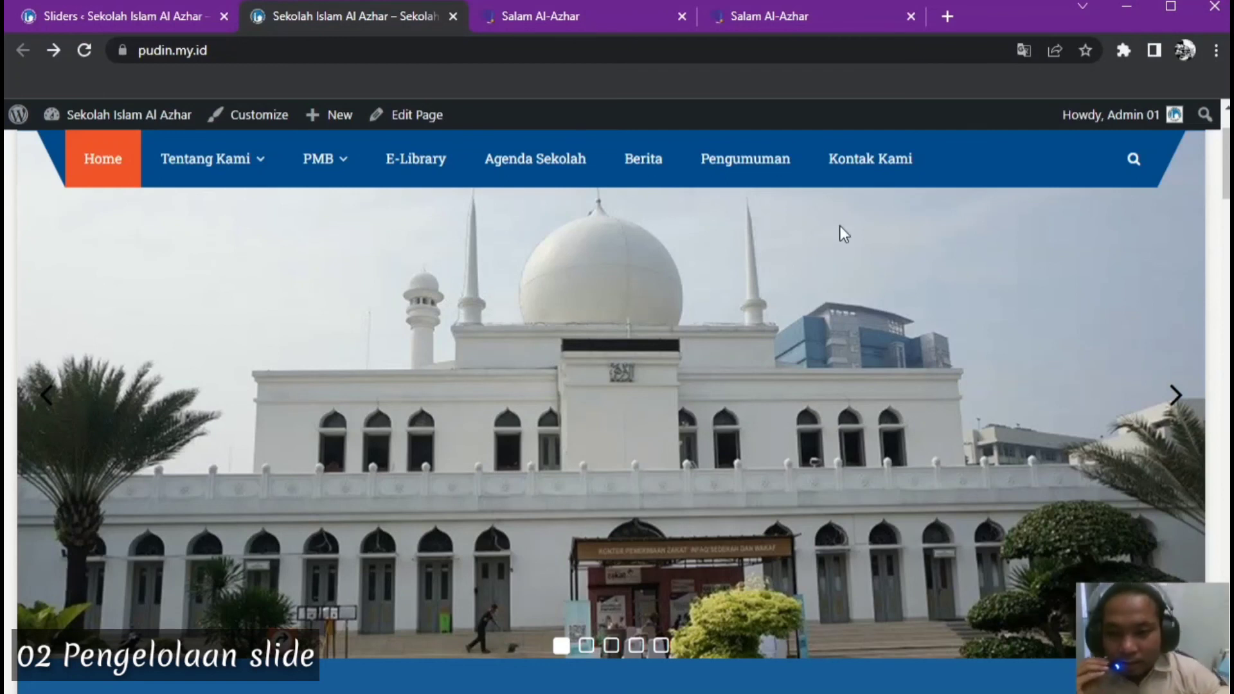
pyautogui.click(148, 13)
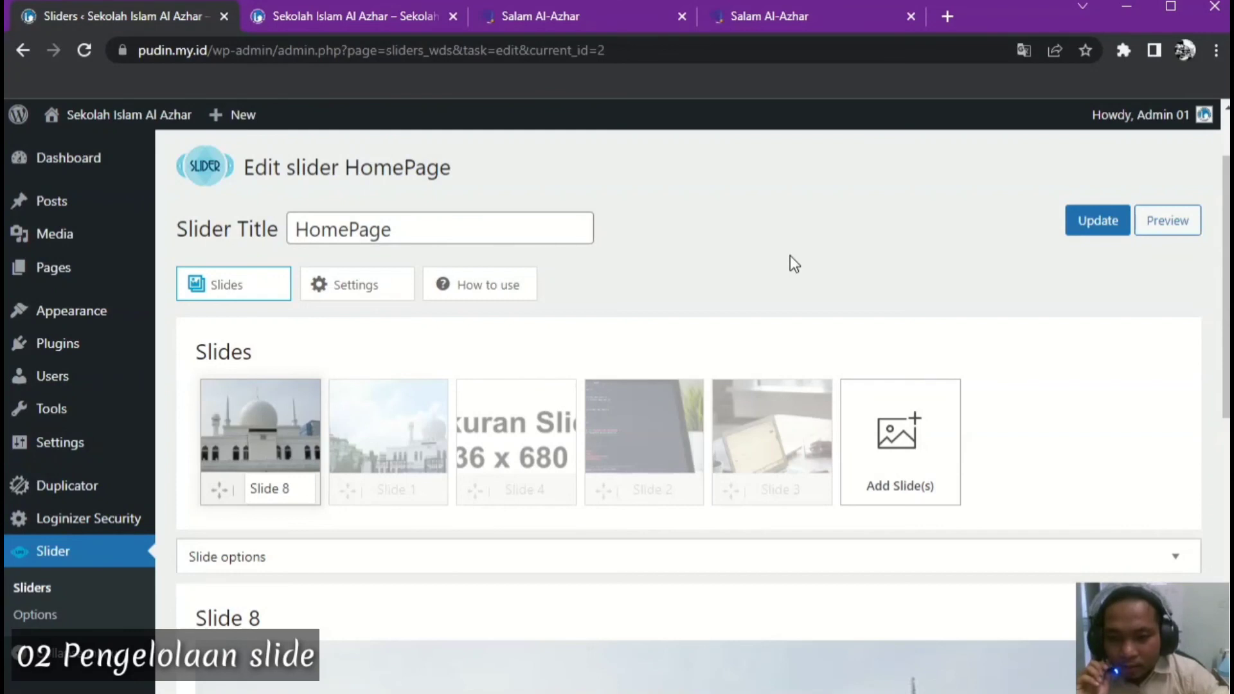
# Browse the HomePage slides and plugin options, then return to the Sliders list showing 5 slides
pyautogui.moveTo(1226, 331)
pyautogui.mouseDown()
pyautogui.moveTo(1223, 595)
pyautogui.moveTo(1221, 336)
pyautogui.mouseUp()
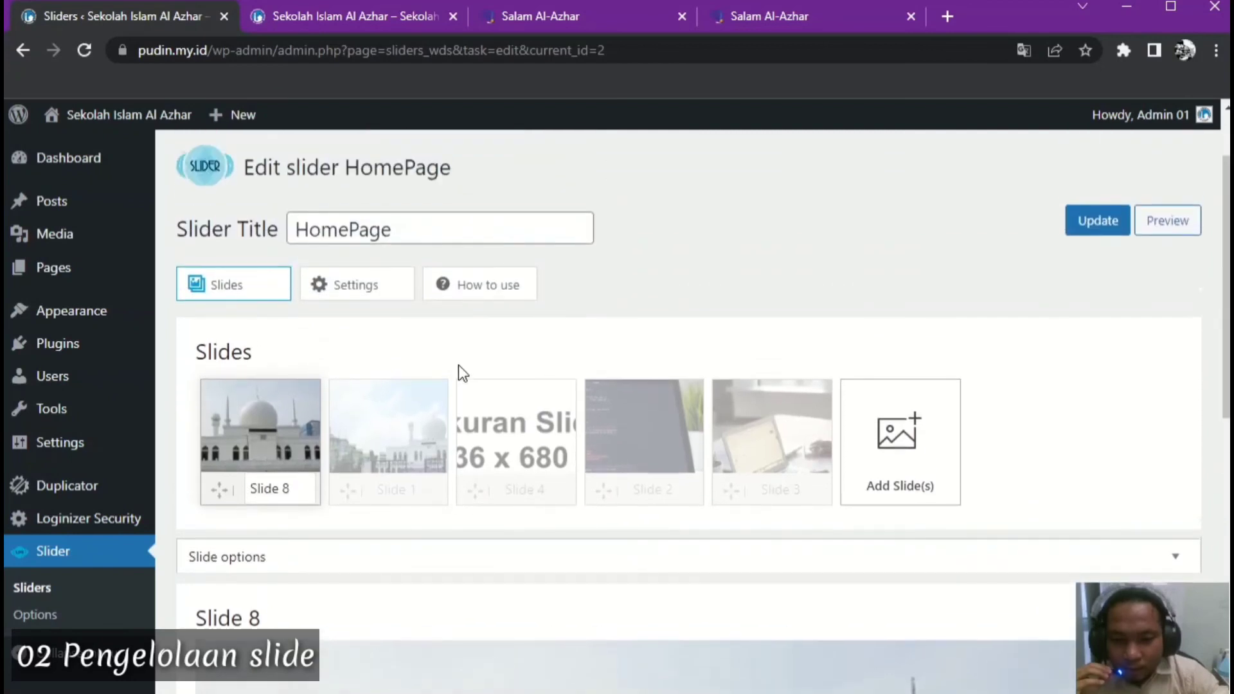
pyautogui.moveTo(1226, 412)
pyautogui.mouseDown()
pyautogui.moveTo(1226, 477)
pyautogui.moveTo(1225, 412)
pyautogui.mouseUp()
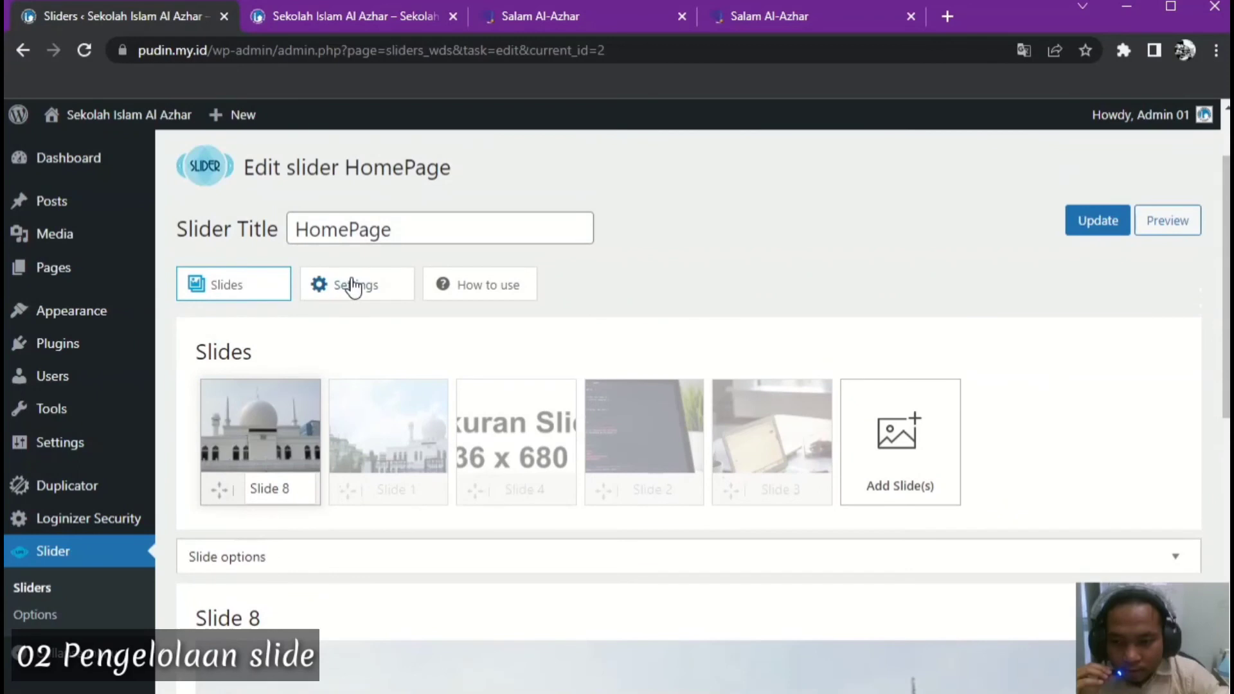
pyautogui.click(352, 285)
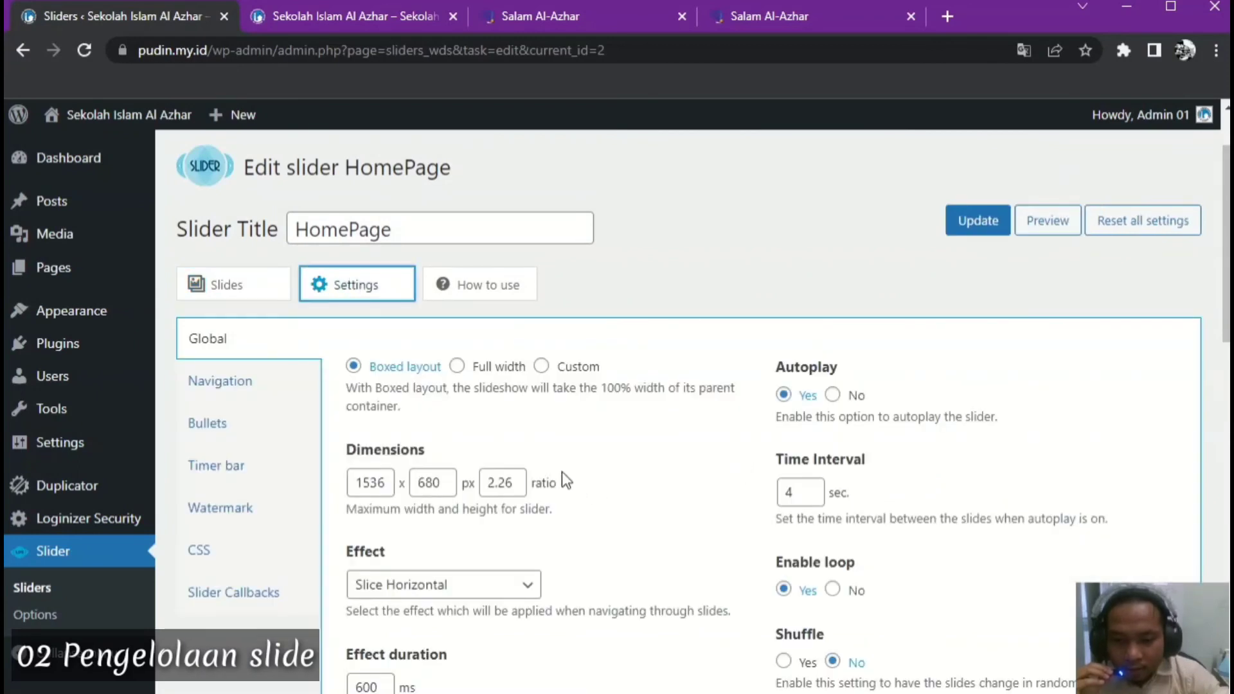
pyautogui.click(241, 293)
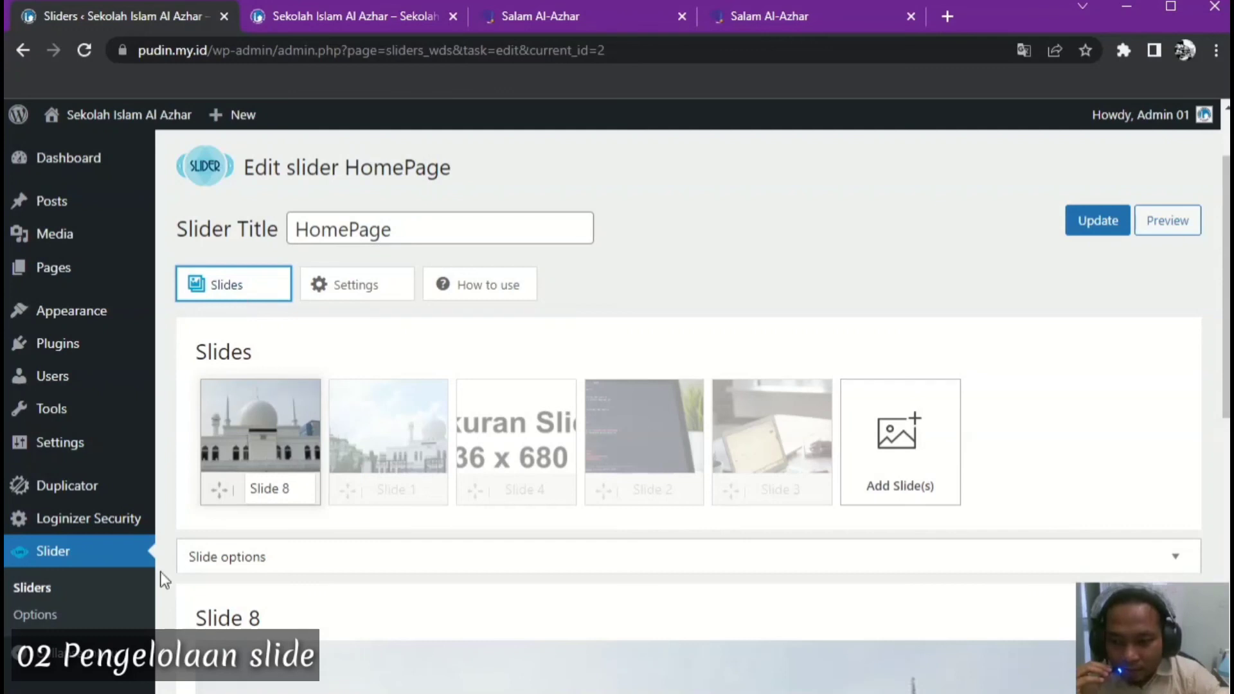
pyautogui.click(45, 614)
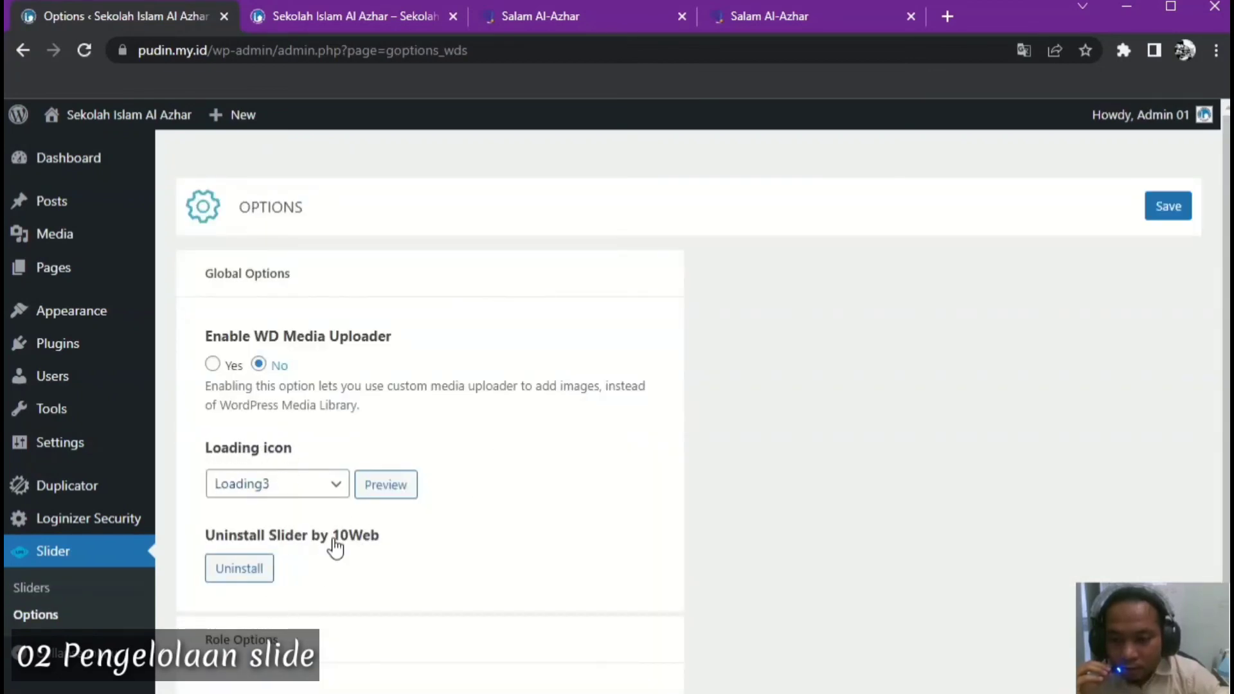
pyautogui.scroll(-3, 331, 542)
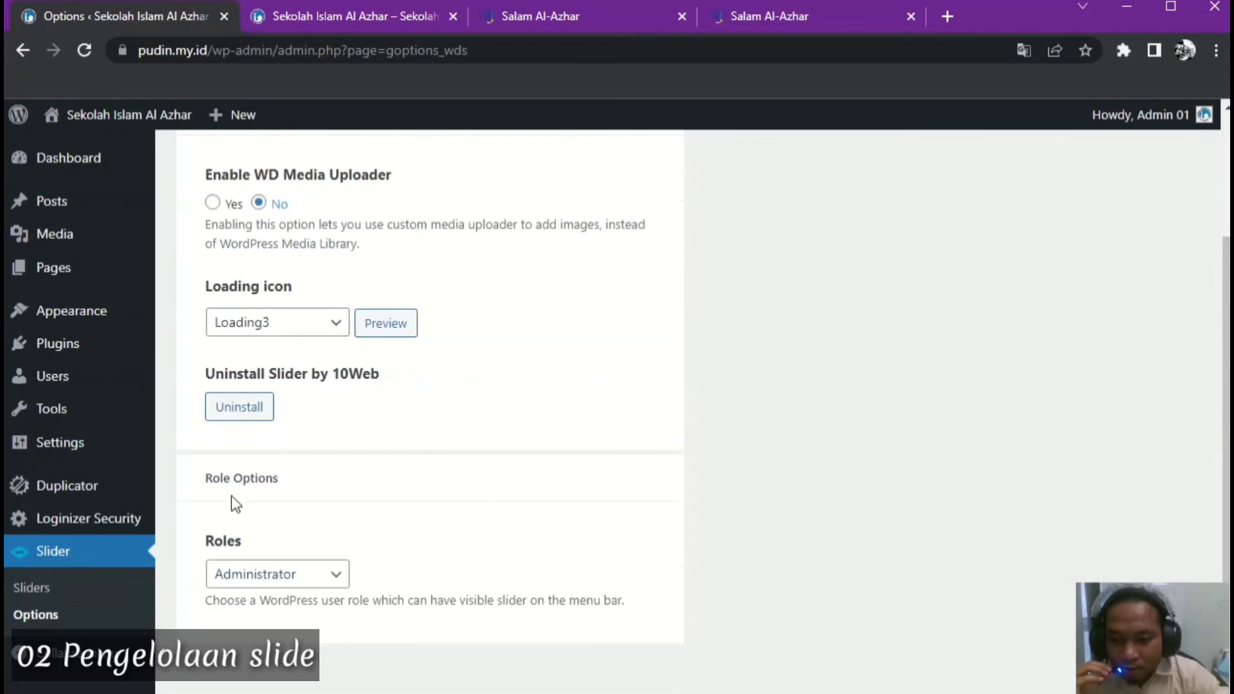
pyautogui.scroll(3, 418, 469)
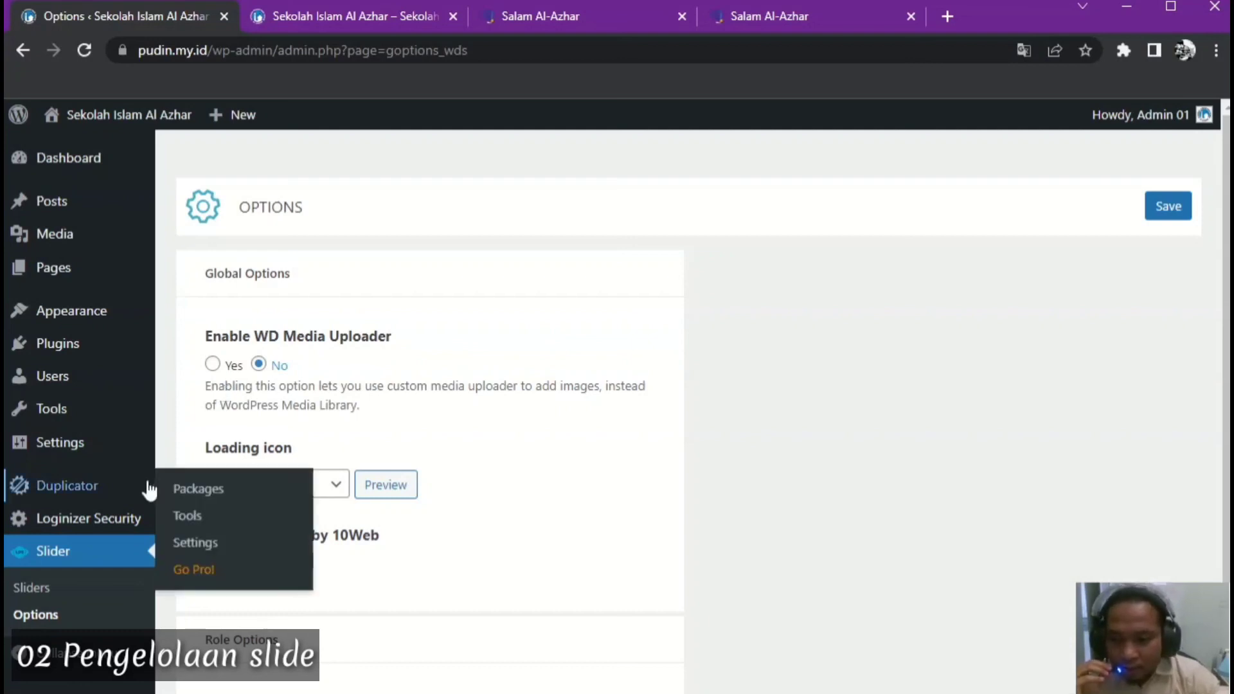
pyautogui.click(44, 590)
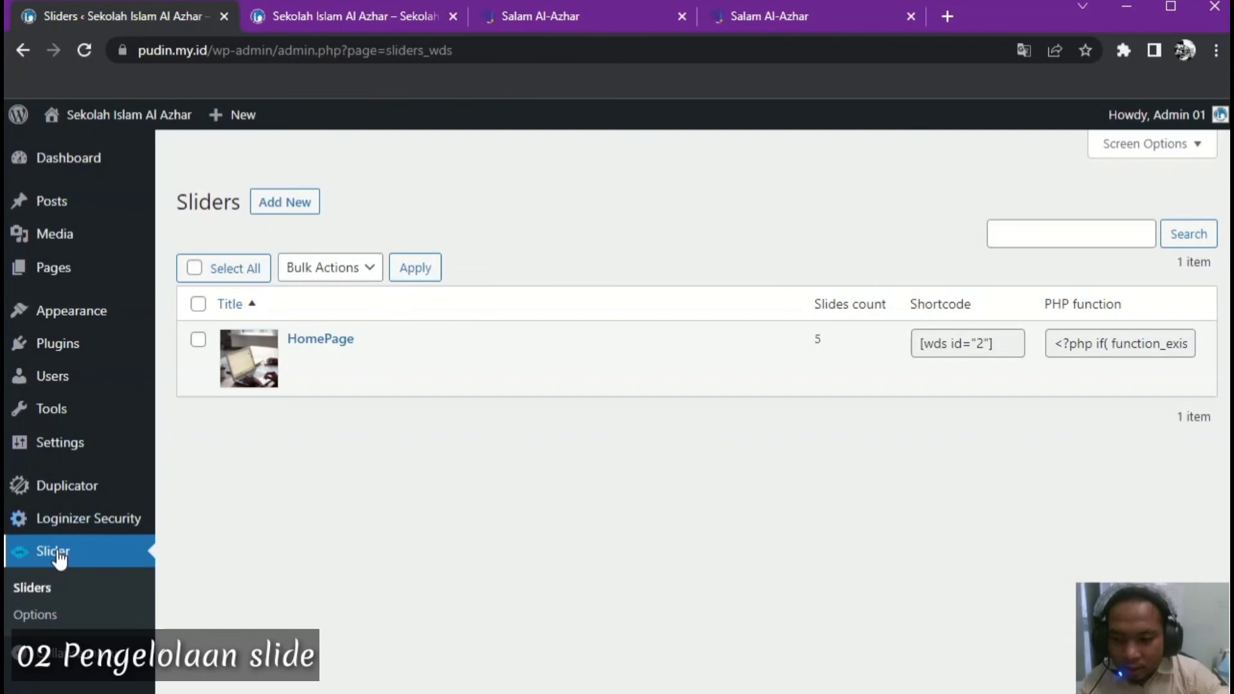
# Open the HomePage slider for editing
pyautogui.moveTo(391, 331)
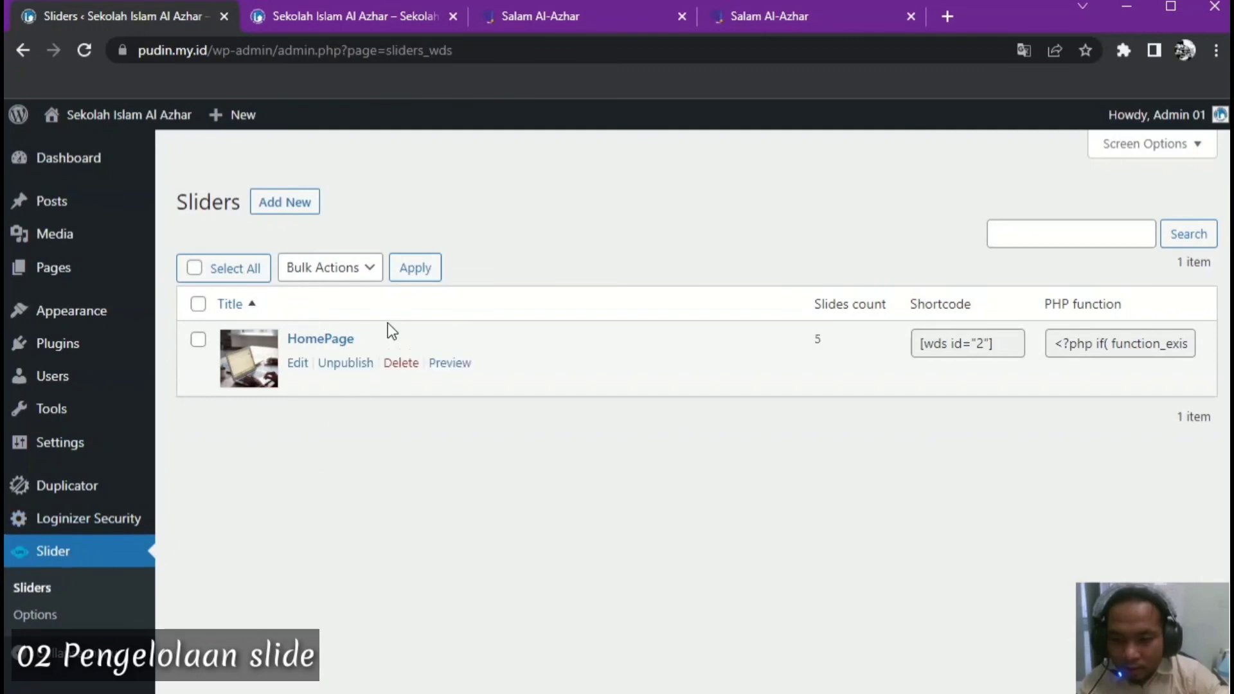
pyautogui.click(298, 364)
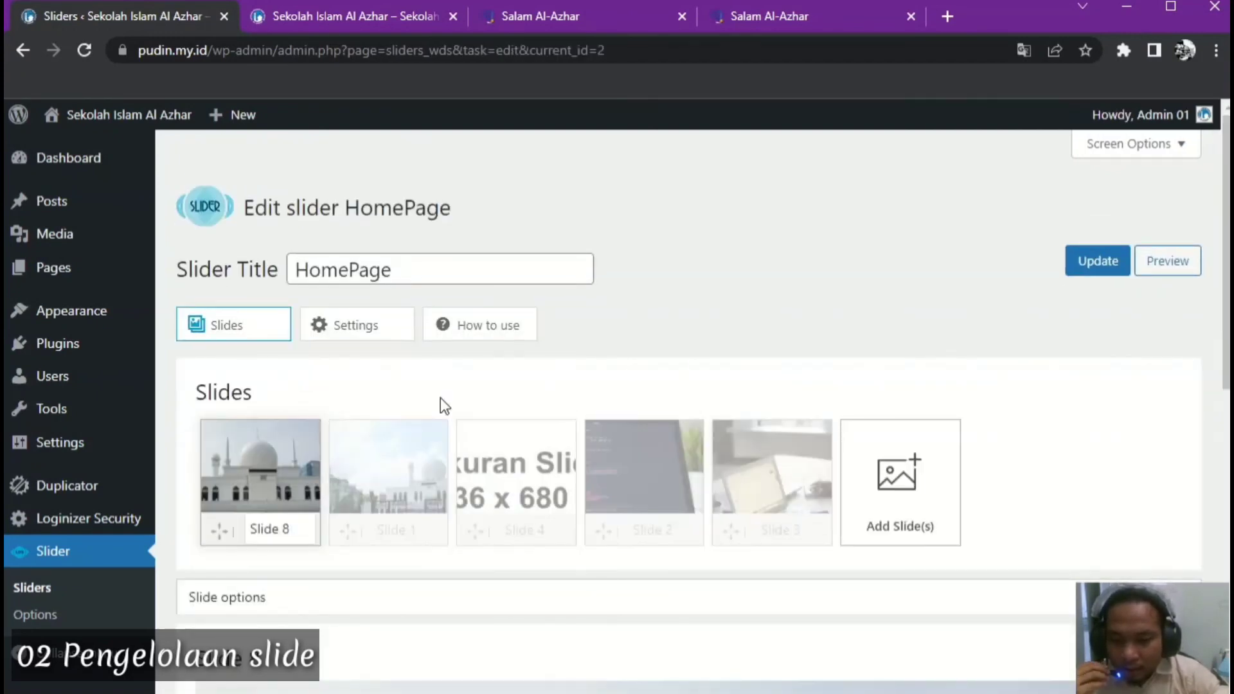
pyautogui.scroll(-1, 476, 385)
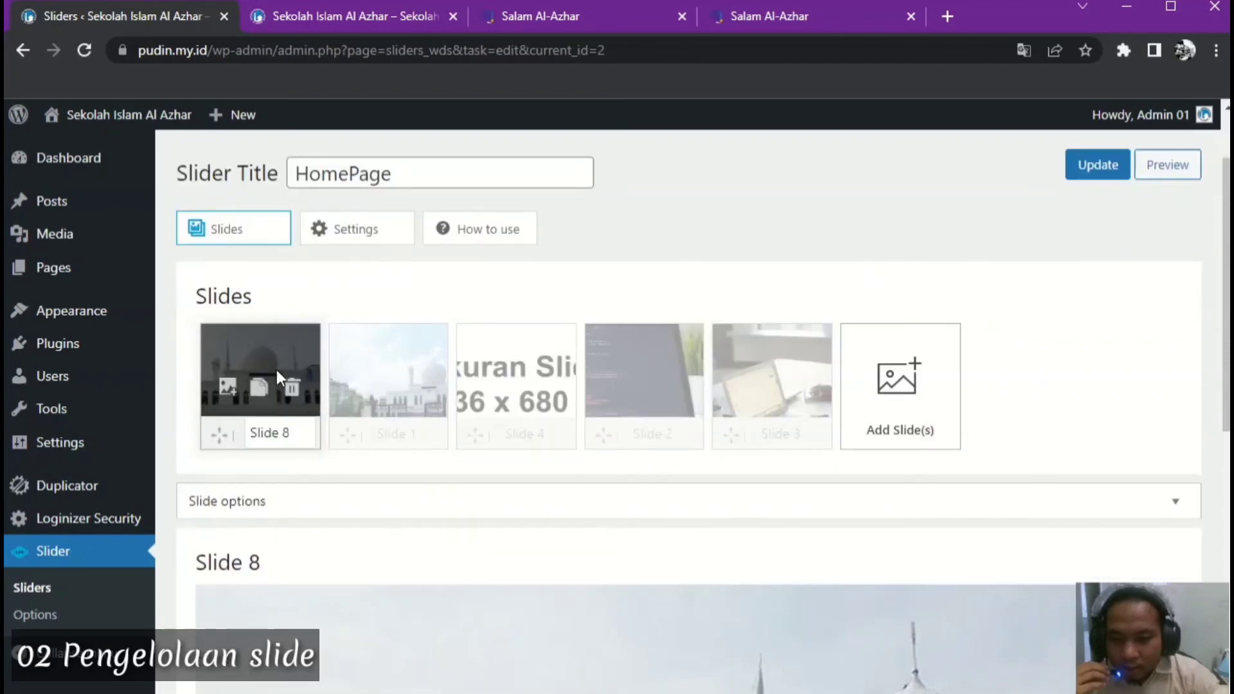
# Delete Slide 3, save the slider, and bring up Slide 8's image picker
pyautogui.moveTo(805, 390)
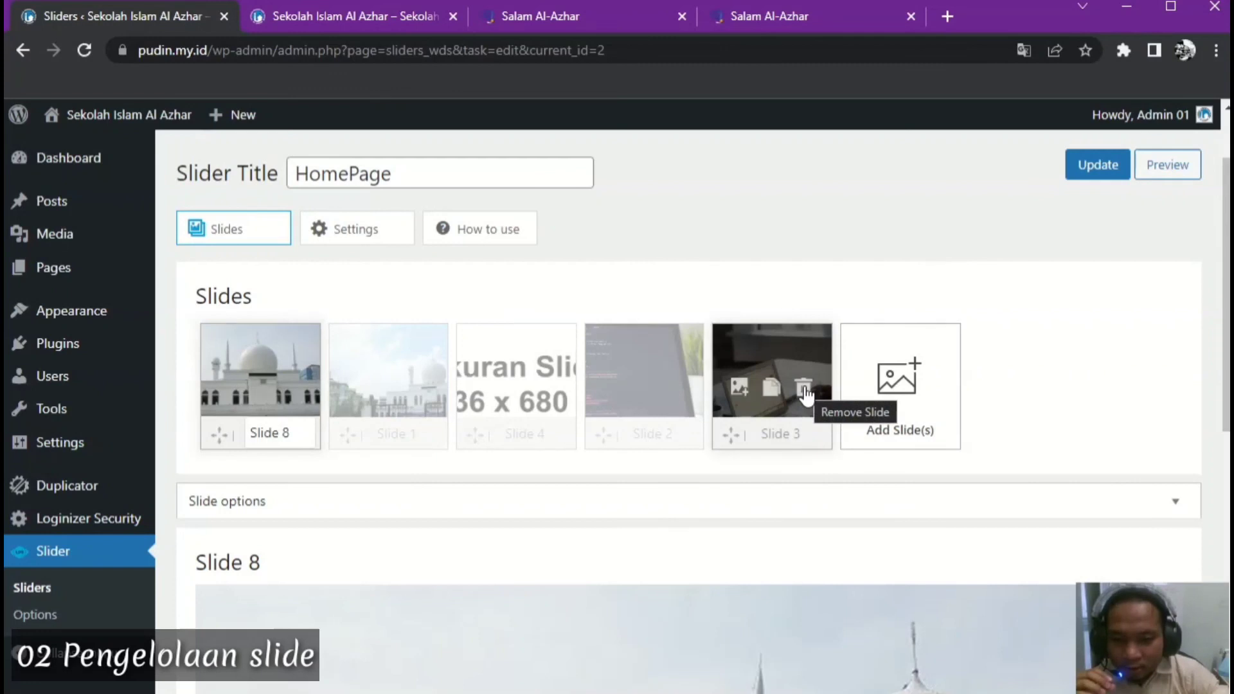
pyautogui.click(804, 388)
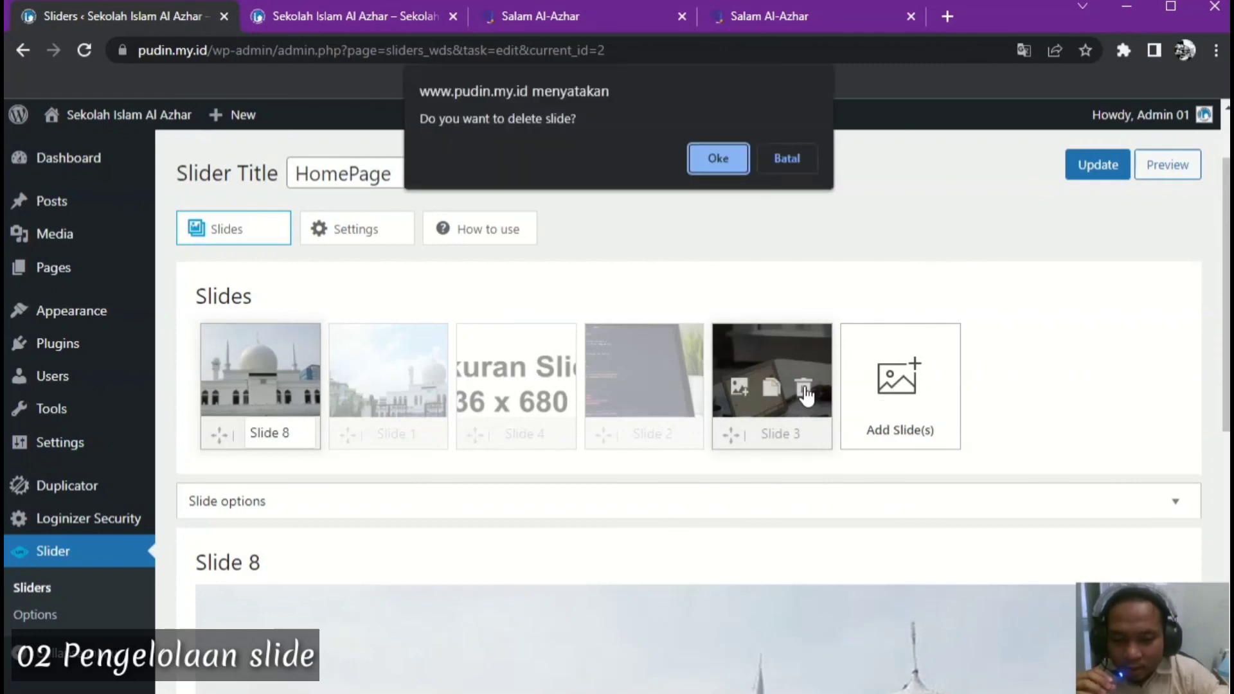
pyautogui.click(718, 156)
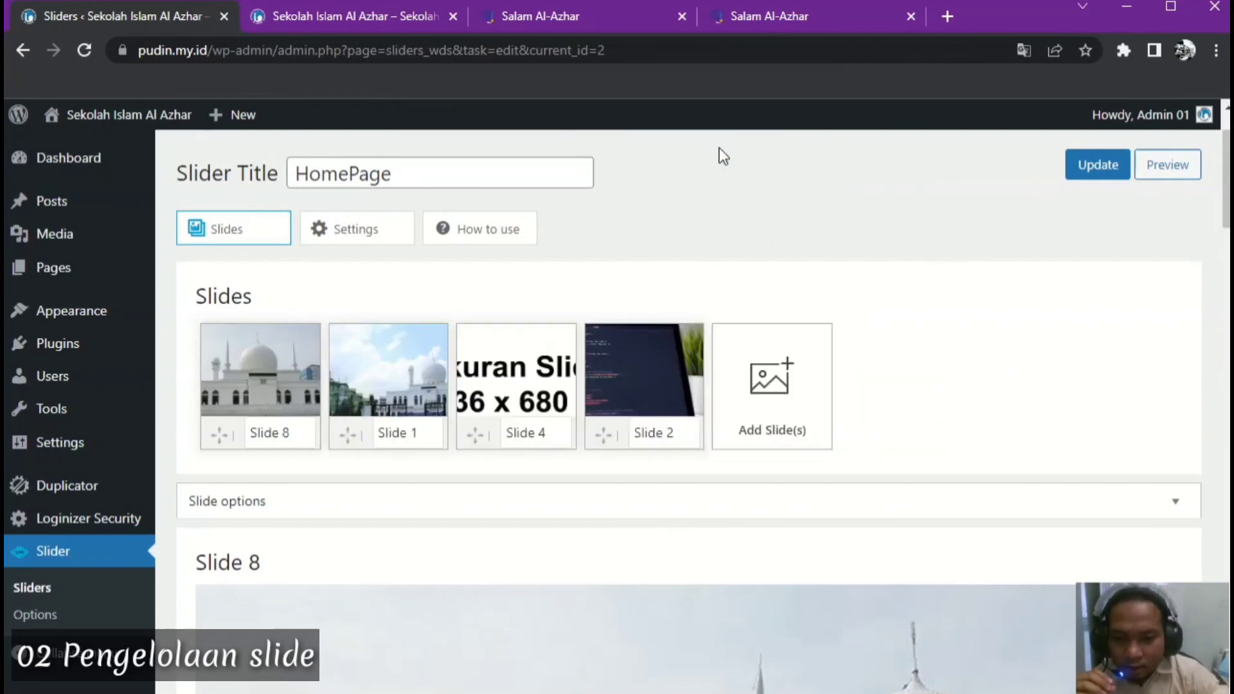
pyautogui.click(1087, 167)
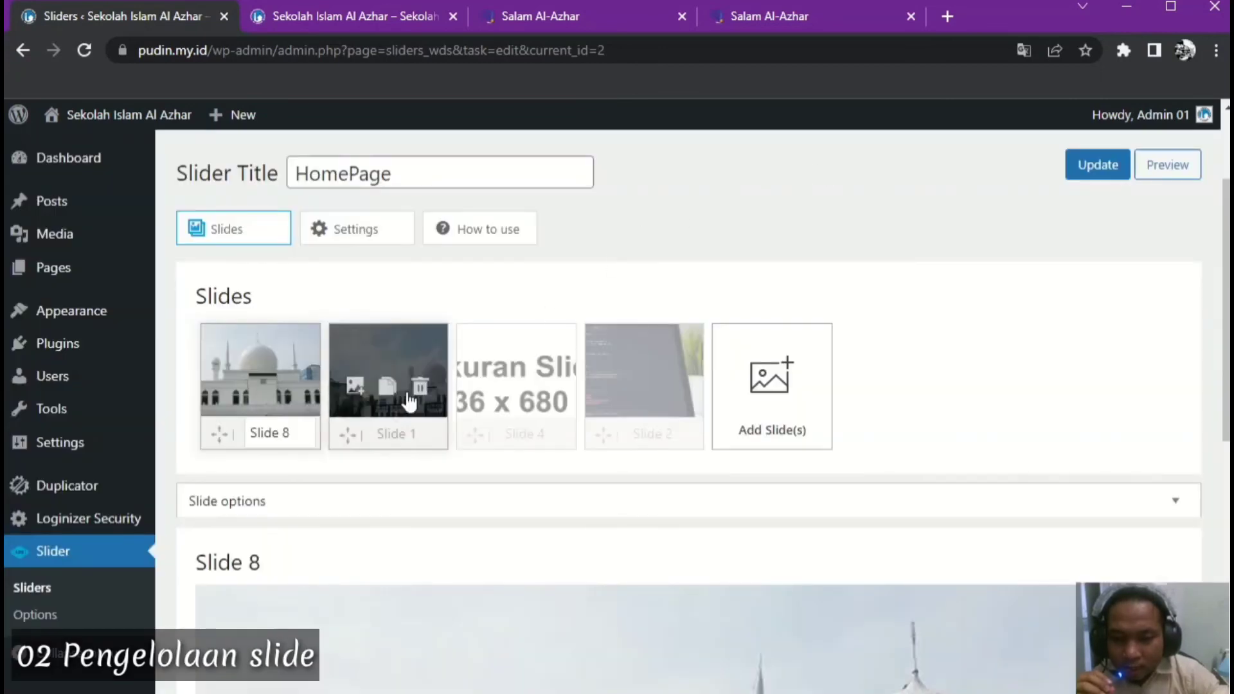
pyautogui.moveTo(297, 413)
pyautogui.click(224, 386)
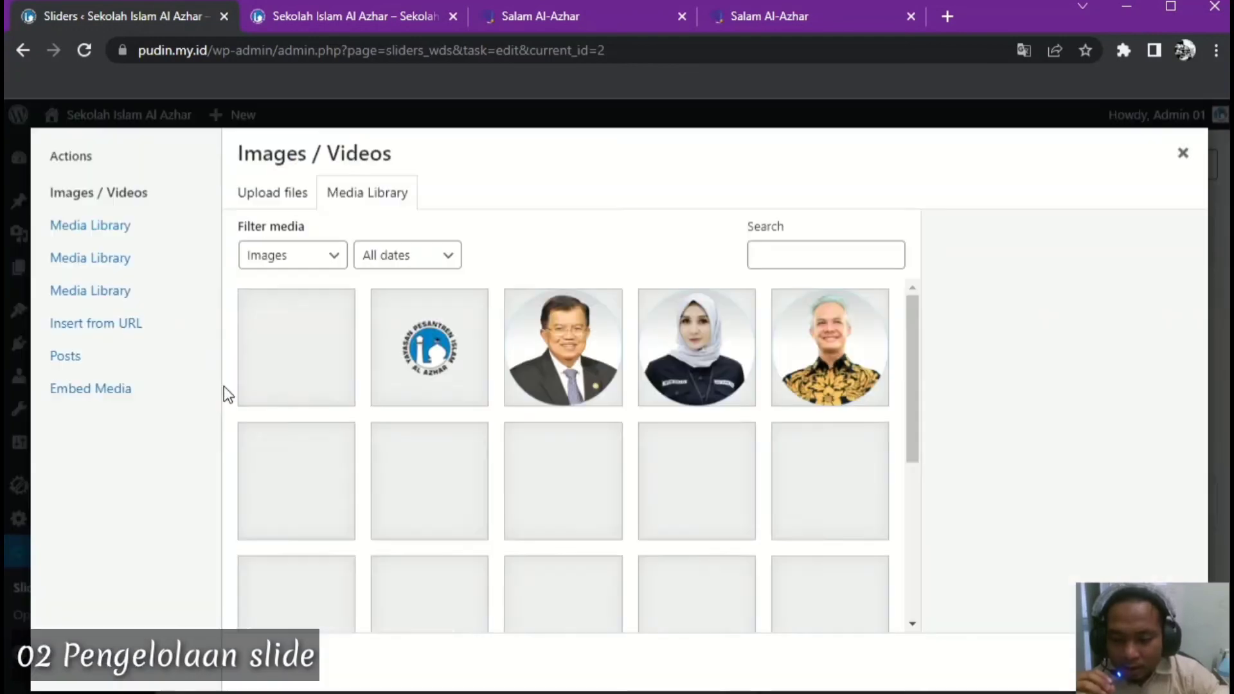
# Replace Slide 8's image with Slide-tema-scolarship-2.png and expand its slide options
pyautogui.moveTo(910, 385); pyautogui.dragTo(908, 546)
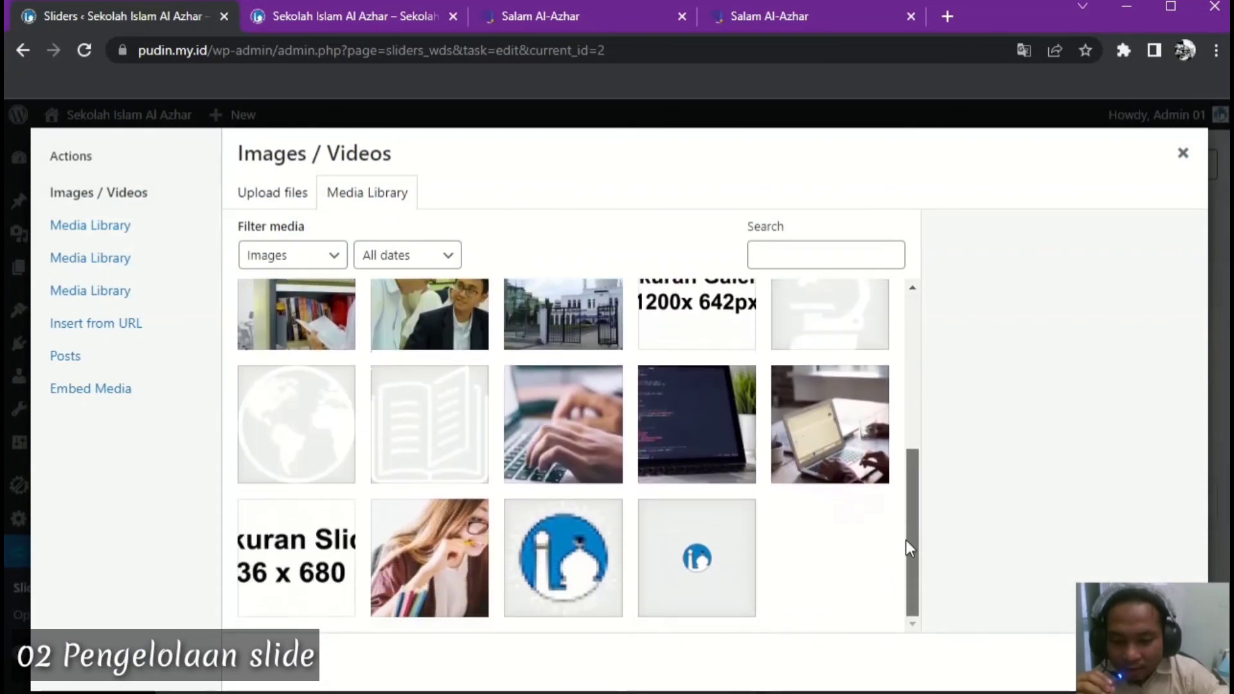
pyautogui.click(843, 438)
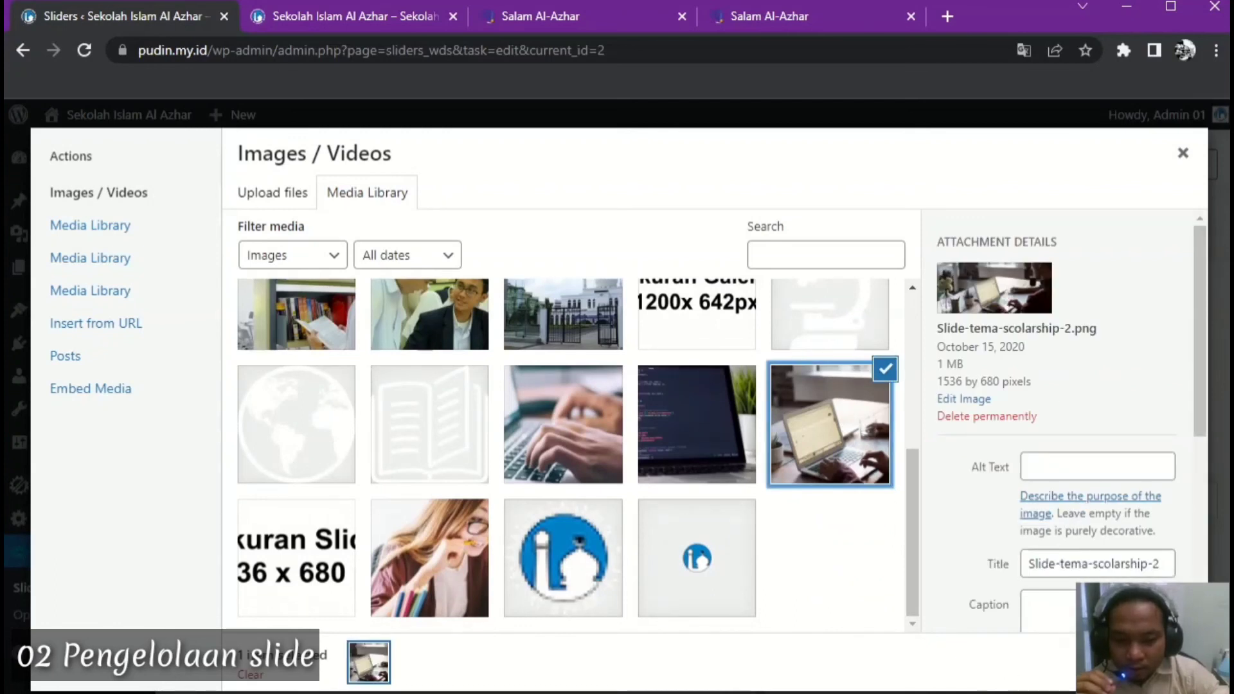
pyautogui.moveTo(972, 692); pyautogui.dragTo(972, 561)
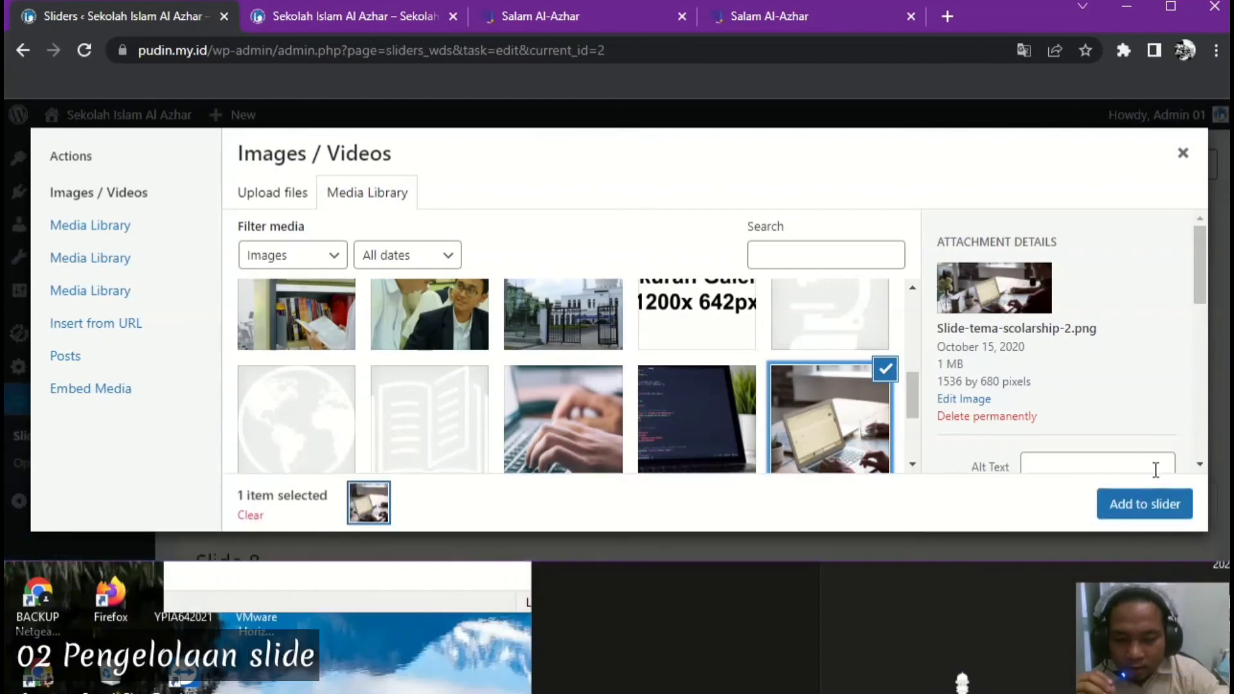
pyautogui.click(1147, 505)
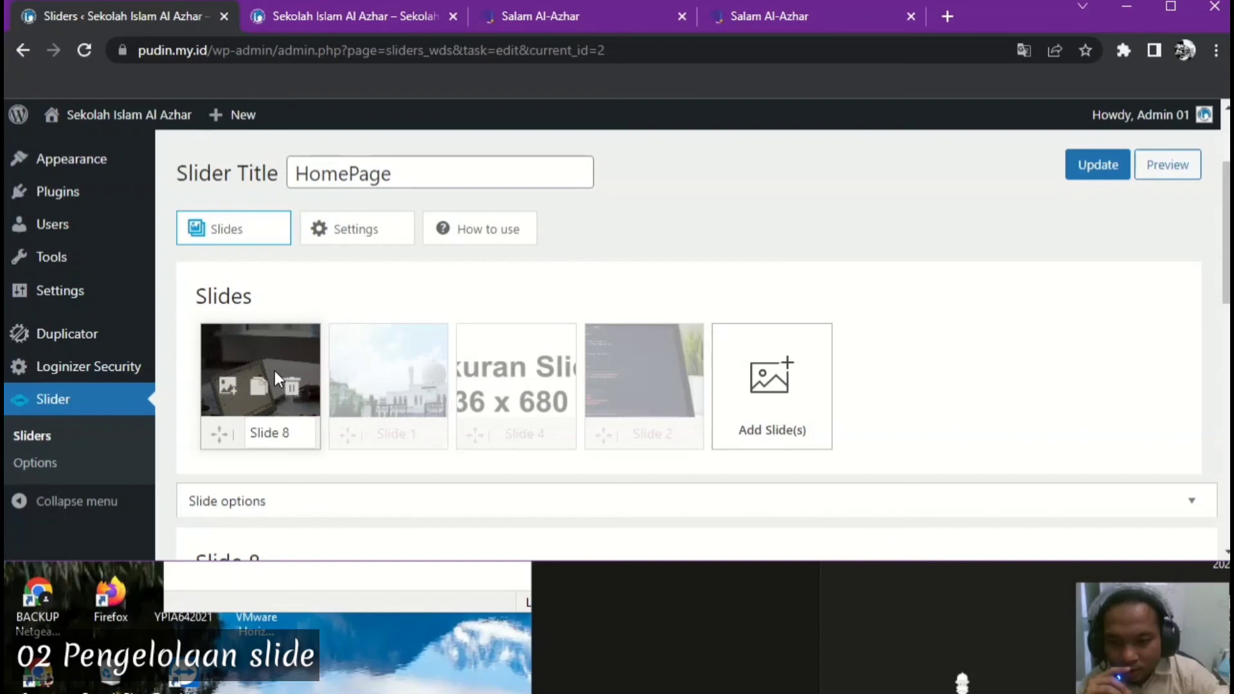
pyautogui.doubleClick(790, 563)
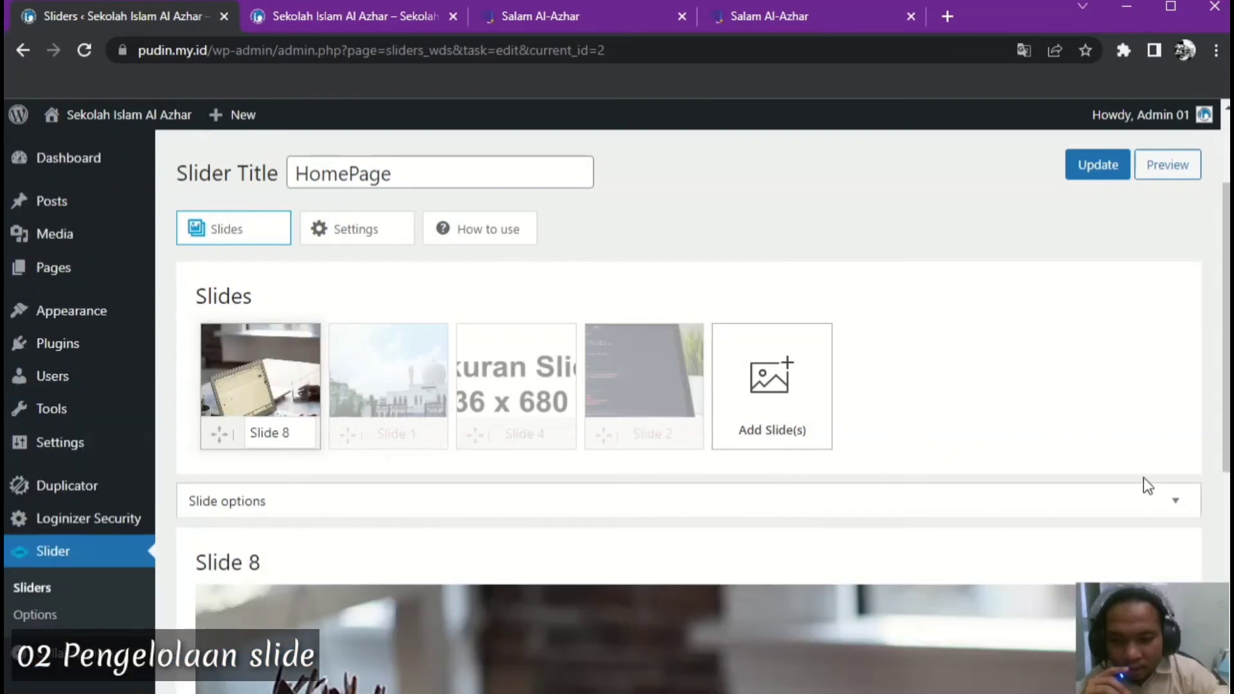
pyautogui.click(1176, 505)
pyautogui.click(811, 610)
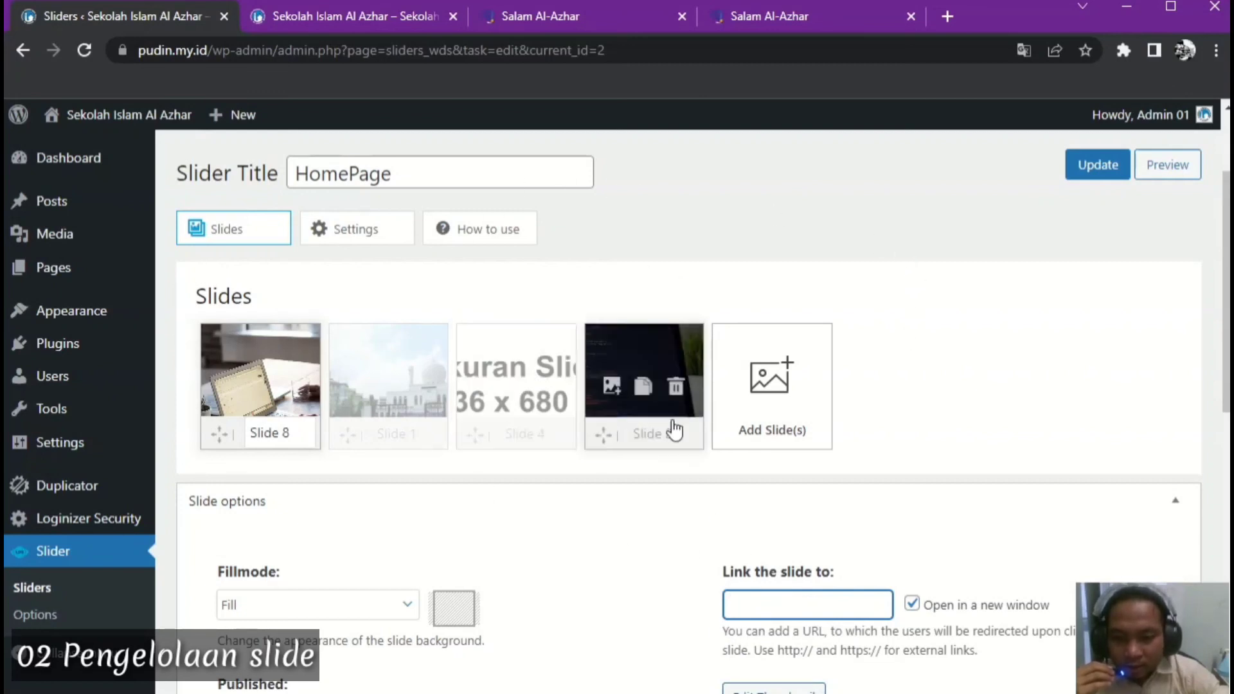
# Update the HomePage slider and reload the Sekolah Islam Al Azhar homepage to see four slides
pyautogui.click(1086, 168)
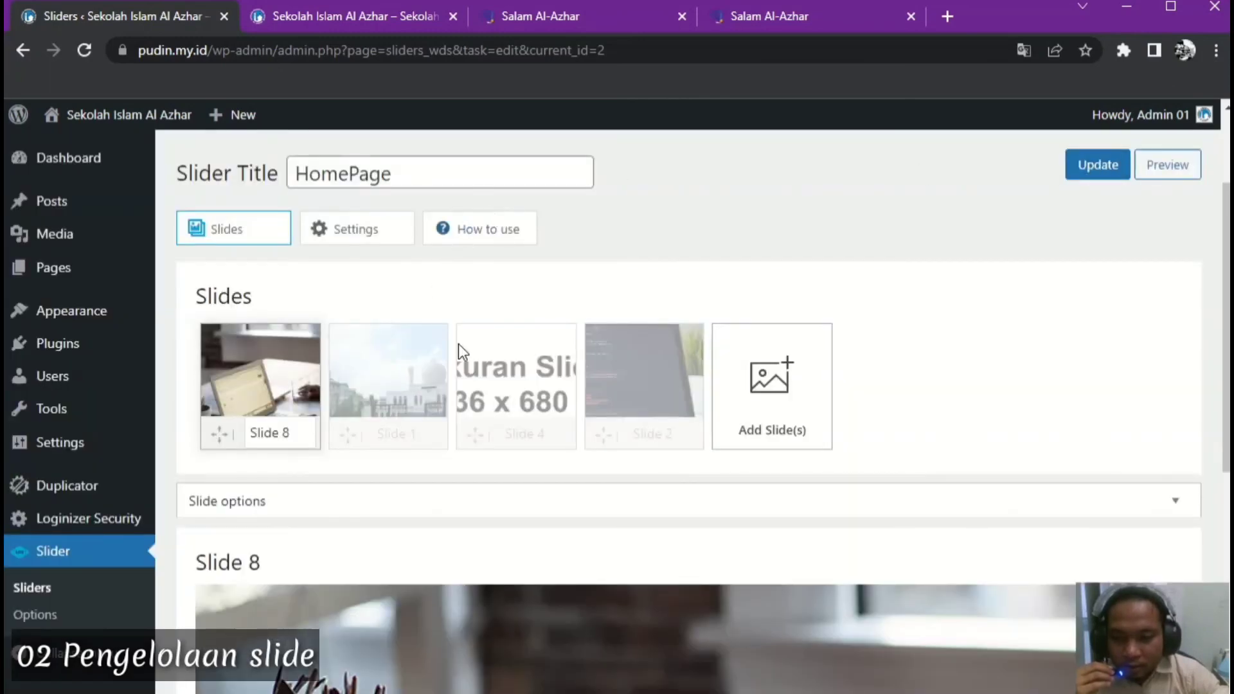
pyautogui.click(364, 9)
pyautogui.click(83, 46)
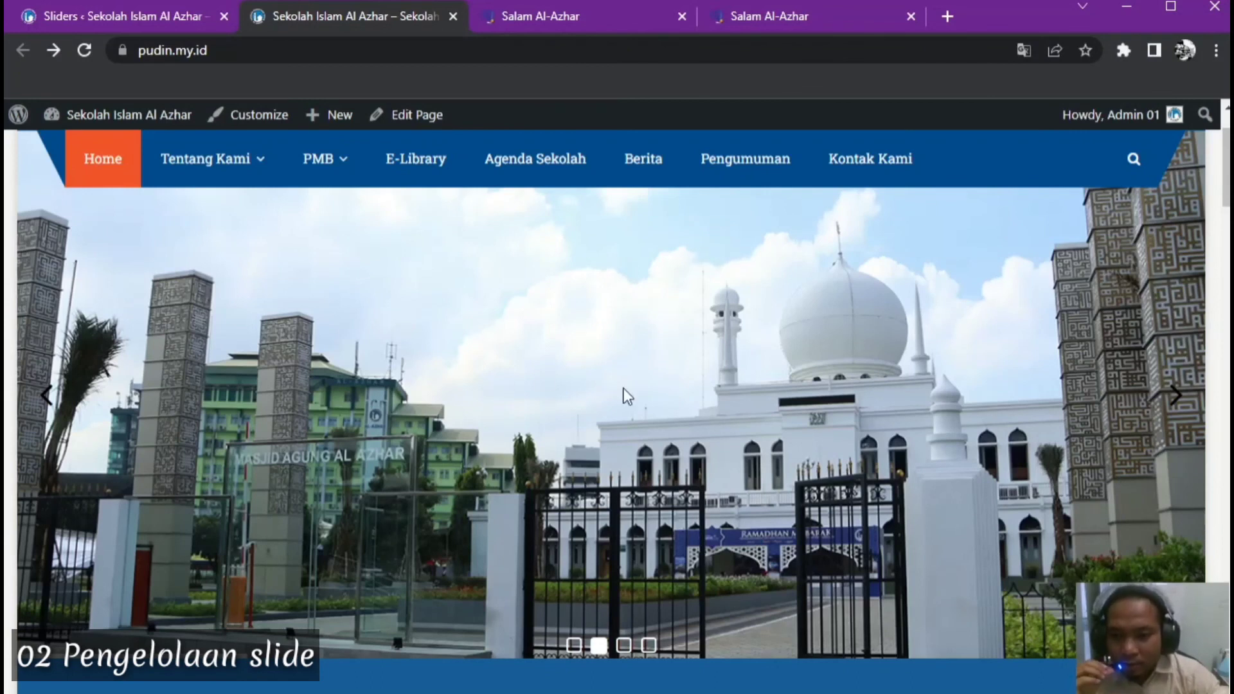
pyautogui.scroll(2, 886, 444)
pyautogui.scroll(-4, 885, 443)
pyautogui.scroll(3, 885, 443)
pyautogui.scroll(2, 885, 443)
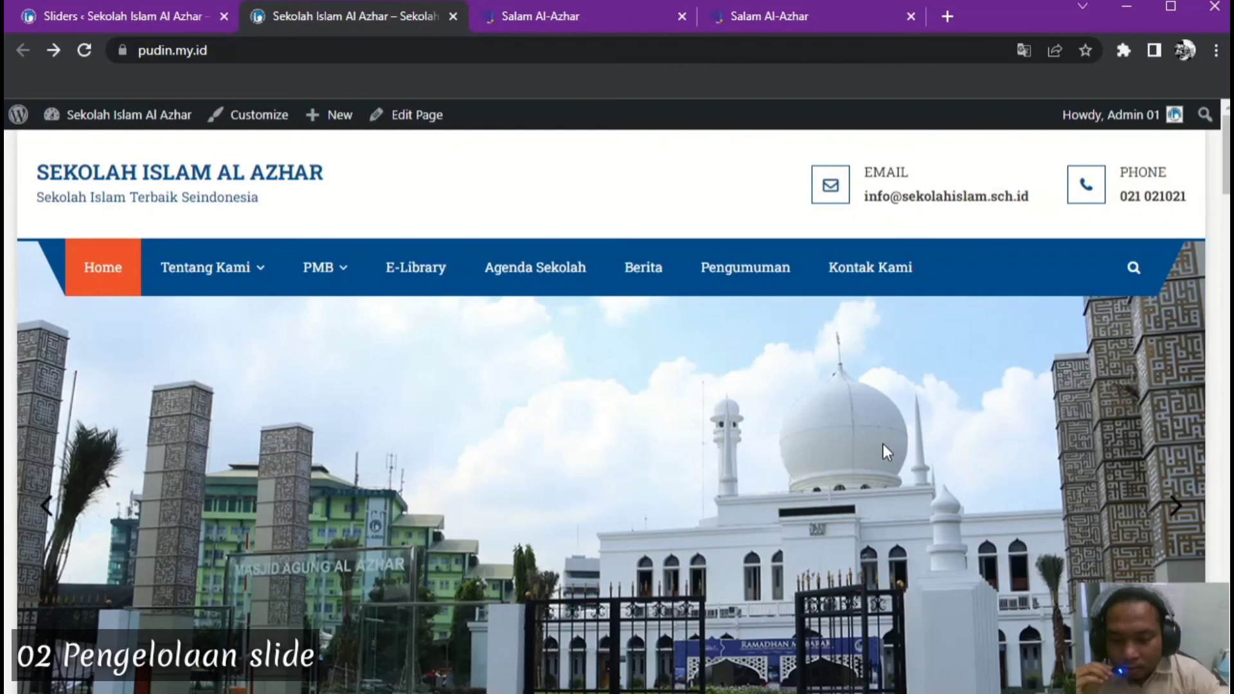
pyautogui.scroll(-2, 1018, 433)
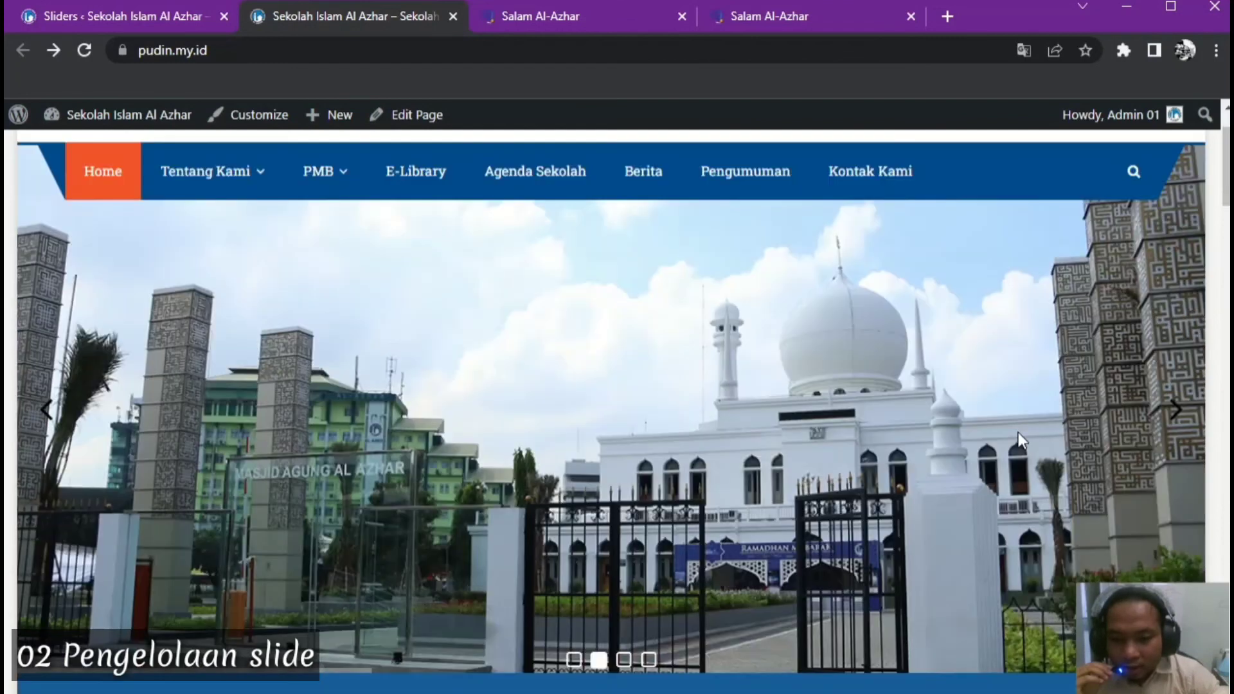
pyautogui.scroll(2, 947, 433)
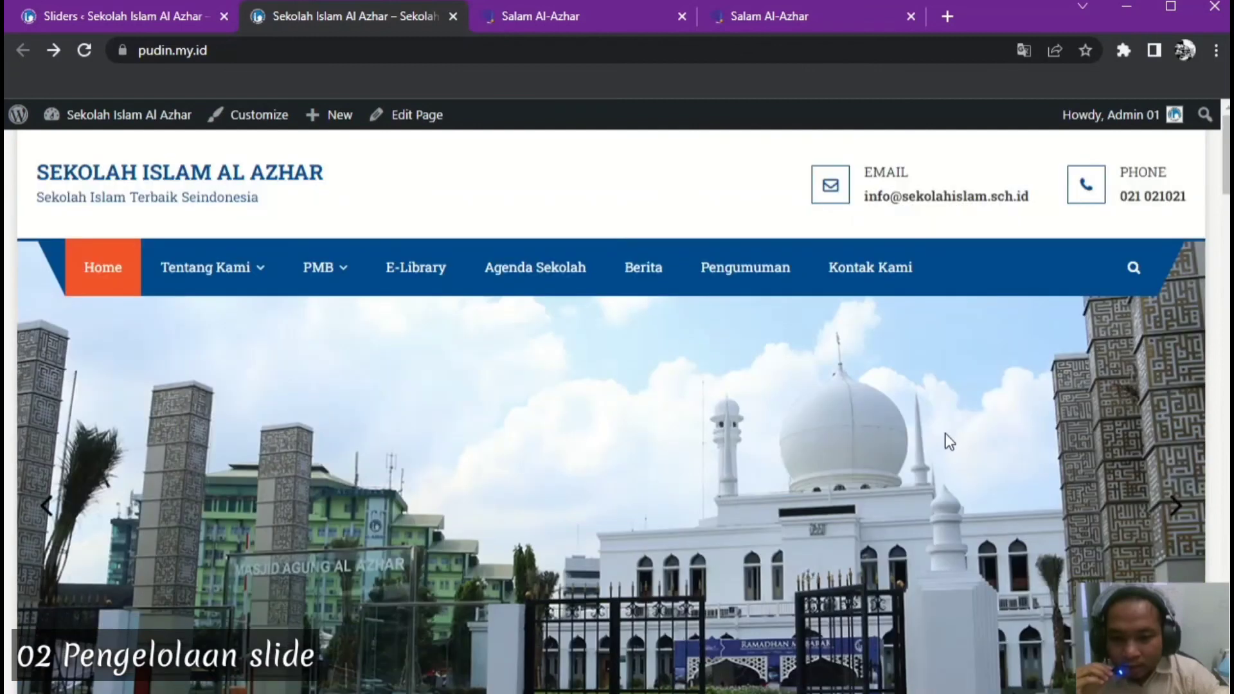